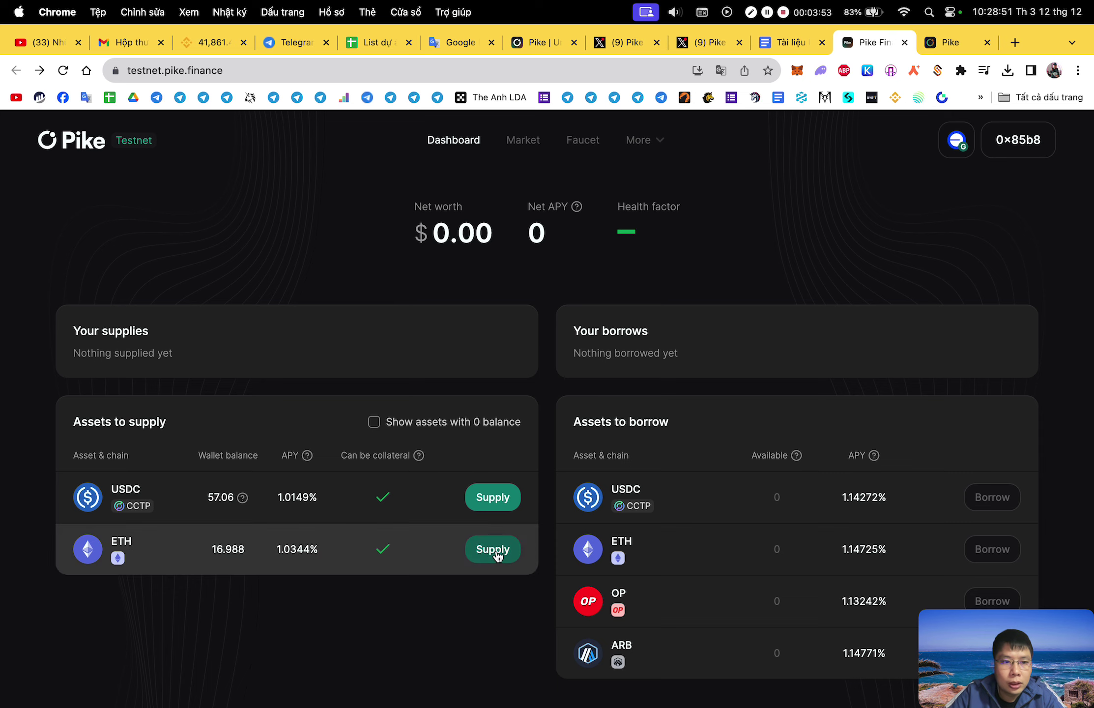
Switch the wallet to Ethereum Goerli and submit a 0.3 ETH supply in the Supply ETH form.
click(496, 554)
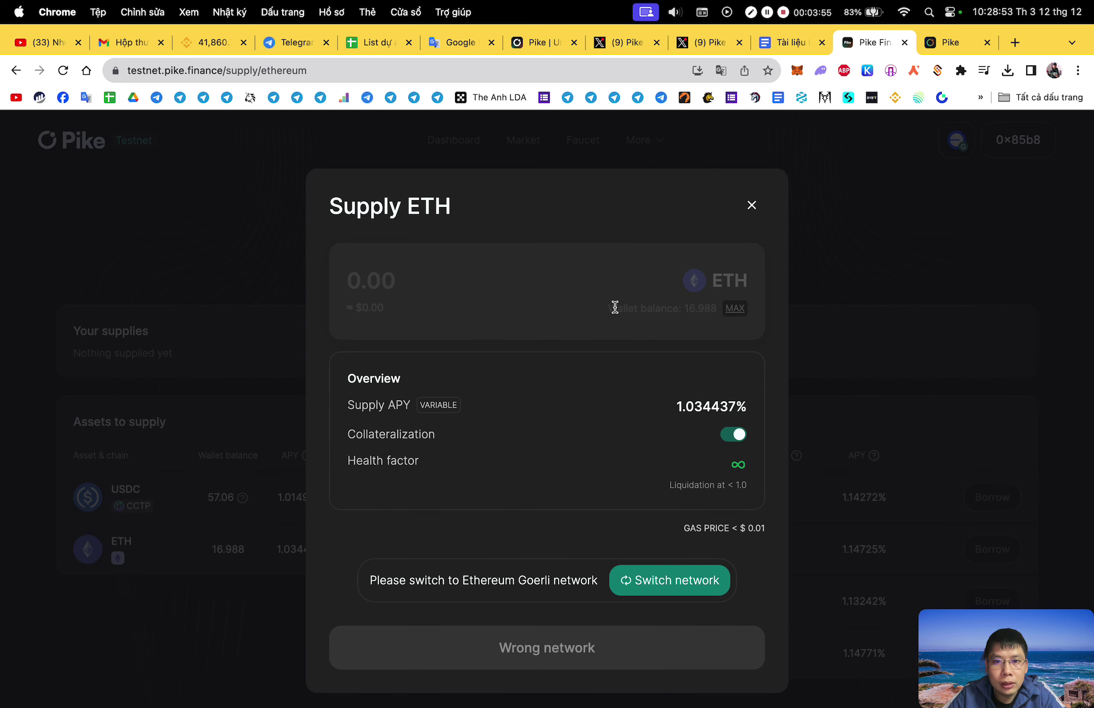
click(666, 599)
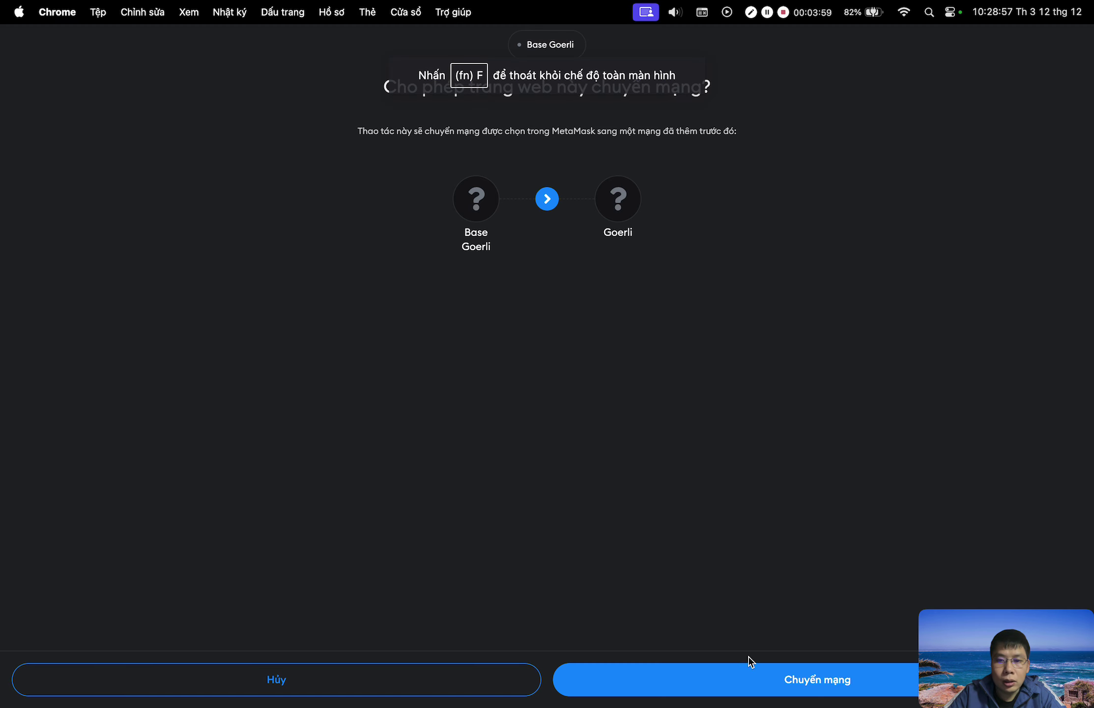
click(791, 684)
click(404, 277)
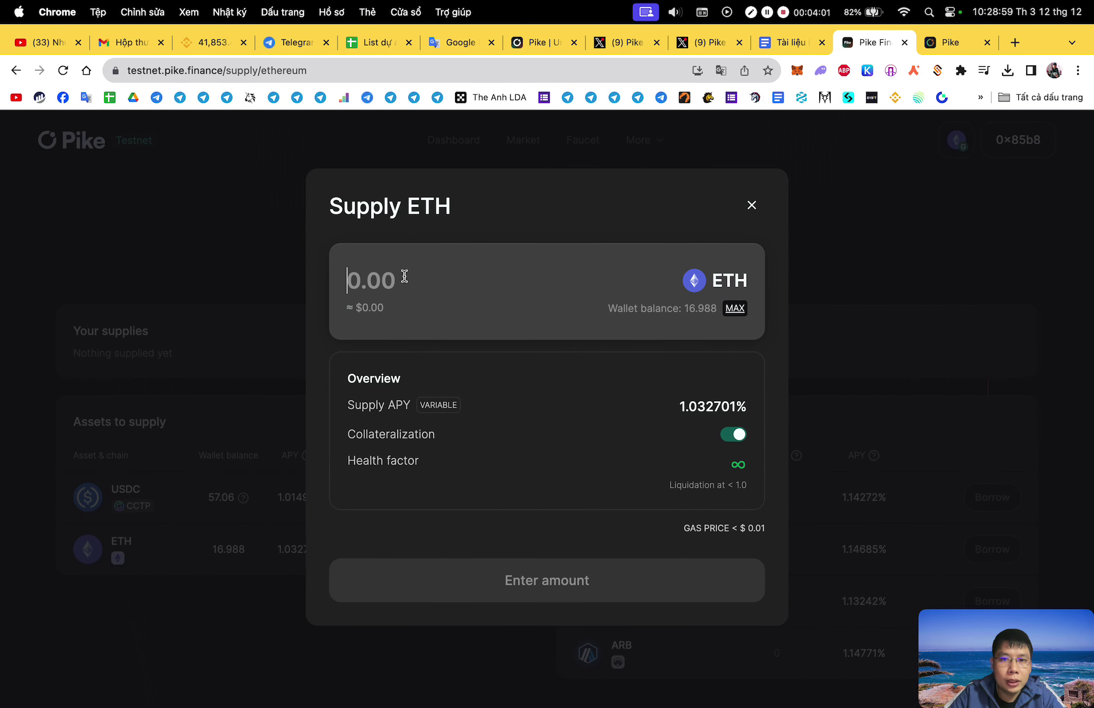
text(0)
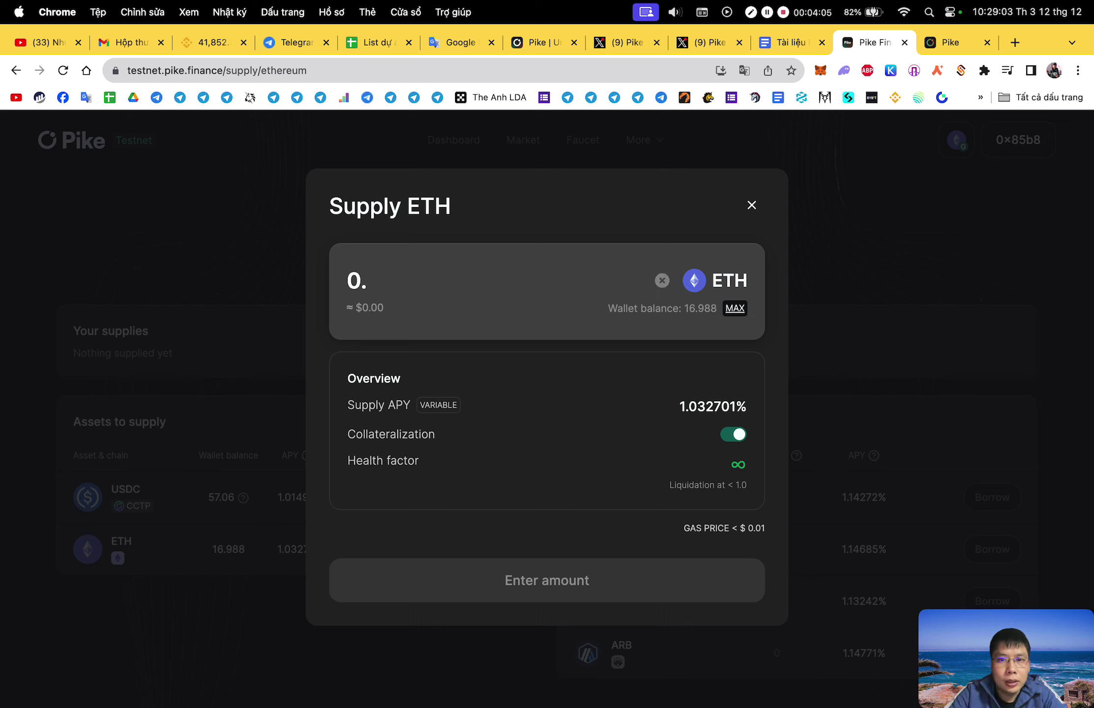
text(.3)
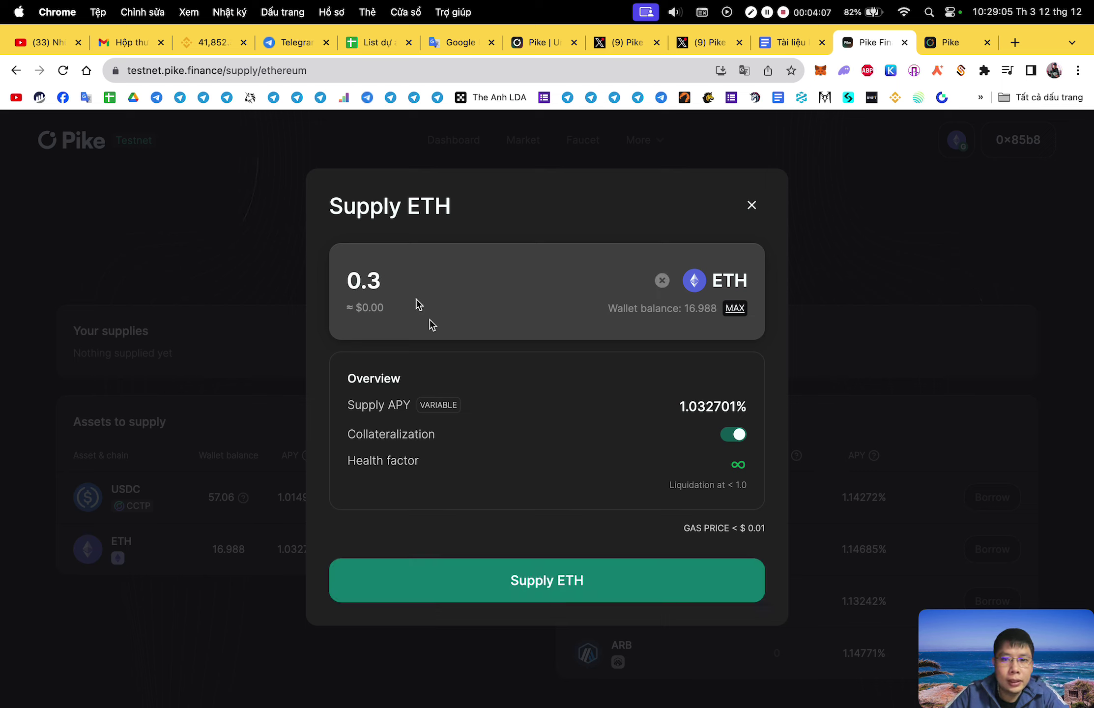
click(582, 585)
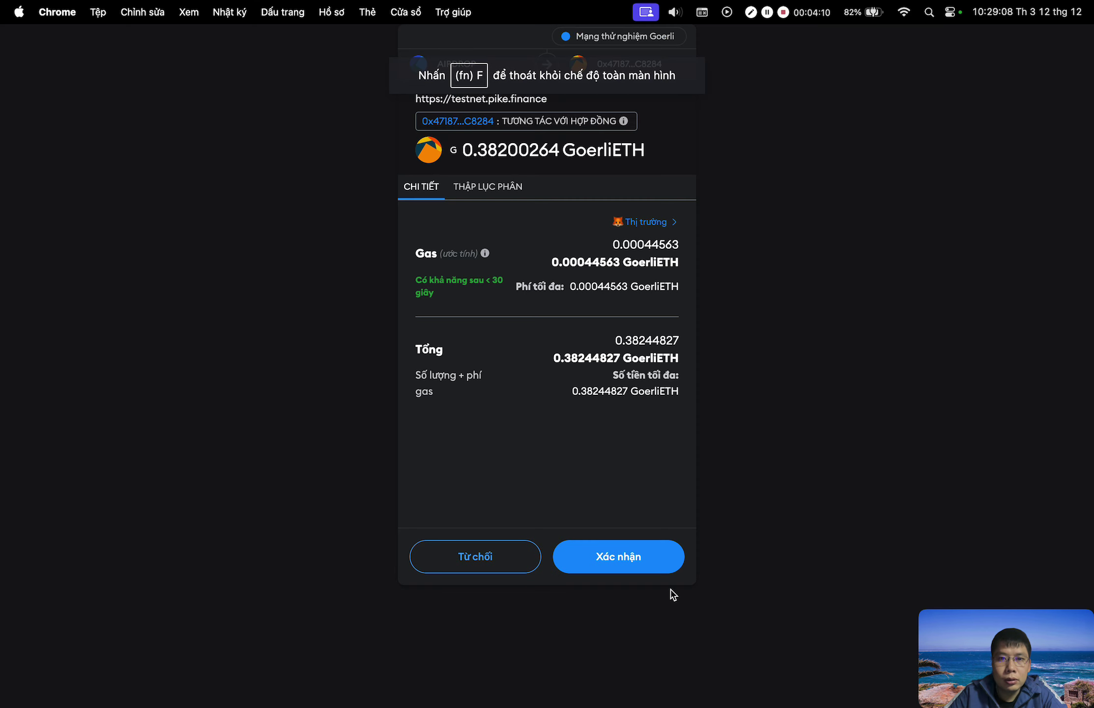
Confirm the 0.3 ETH supply in MetaMask so the Wormhole transfer reaches validation.
click(661, 555)
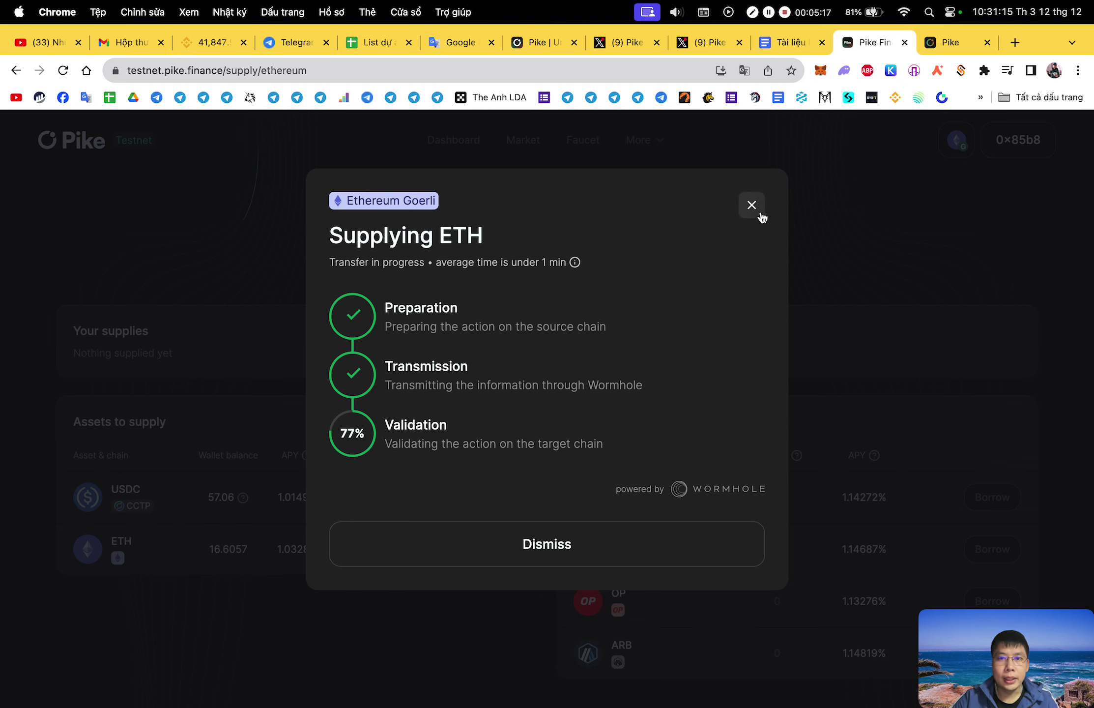
Close the progress dialog, open the Faucet page in a new tab, and launch the USD Coin faucet.
click(752, 206)
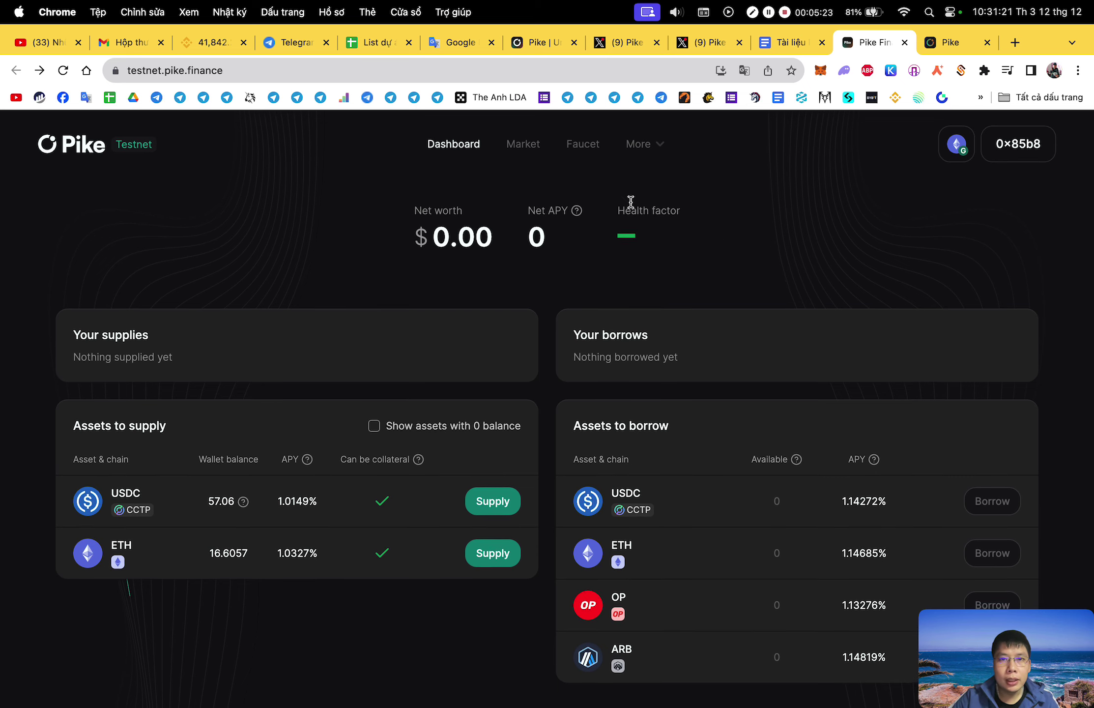
right_click(590, 141)
click(621, 150)
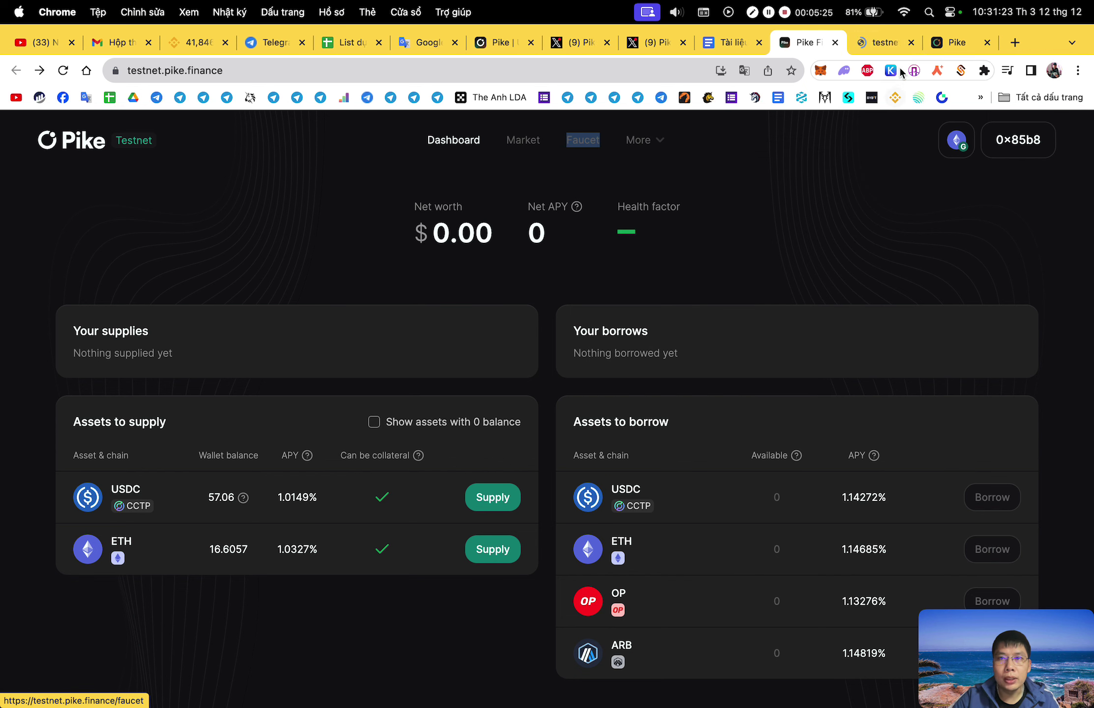
click(871, 44)
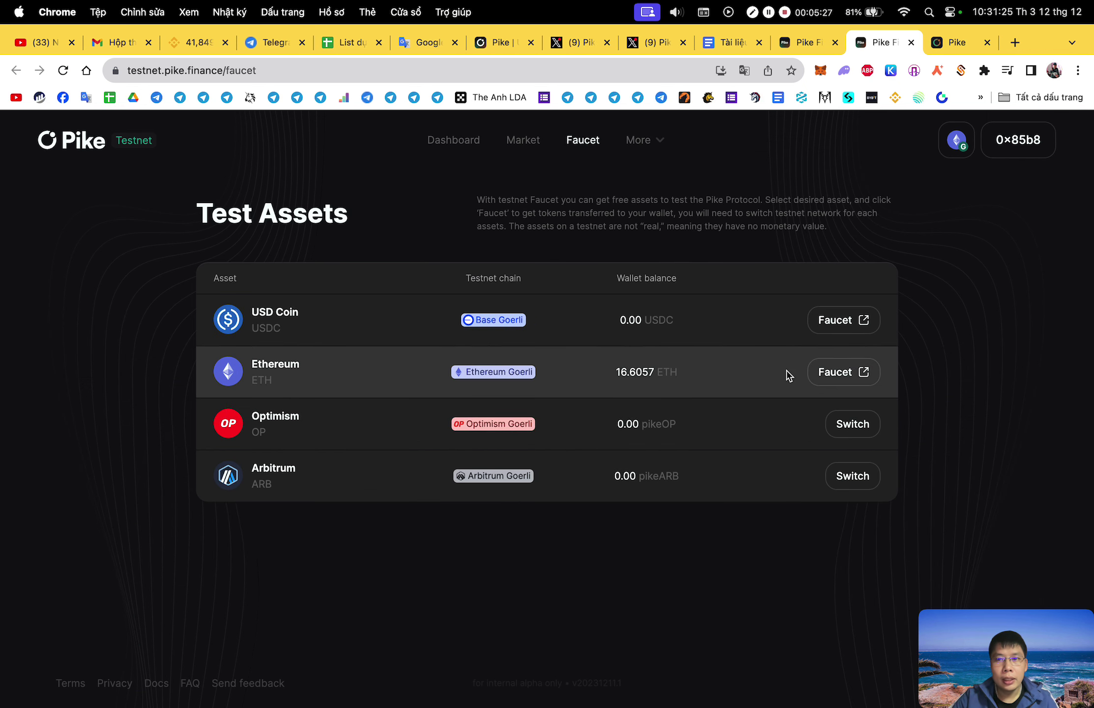
click(838, 325)
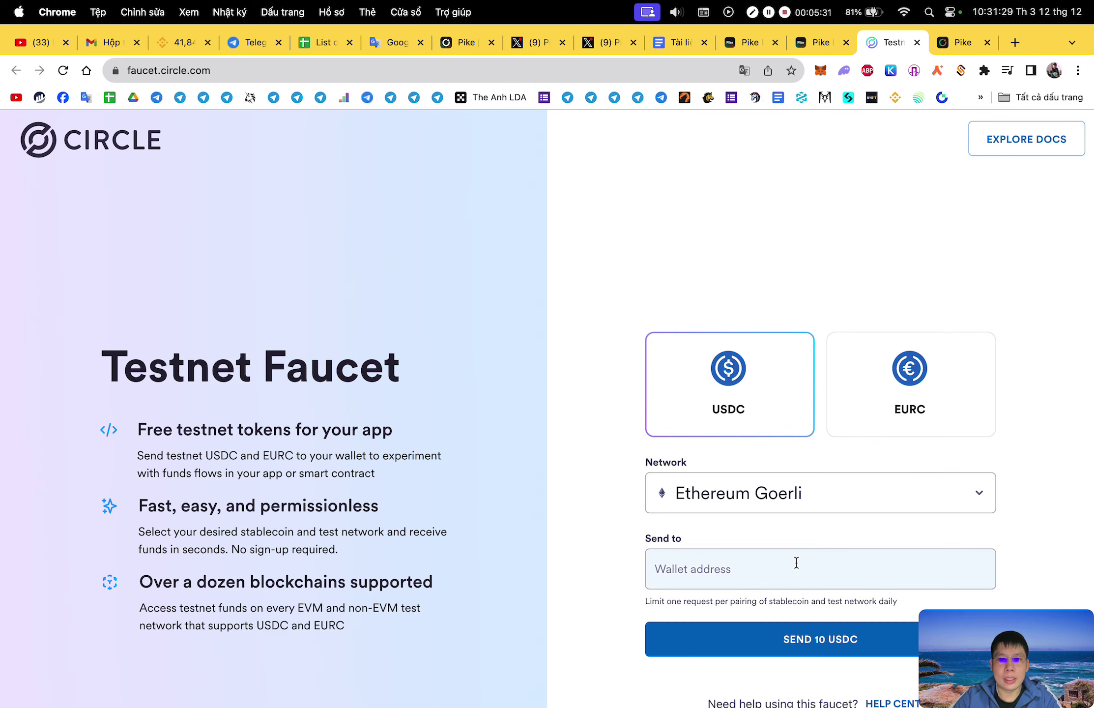
Copy the wallet address from MetaMask and paste it as the Circle faucet recipient.
click(822, 44)
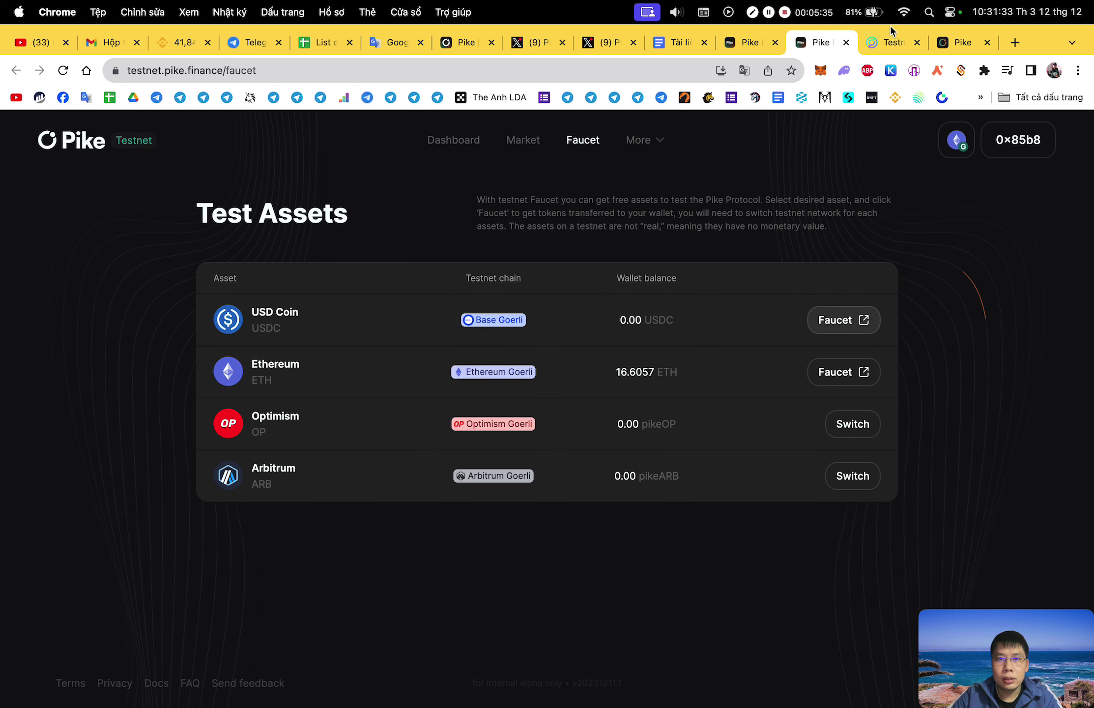
key(ctrl+Tab)
click(820, 71)
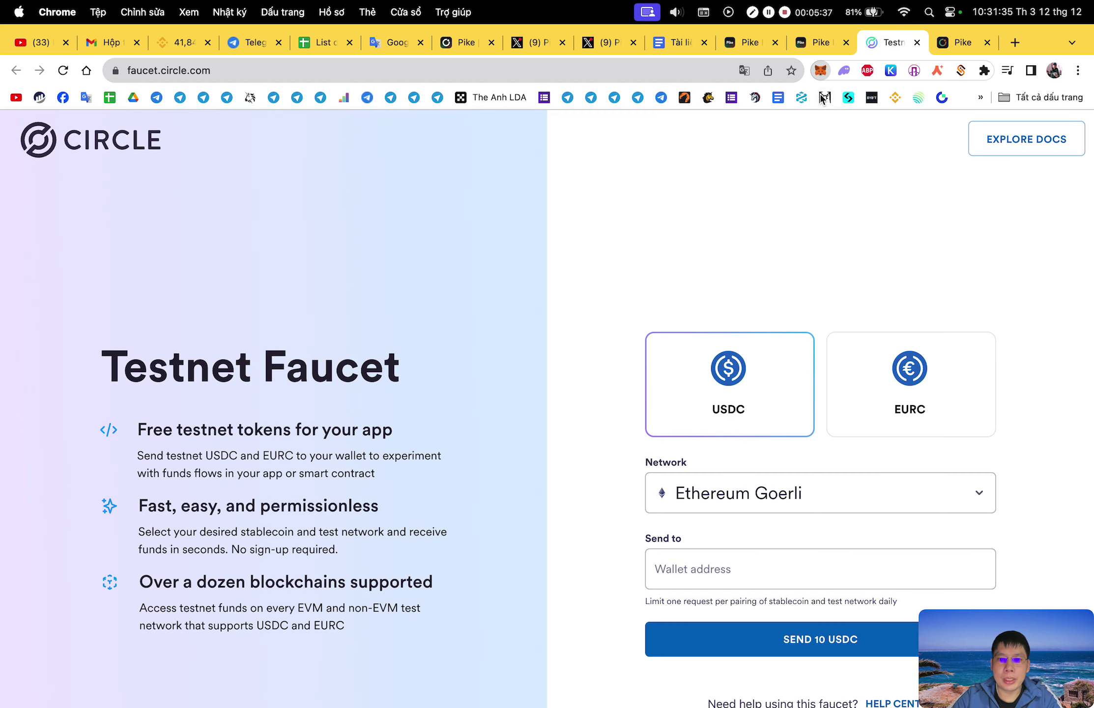
click(707, 156)
click(1047, 357)
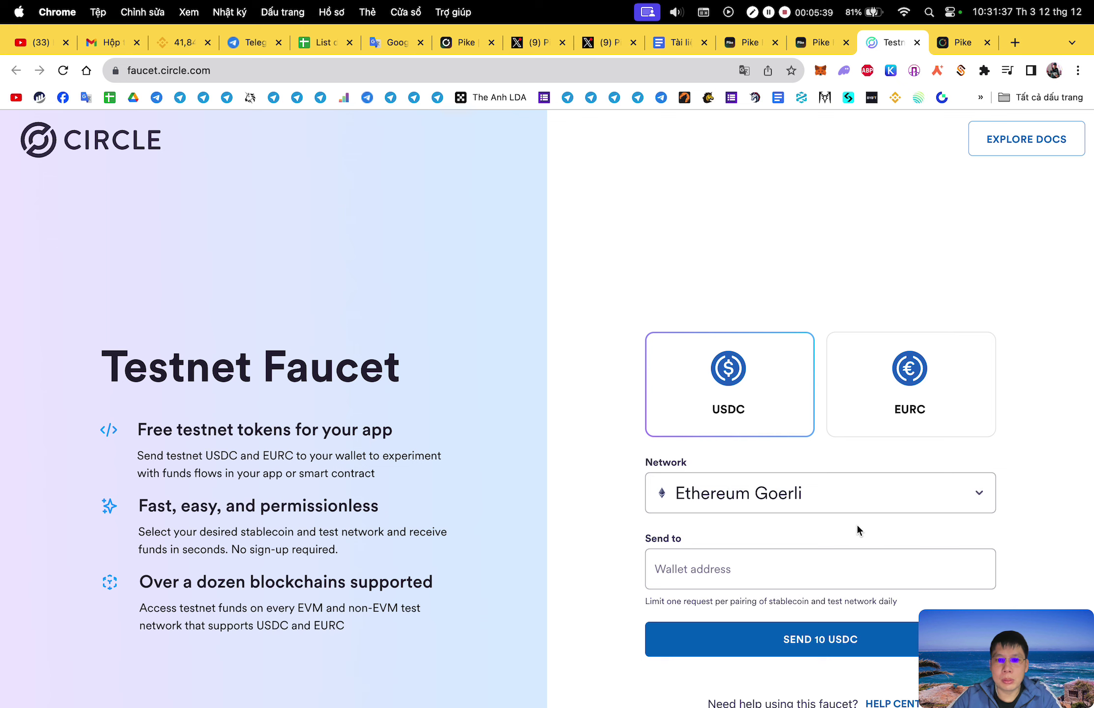
click(845, 578)
text(0x85b8CA2F8BDd4B3A6528aab835c50e745590D9D9)
Request 10 USDC, dismiss the daily limit error, and return to Pike's Test Assets page.
click(822, 644)
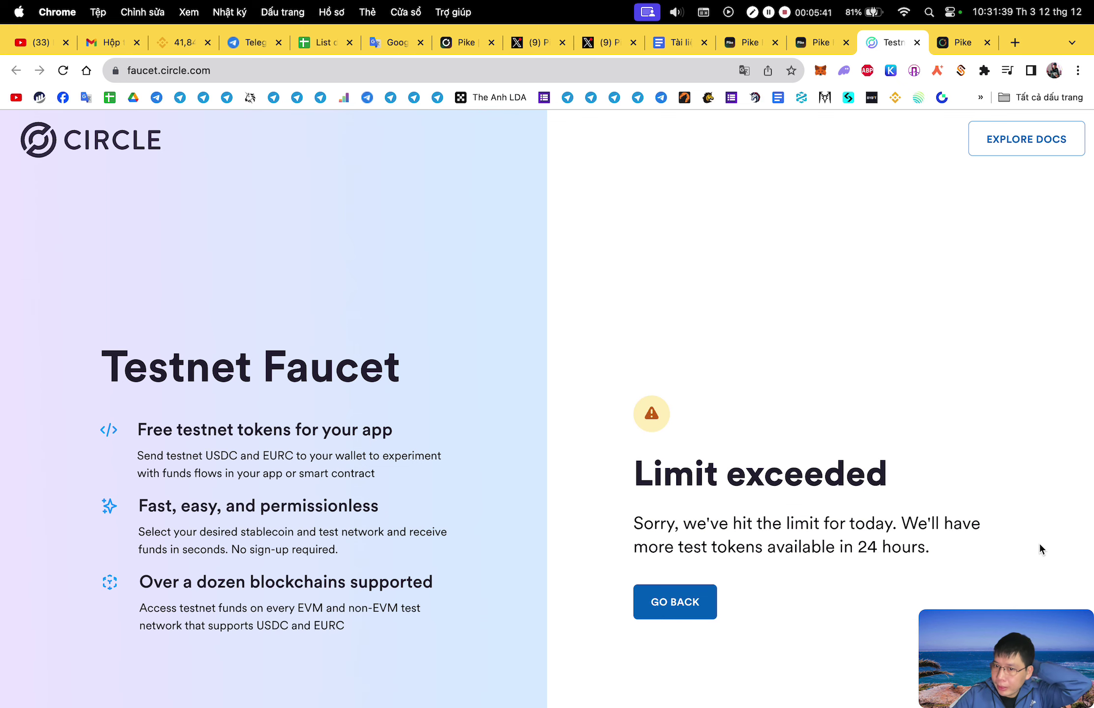
click(691, 614)
scroll(885, 398, down, 4)
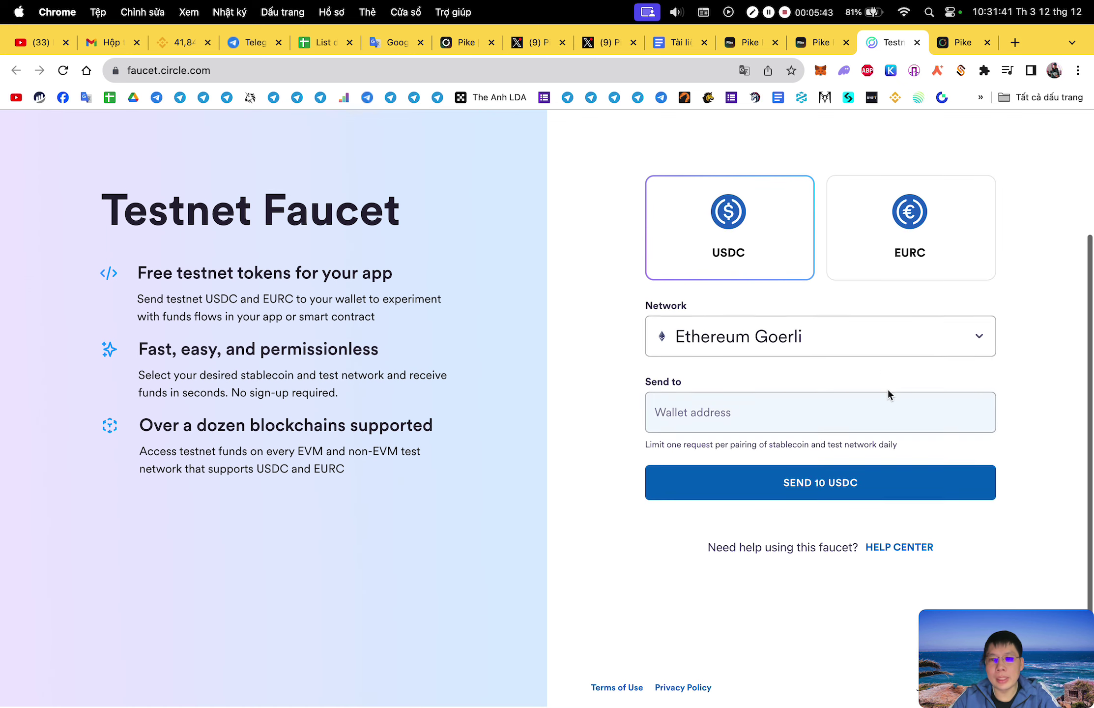
click(825, 48)
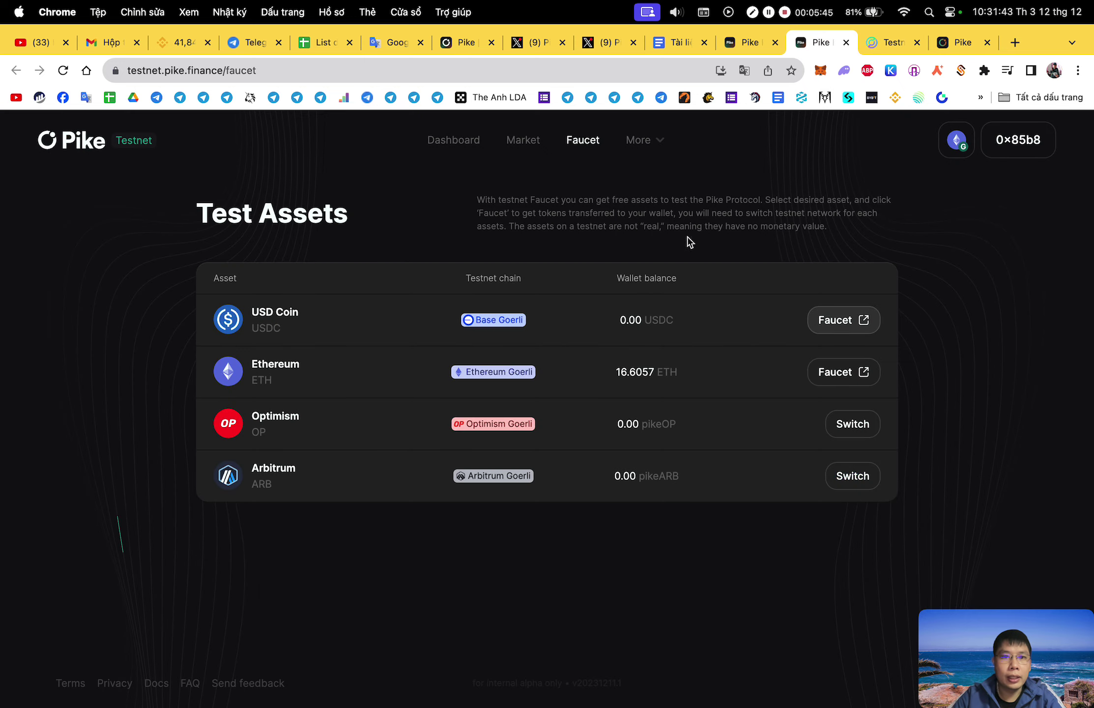
Fill the USDC supply form with 10 USDC sourced from Ethereum Goerli.
click(528, 141)
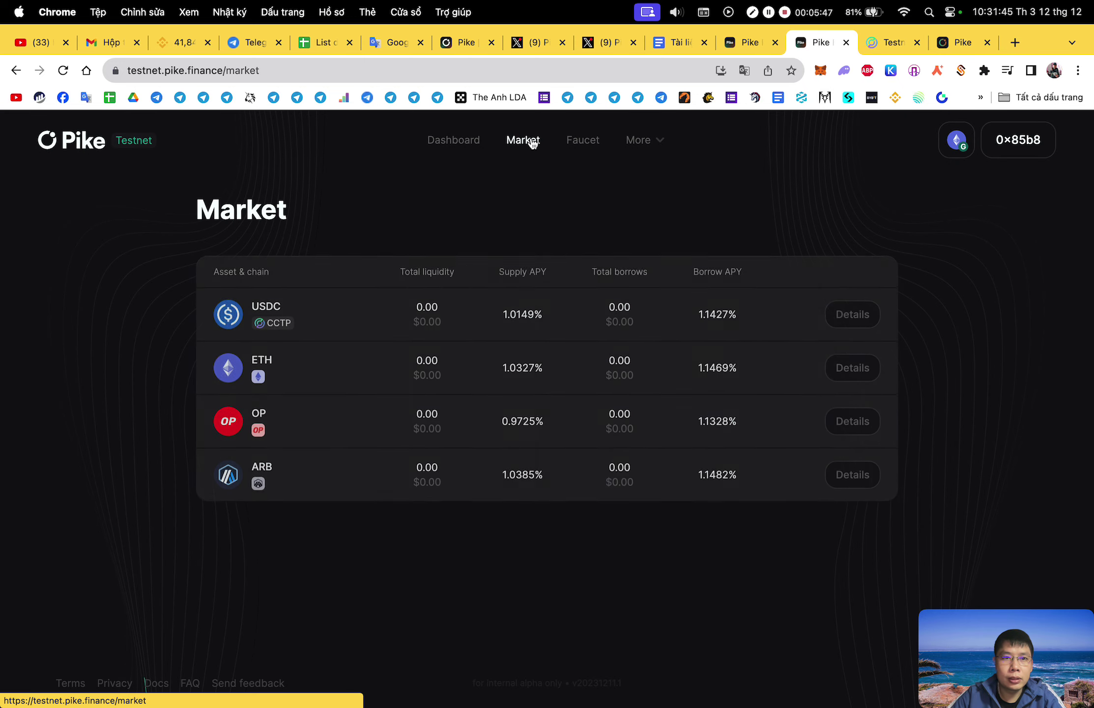
click(478, 151)
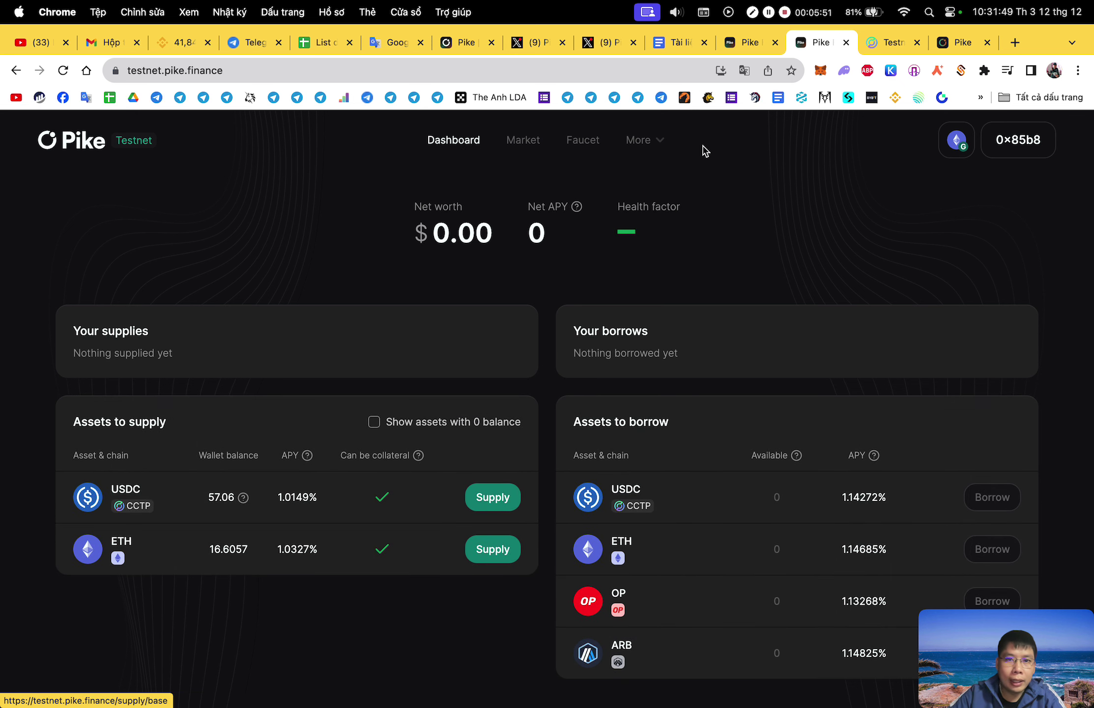
click(505, 509)
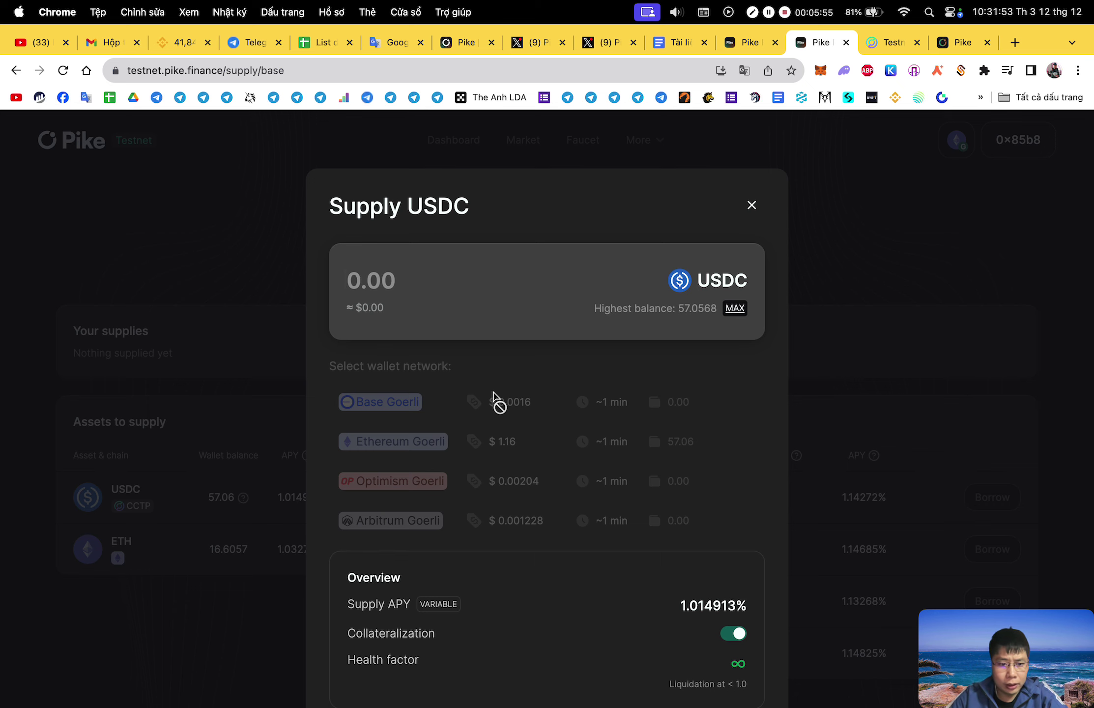
text(10)
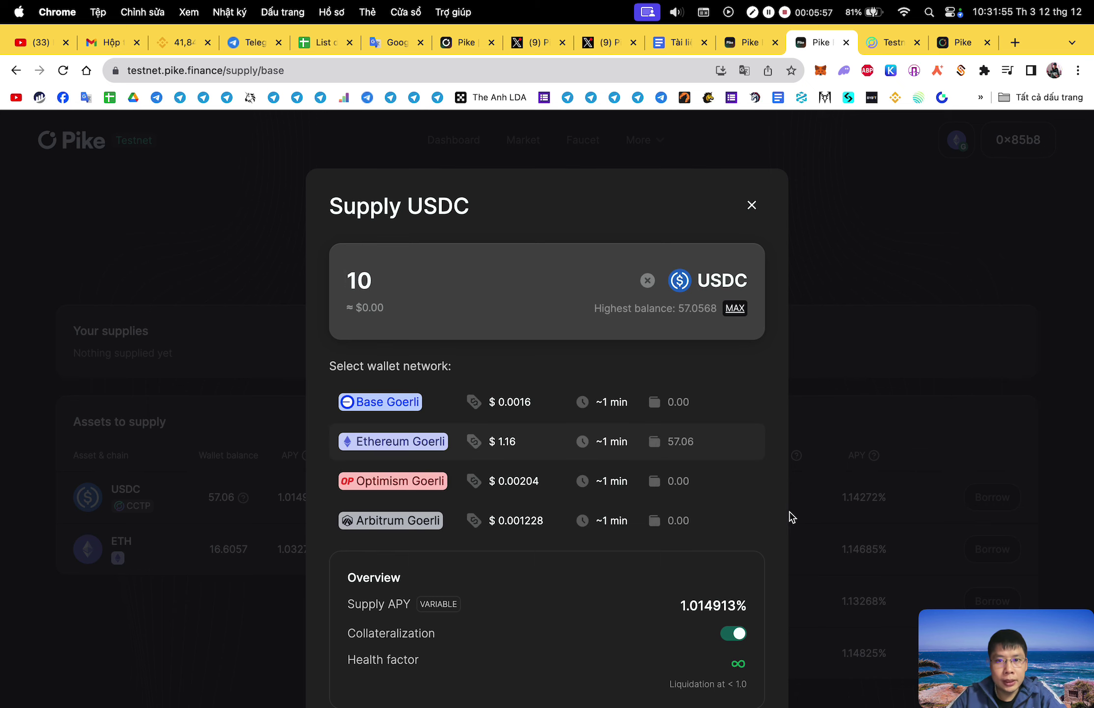
scroll(742, 530, down, 3)
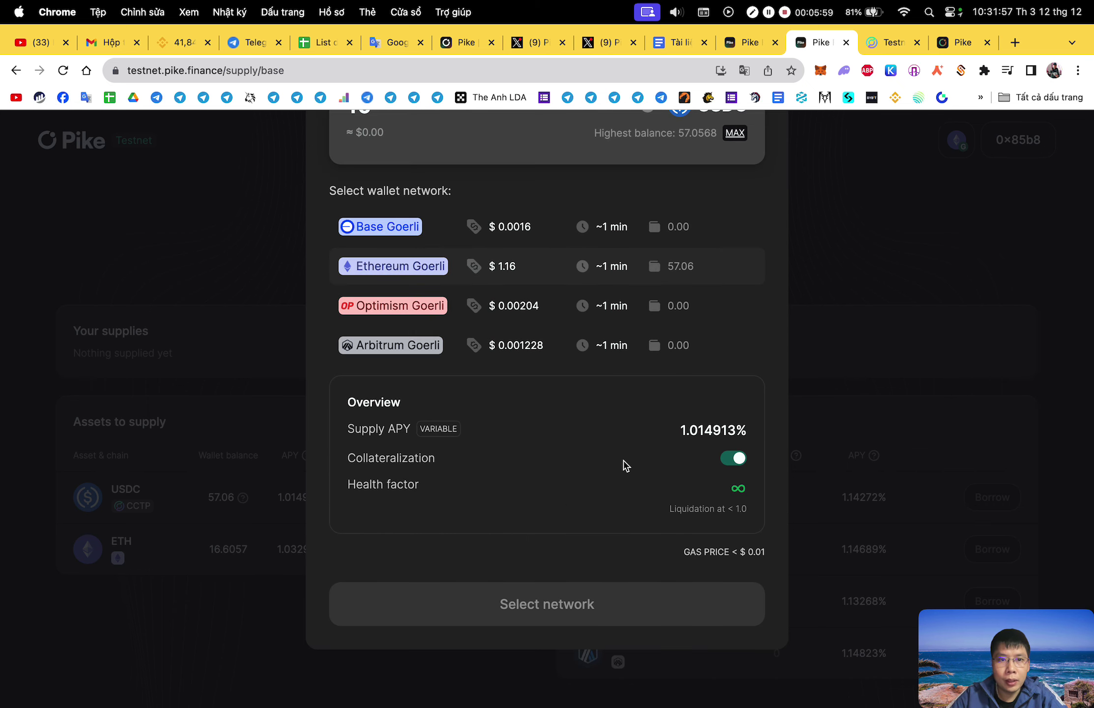
scroll(553, 465, up, 3)
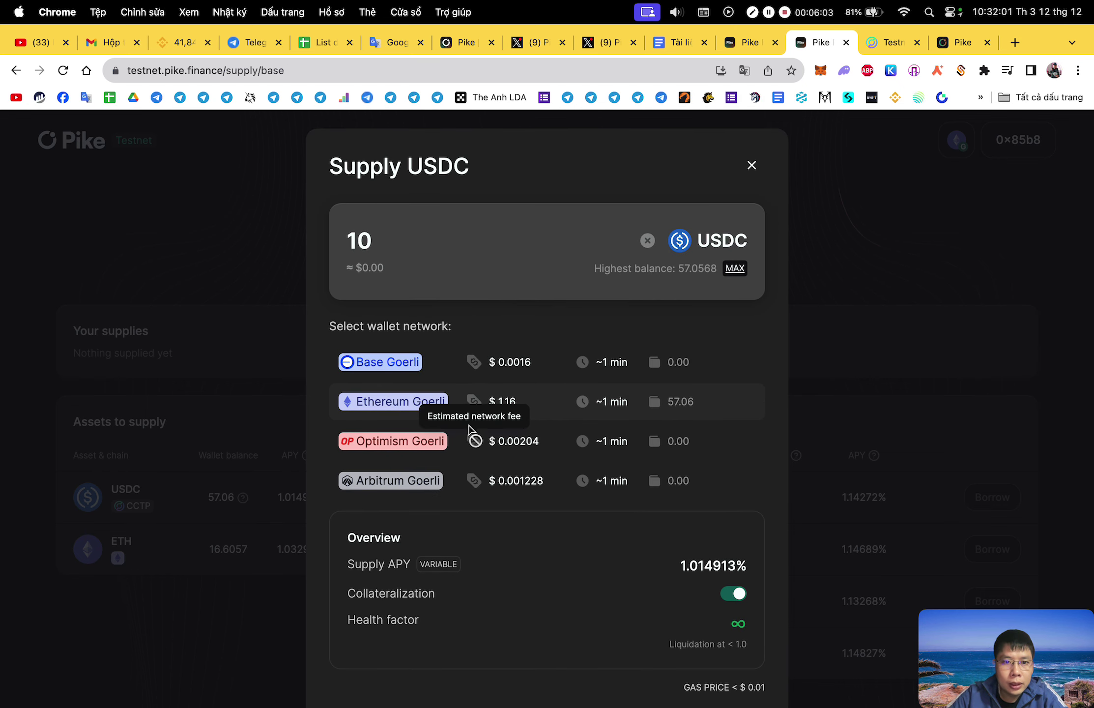
click(511, 412)
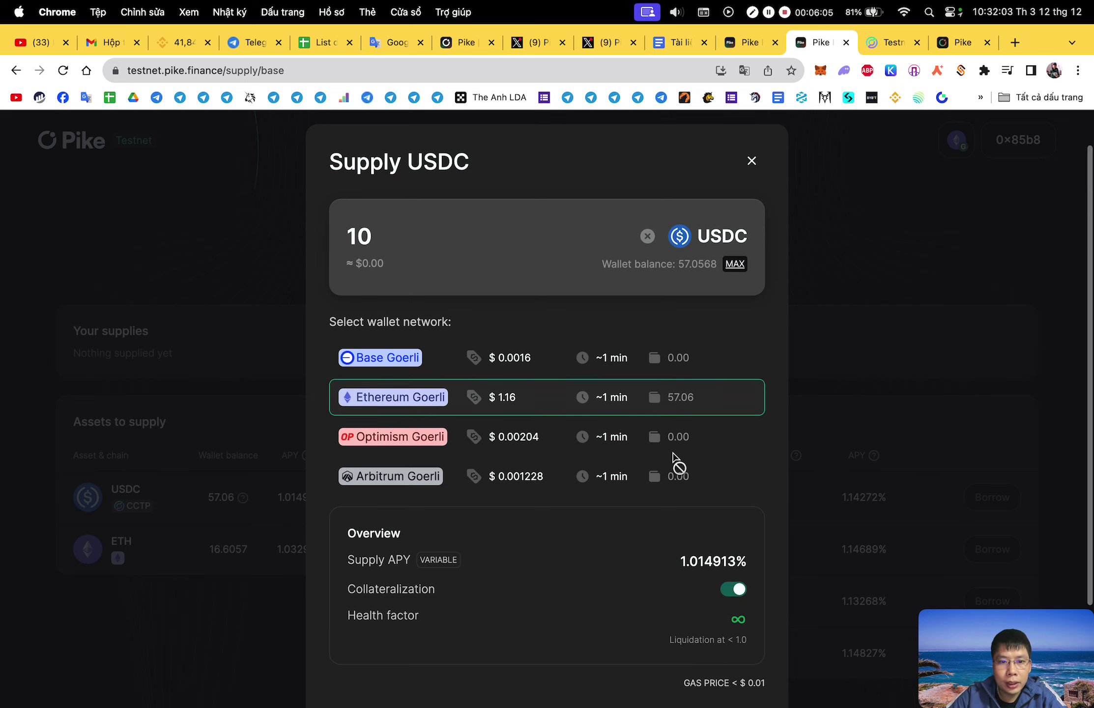
scroll(669, 464, down, 3)
Approve the 10 USDC spending cap in MetaMask.
click(598, 614)
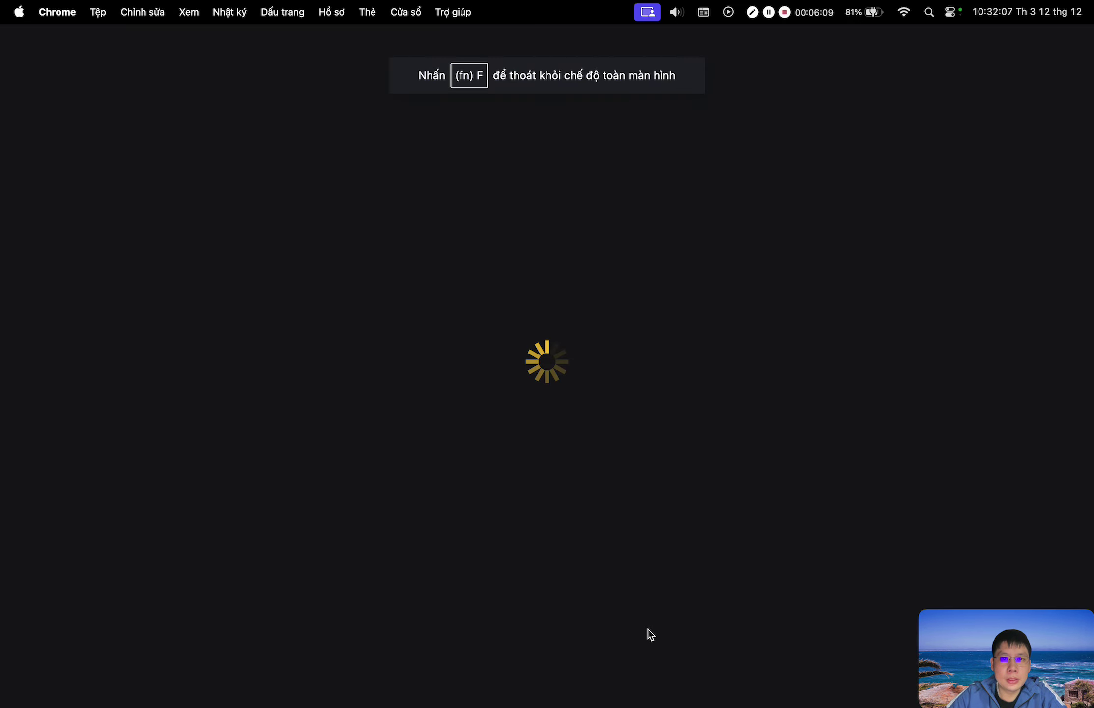
click(644, 520)
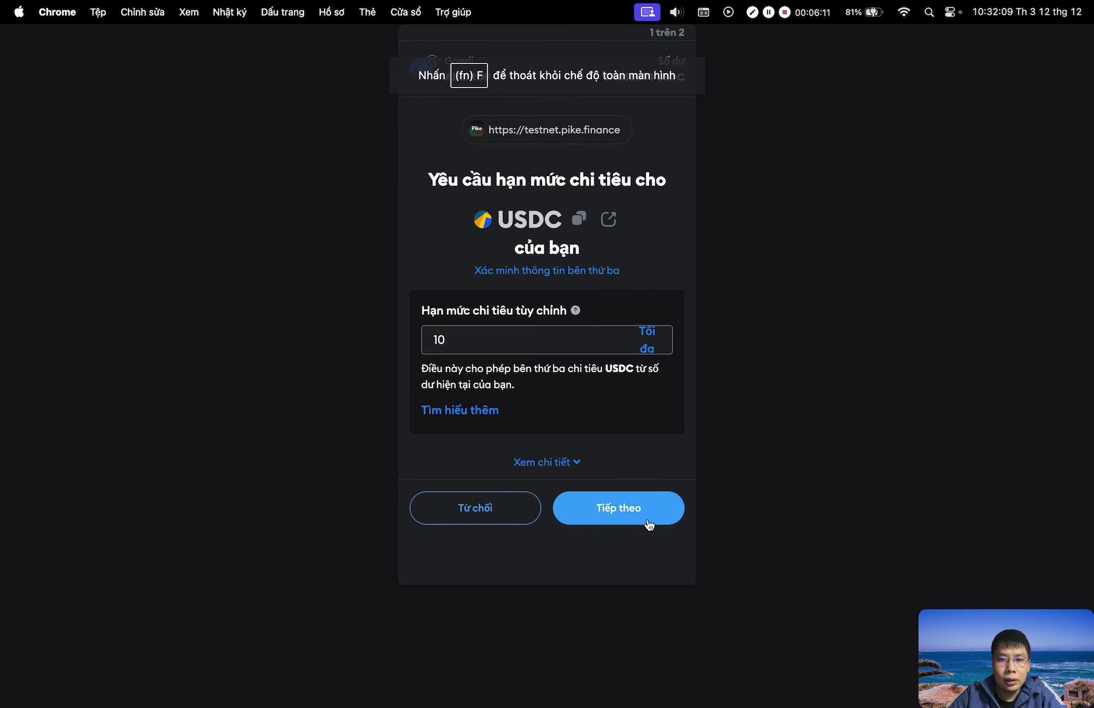
click(646, 530)
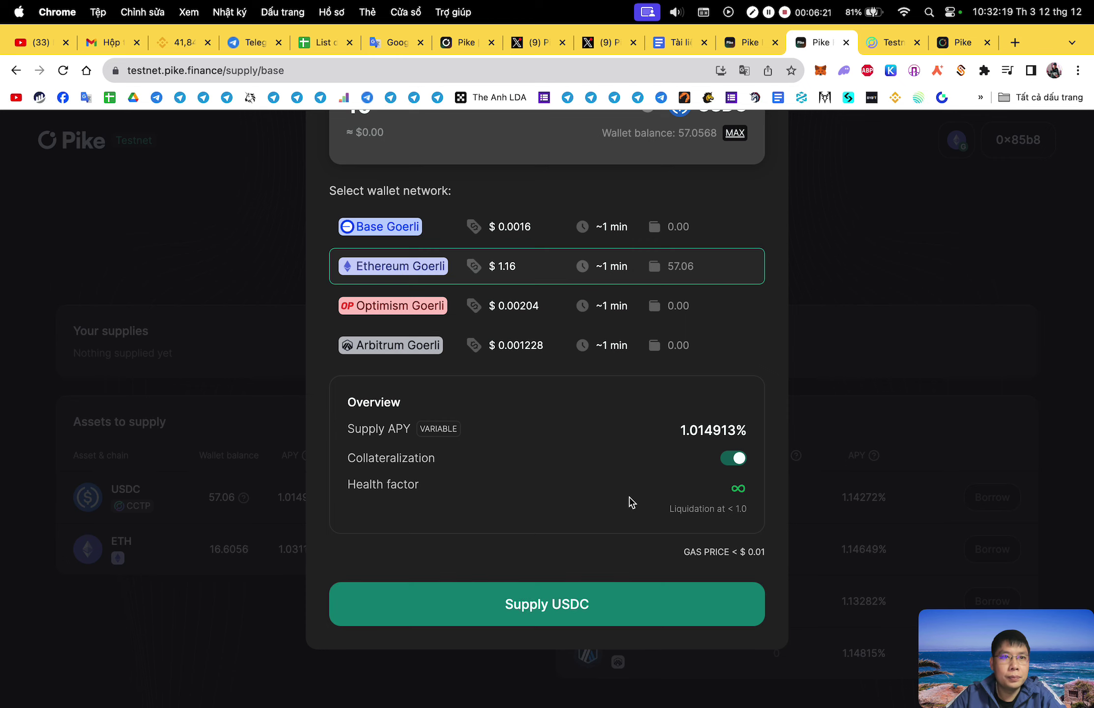
Submit and confirm the 10 USDC supply, then check the pending transaction in MetaMask.
click(577, 614)
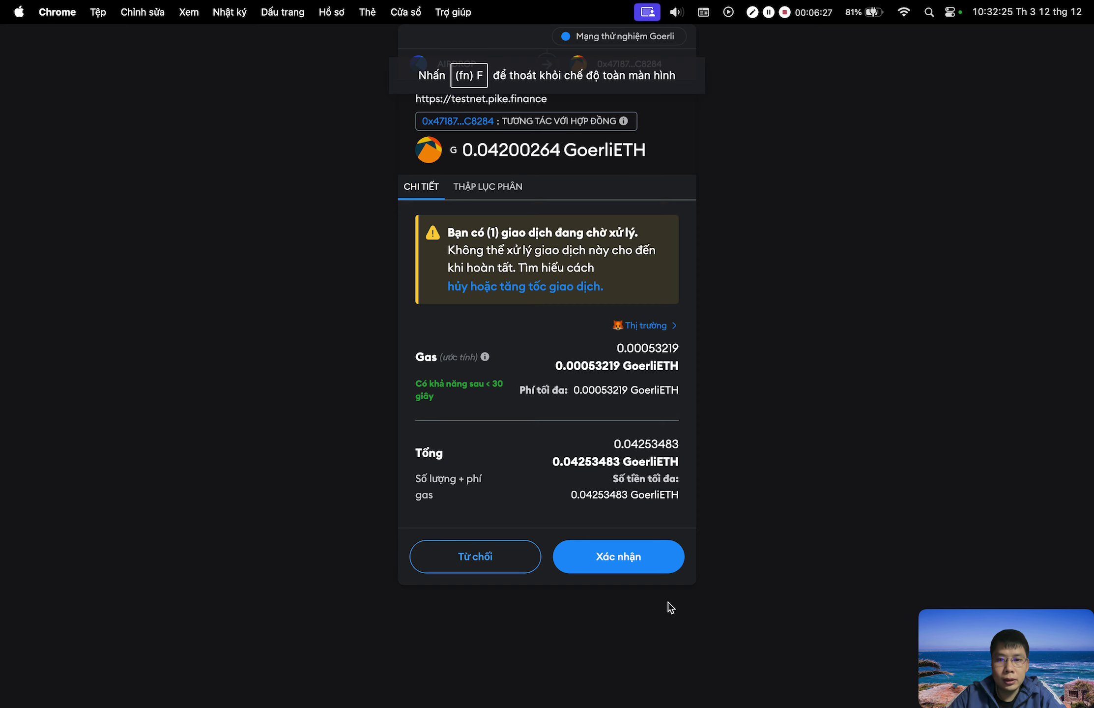
click(639, 569)
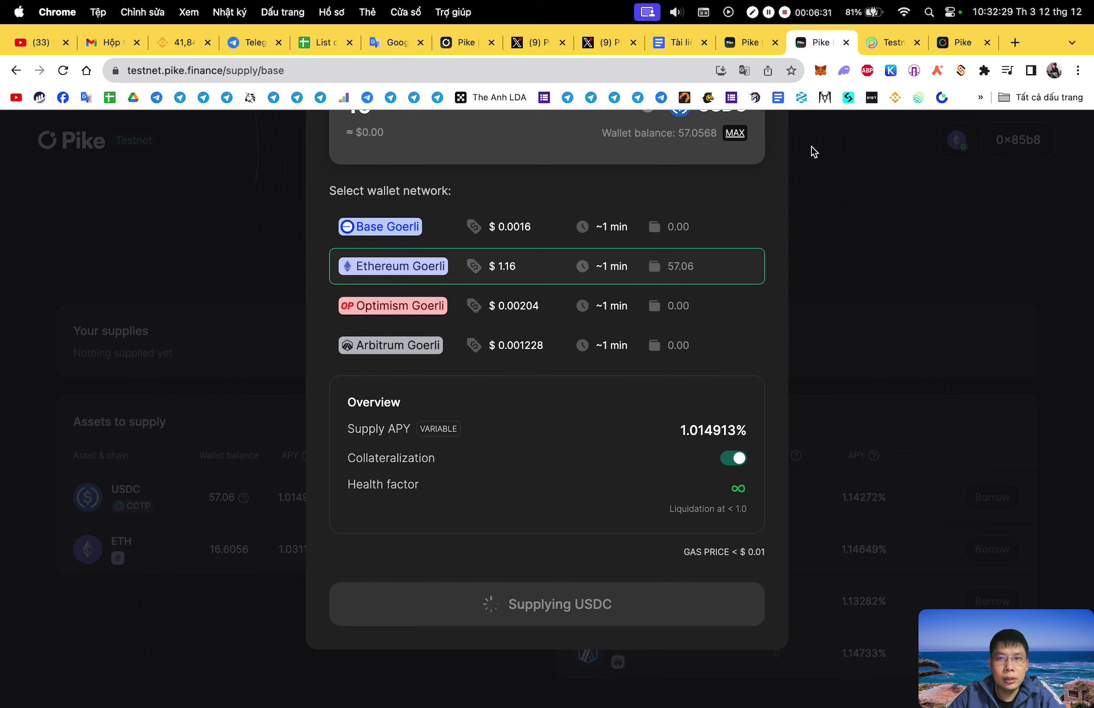
click(816, 71)
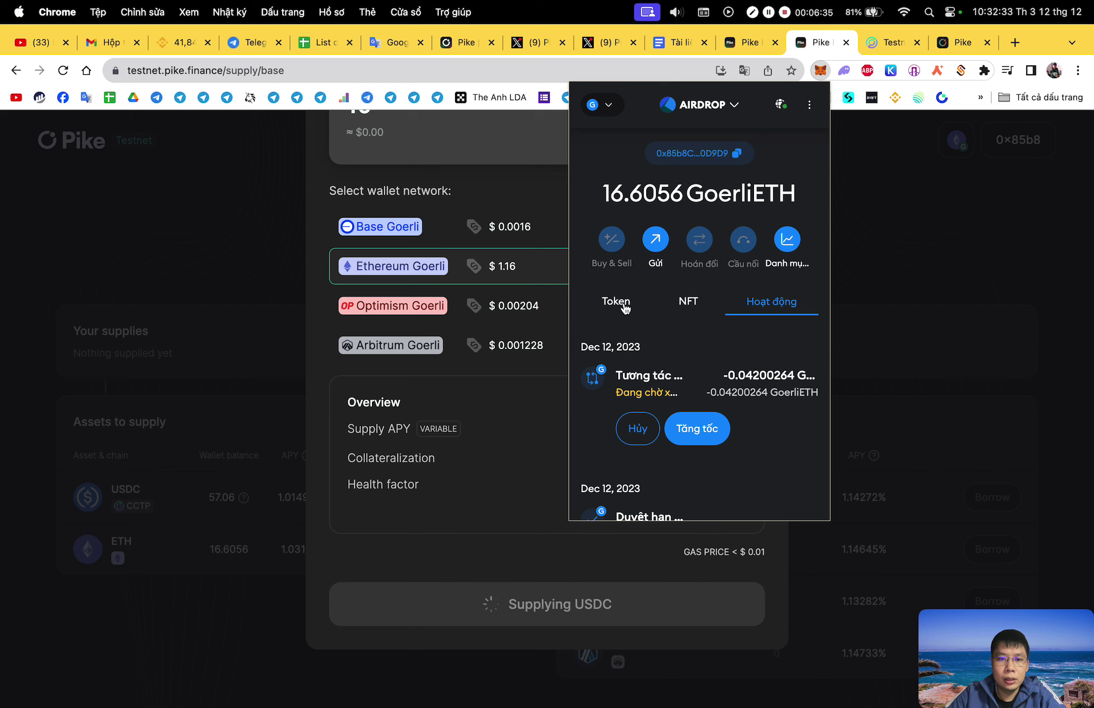
click(509, 431)
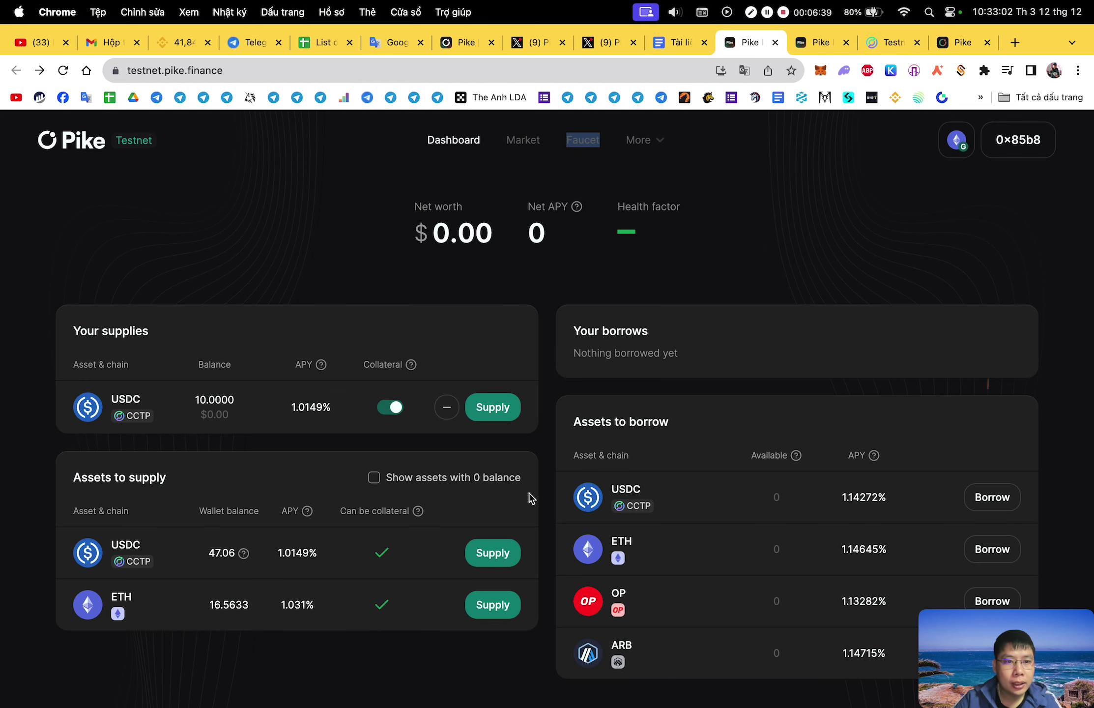
scroll(533, 494, down, 3)
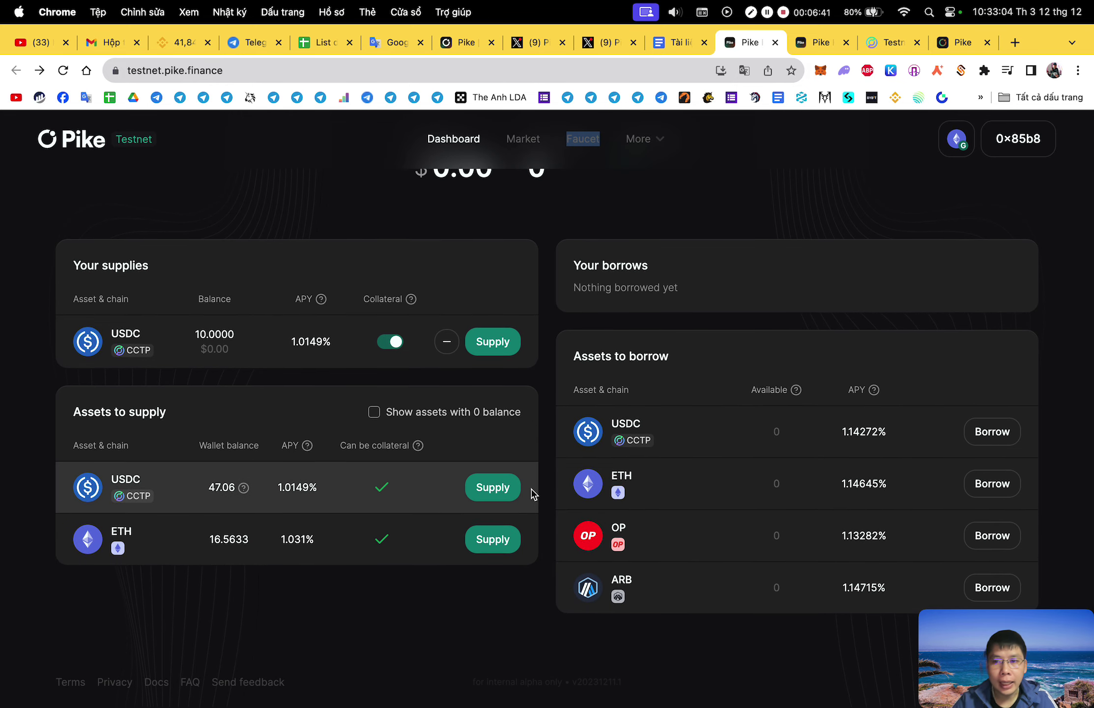
Review the Google Docs task notes, then bring up the Borrow USDC form.
click(691, 44)
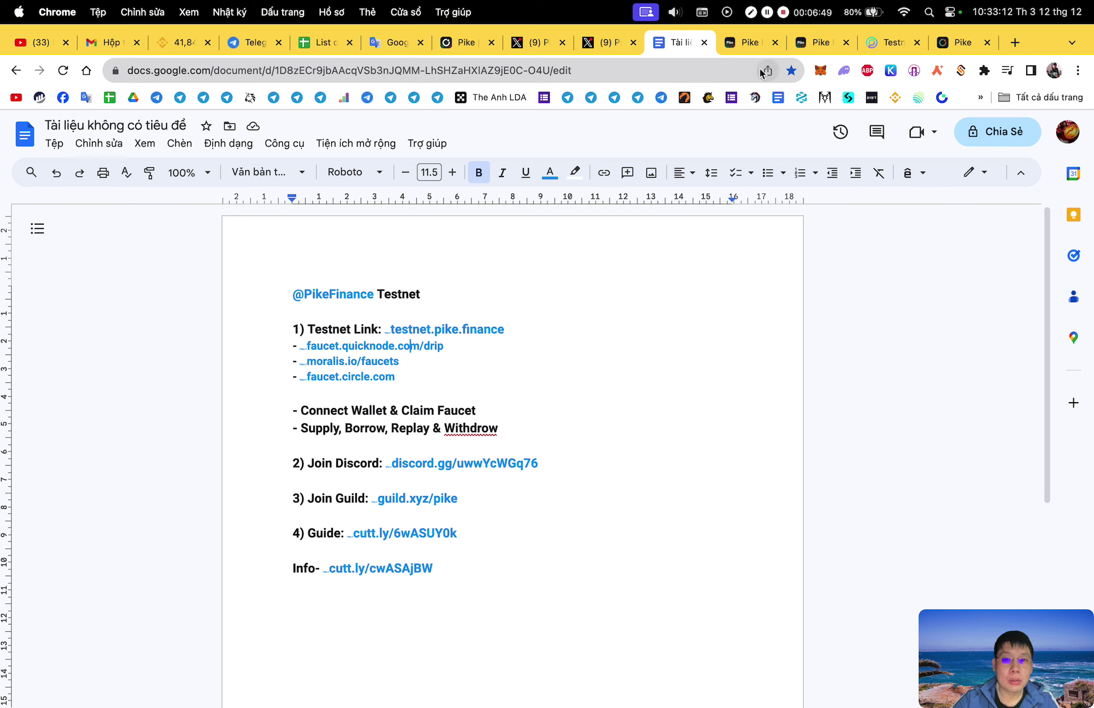
click(739, 41)
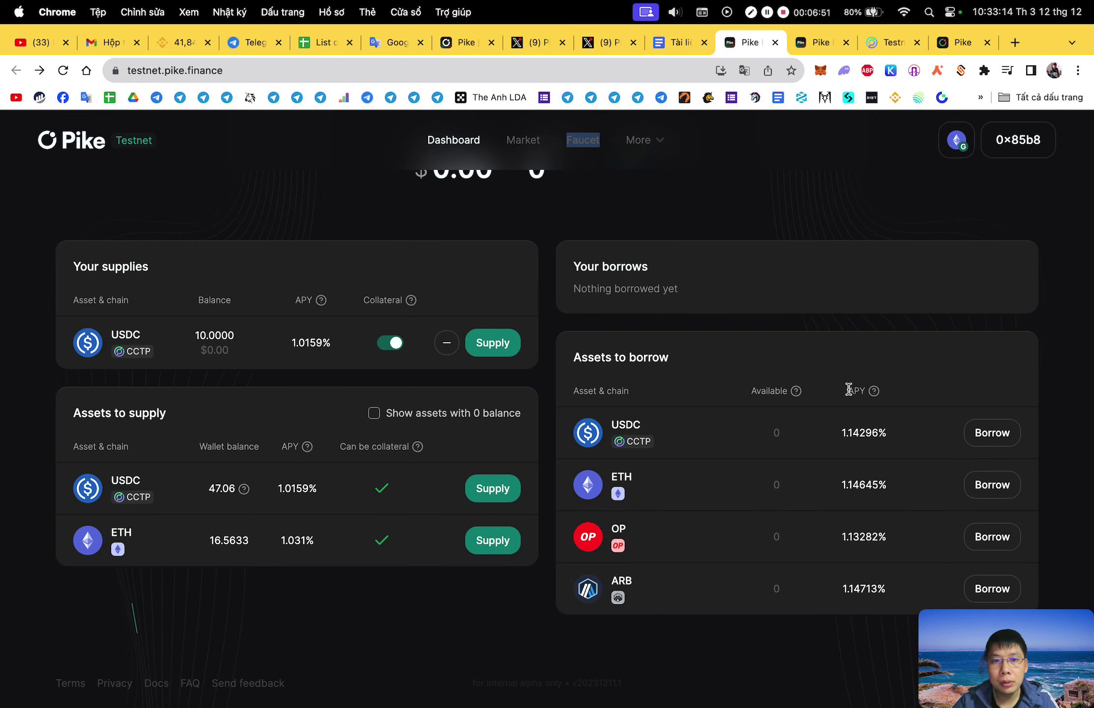
click(984, 432)
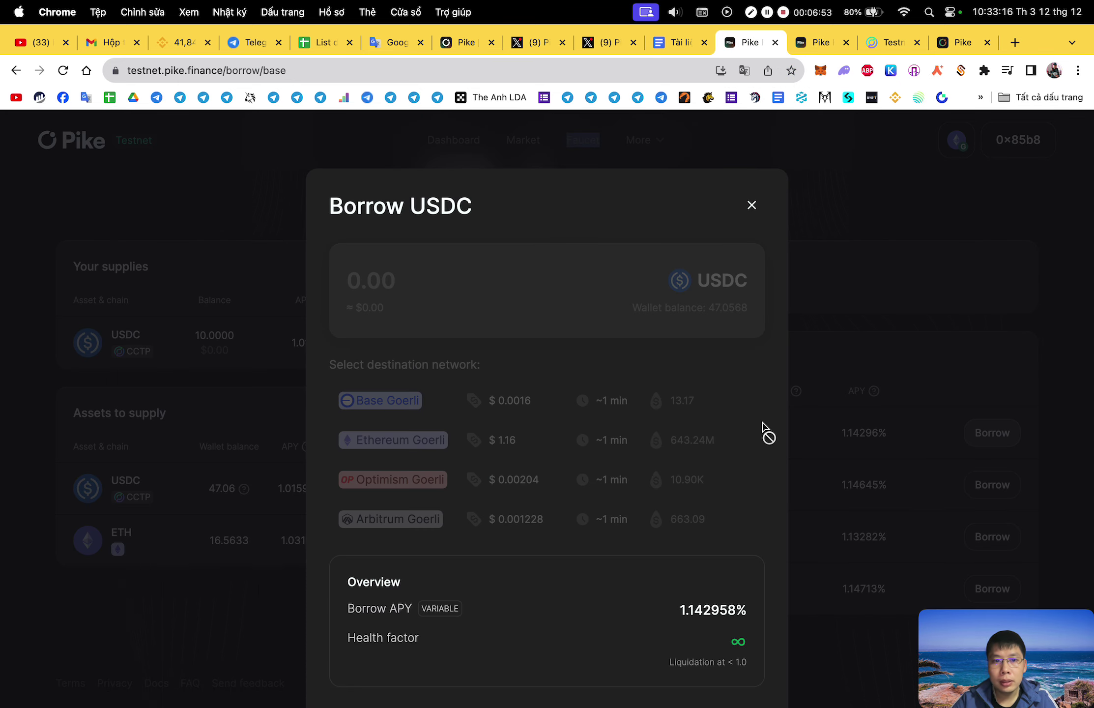
Switch the wallet to Base Goerli from the Borrow USDC form.
scroll(683, 472, down, 3)
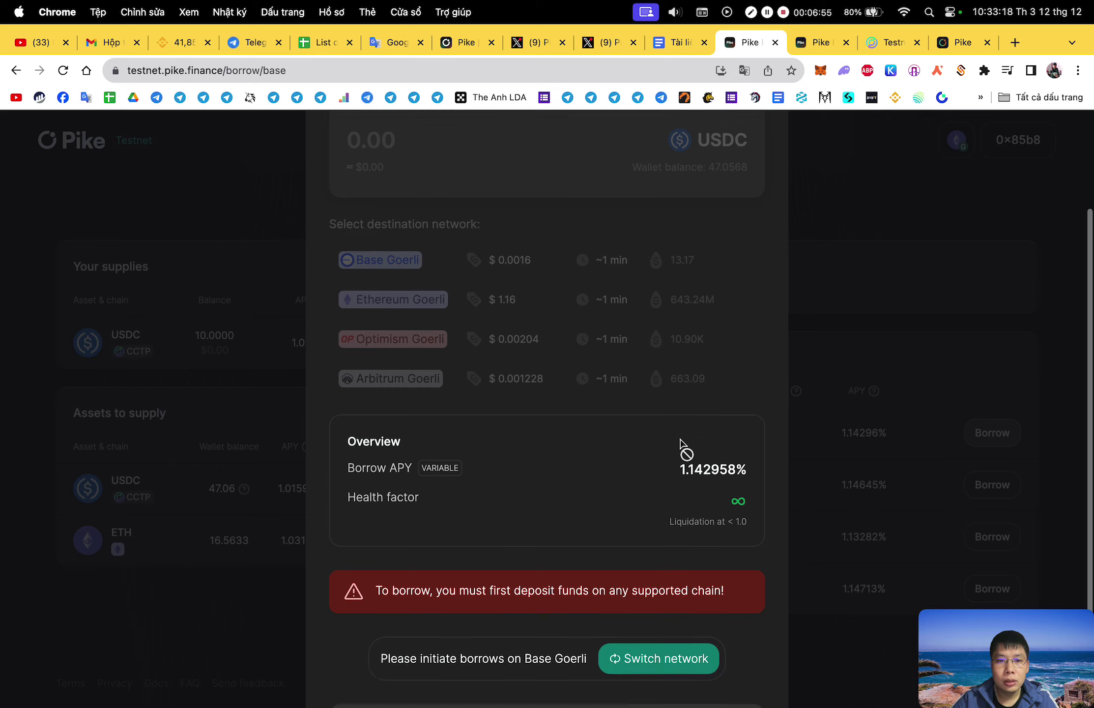
scroll(684, 447, down, 2)
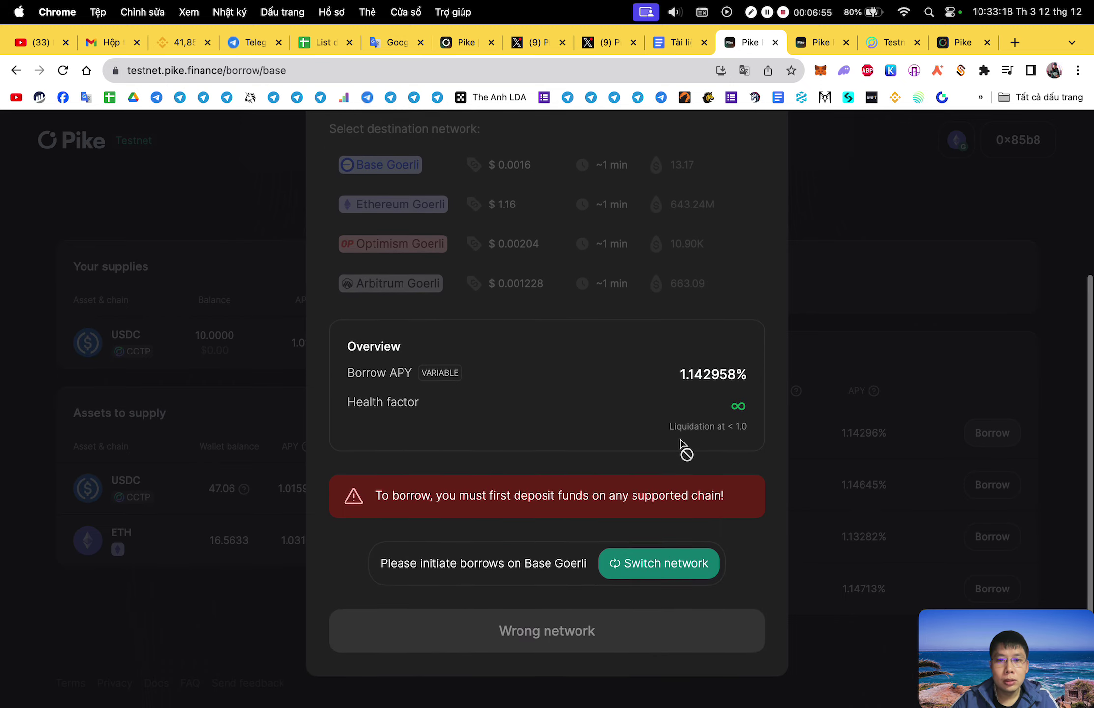
click(684, 565)
click(745, 683)
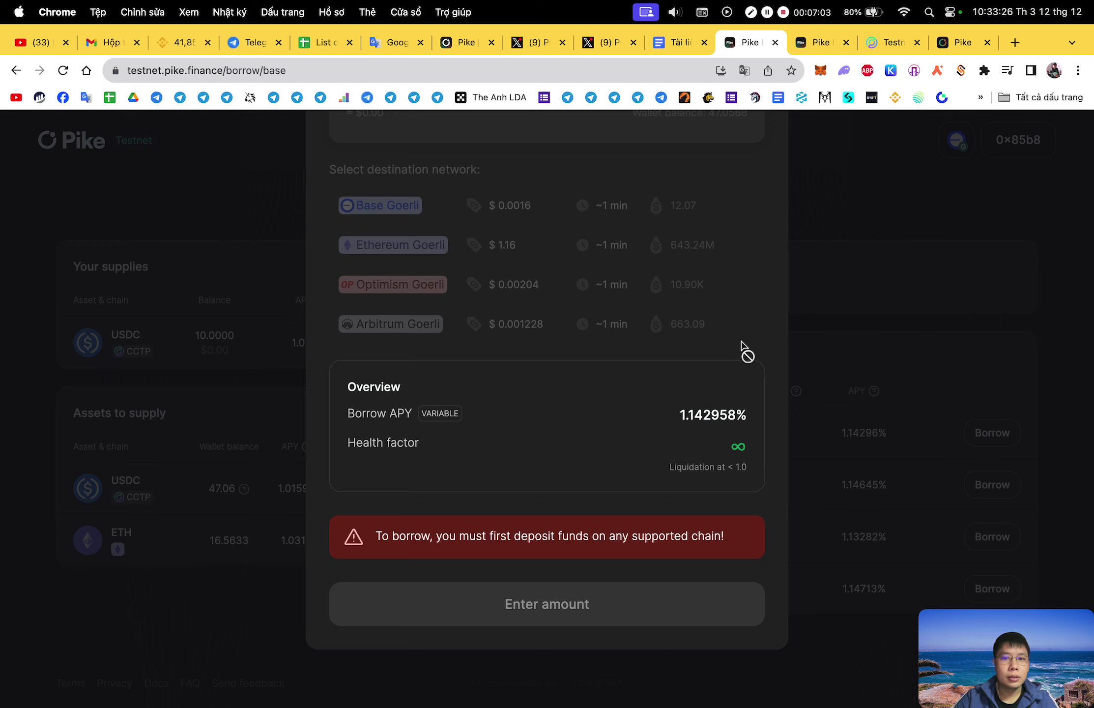
Close the Borrow USDC form, reopen it to check, and close it again.
scroll(735, 354, up, 5)
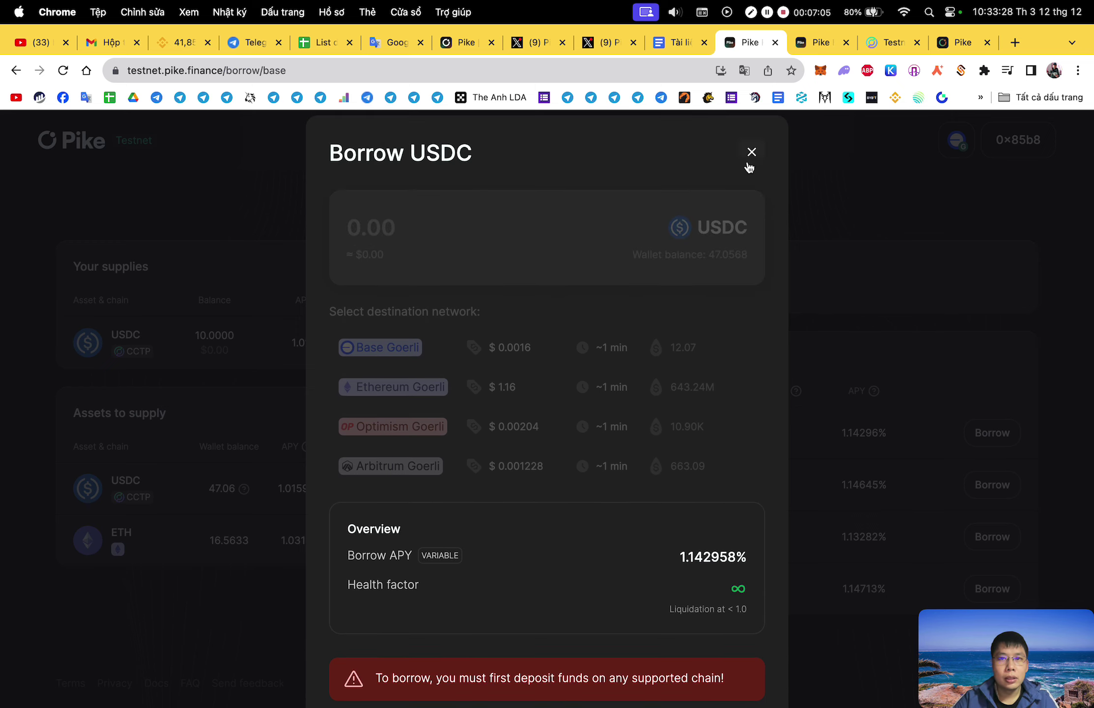
click(748, 163)
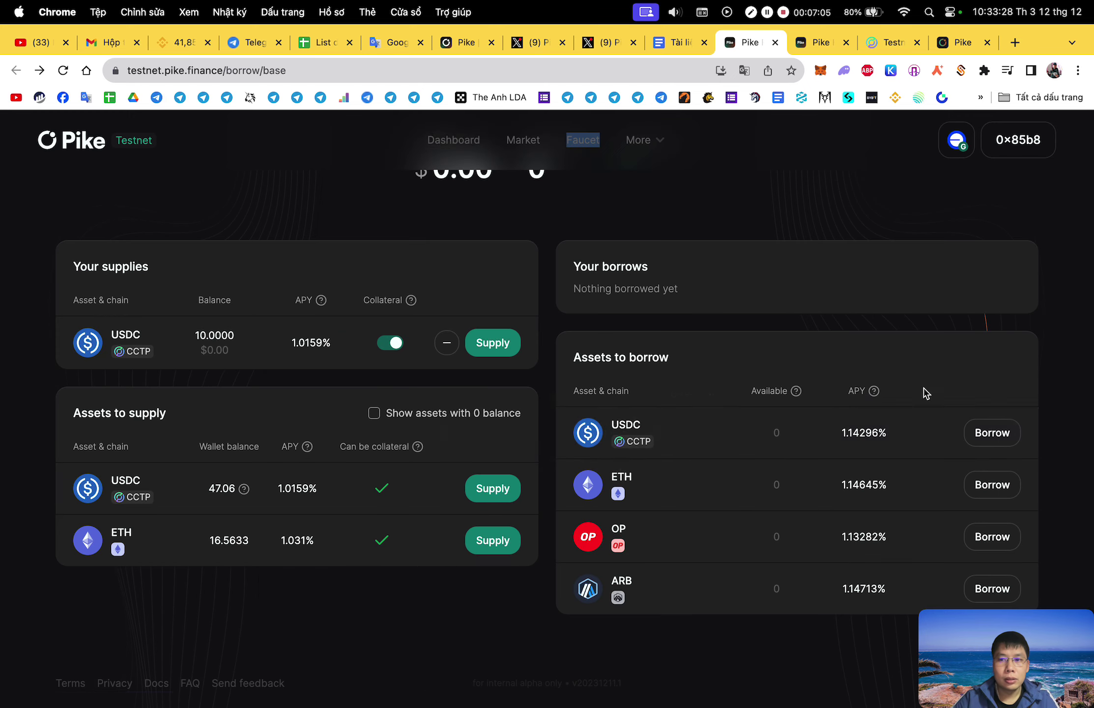
click(978, 434)
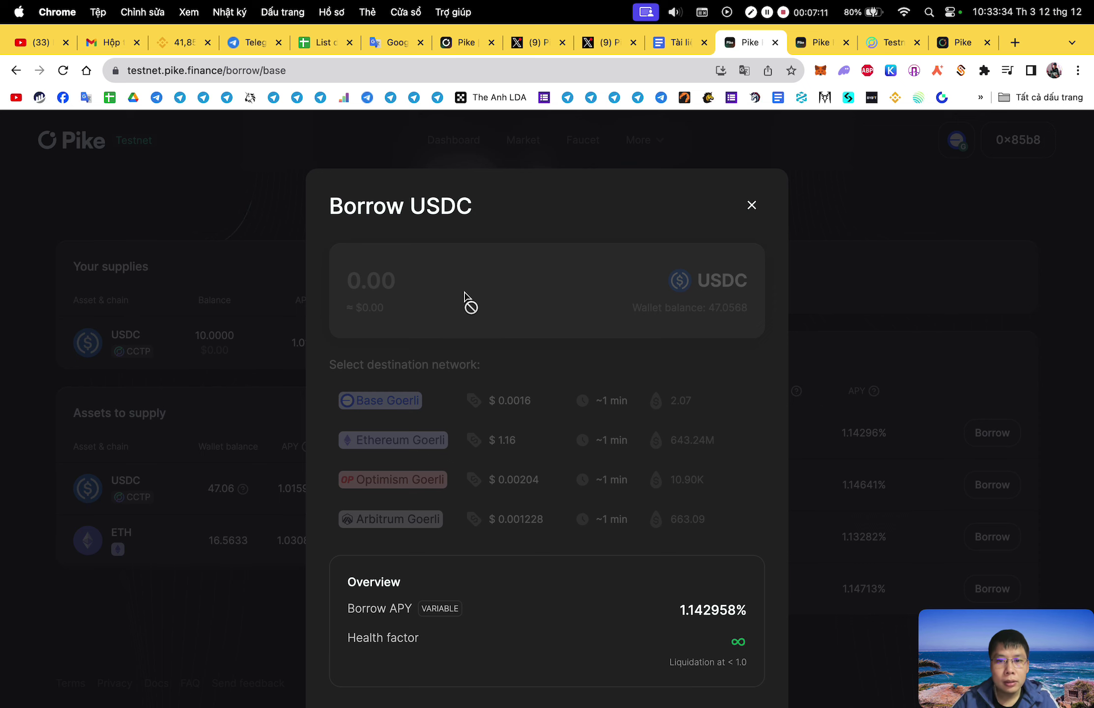
scroll(729, 300, down, 4)
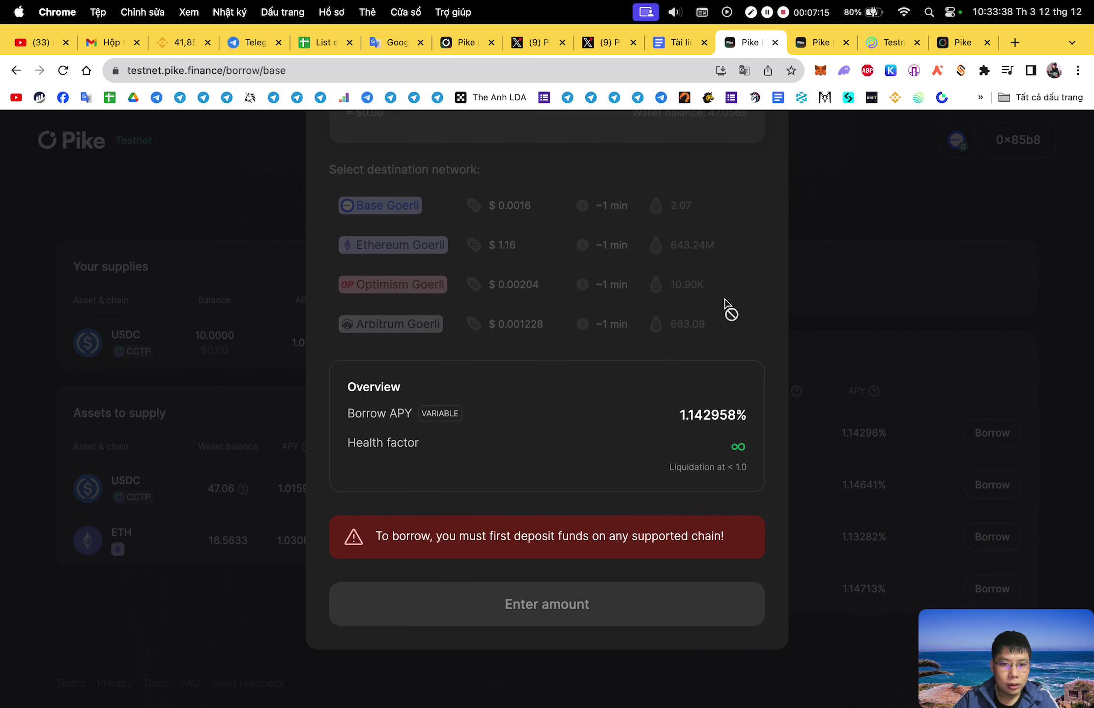
scroll(726, 303, up, 4)
click(752, 205)
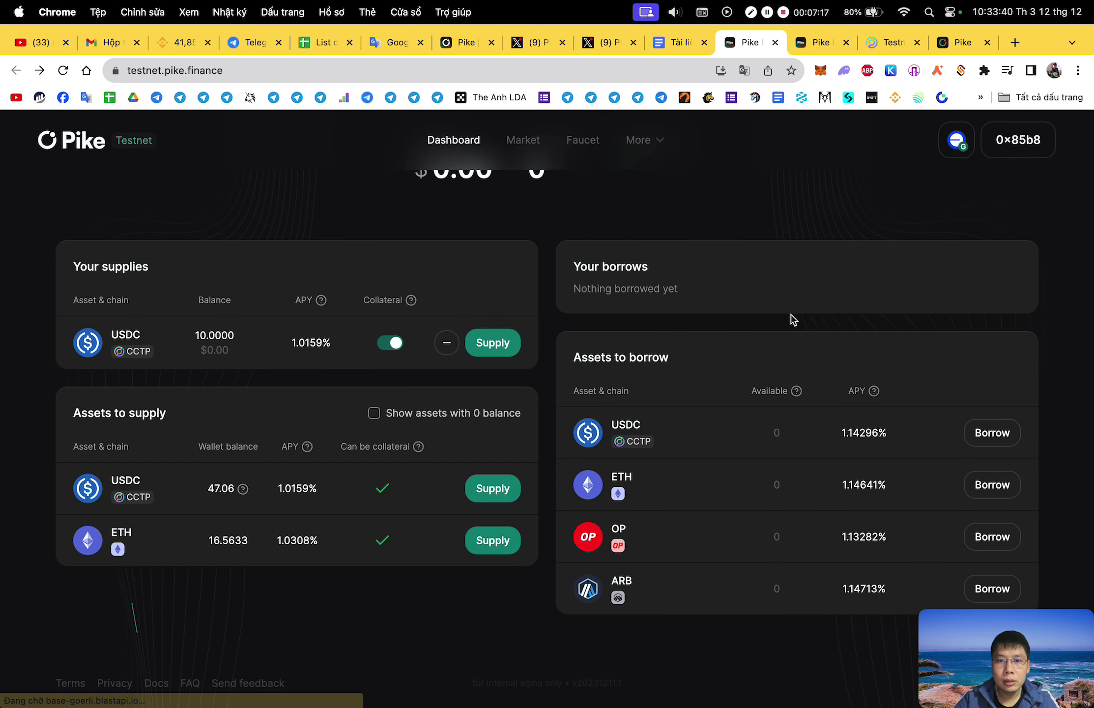
Enter a 20 USDC supply from Ethereum Goerli and switch the wallet to that network.
click(506, 350)
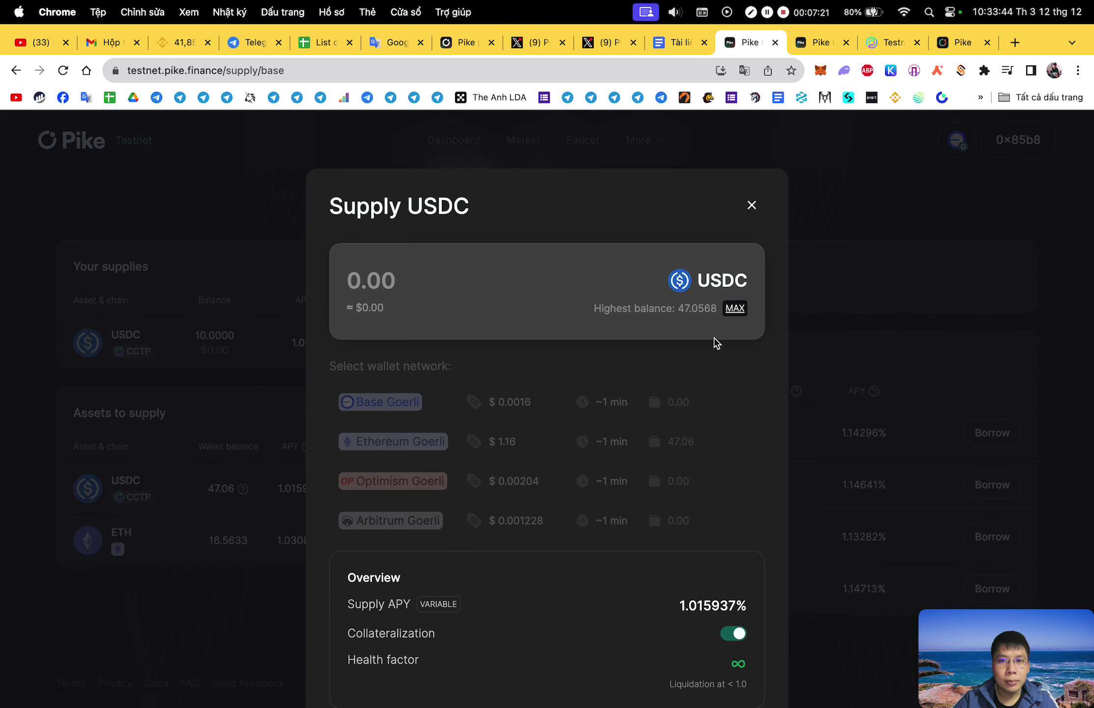
text(2)
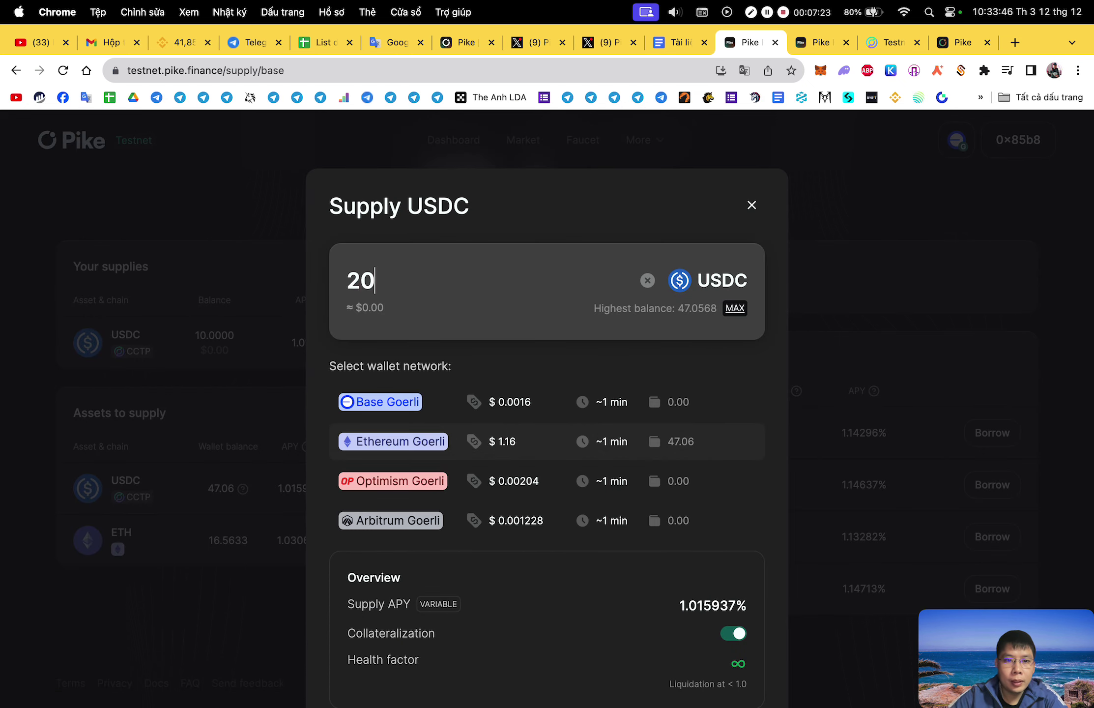
text(0)
scroll(603, 446, down, 4)
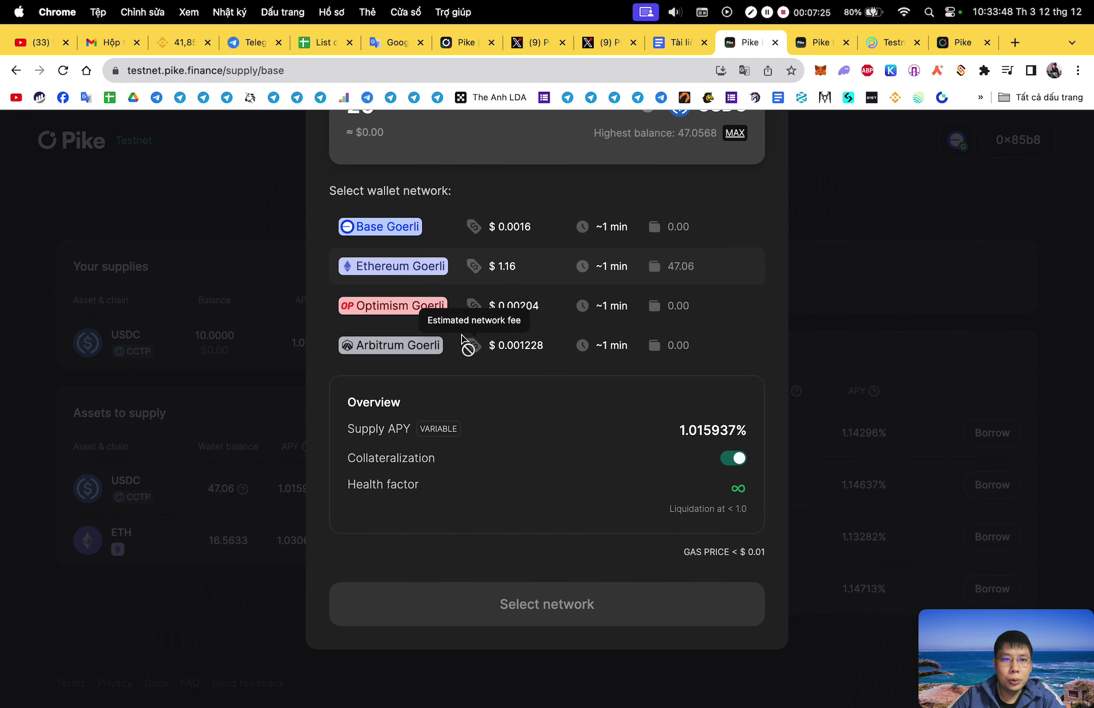
click(440, 275)
click(683, 604)
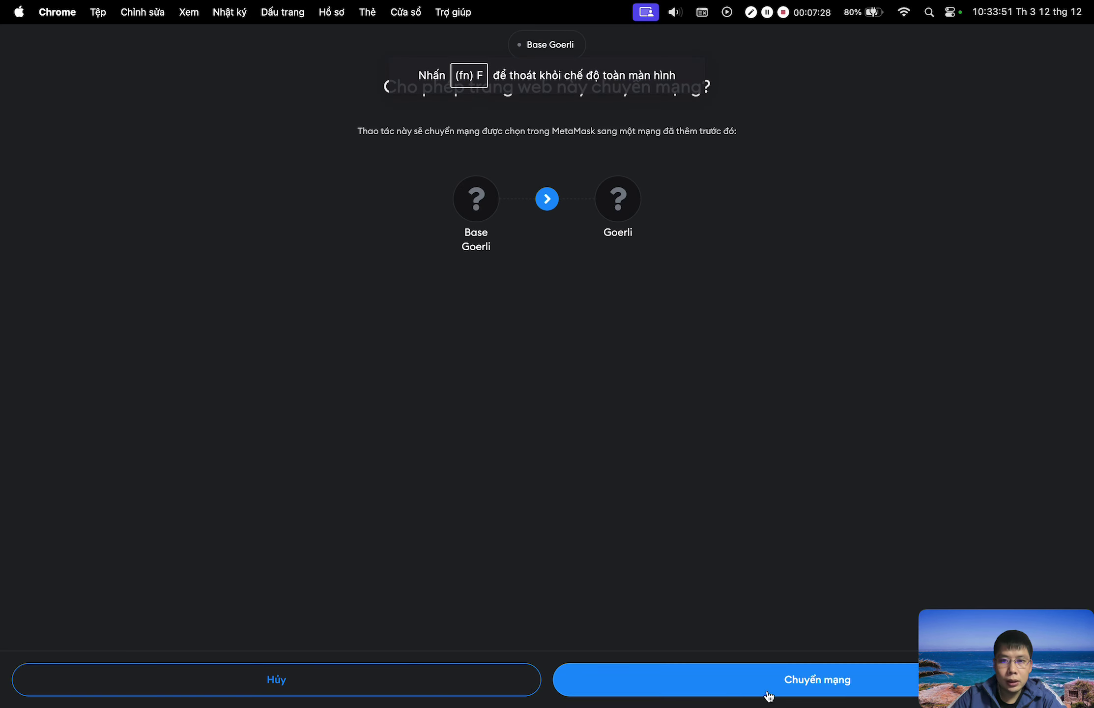
click(769, 696)
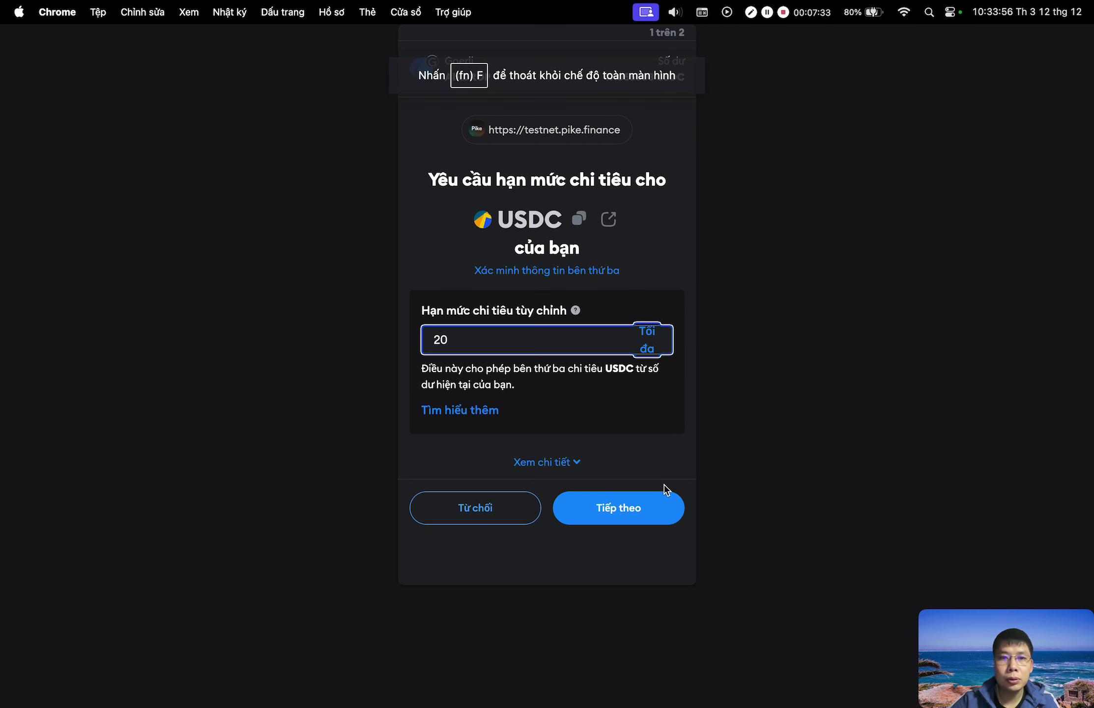
Approve the 20 USDC allowance, confirm the supply, and return to the dashboard.
click(644, 511)
click(641, 528)
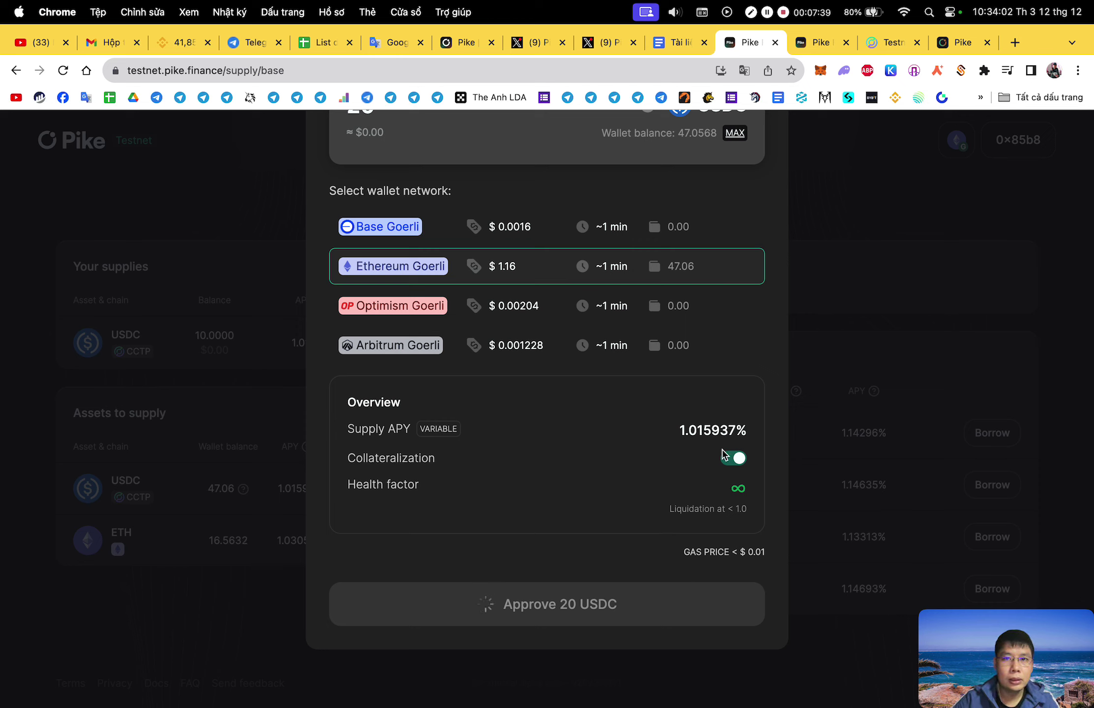
click(585, 614)
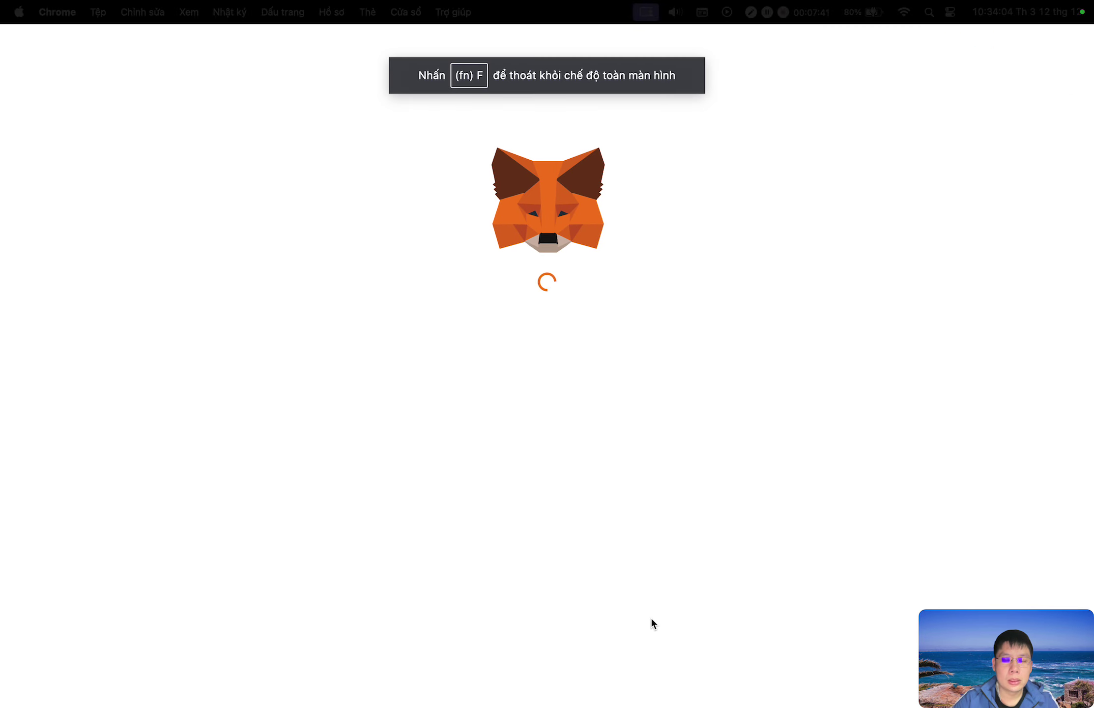
scroll(651, 506, down, 2)
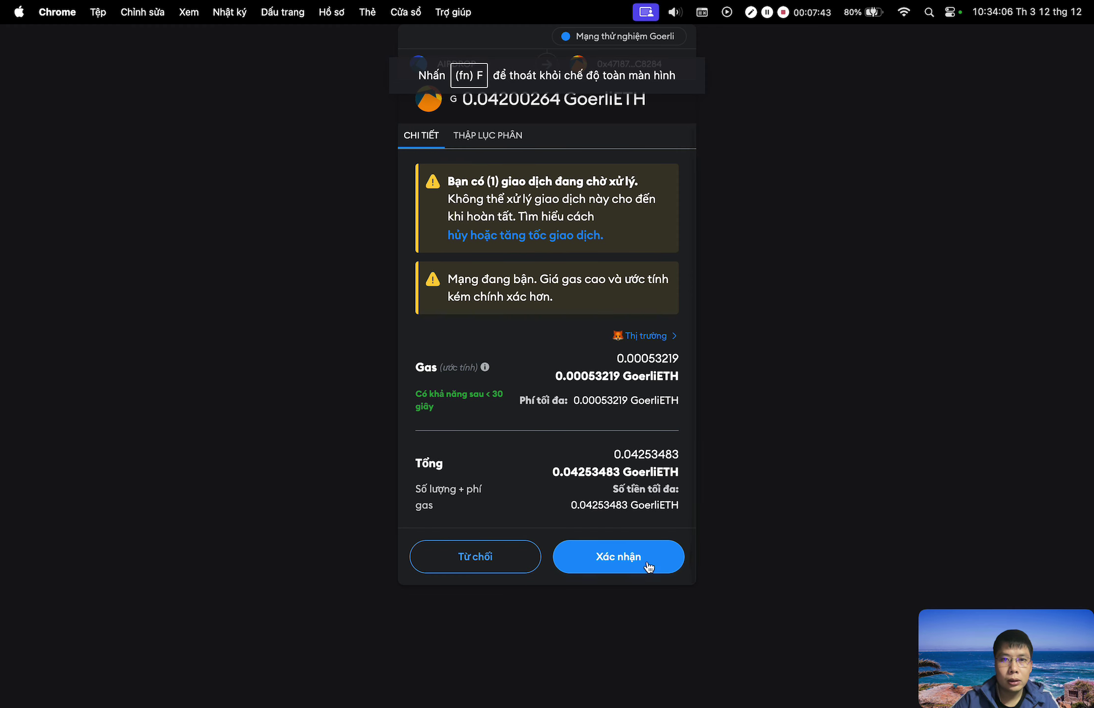
click(618, 557)
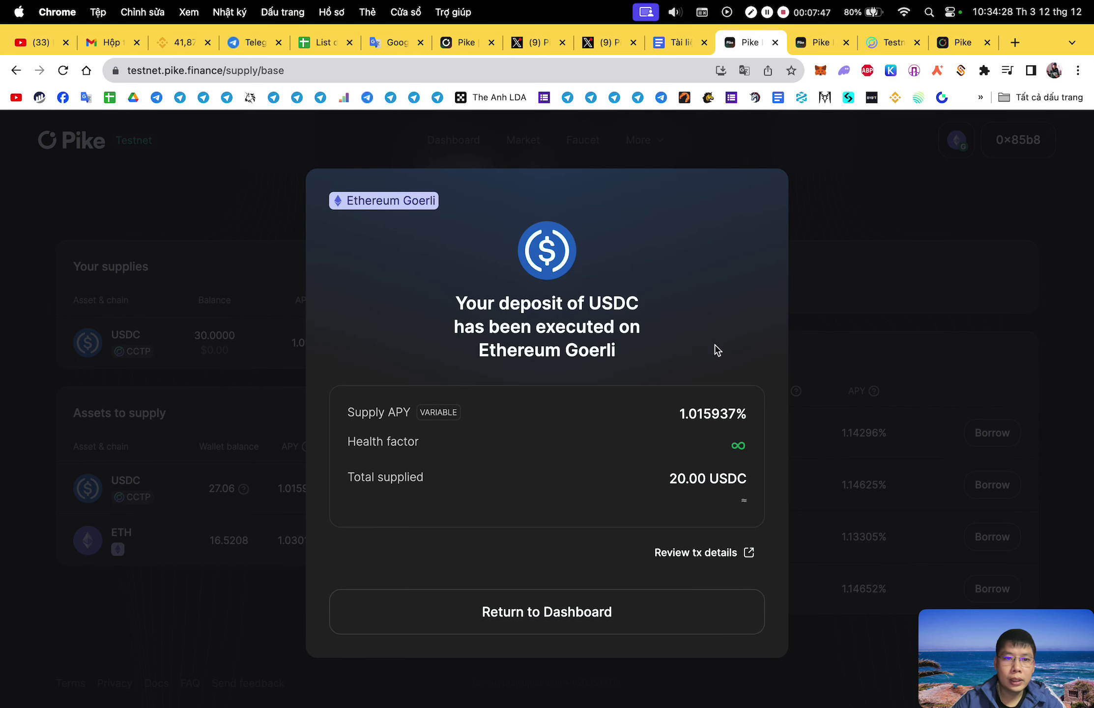
click(609, 624)
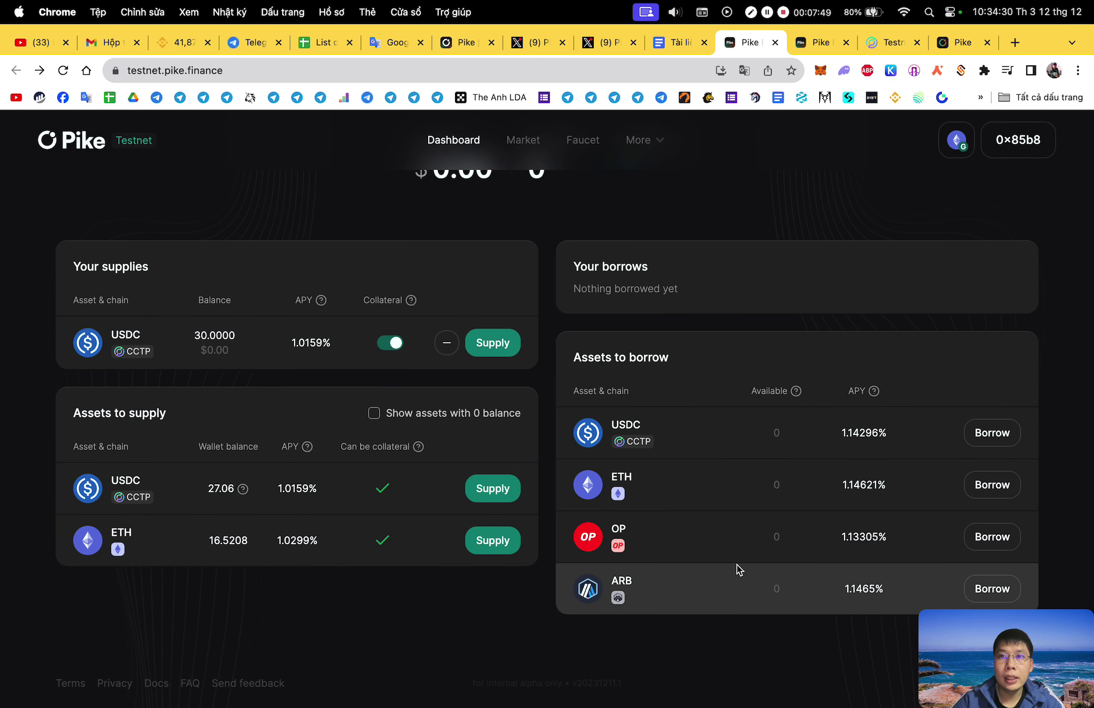
Look over the Borrow USDC form and close it.
click(992, 433)
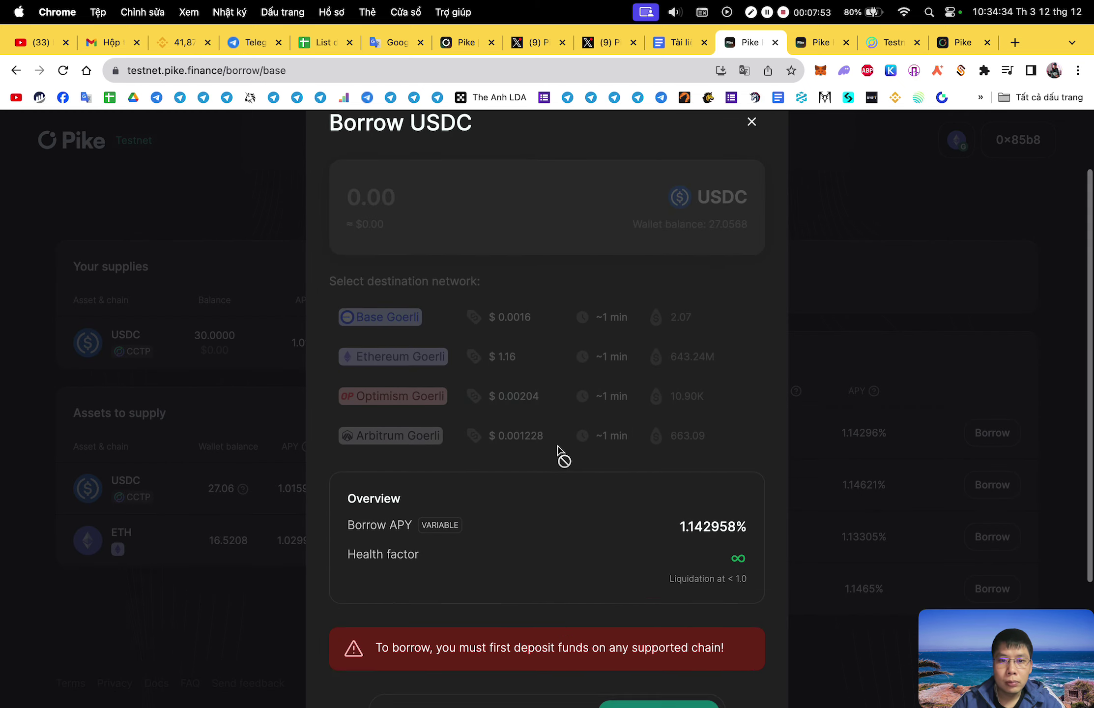
scroll(559, 454, down, 5)
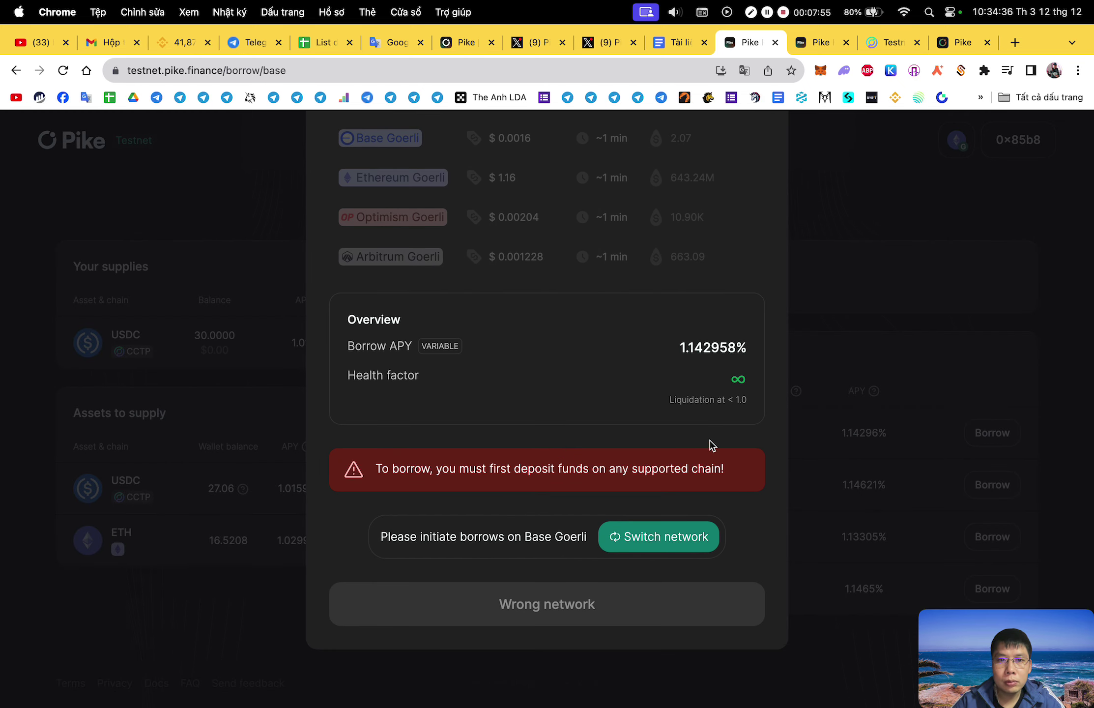
scroll(712, 444, up, 5)
click(751, 206)
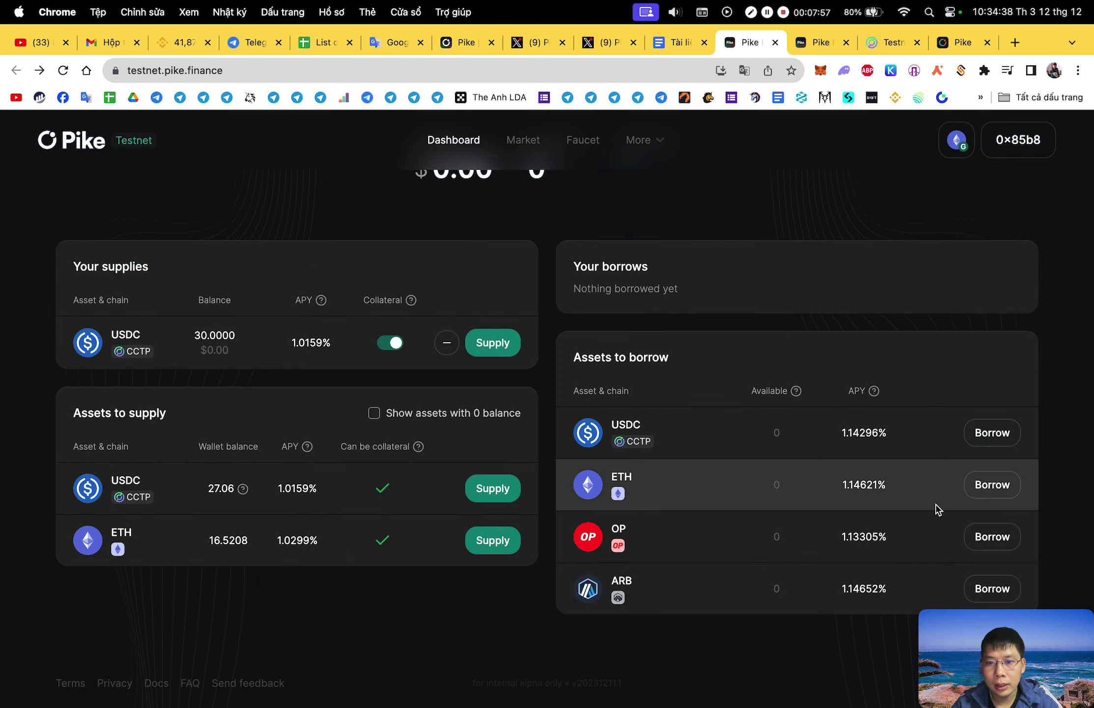
Close the Borrow ETH form after a network switch, then verify the ETH supply validating at 77%.
click(1002, 499)
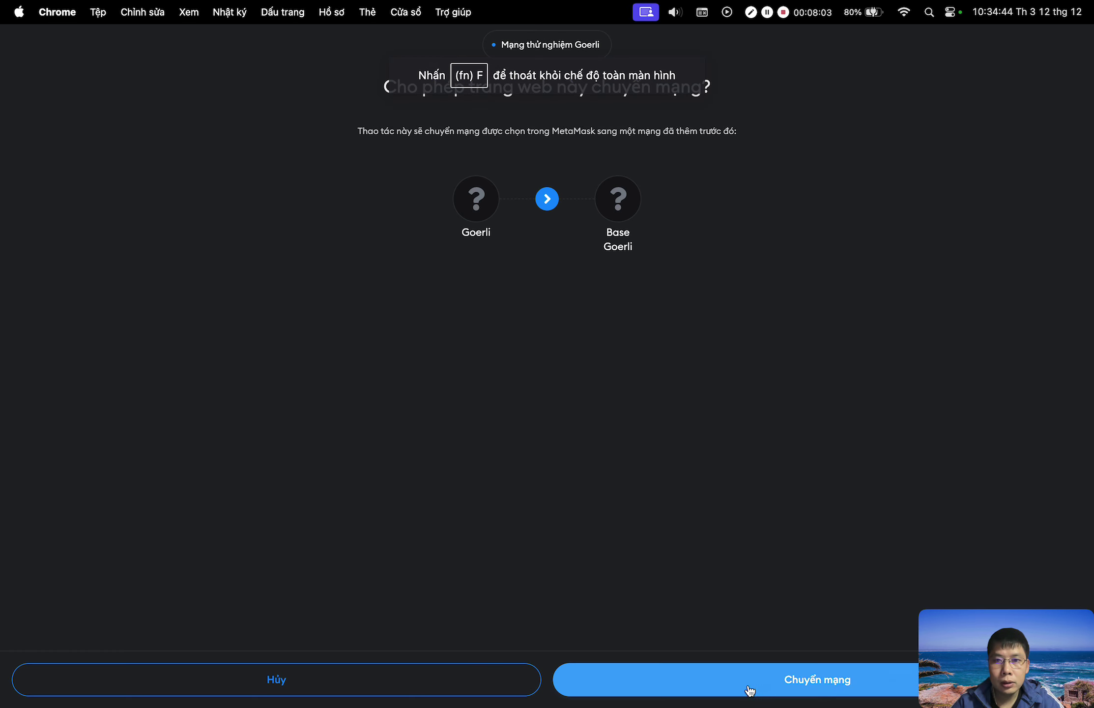
click(751, 691)
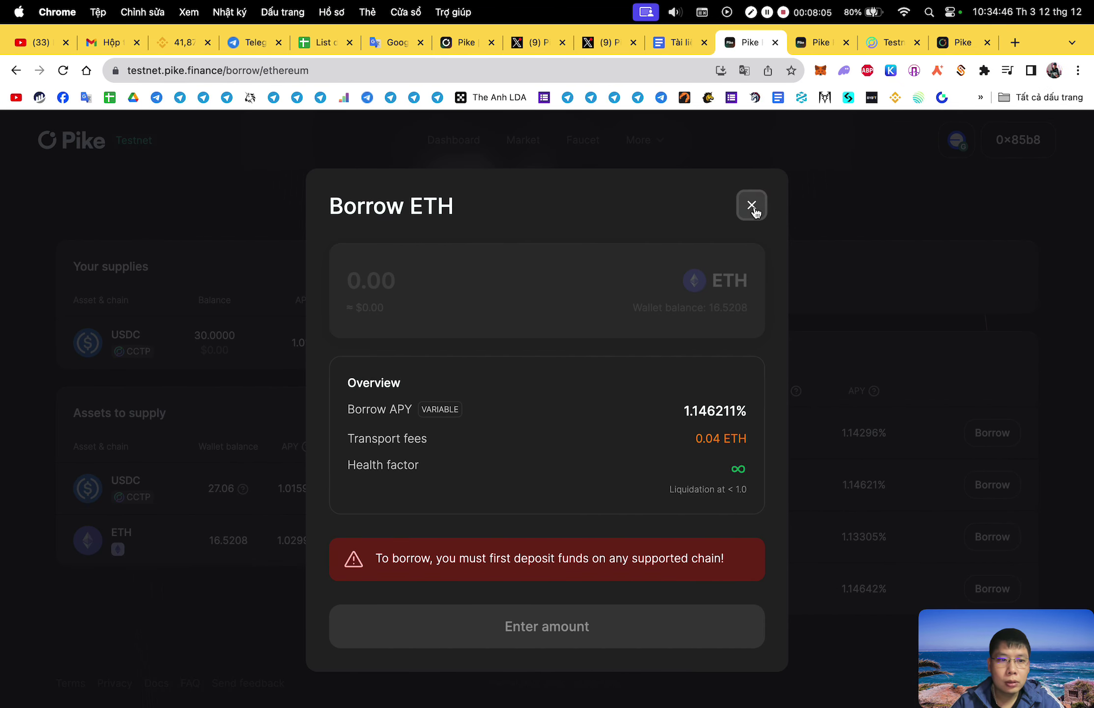
click(752, 205)
click(500, 542)
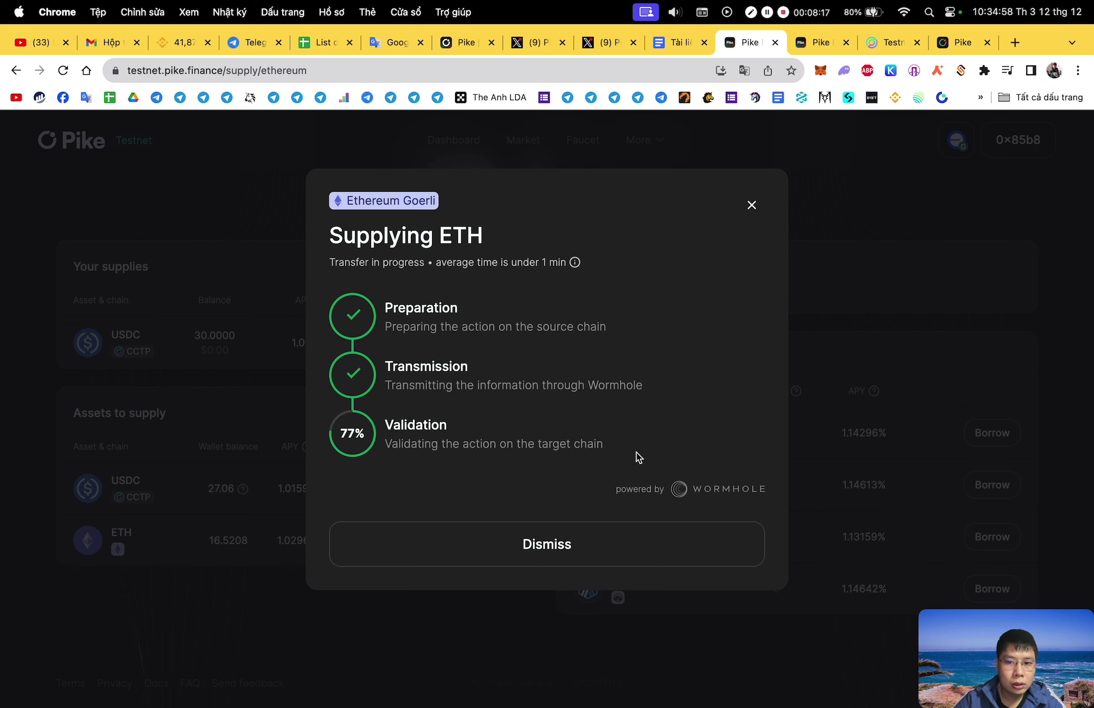
click(750, 206)
Switch the wallet to the Goerli network.
click(961, 147)
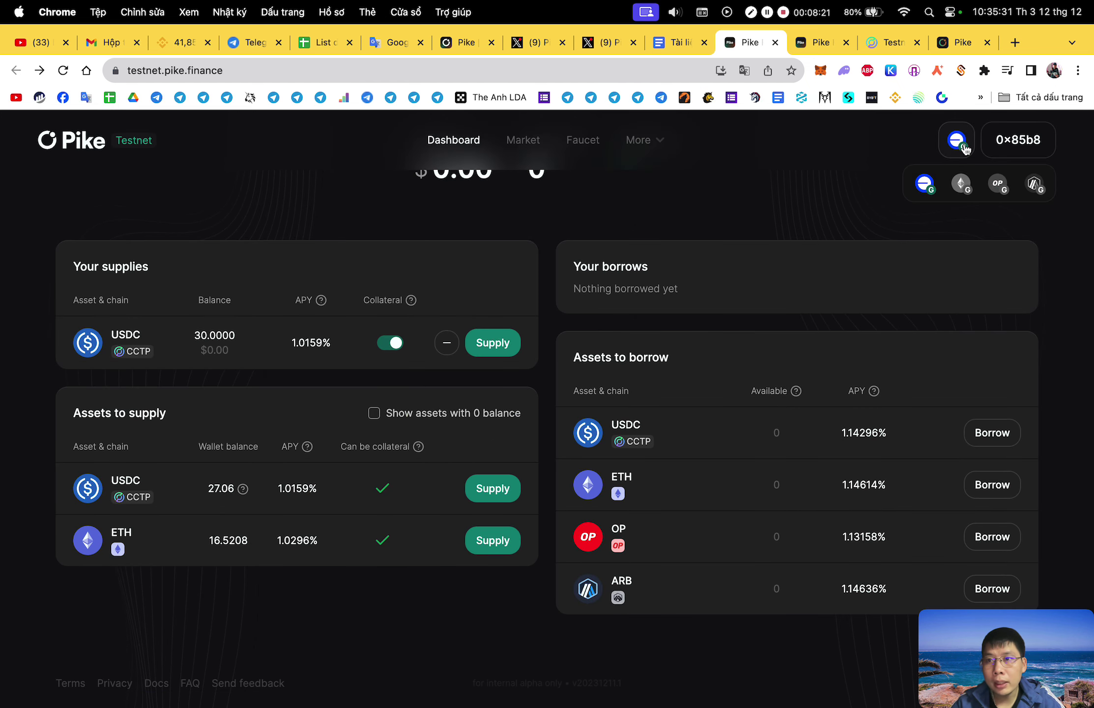
click(965, 187)
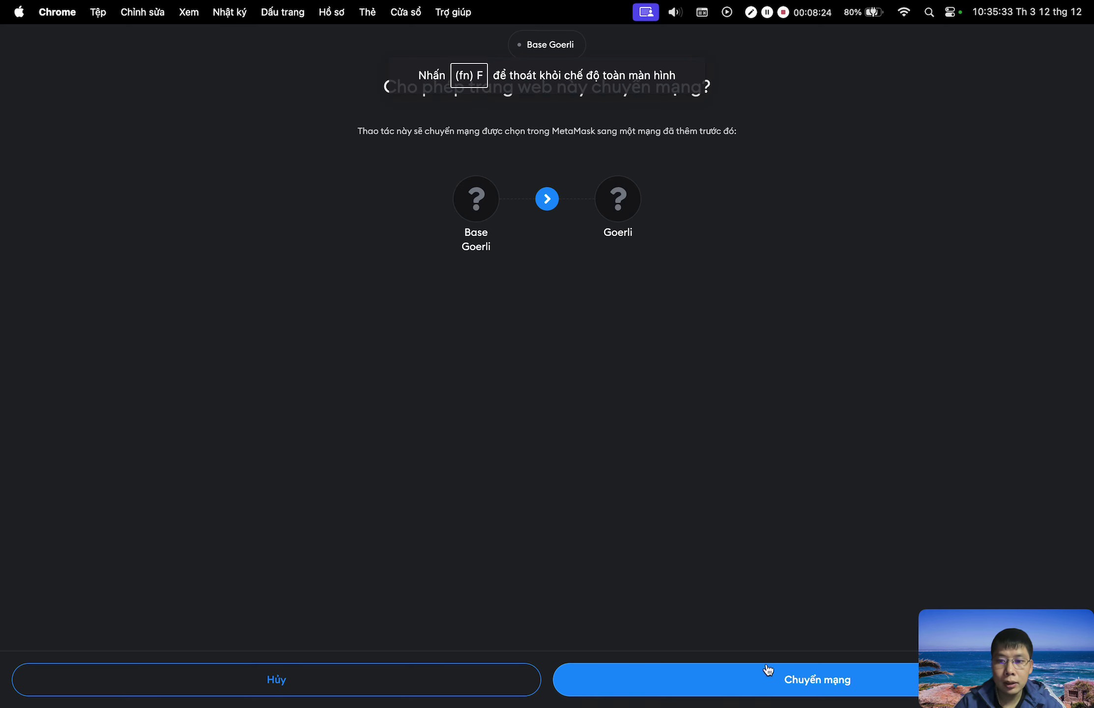
click(769, 675)
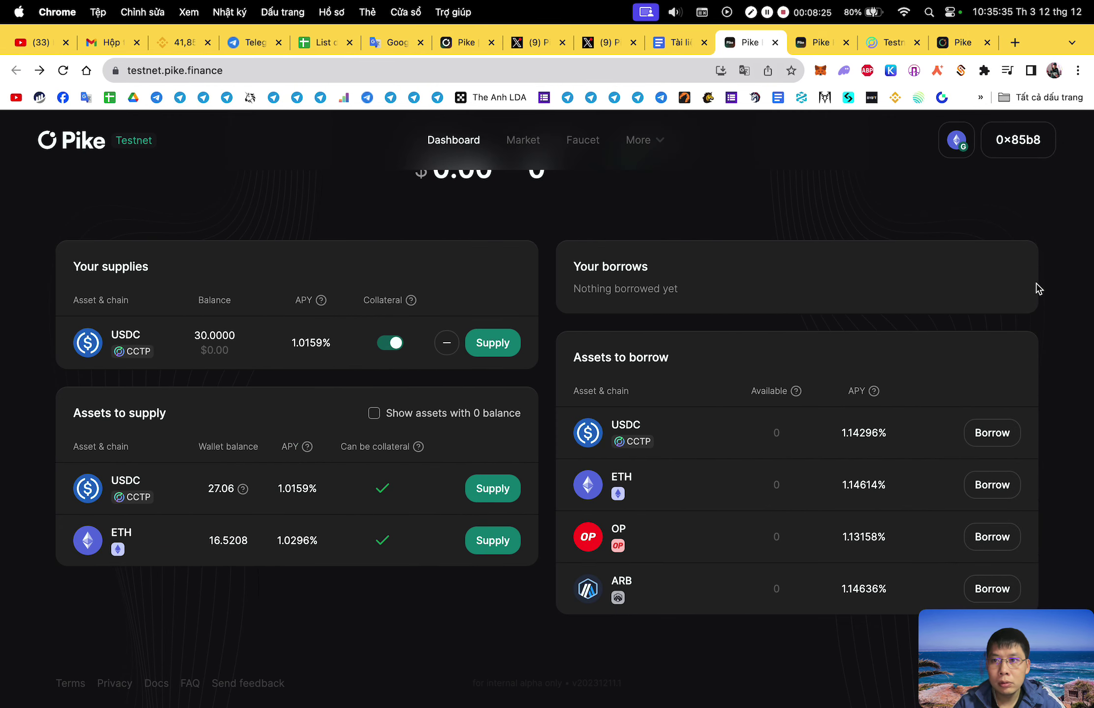
Review and close the Borrow forms for USDC, ETH and OP.
click(993, 440)
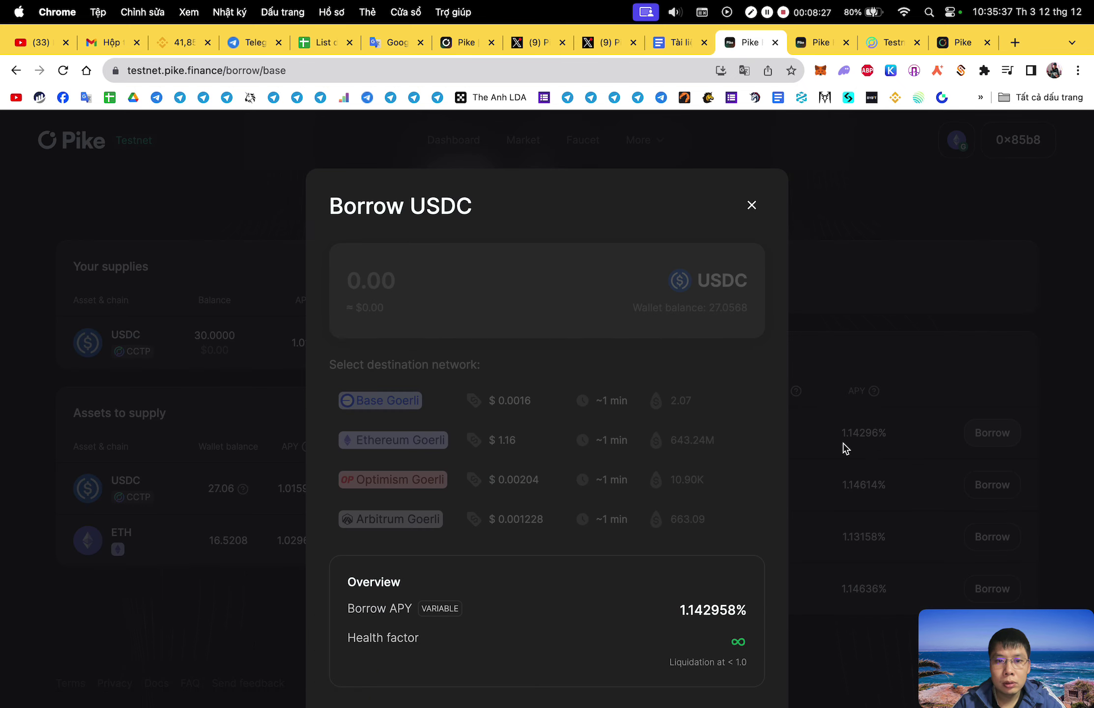
scroll(772, 400, down, 5)
scroll(732, 415, up, 5)
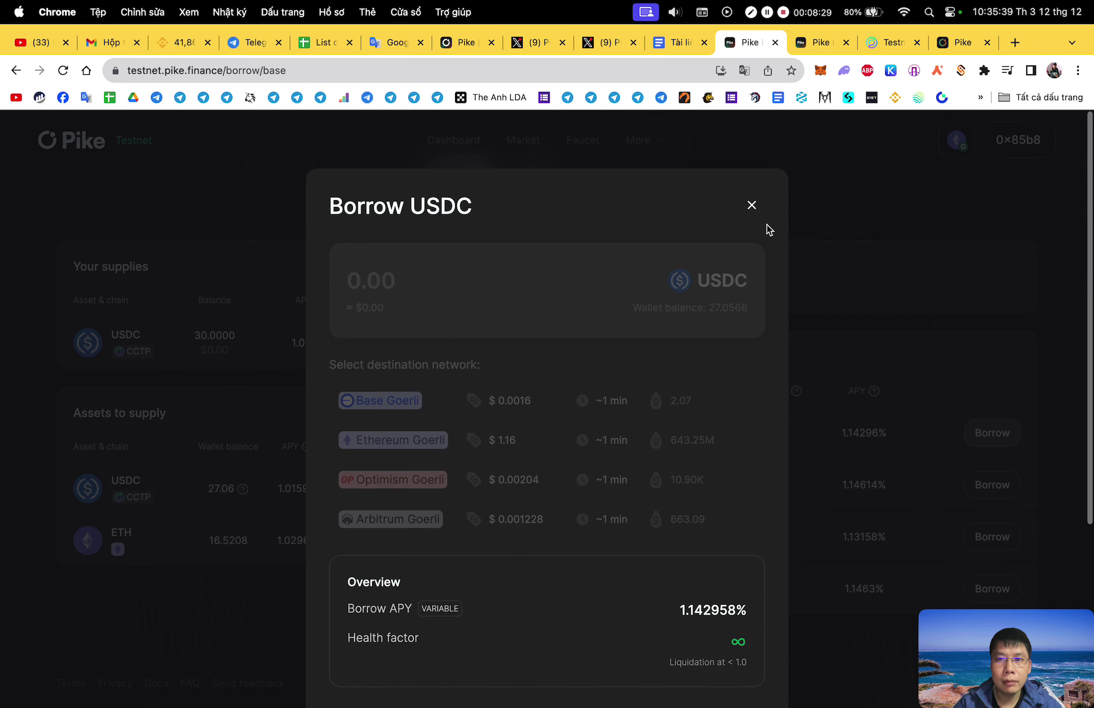
click(751, 206)
click(995, 489)
click(910, 349)
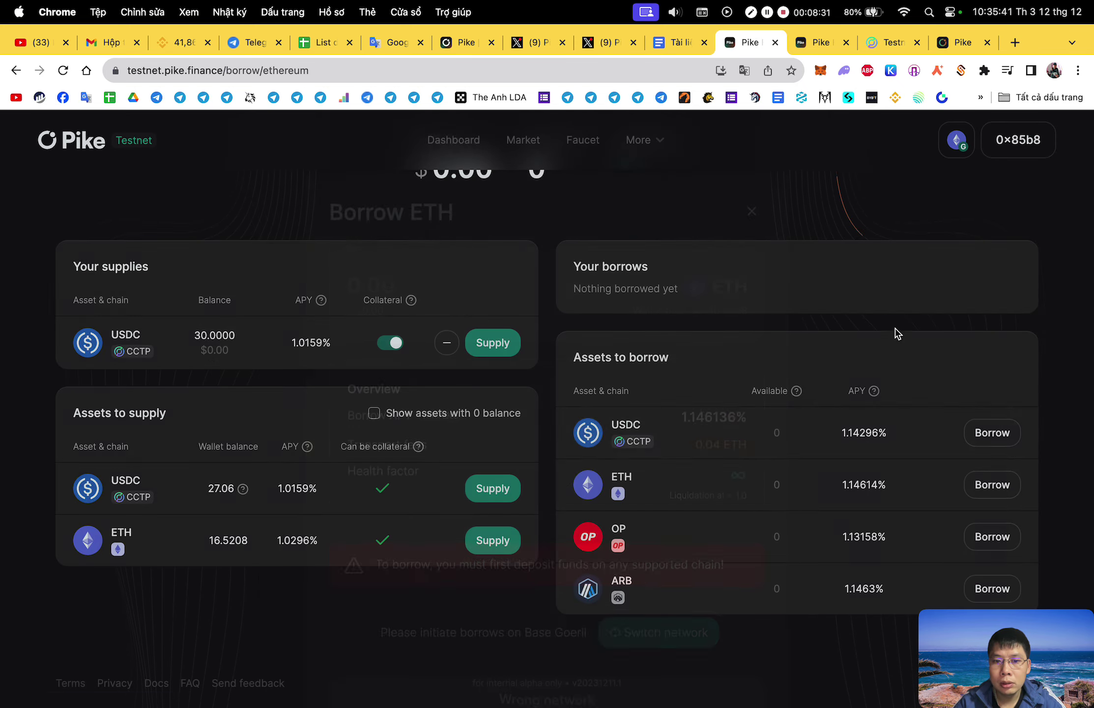
click(1002, 551)
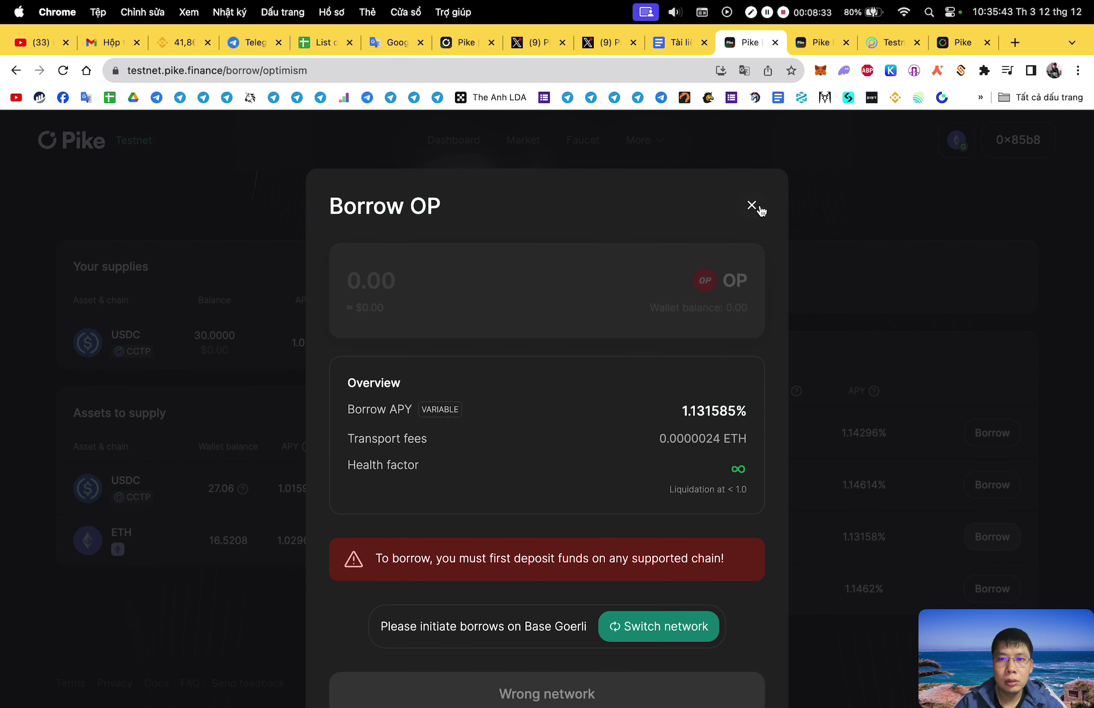
click(752, 205)
From the Borrow ARB form, switch the wallet to Base Goerli, then close the form.
click(989, 587)
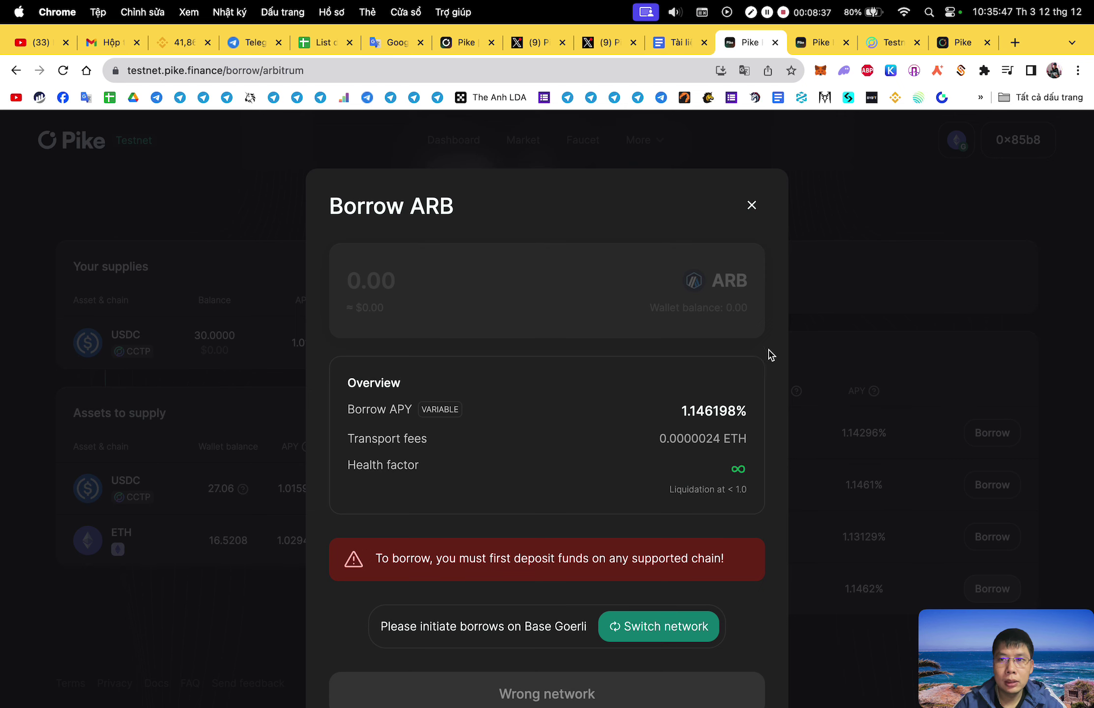
click(664, 639)
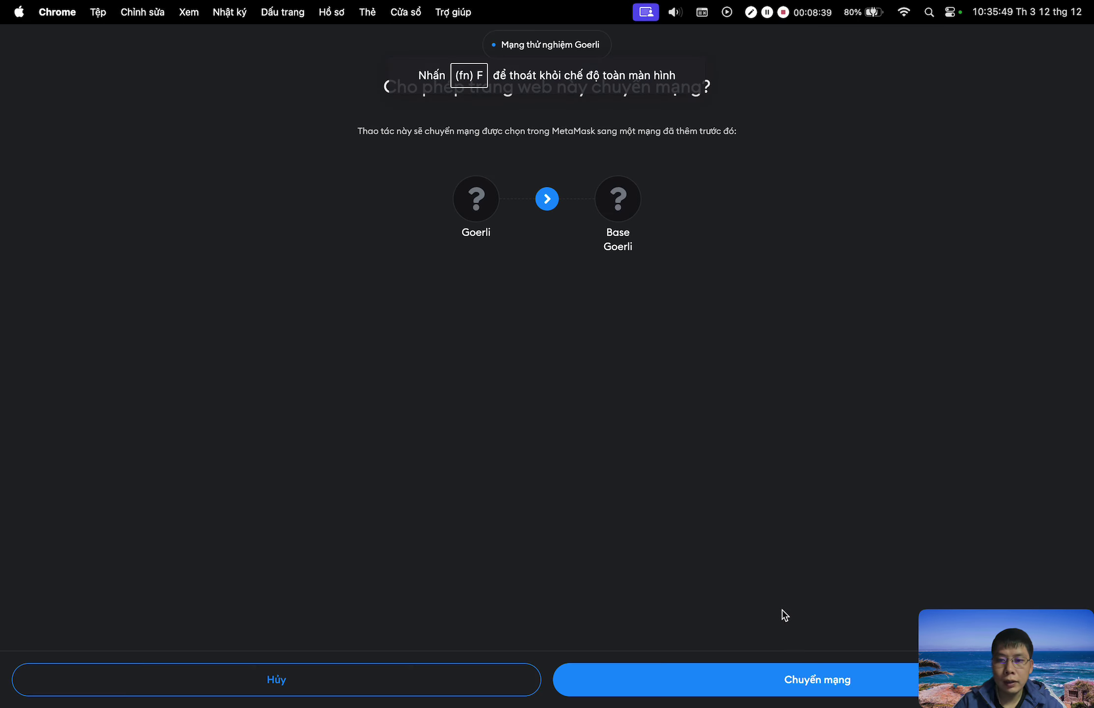
click(820, 683)
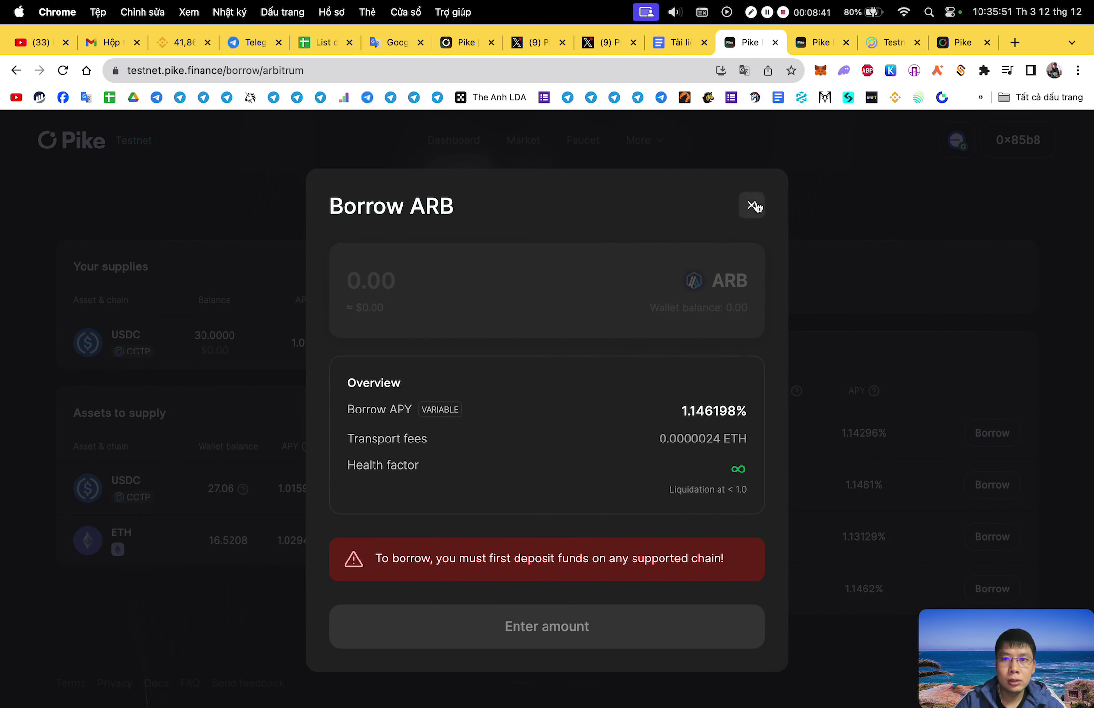
click(753, 205)
Check the wallet balance and the ETH supply progress, then dismiss the progress window.
click(821, 70)
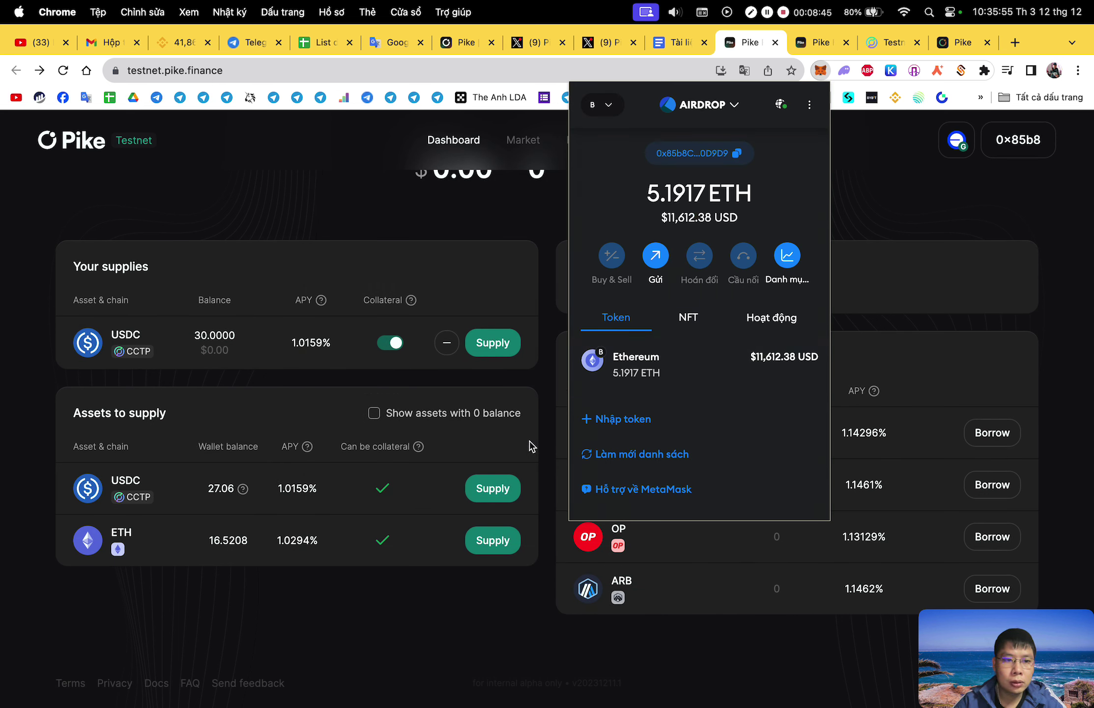
click(537, 466)
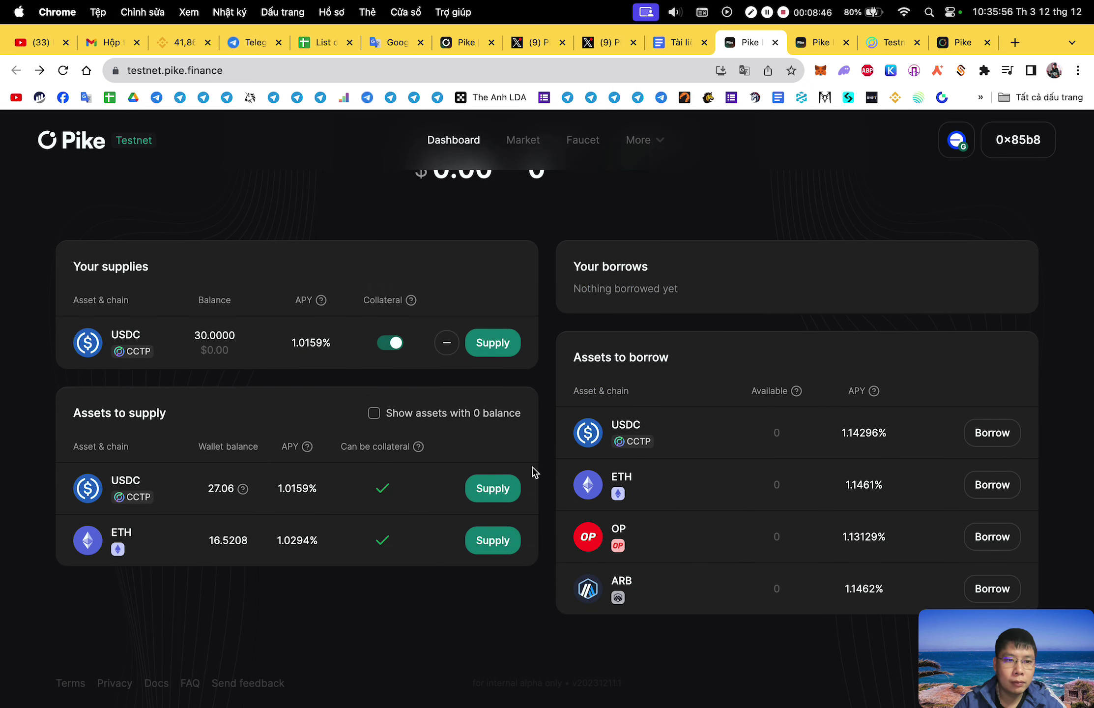
click(506, 541)
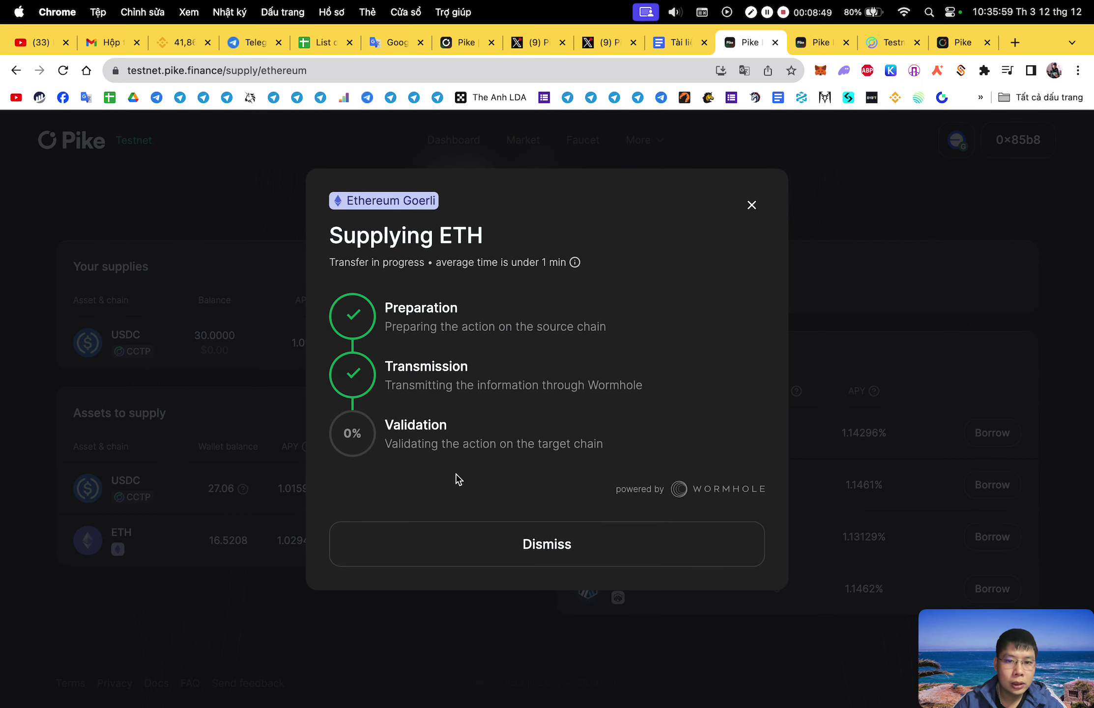
click(570, 555)
Enter 1 in the USDC supply form, then close it without submitting.
click(500, 348)
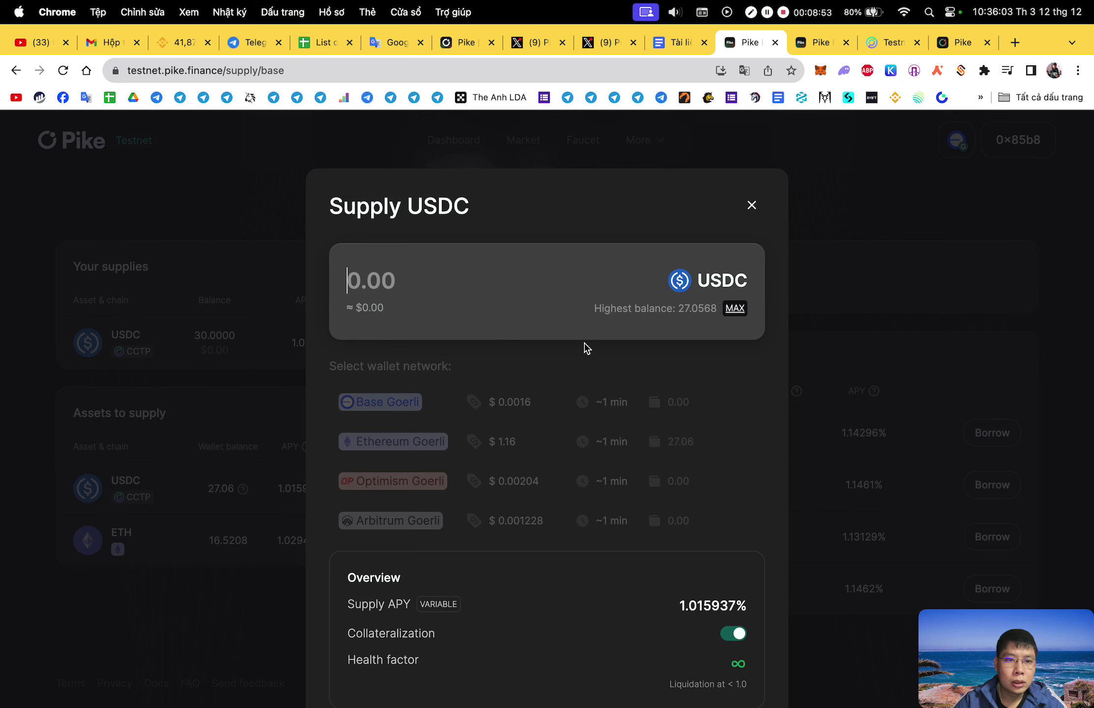
scroll(585, 348, down, 5)
scroll(585, 348, up, 4)
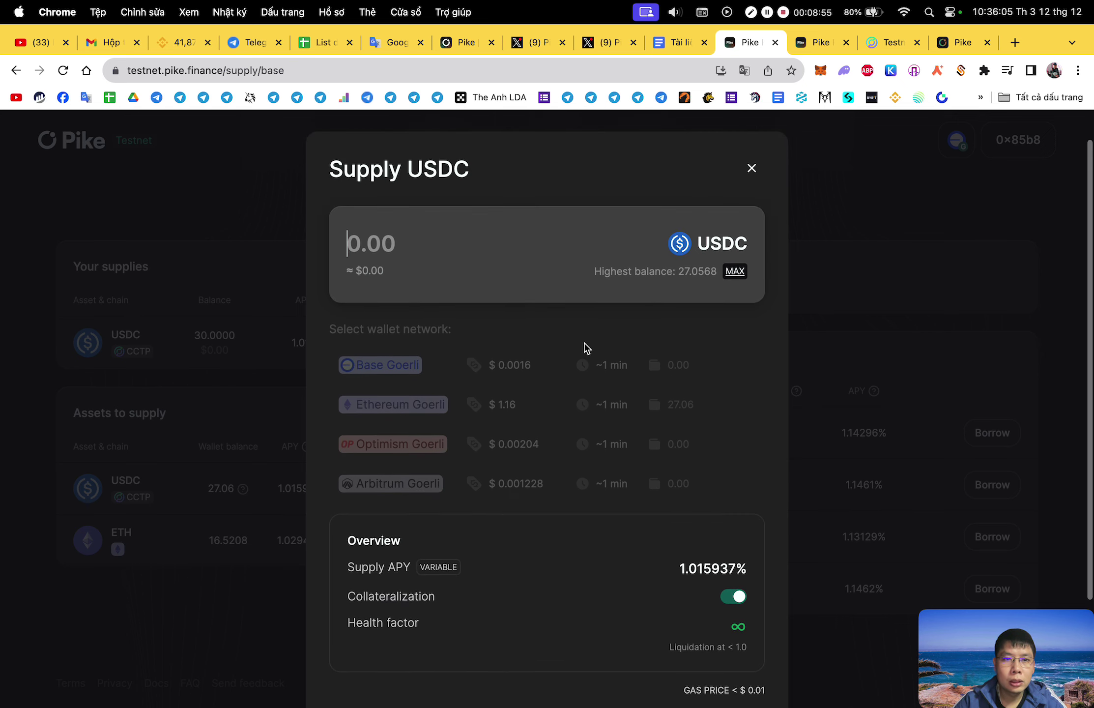
text(1)
scroll(785, 472, down, 3)
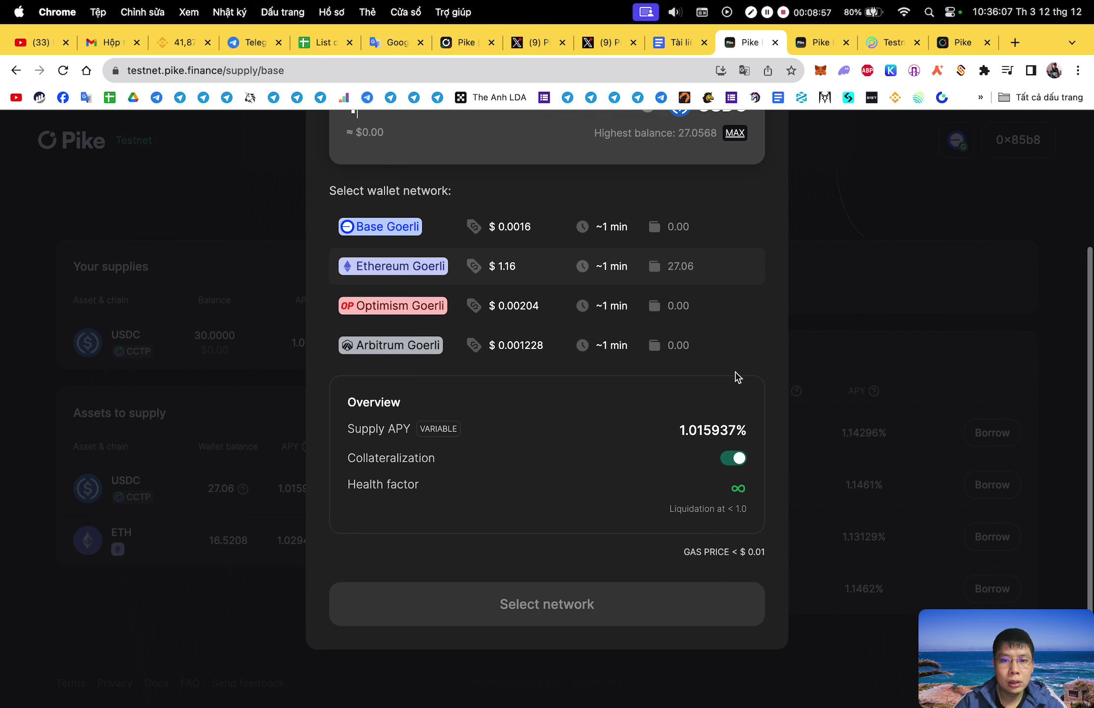
scroll(552, 305, up, 4)
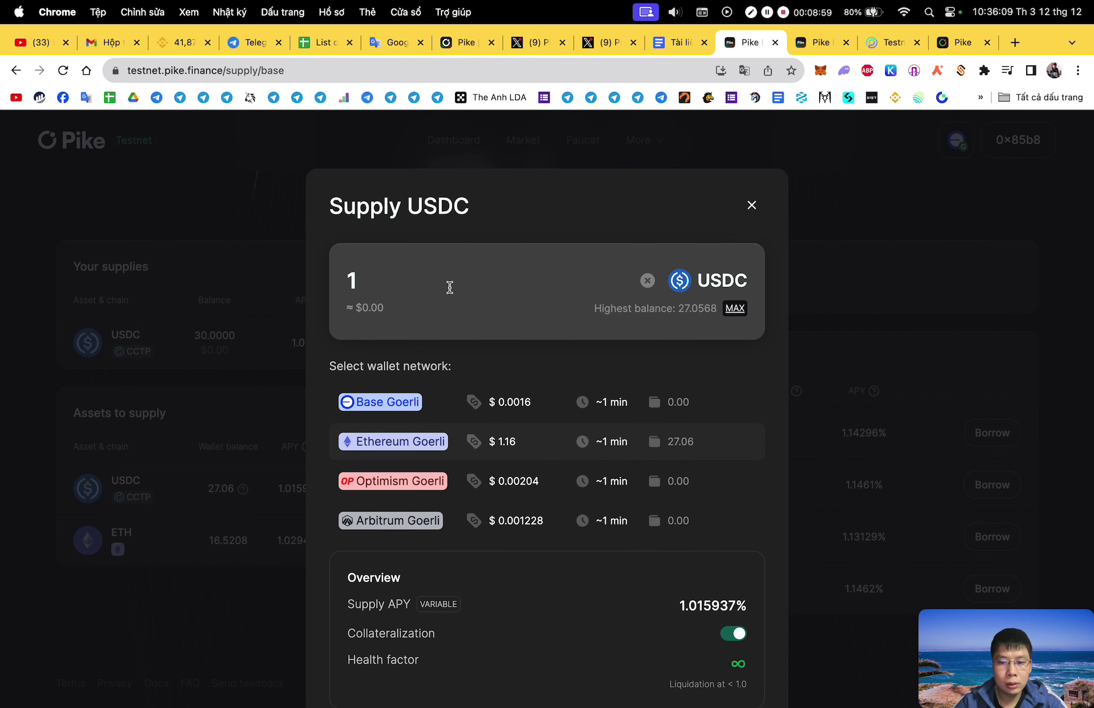
scroll(751, 532, down, 3)
scroll(610, 496, up, 3)
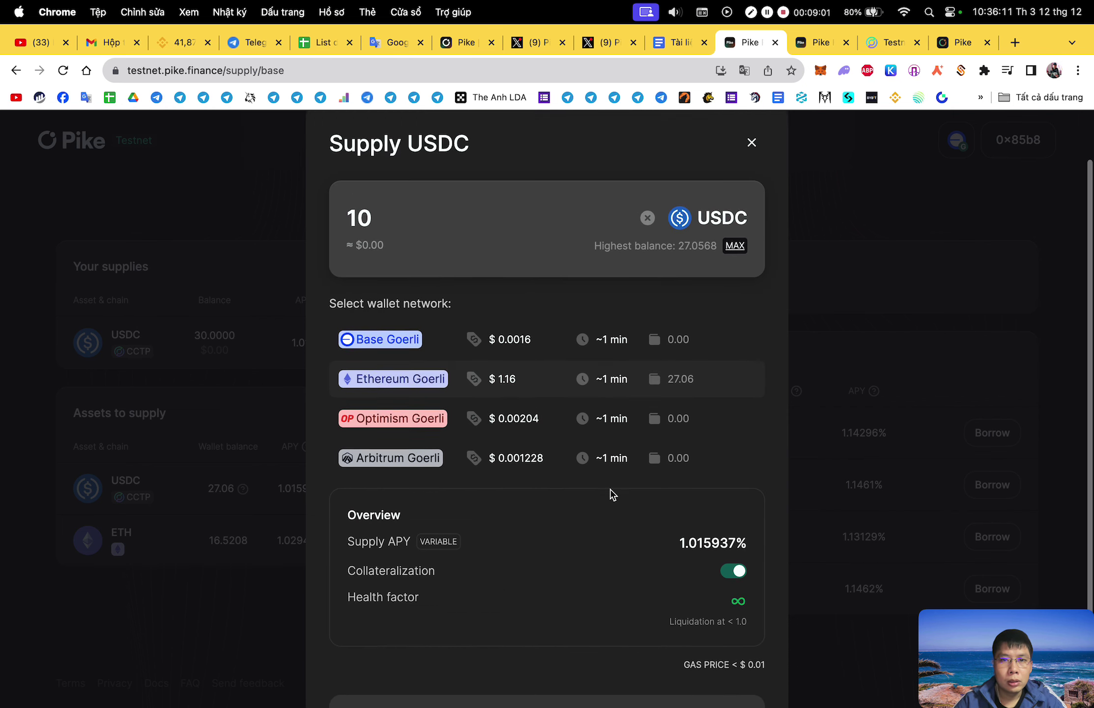
click(752, 205)
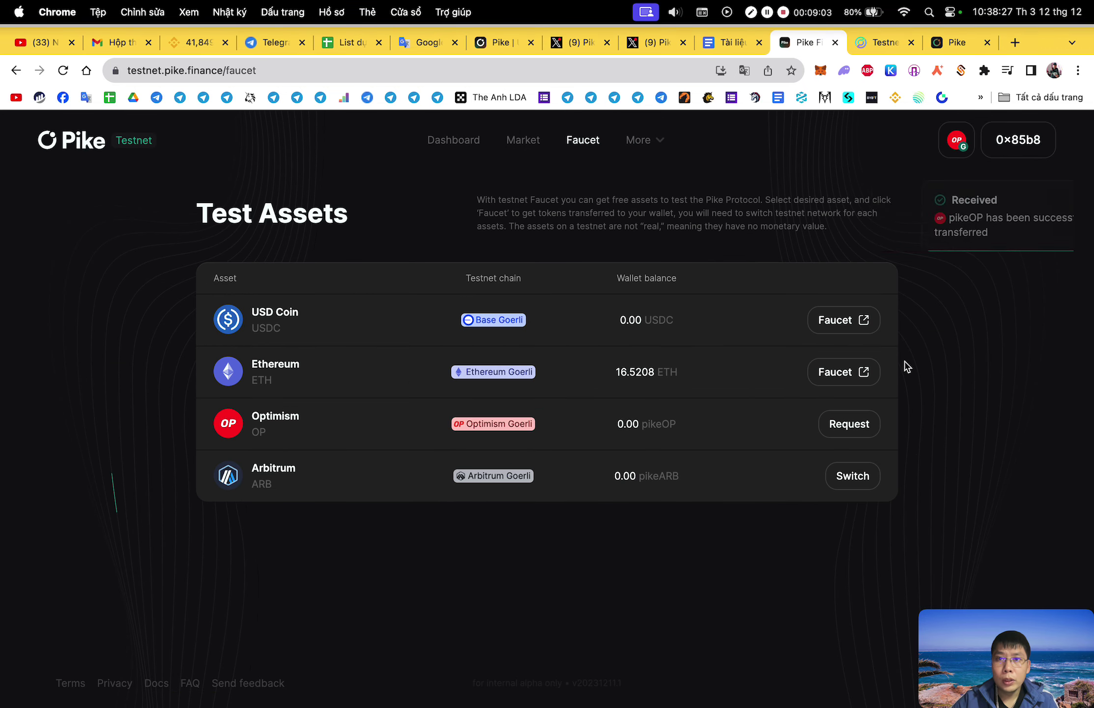
On Arbitrum Goerli, request and confirm pikeARB faucet tokens until the wallet holds 30.
click(856, 482)
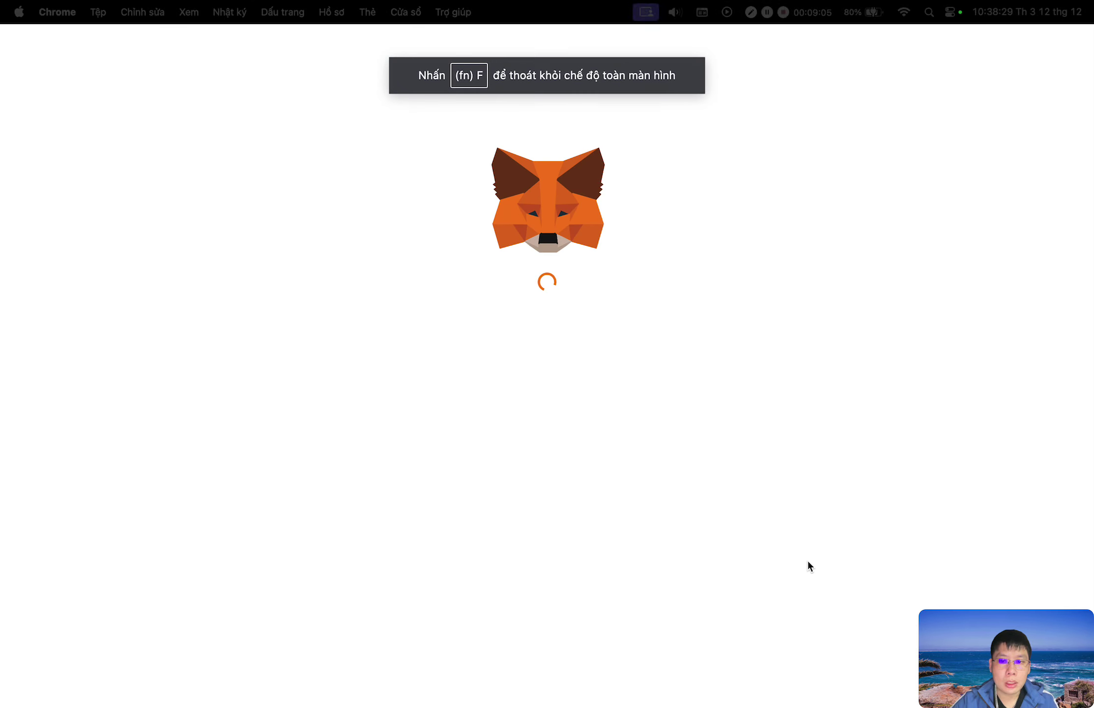
click(799, 678)
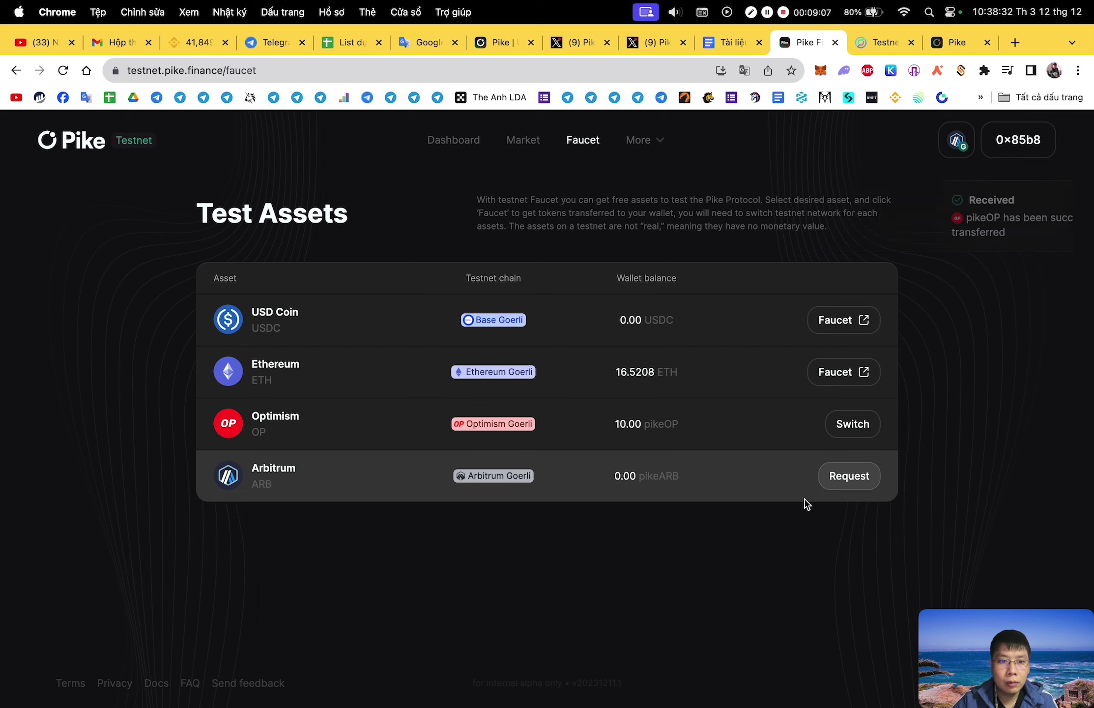
click(852, 485)
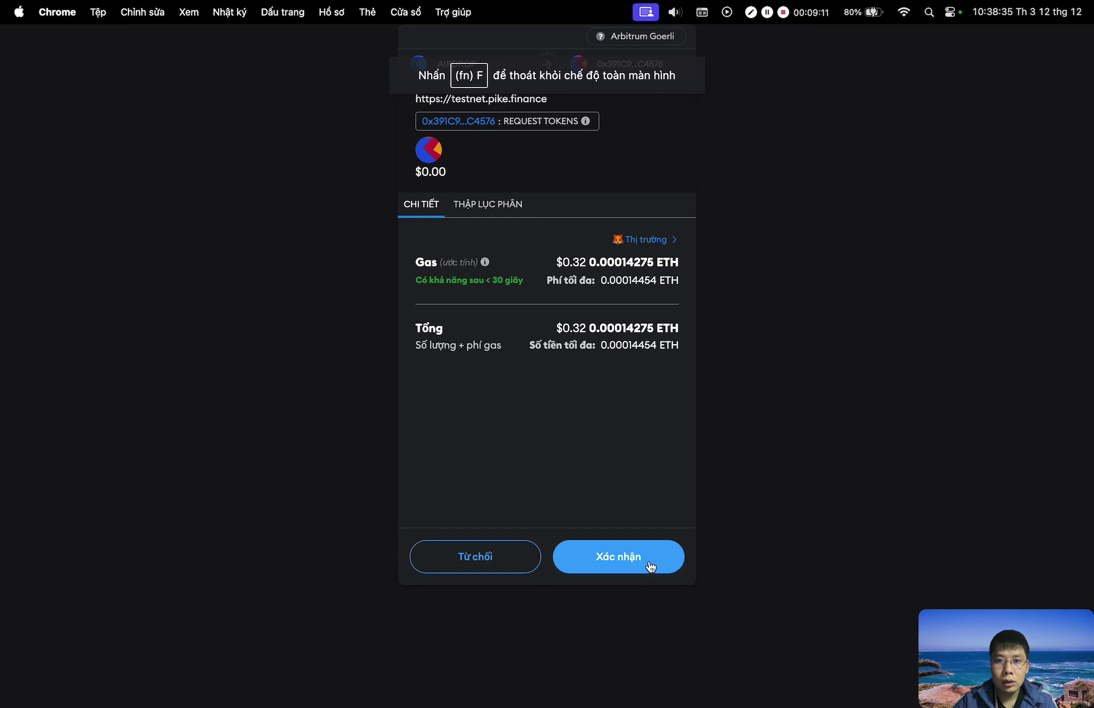
click(618, 556)
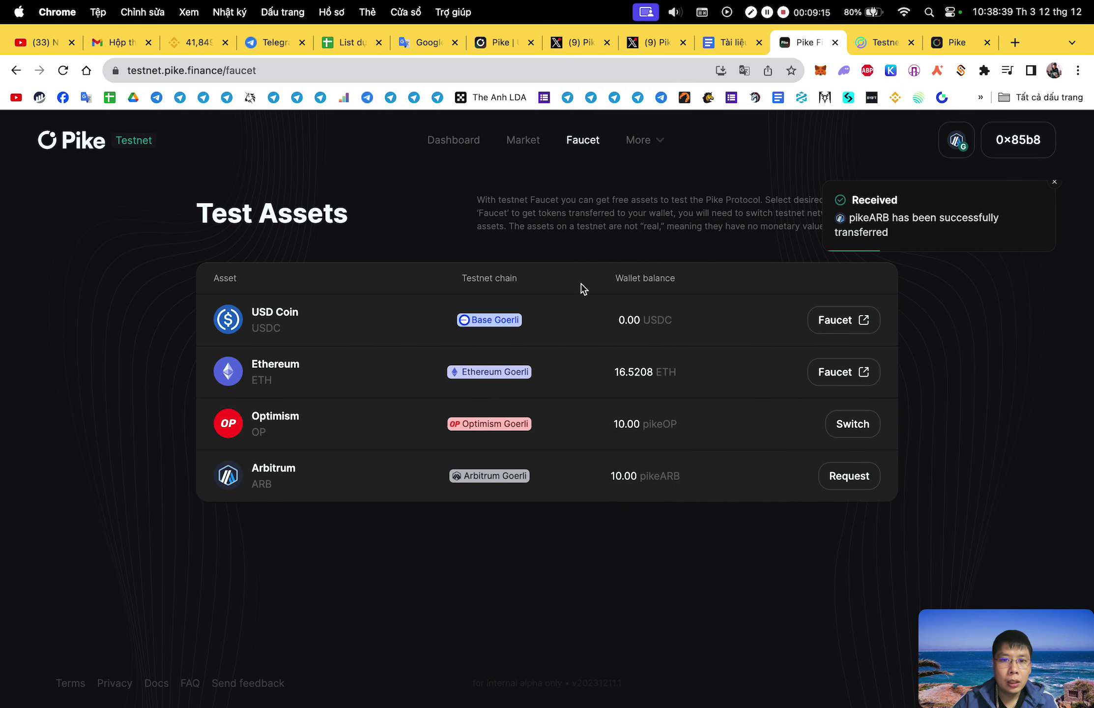
click(844, 323)
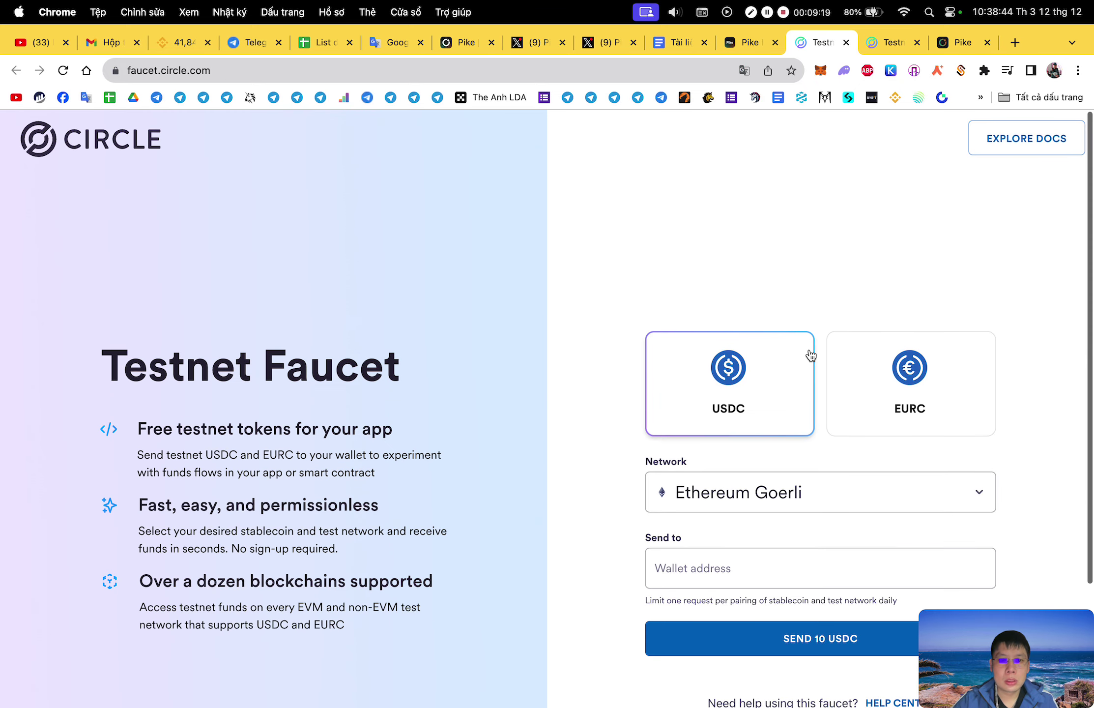
click(846, 43)
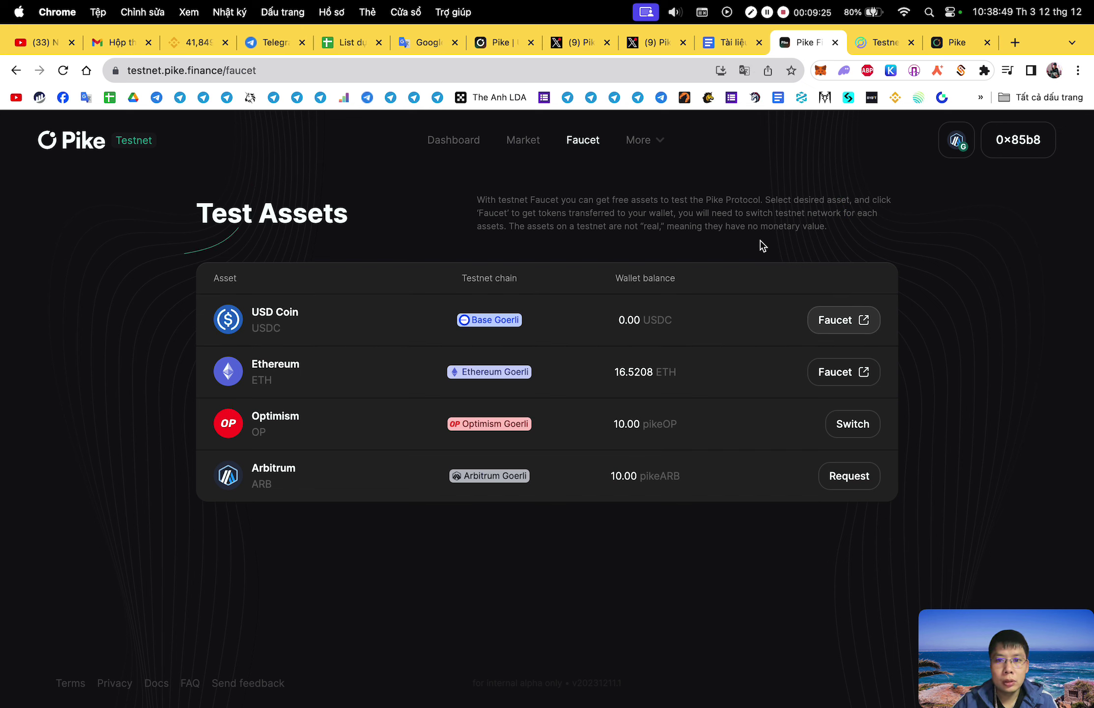
click(853, 477)
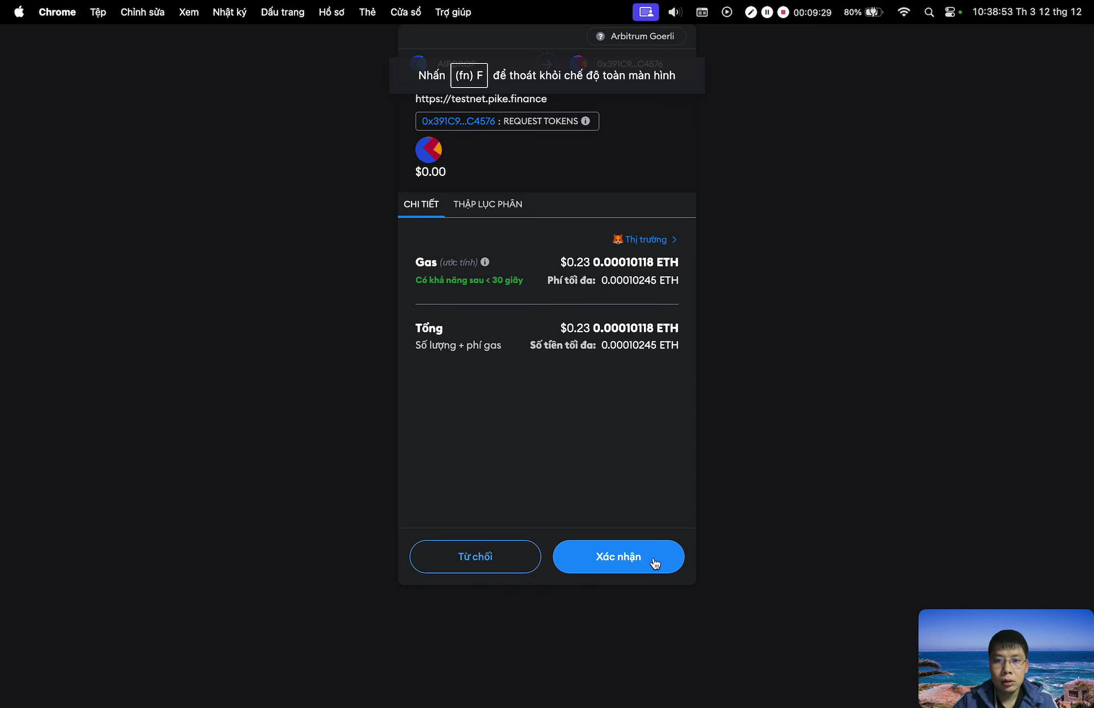
click(655, 562)
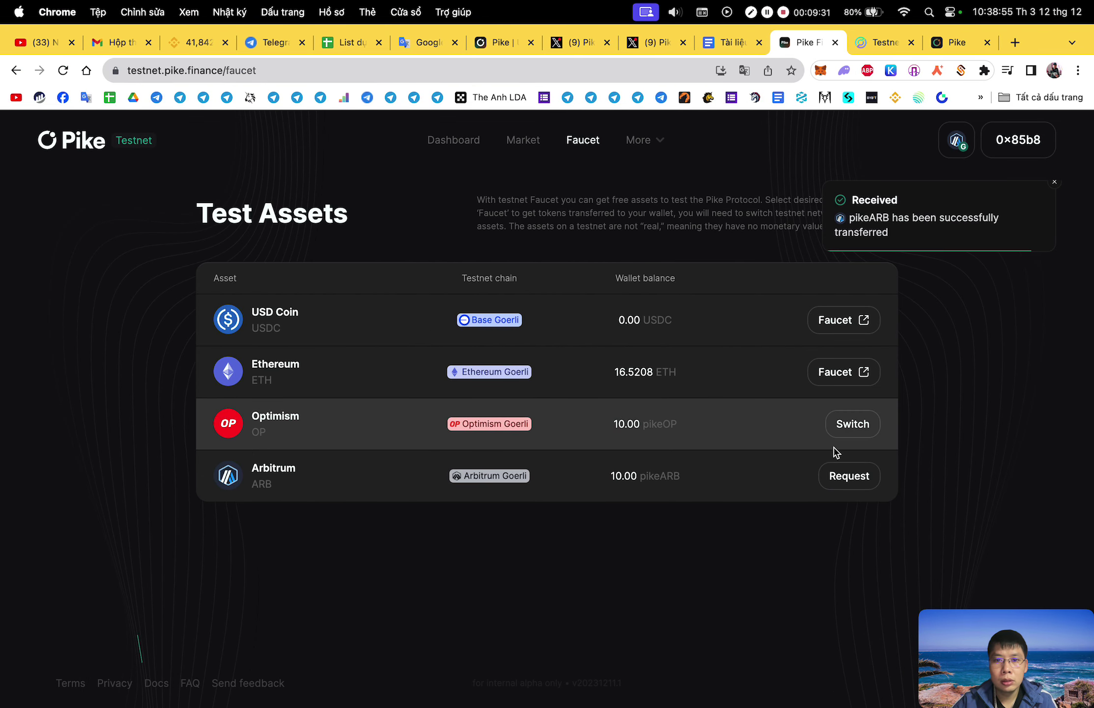
click(856, 479)
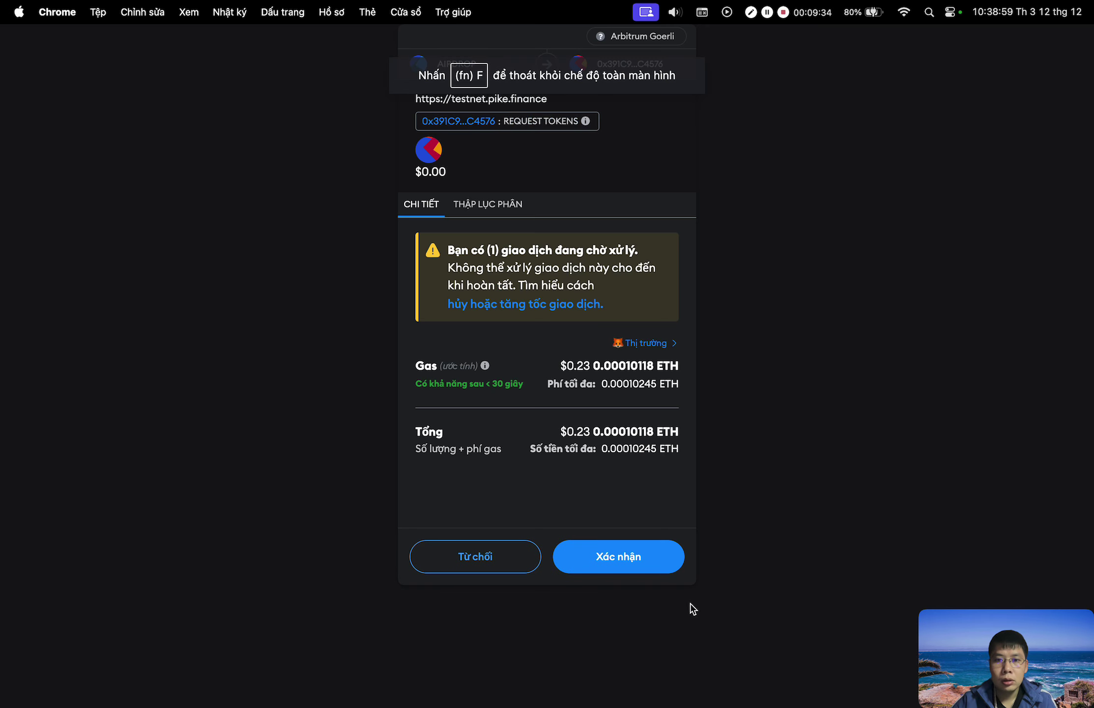
click(654, 563)
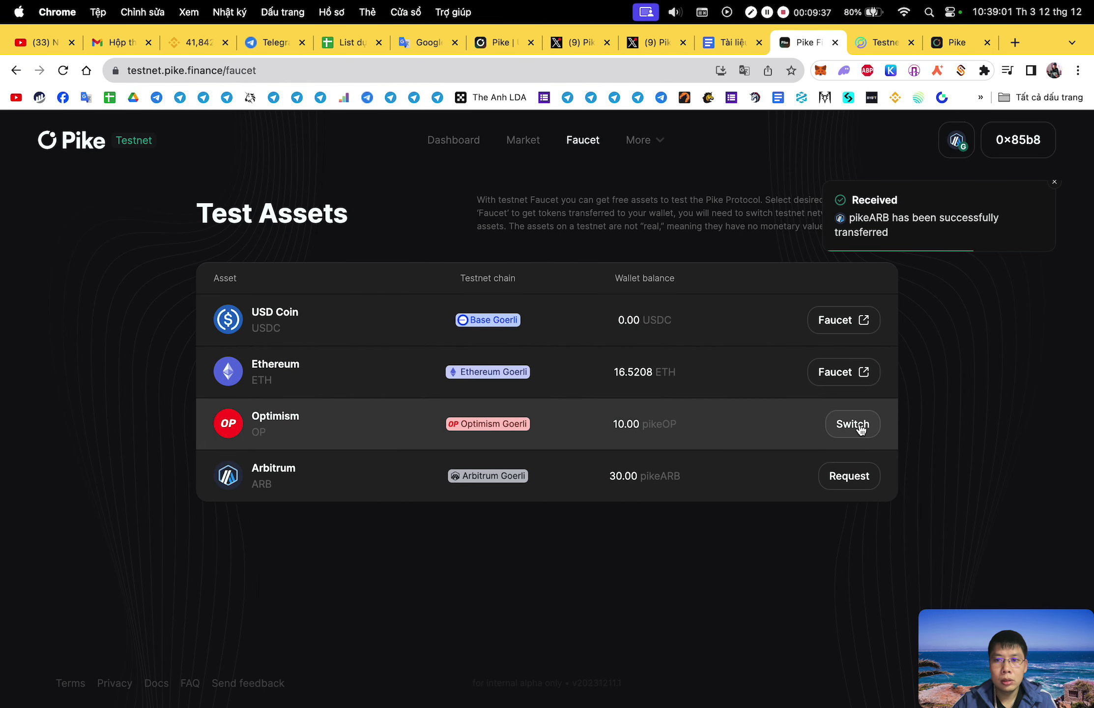
Switch to Optimism Goerli and request pikeOP twice, reaching 20 with one request pending.
click(852, 424)
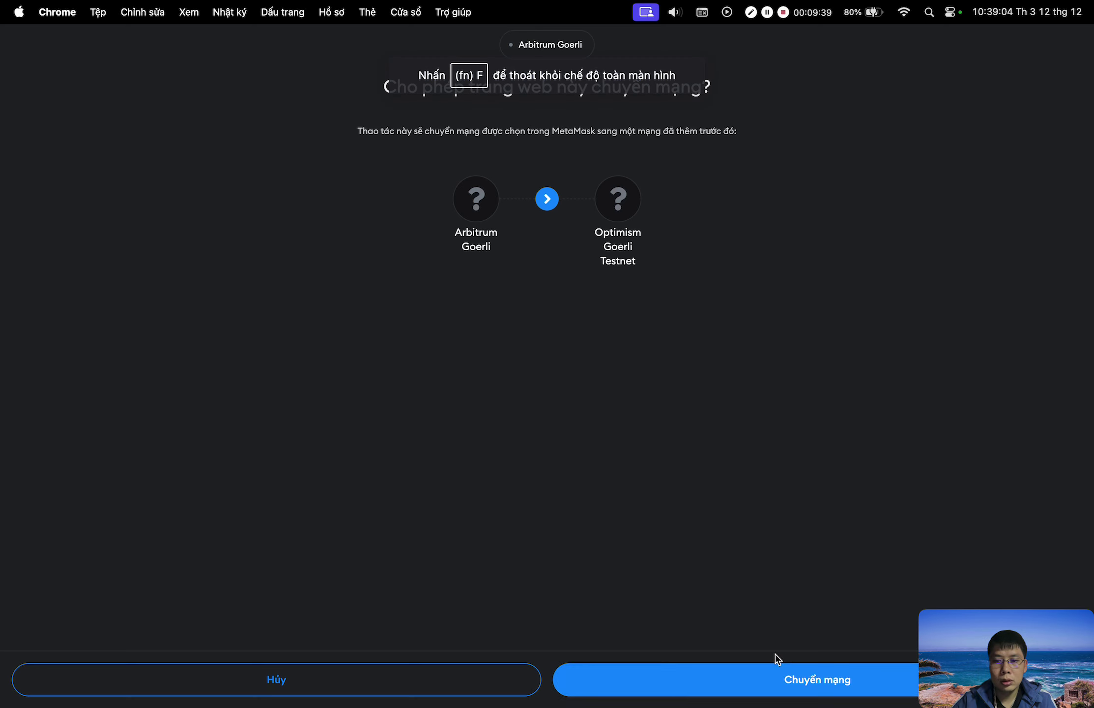
click(803, 680)
click(843, 429)
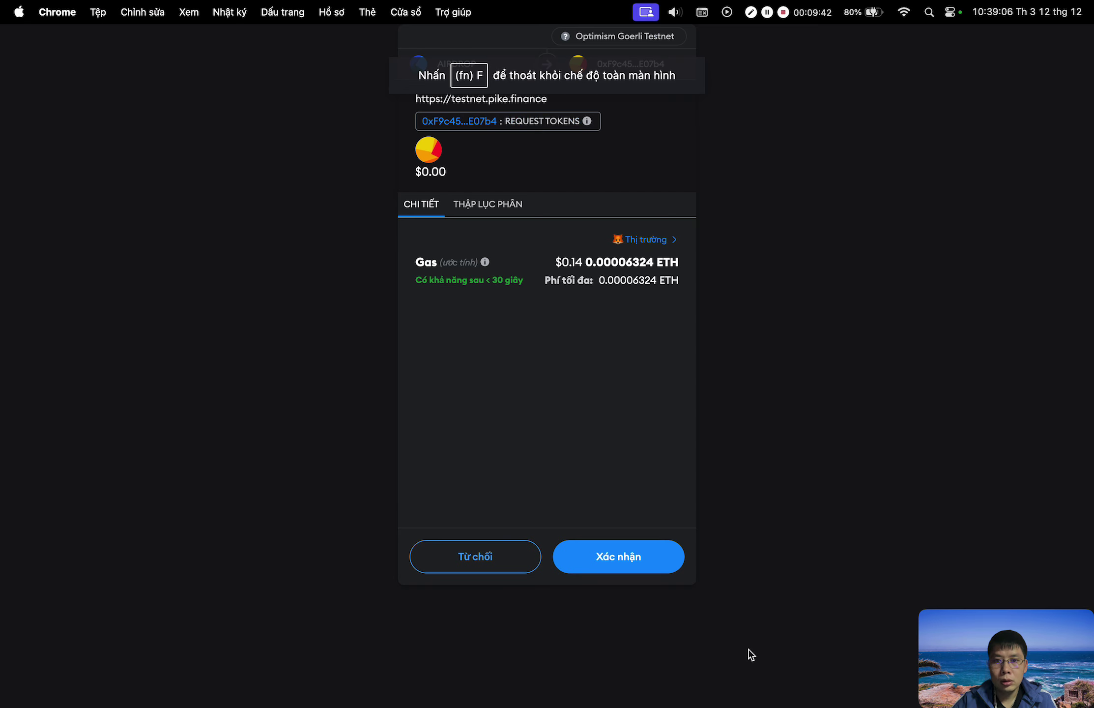
click(653, 565)
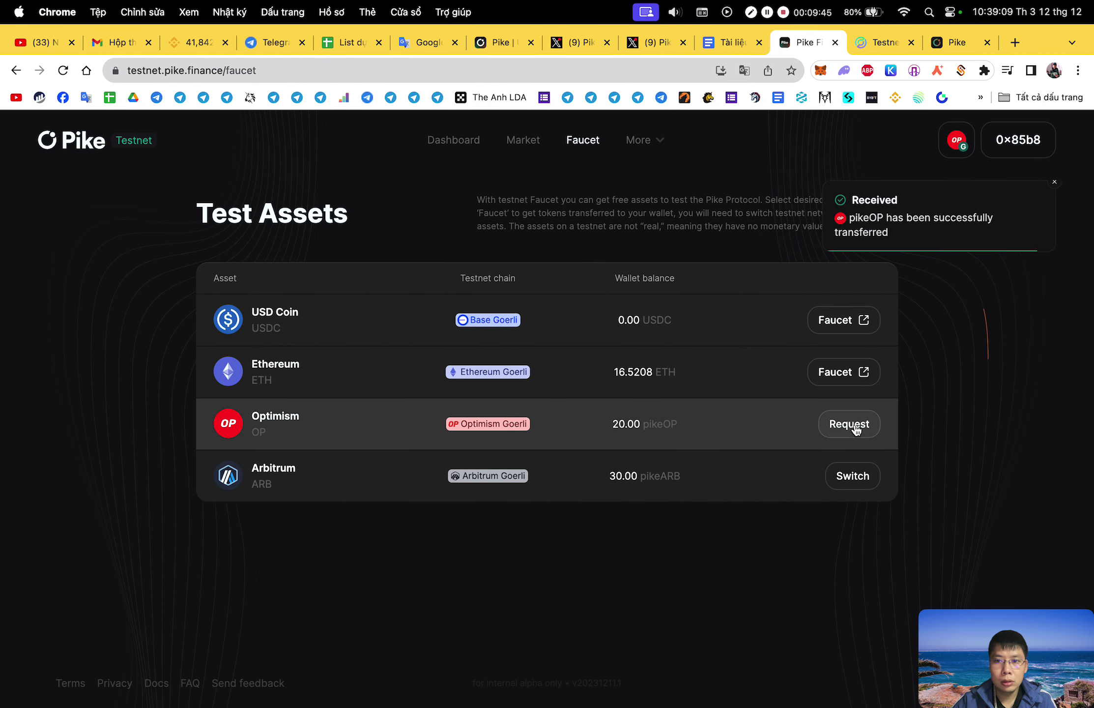
click(854, 423)
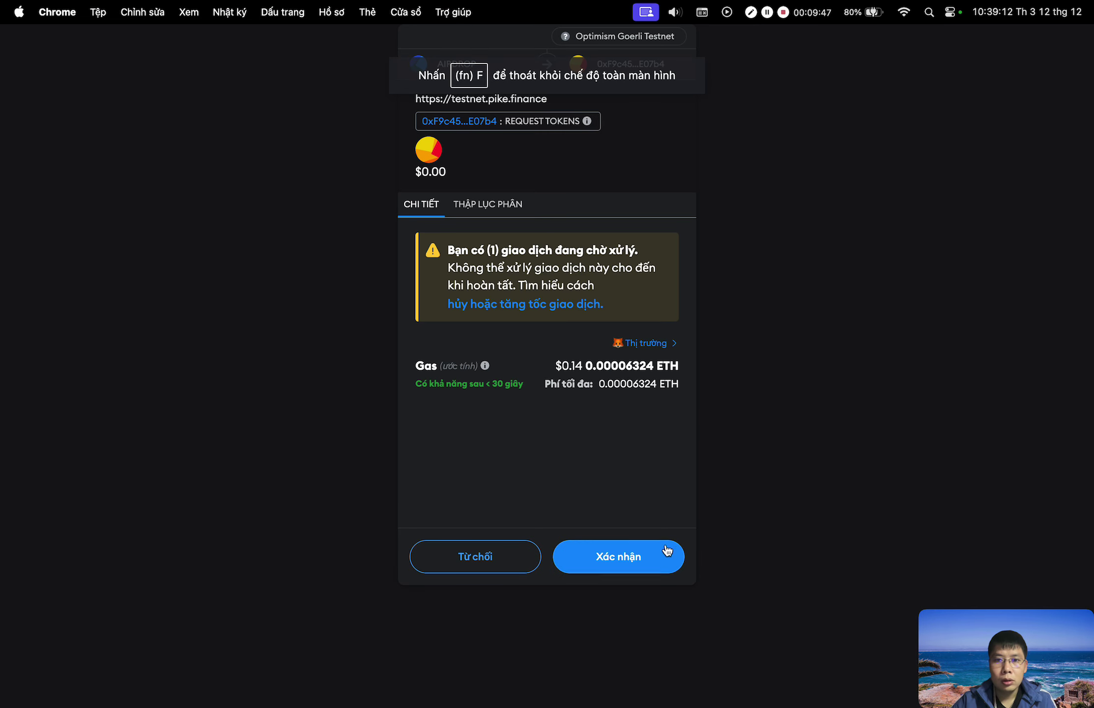
click(667, 550)
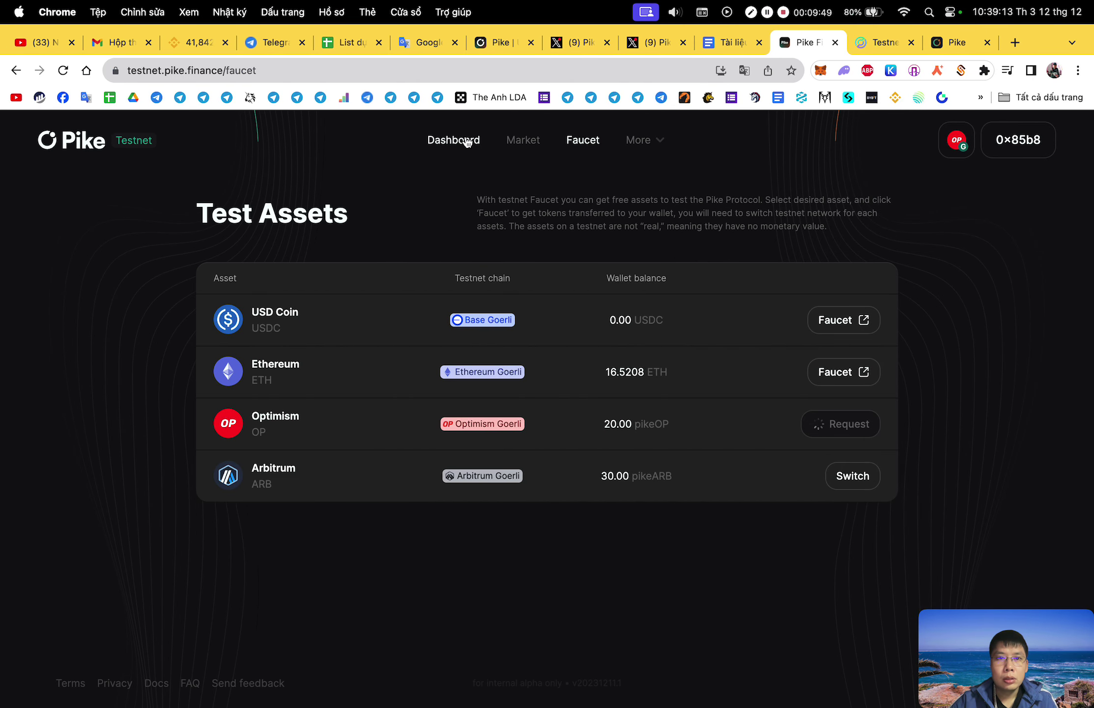
click(467, 142)
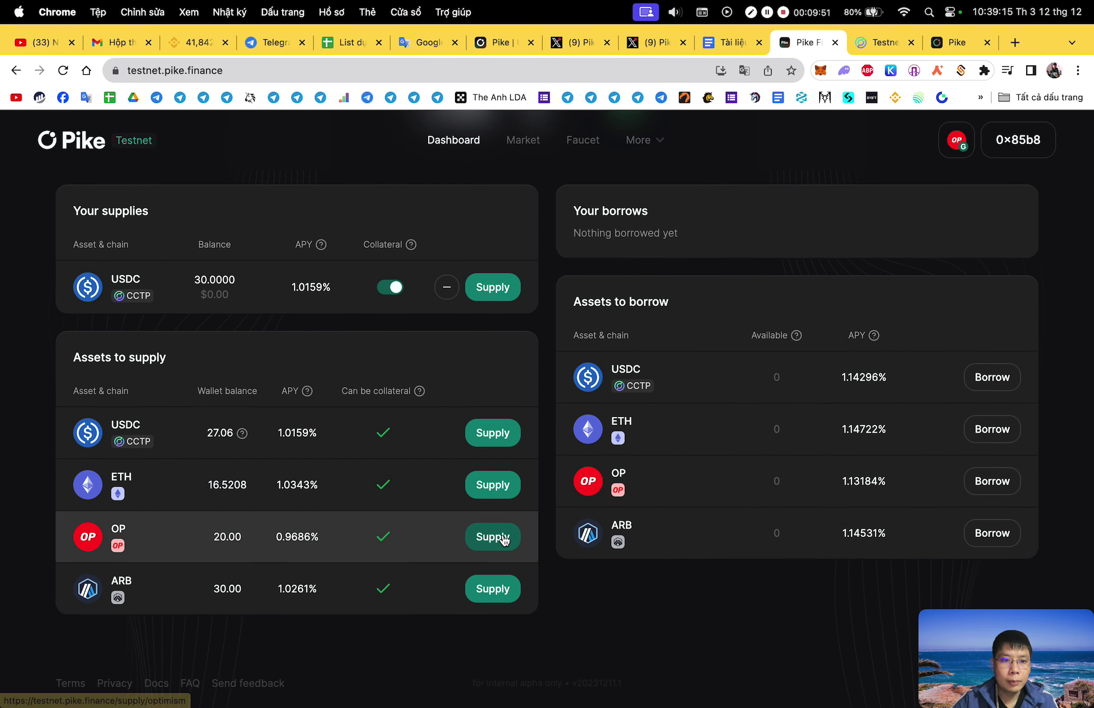
Approve a 30 pikeOP spending cap and supply the MAX 30 OP, confirming in MetaMask.
click(504, 539)
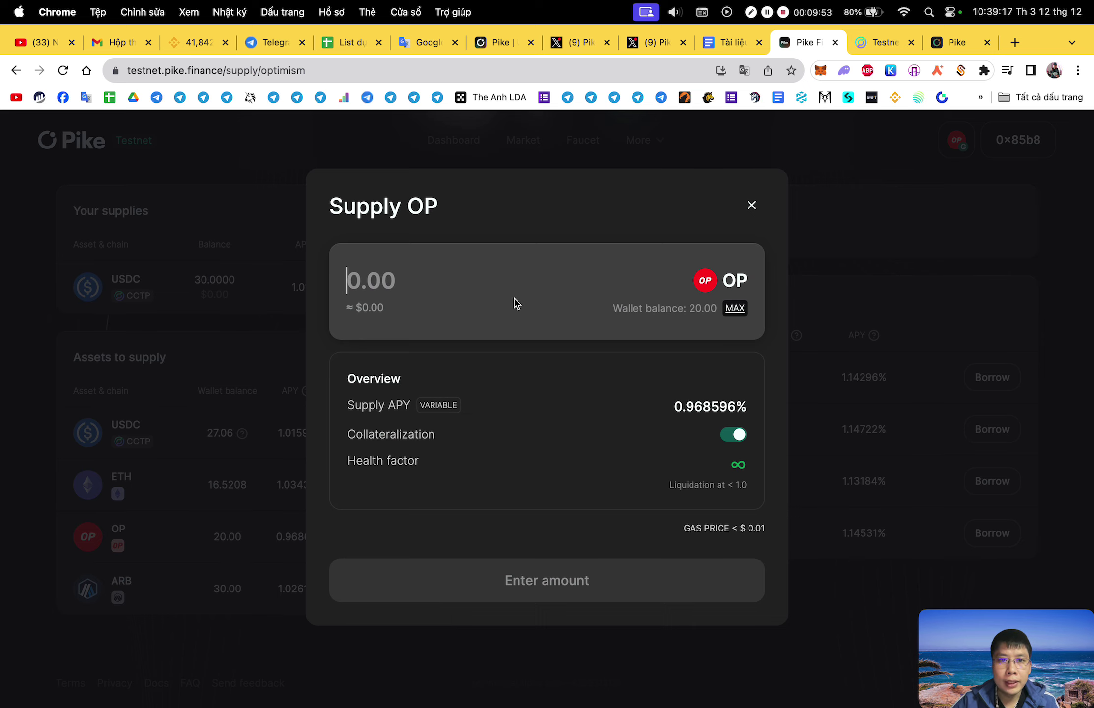
click(735, 308)
click(608, 586)
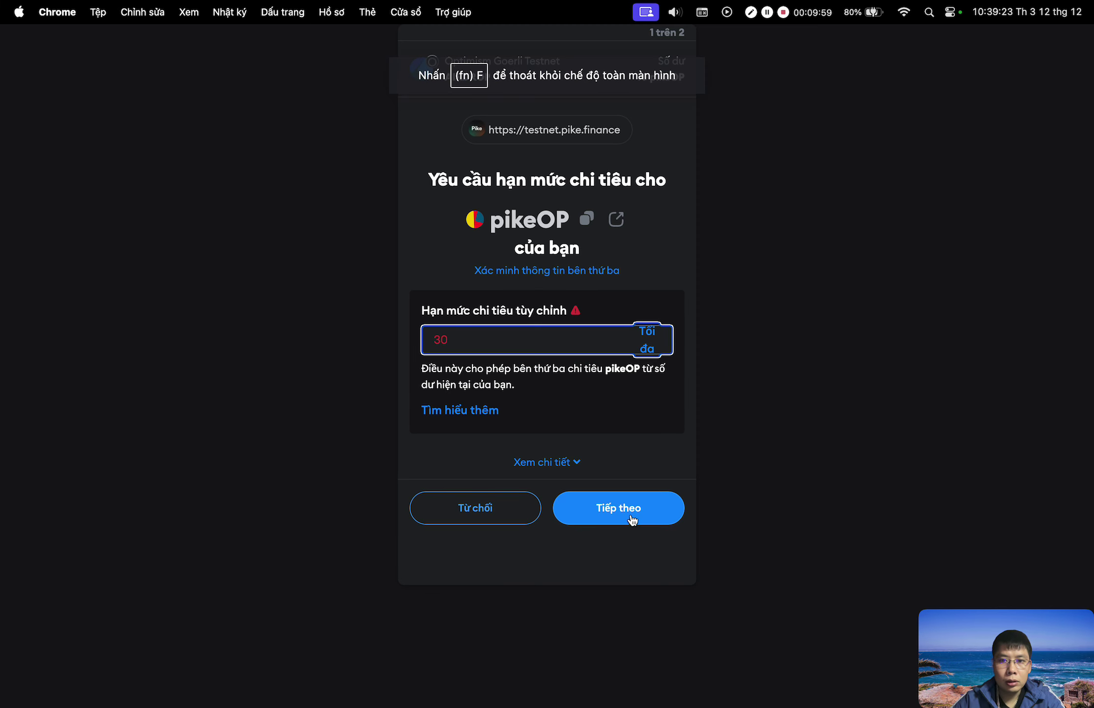
click(633, 520)
click(667, 562)
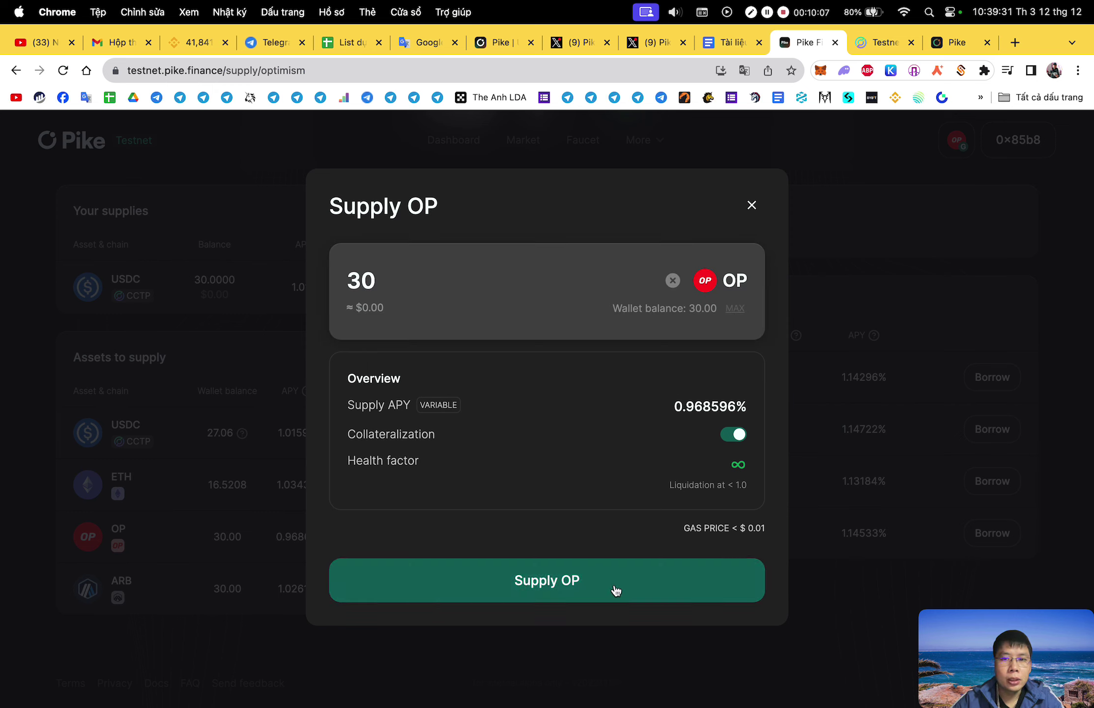
click(616, 590)
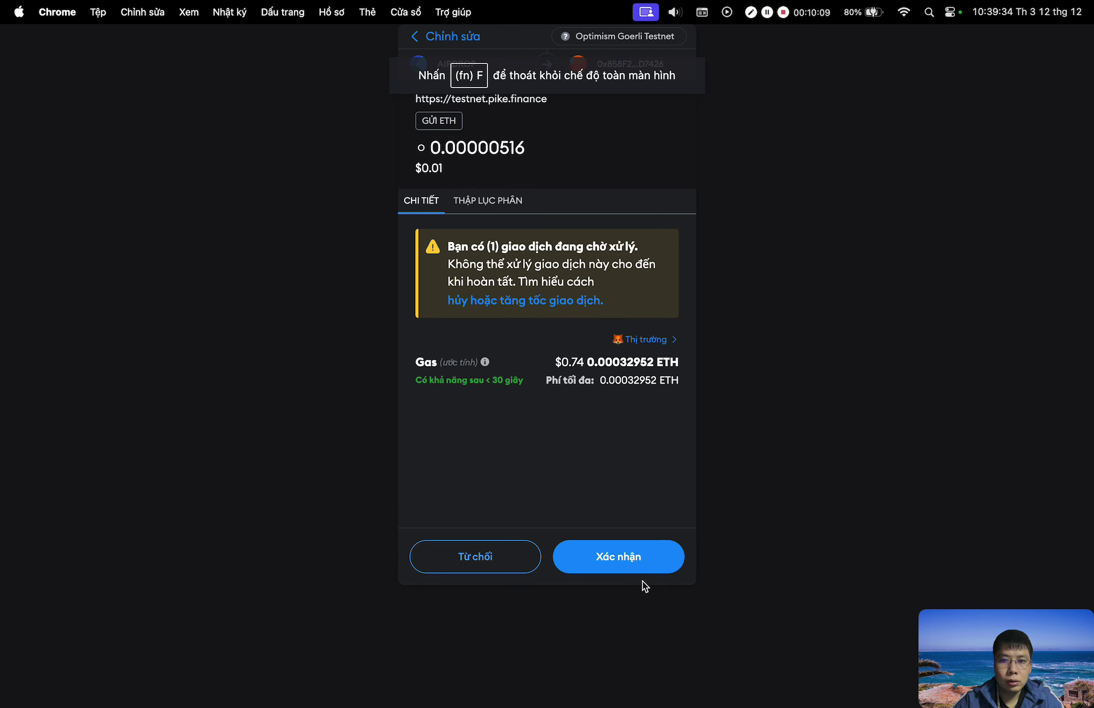
click(642, 571)
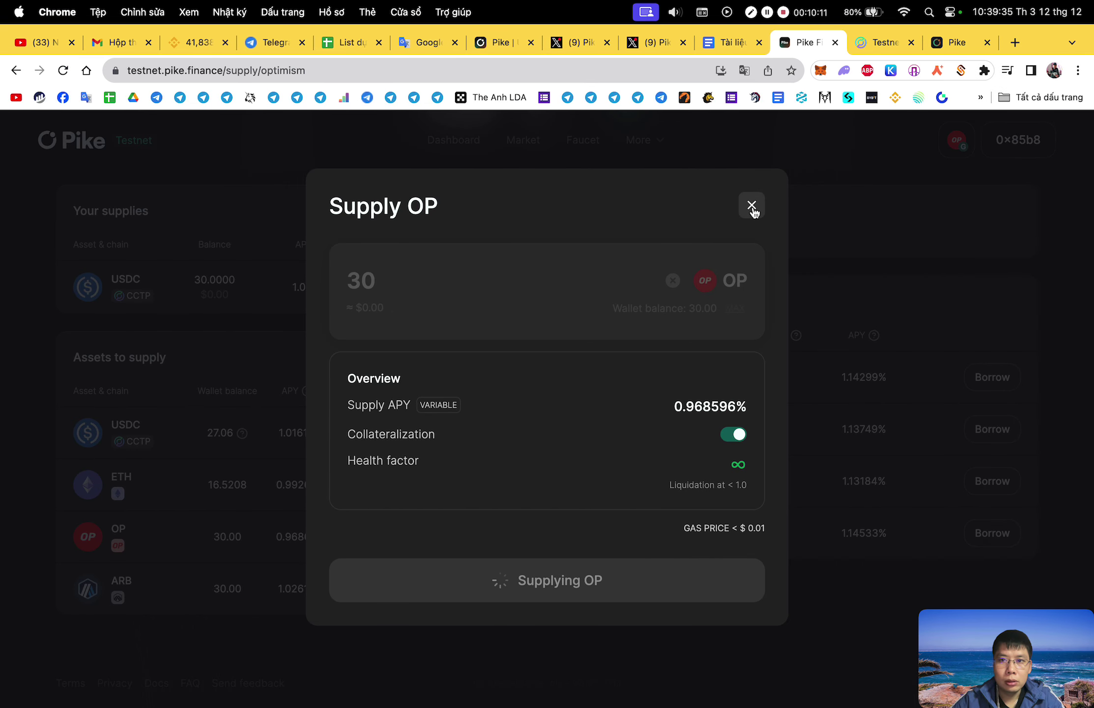
click(753, 205)
Switch to Arbitrum Goerli, approve the ARB spending cap and supply the MAX 30 ARB.
click(497, 589)
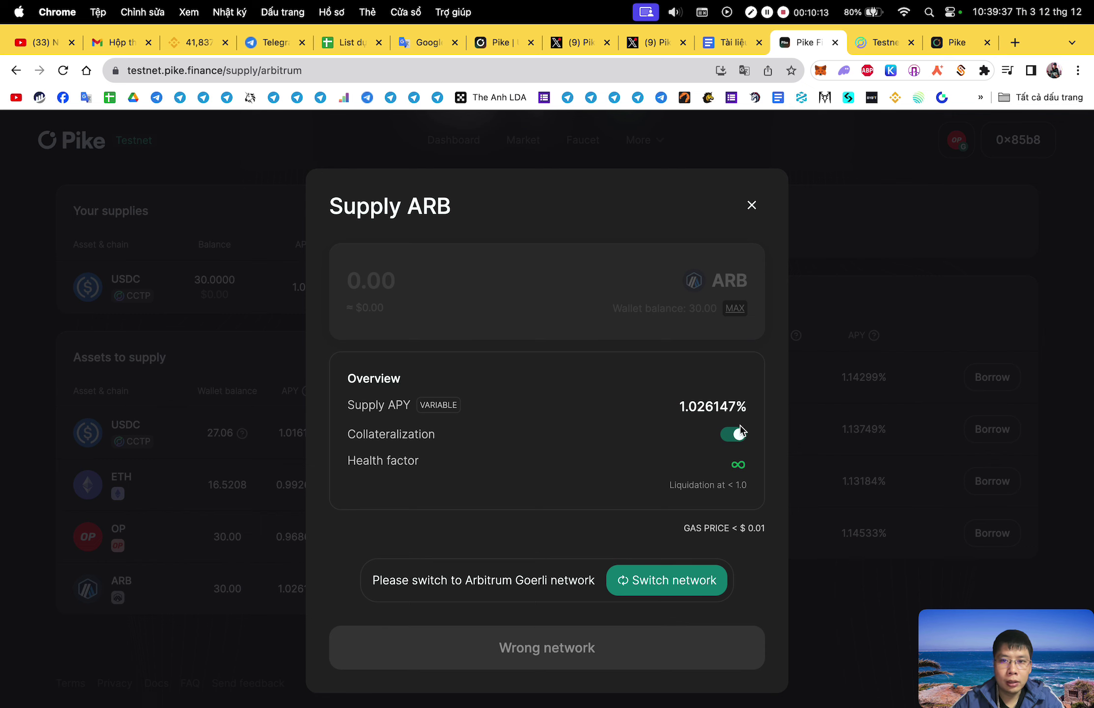
click(685, 593)
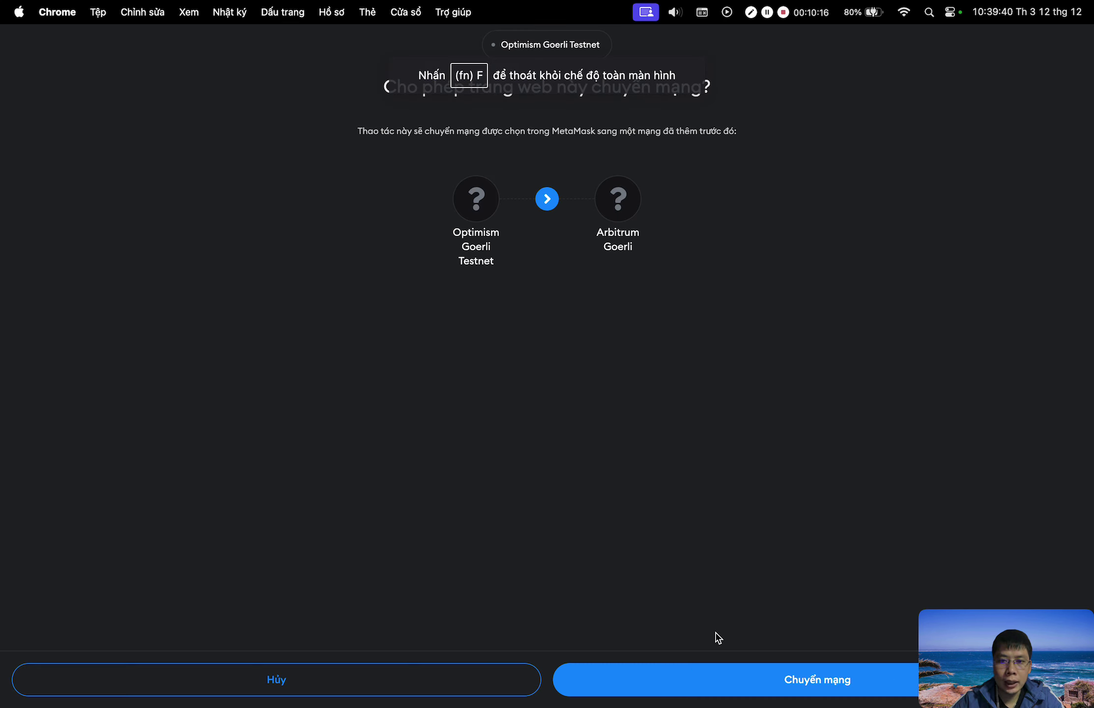
click(772, 684)
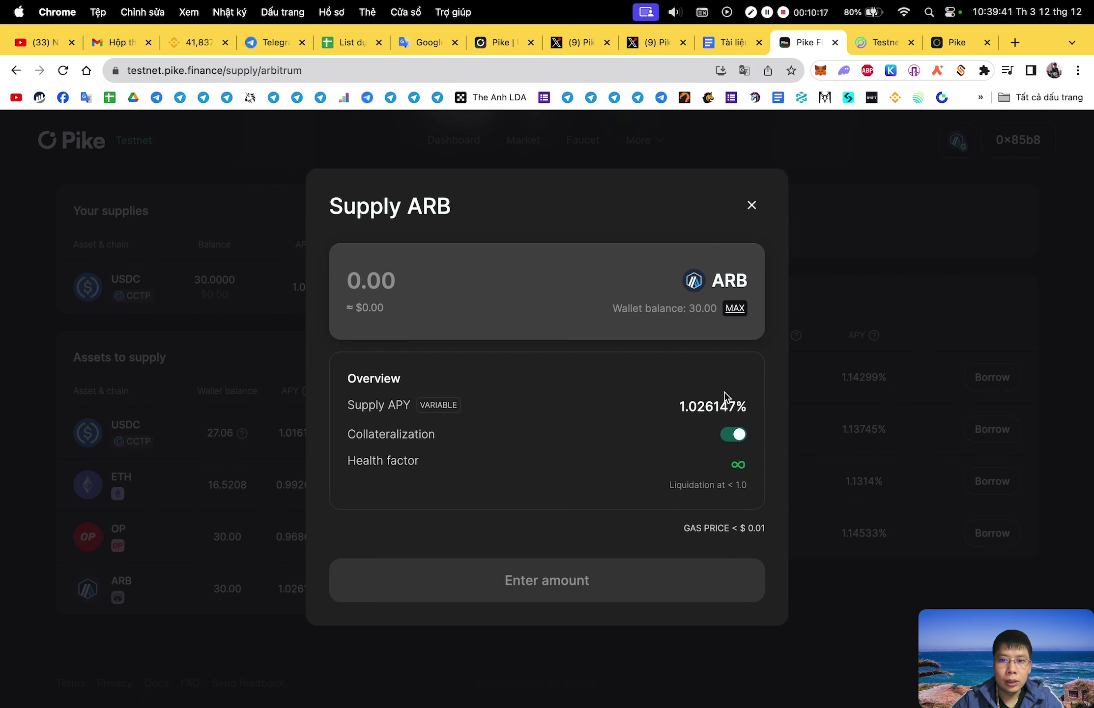
click(735, 309)
click(681, 576)
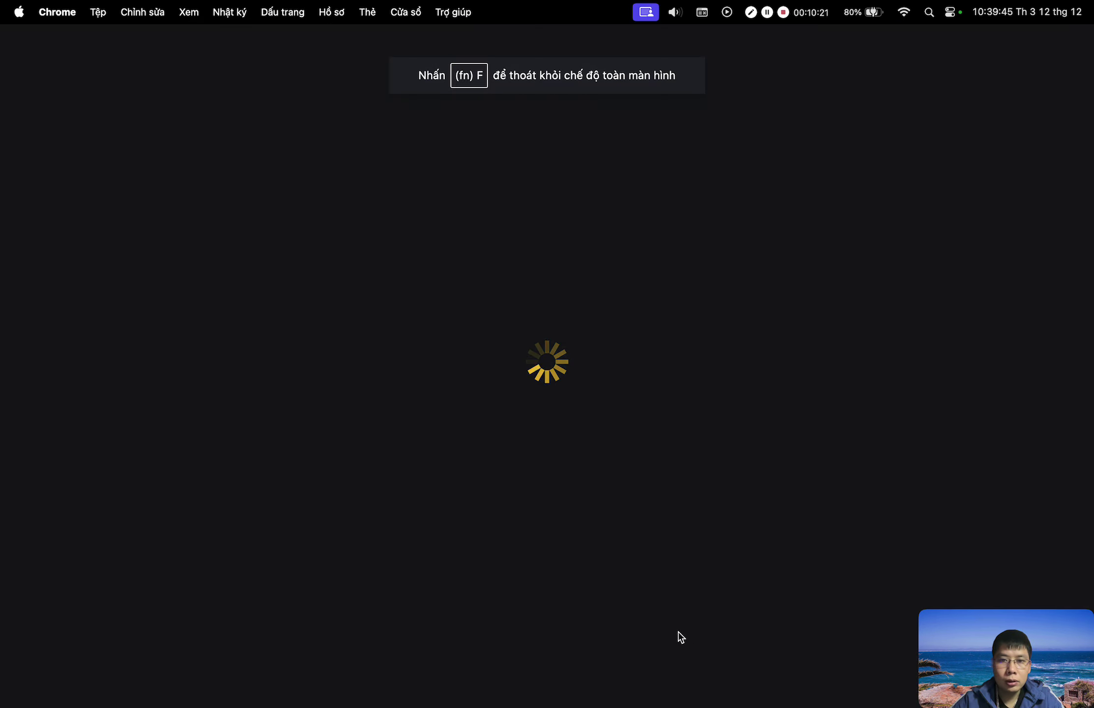
click(633, 508)
click(643, 493)
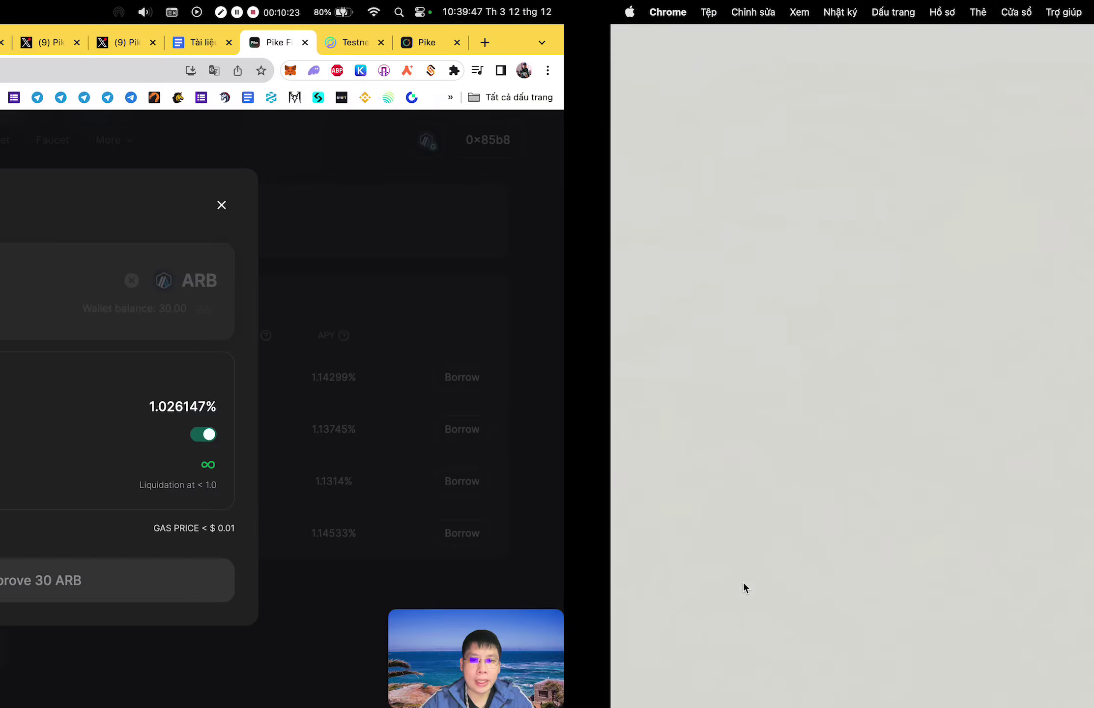
click(629, 582)
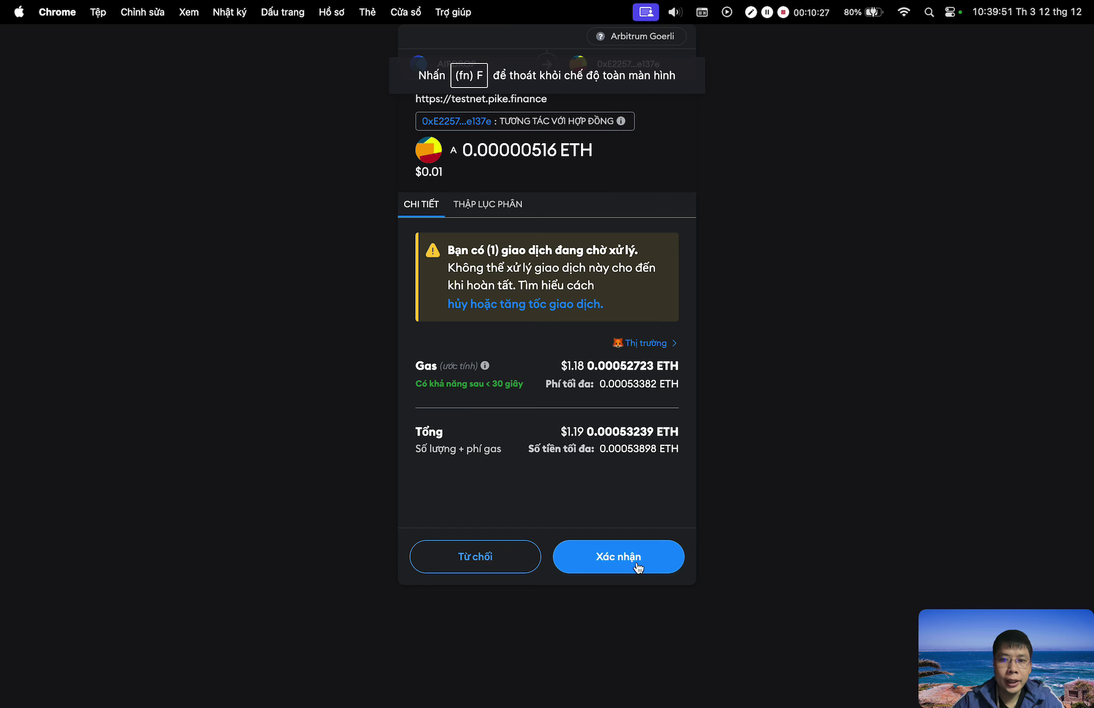
click(636, 568)
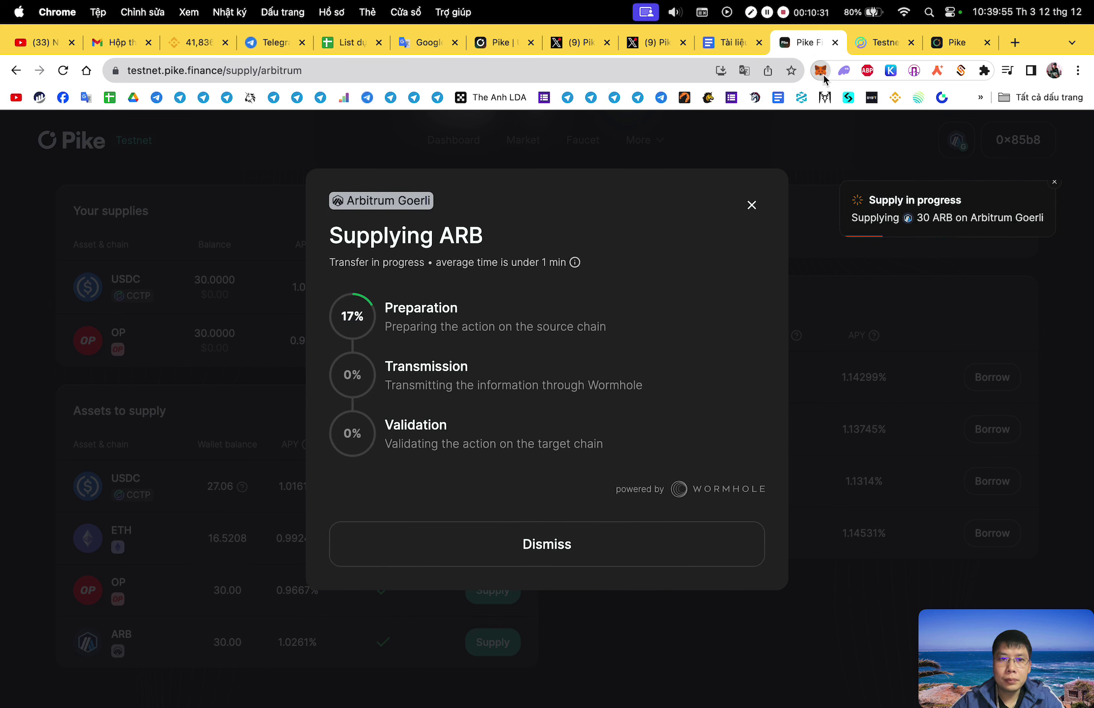
Review pending wallet transactions and dismiss the ARB supply dialog, leaving the USDC supply form unused.
click(820, 71)
scroll(686, 357, down, 3)
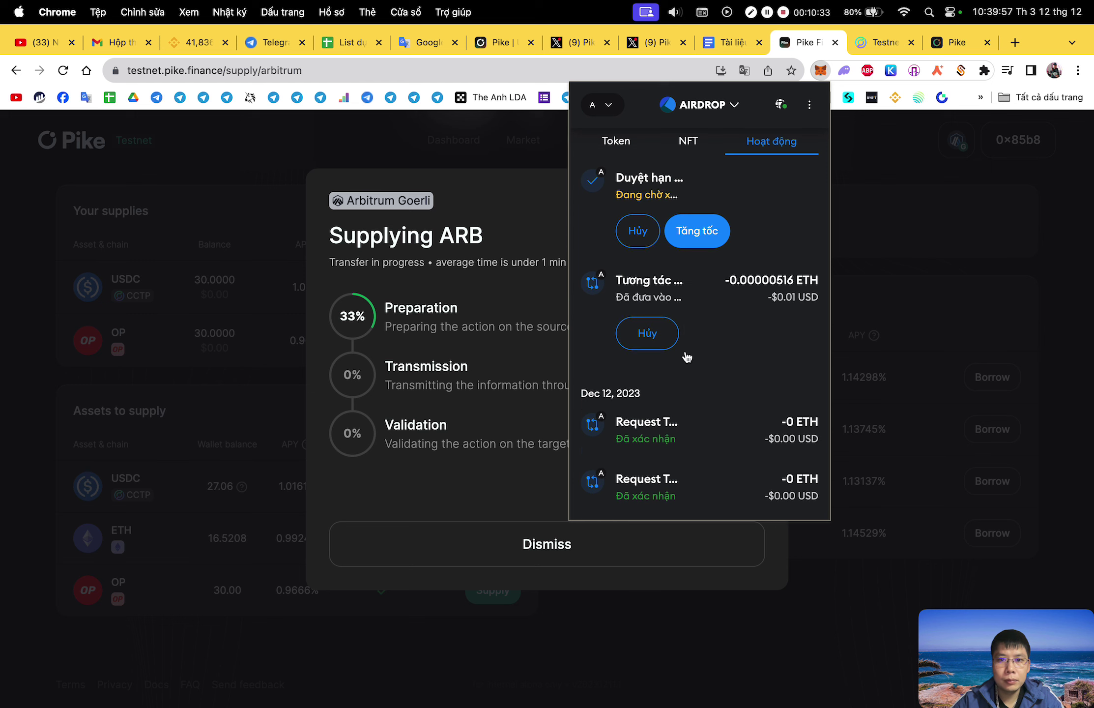
click(487, 354)
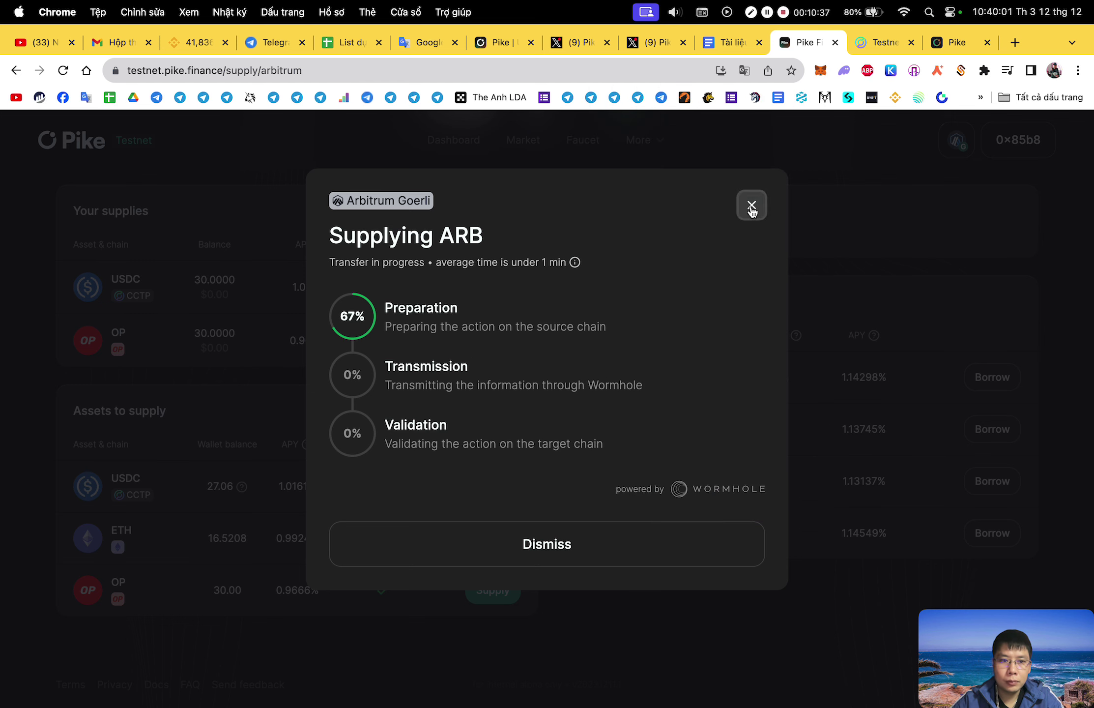
click(752, 207)
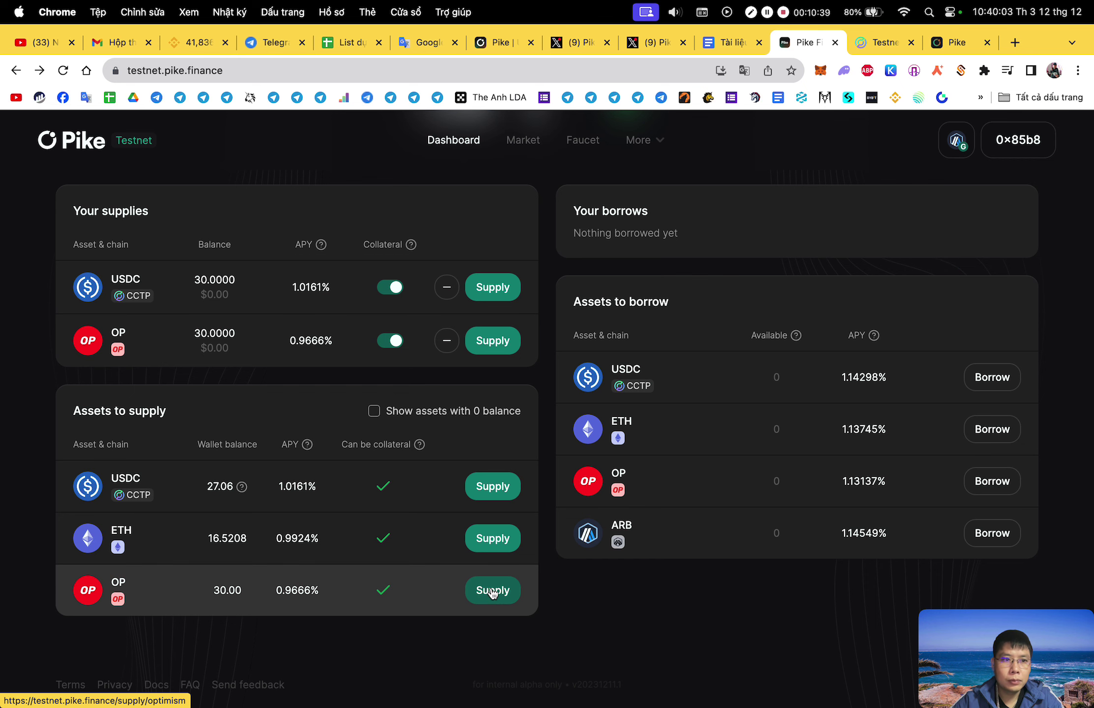
scroll(601, 384, up, 2)
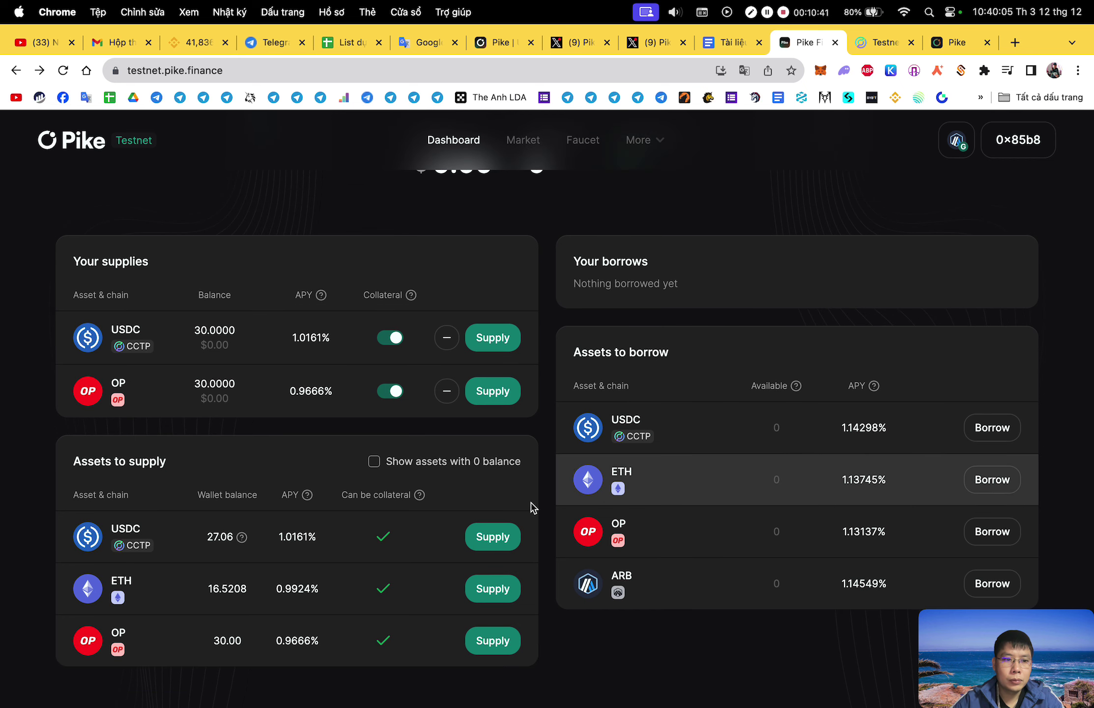
click(491, 536)
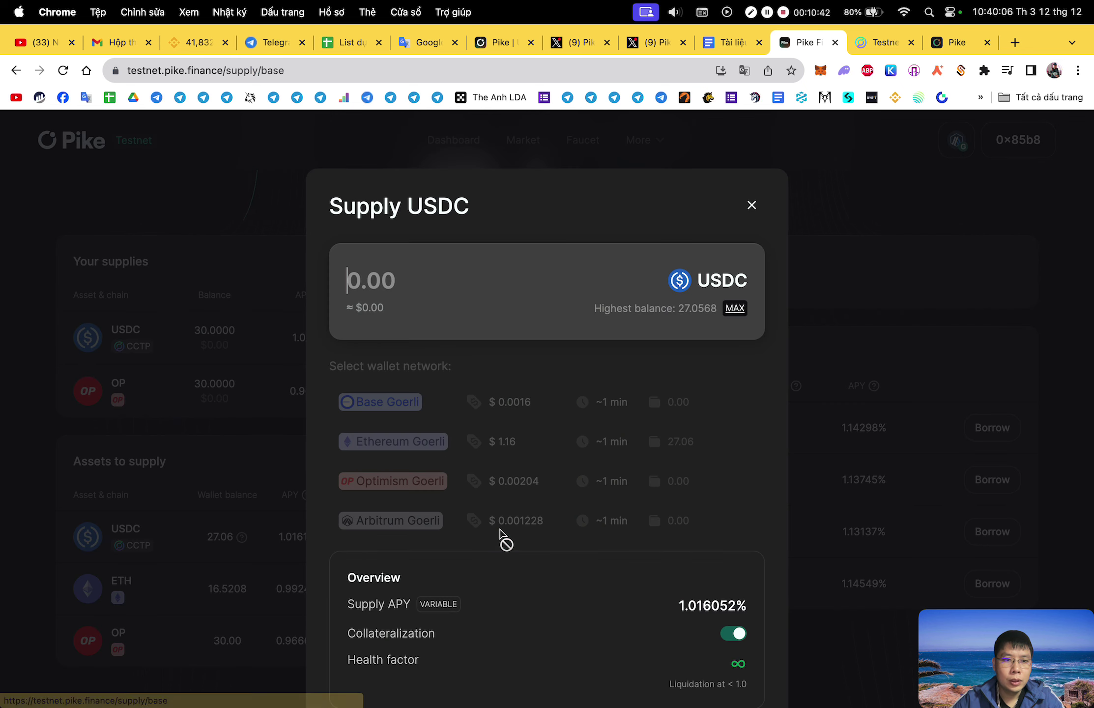
click(754, 209)
scroll(684, 205, up, 1)
On Optimism Goerli, request and confirm pikeOP from the faucet three times.
click(587, 143)
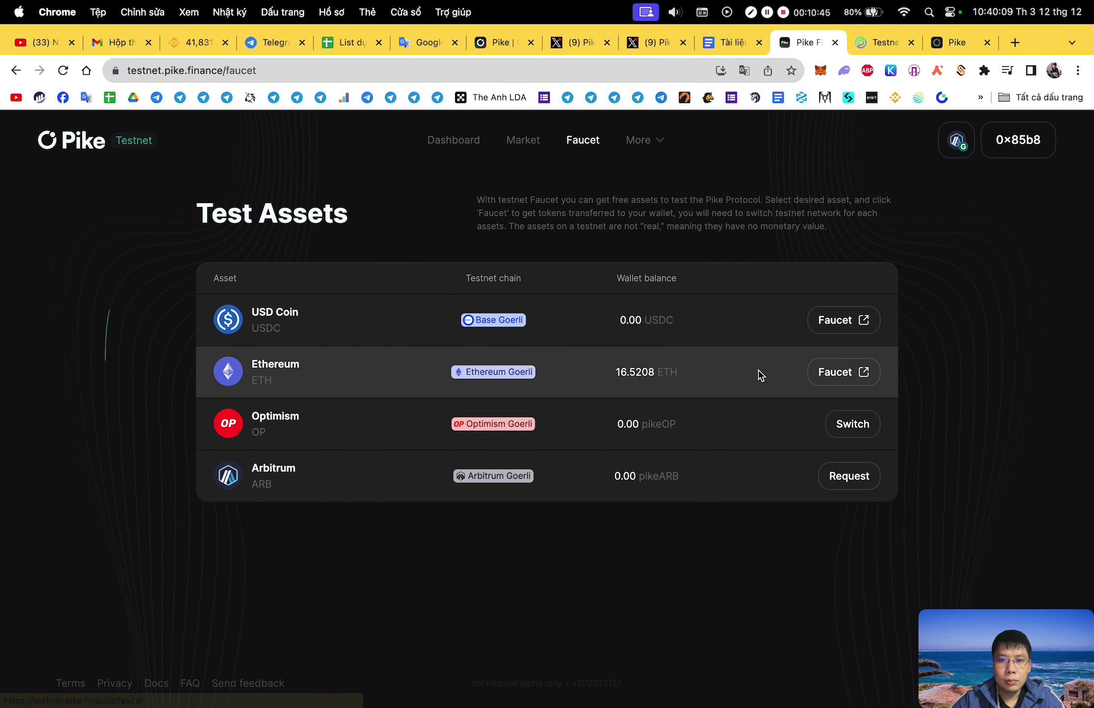
click(852, 426)
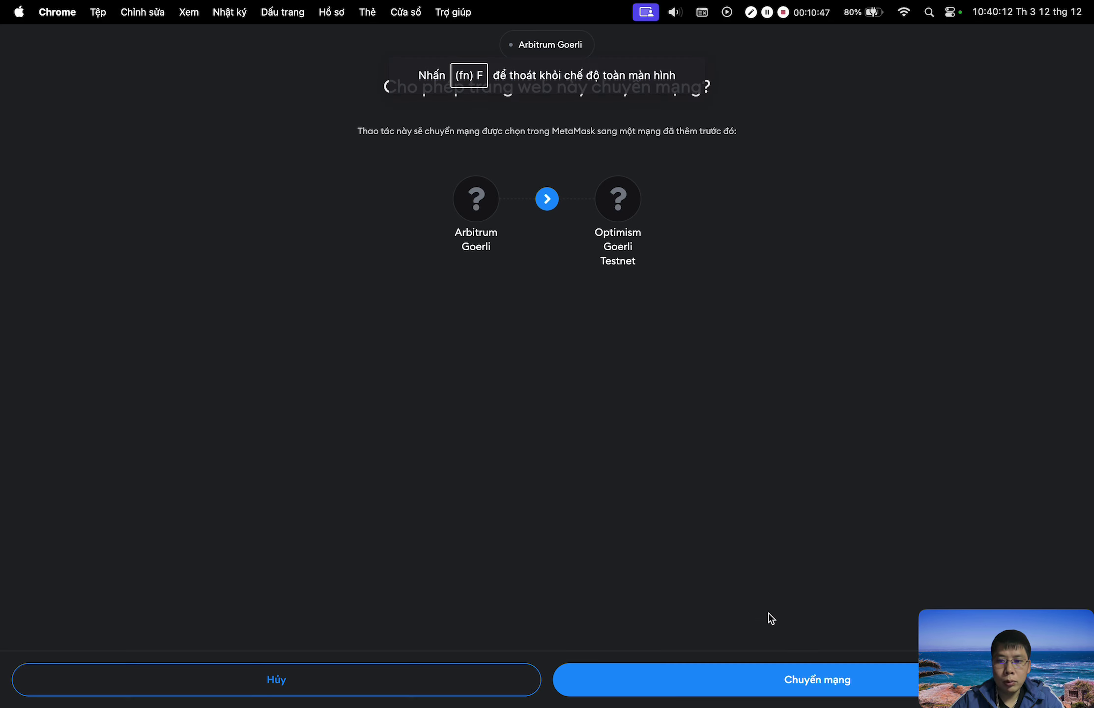
click(782, 679)
click(847, 423)
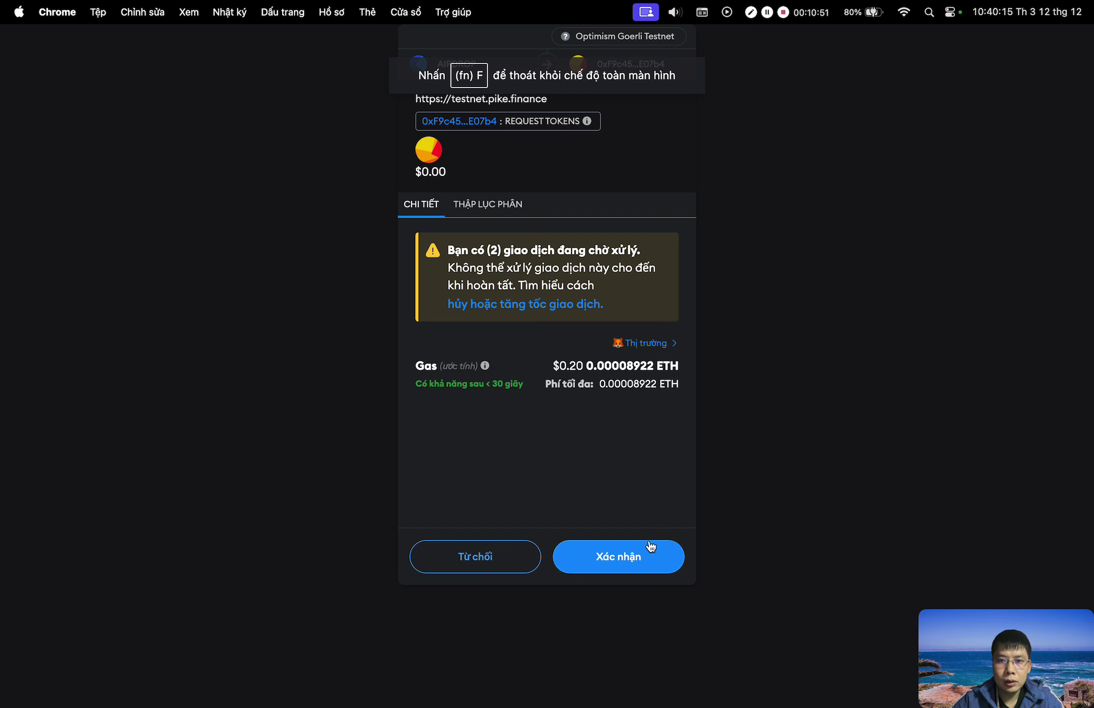
click(650, 546)
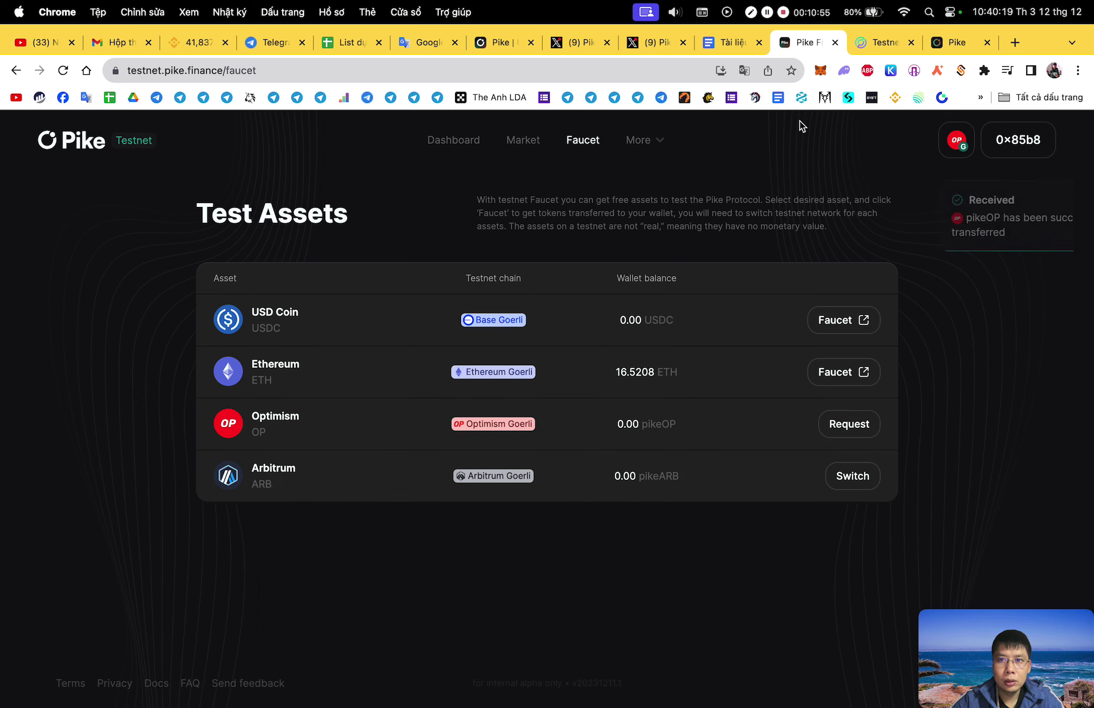
click(864, 432)
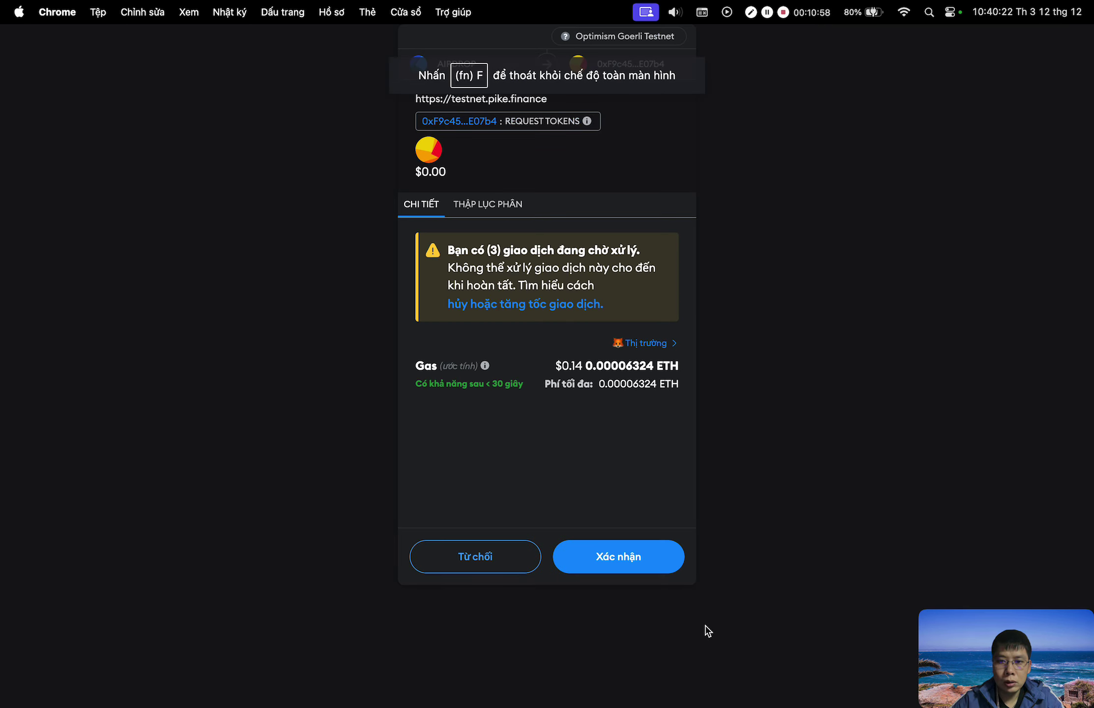
click(650, 556)
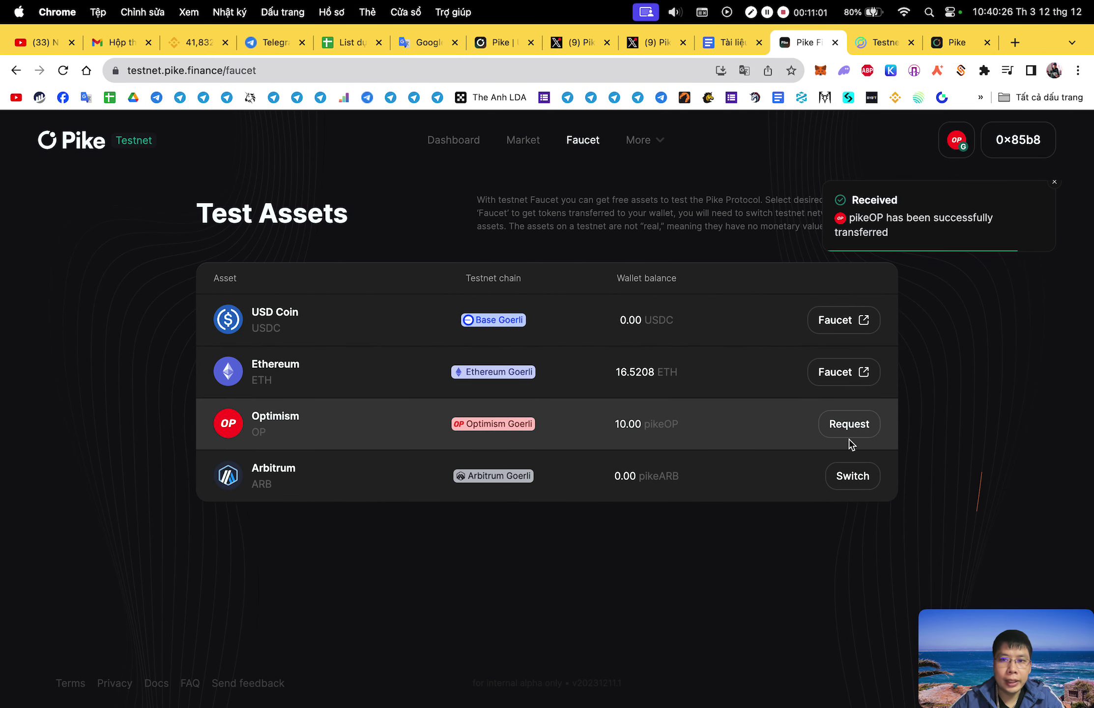
click(852, 427)
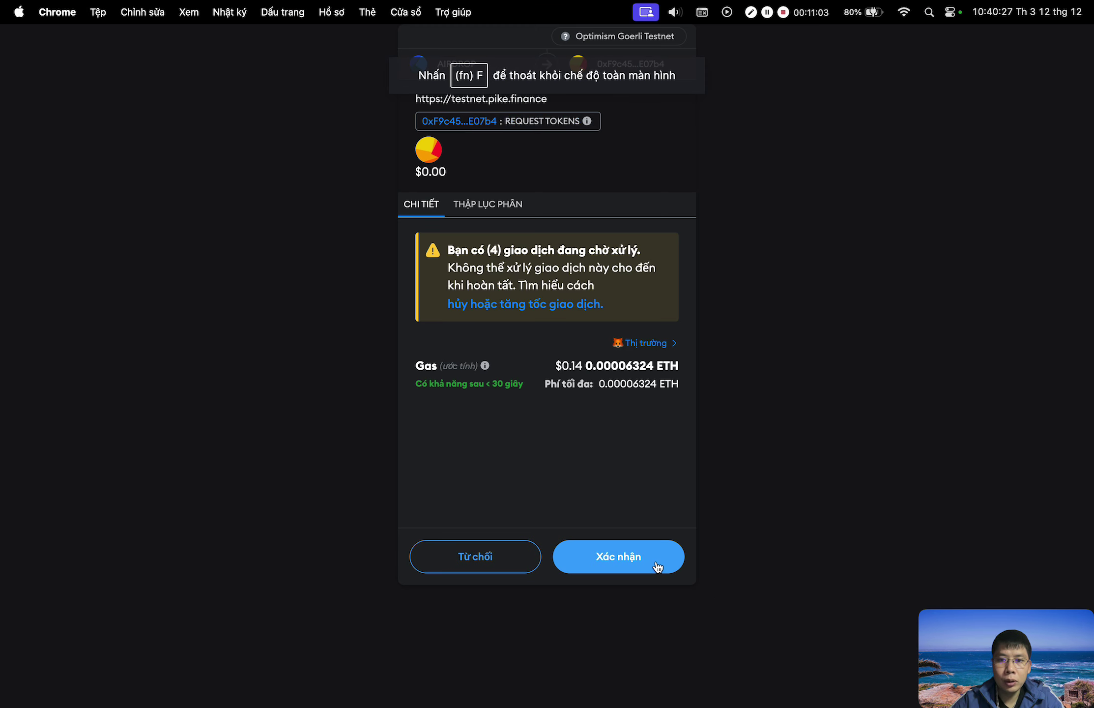
click(657, 565)
Request pikeARB twice on Arbitrum Goerli, then switch back to Optimism and request more pikeOP.
click(858, 475)
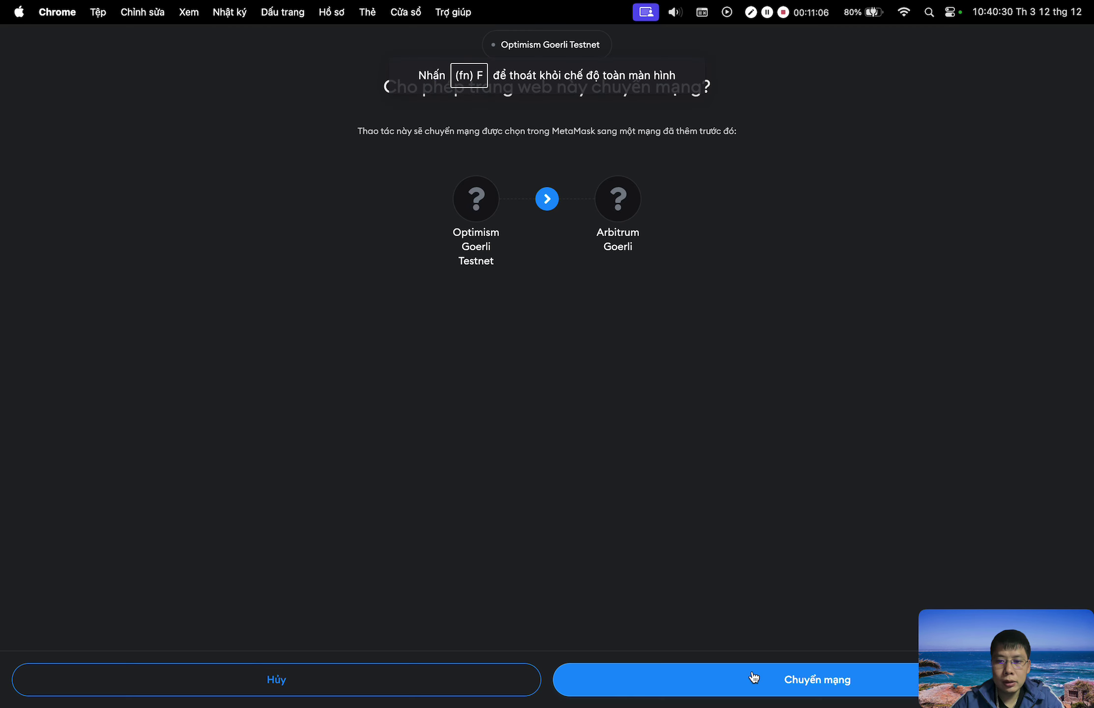
click(754, 677)
click(863, 477)
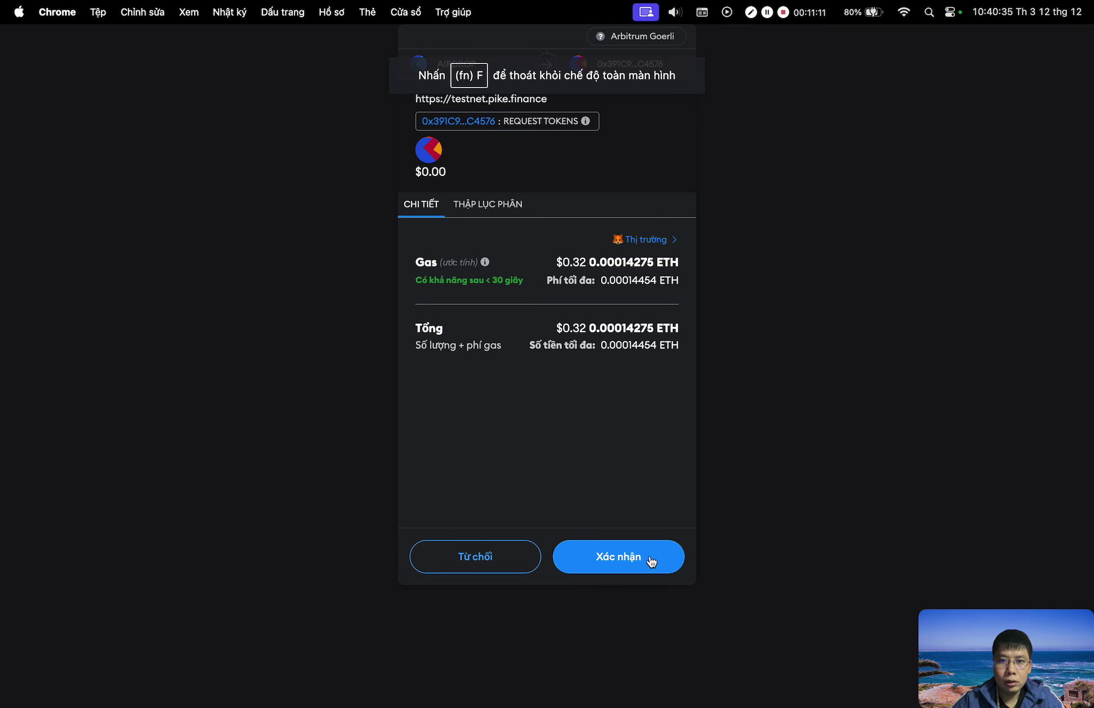
click(651, 564)
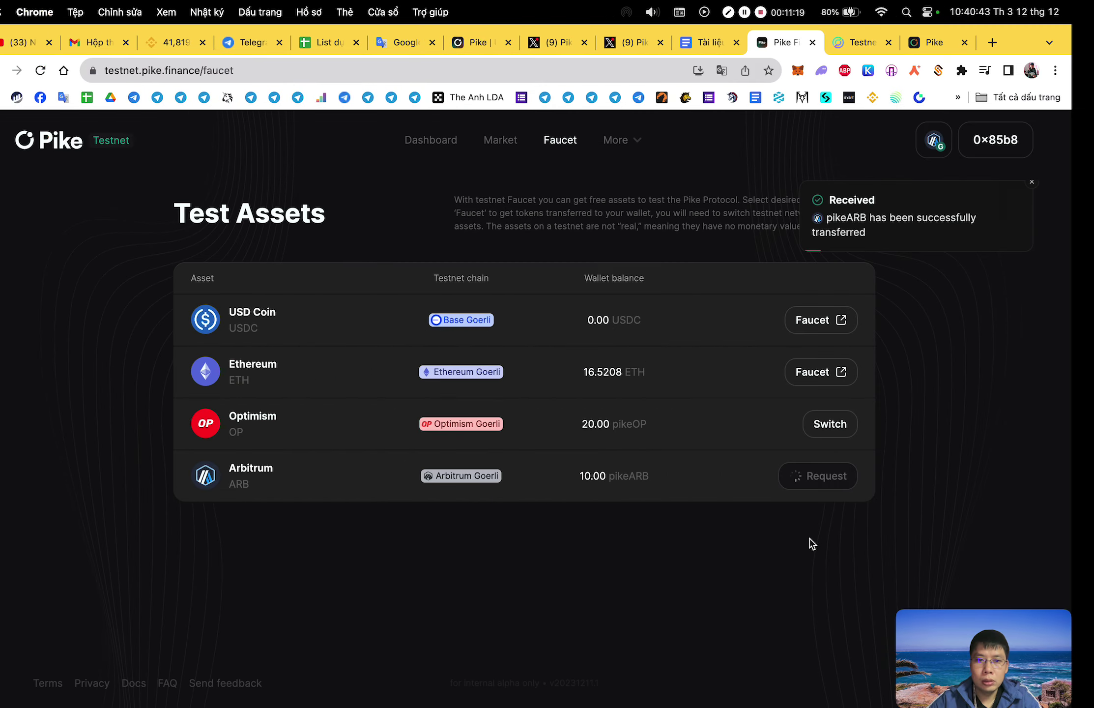
click(859, 473)
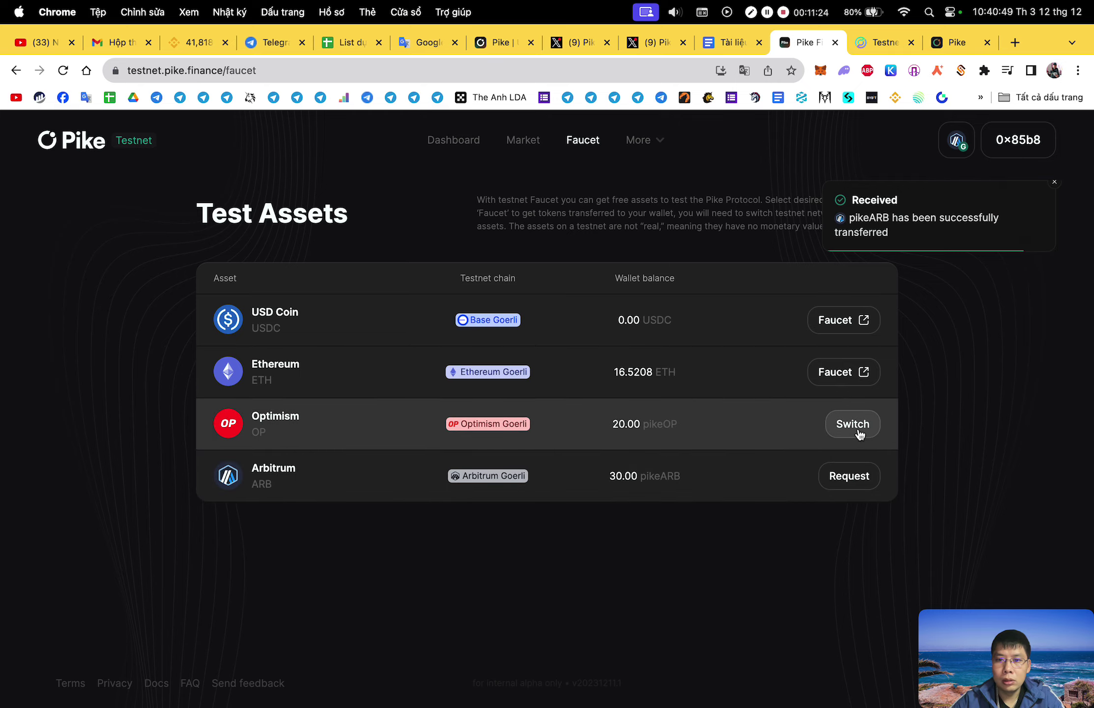
click(858, 427)
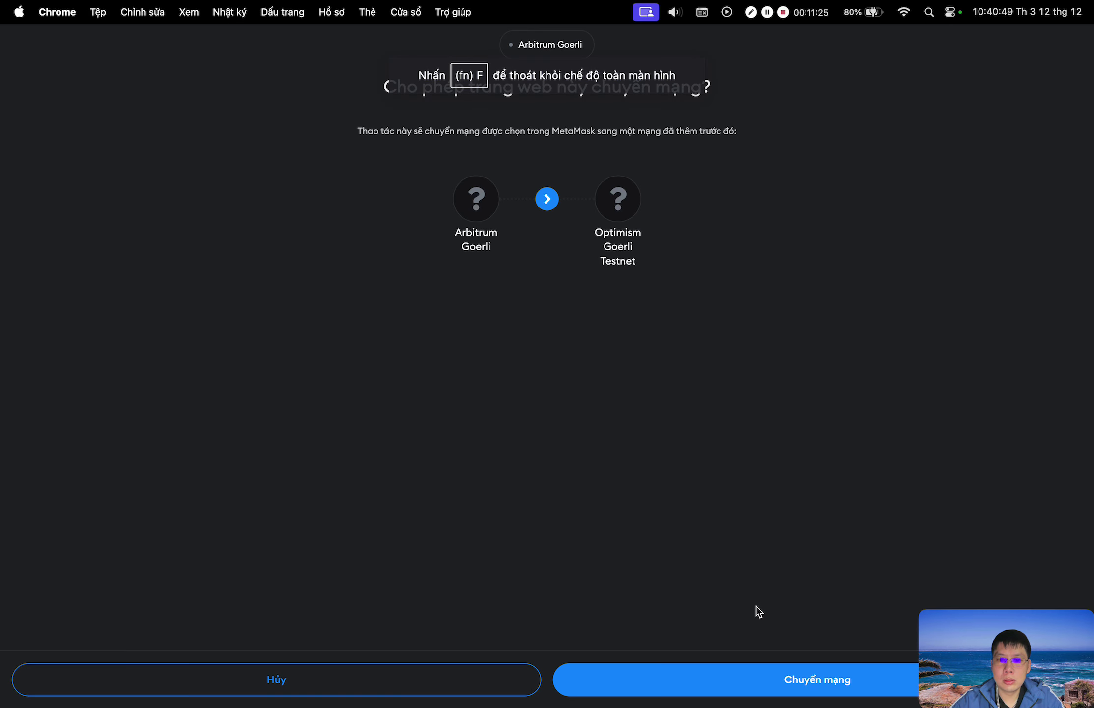
click(765, 679)
click(864, 426)
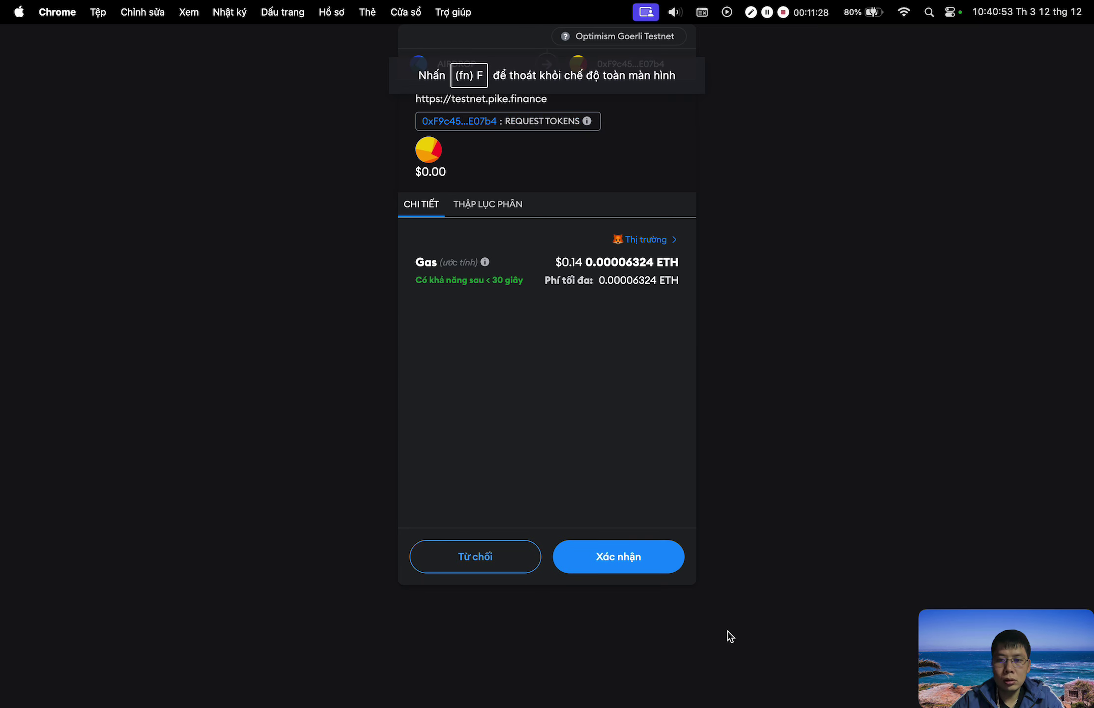
click(666, 570)
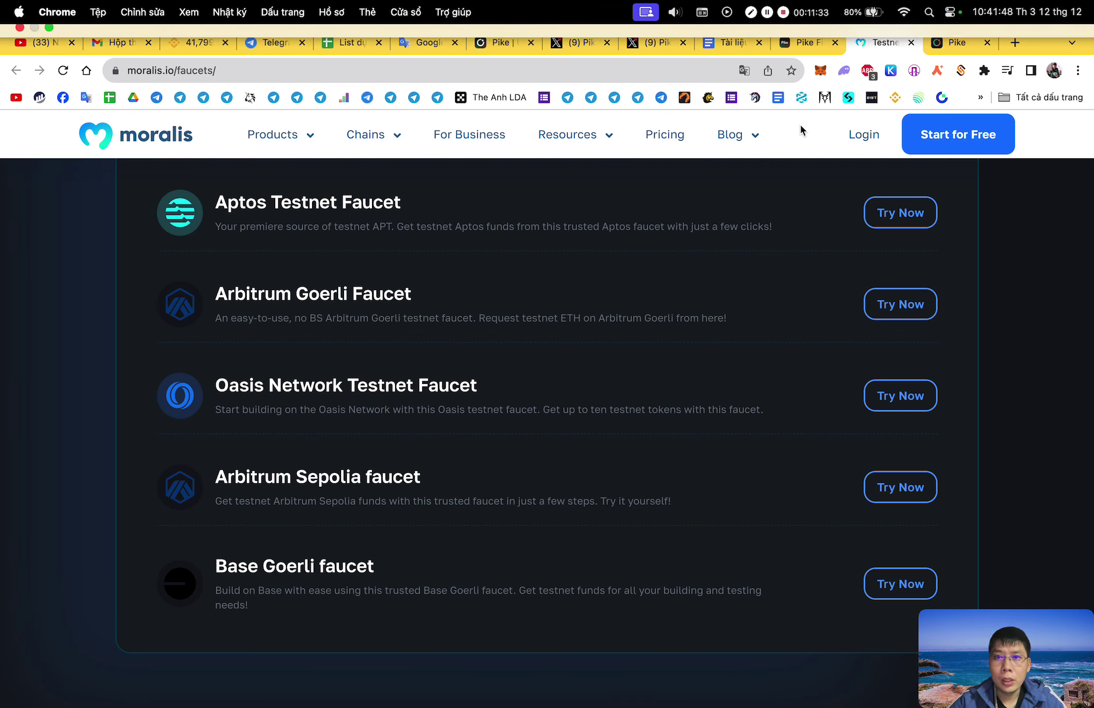
Open Bware Labs' Base Goerli faucet and check its claim form, which is under maintenance.
click(896, 581)
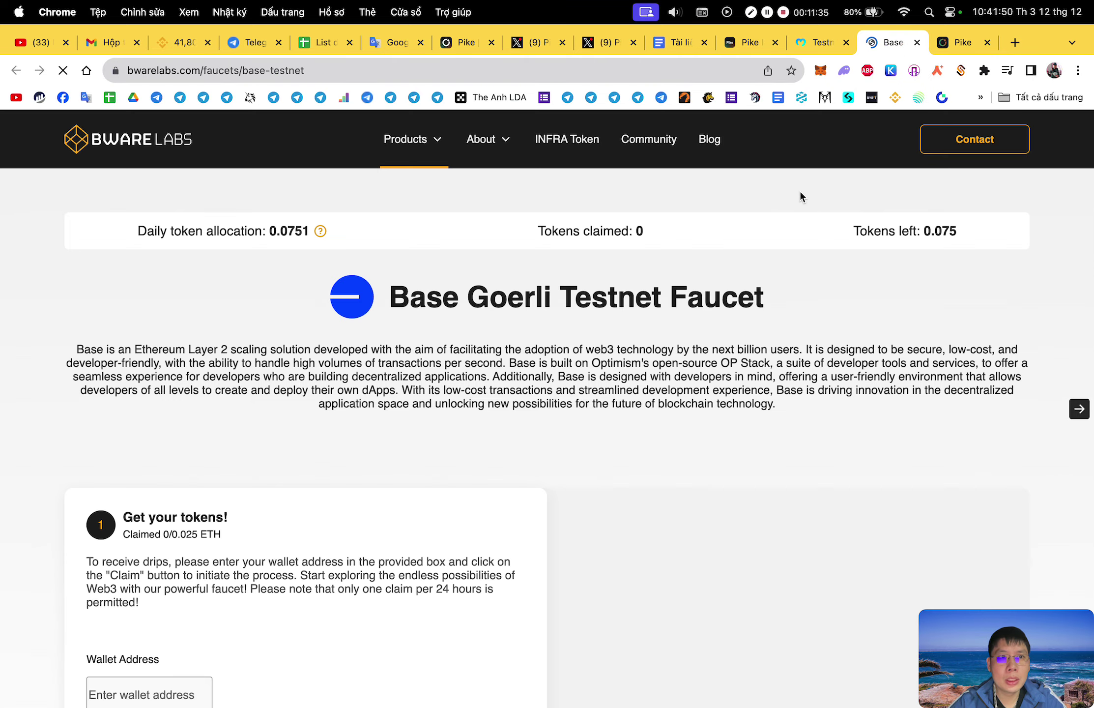
scroll(775, 219, down, 4)
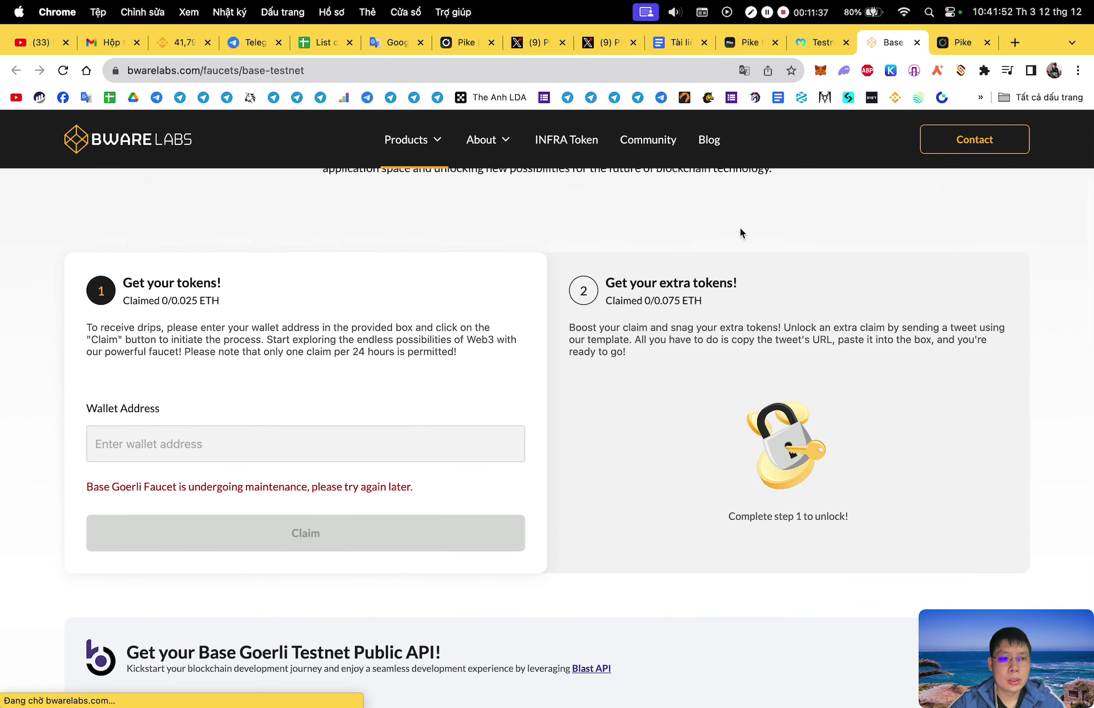
scroll(631, 291, up, 5)
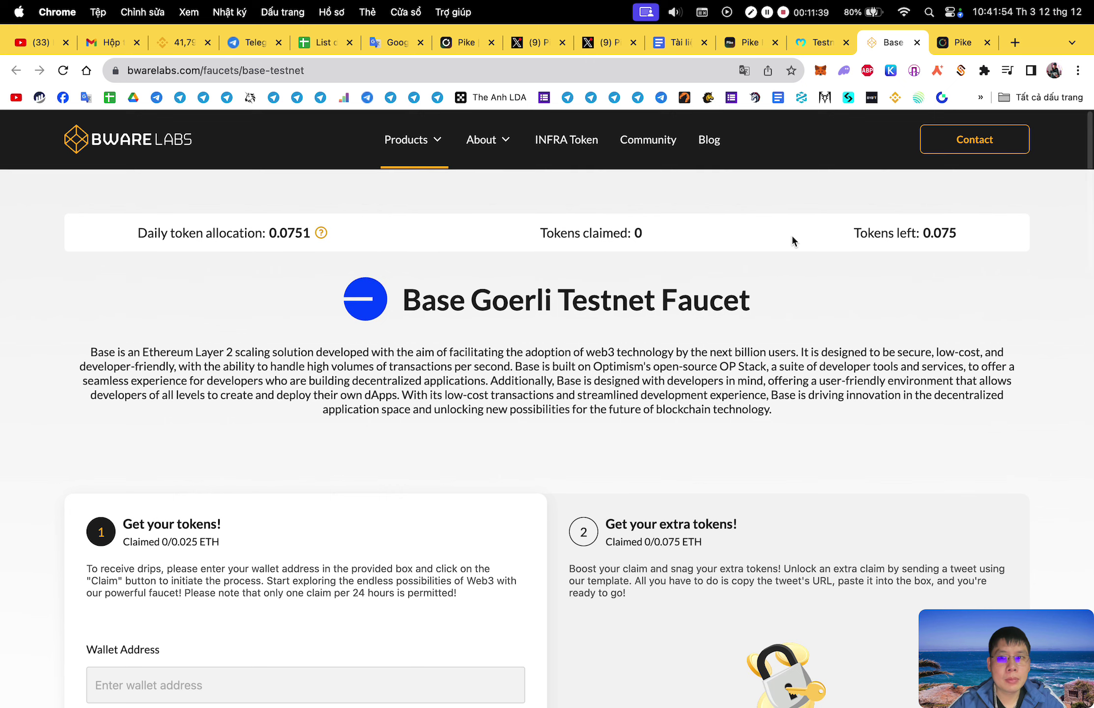
Close the Bware faucet tab and switch the wallet to Base Goerli from Pike's faucet page.
click(917, 43)
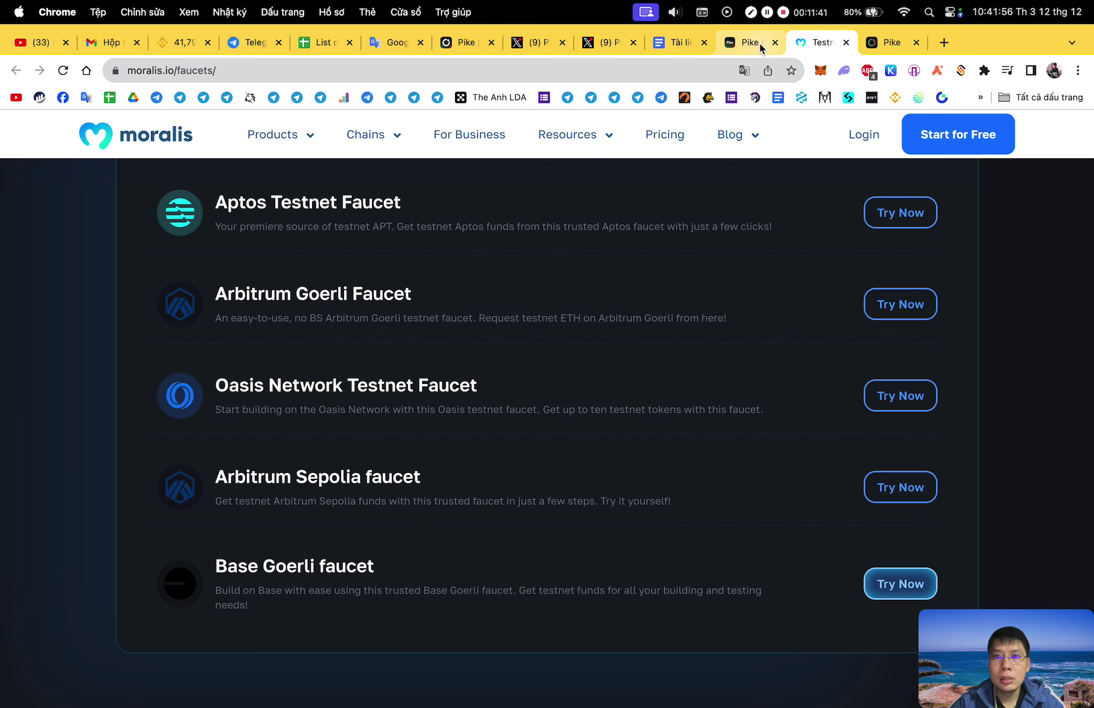
click(757, 42)
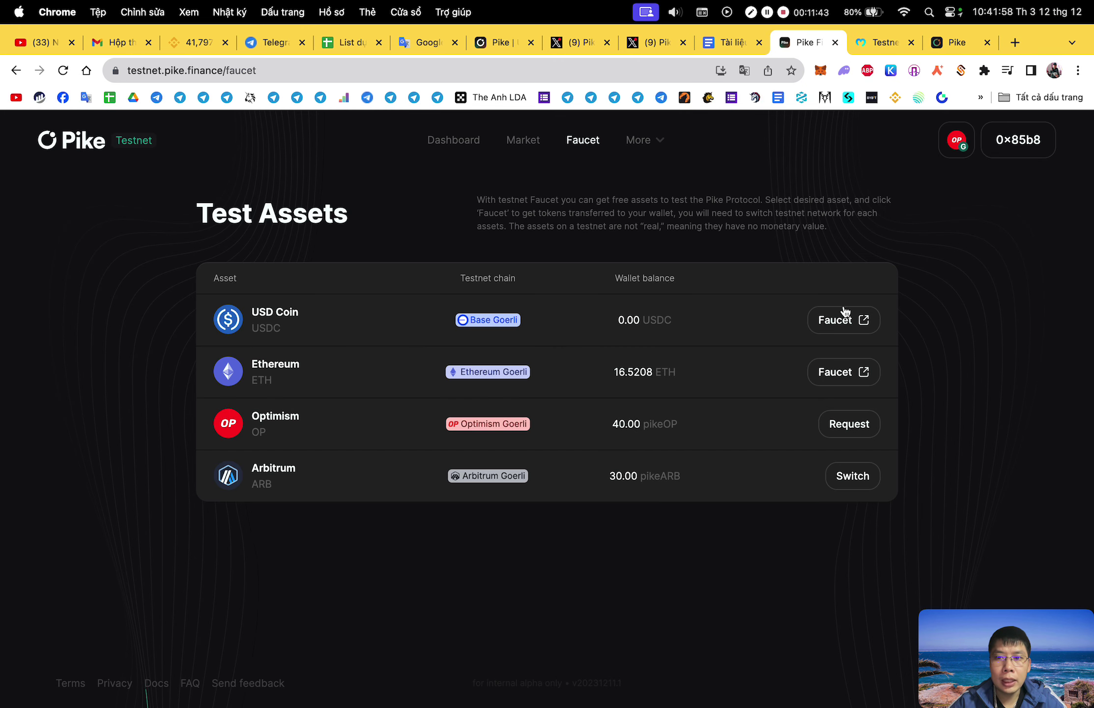
click(913, 189)
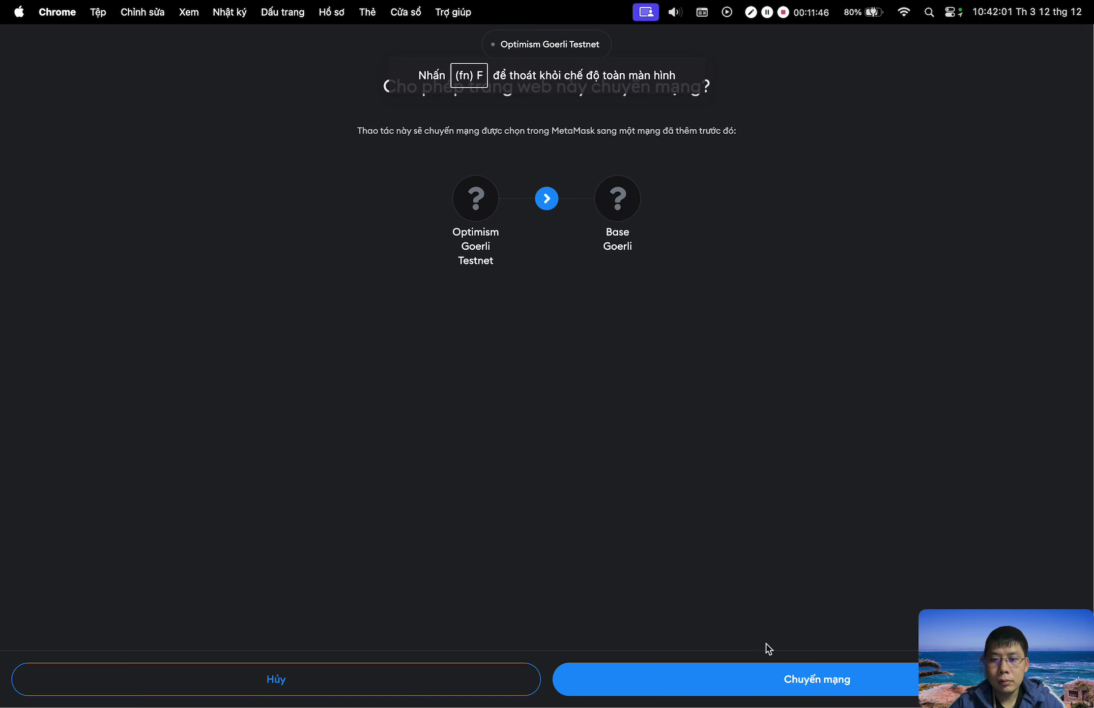
click(788, 669)
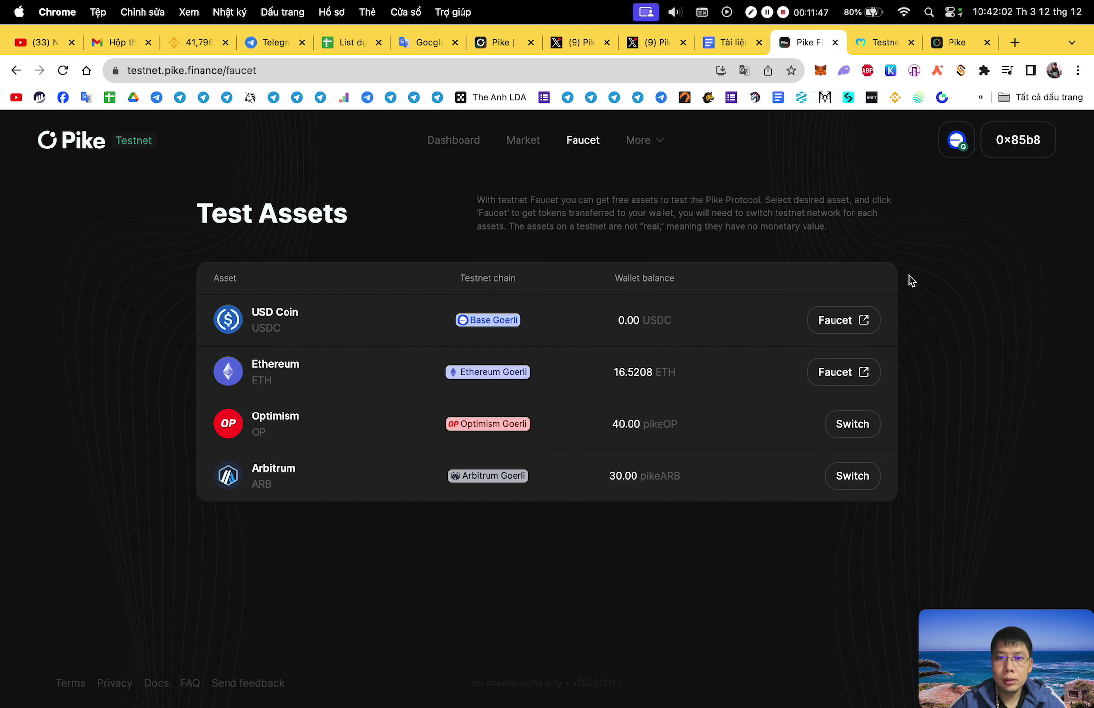
click(1014, 42)
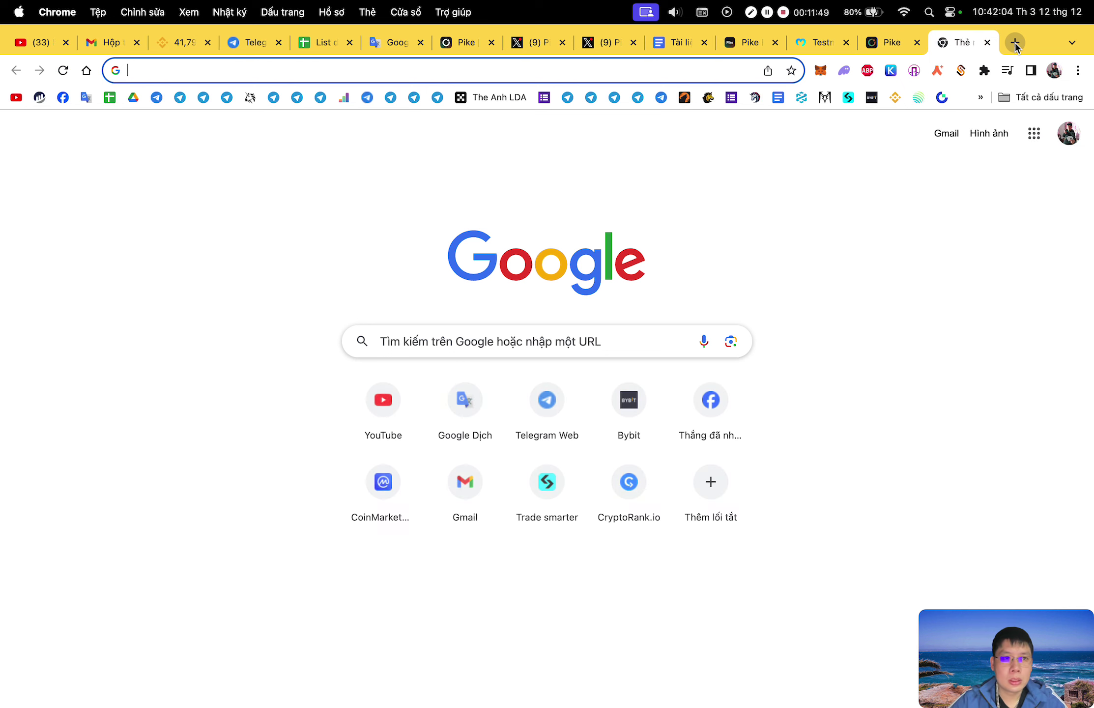
text(uni)
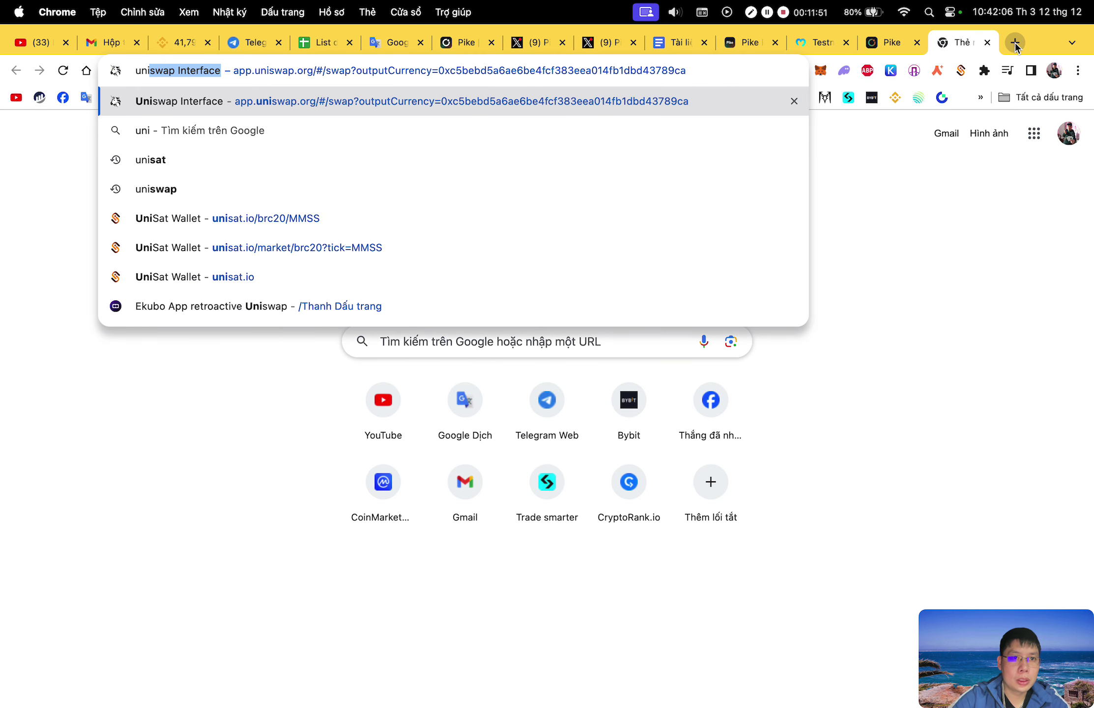
key(Return)
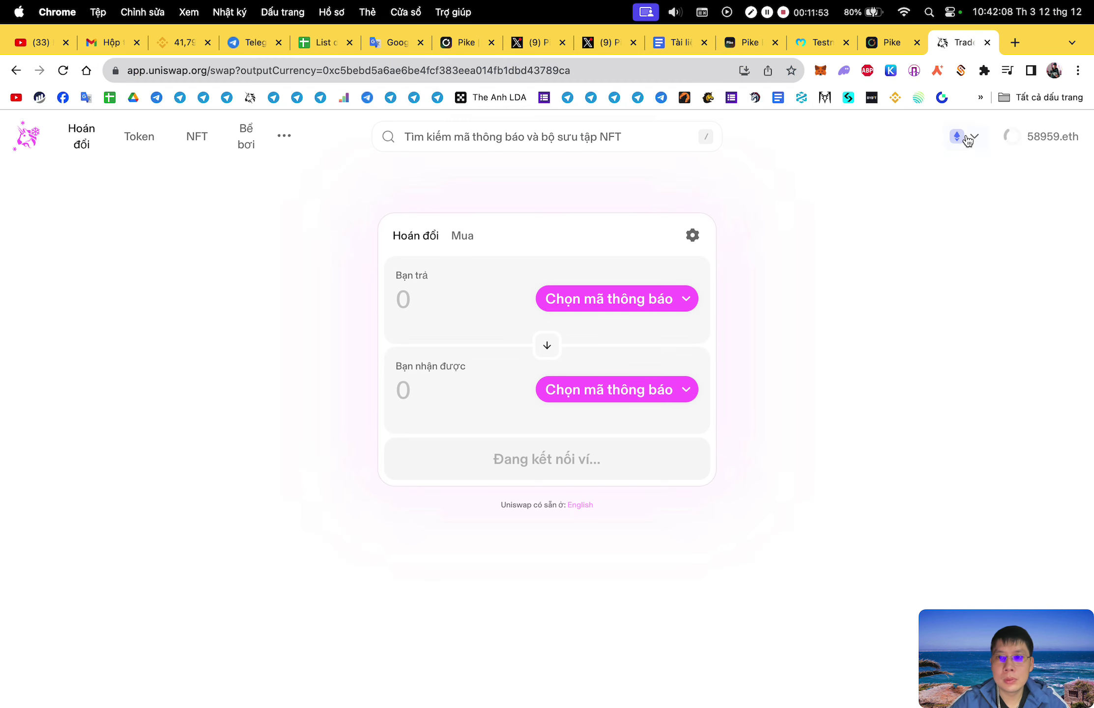
click(967, 139)
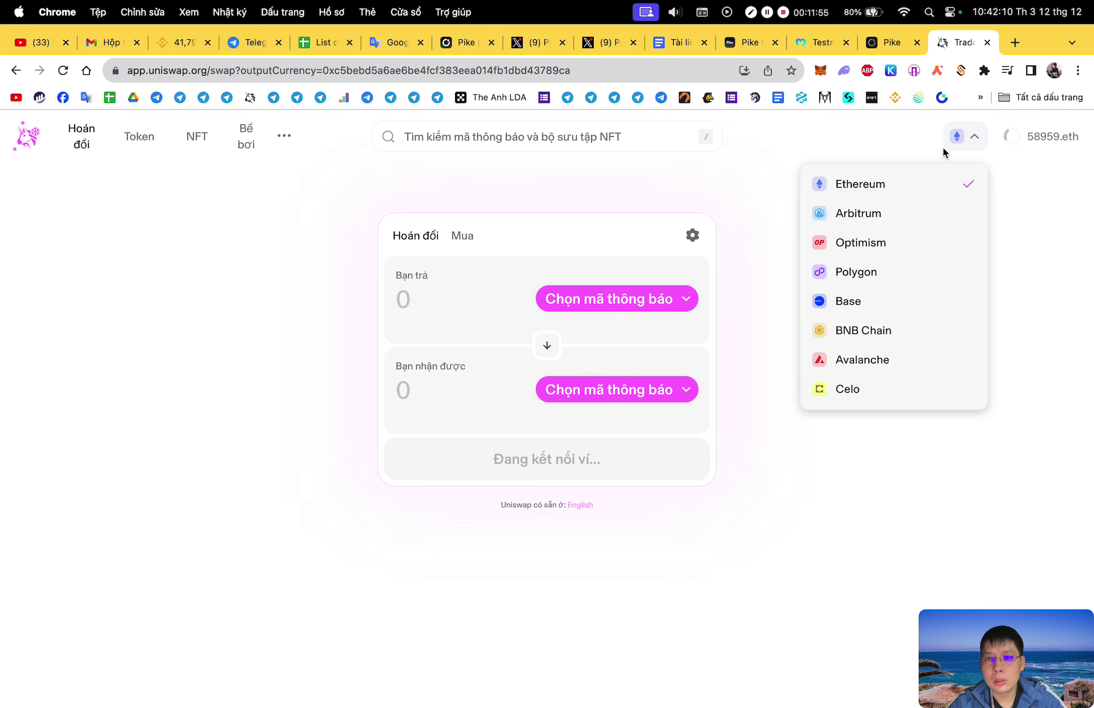
click(986, 43)
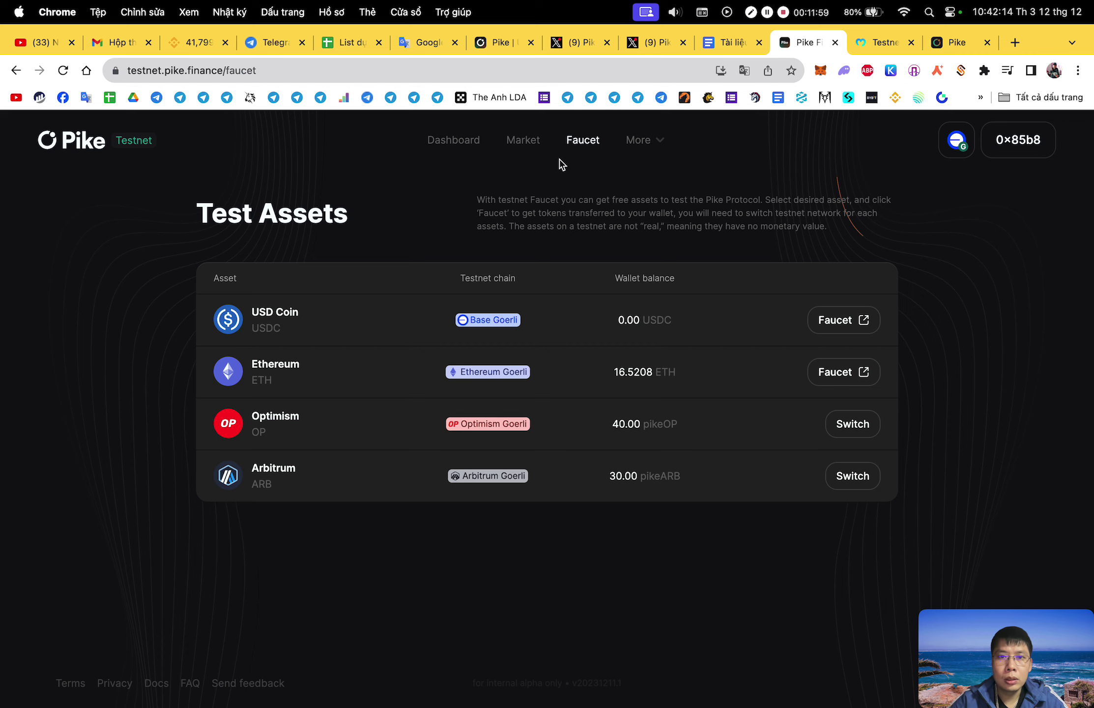
From the dashboard, open the Borrow OP form and close it.
click(453, 140)
scroll(740, 398, down, 5)
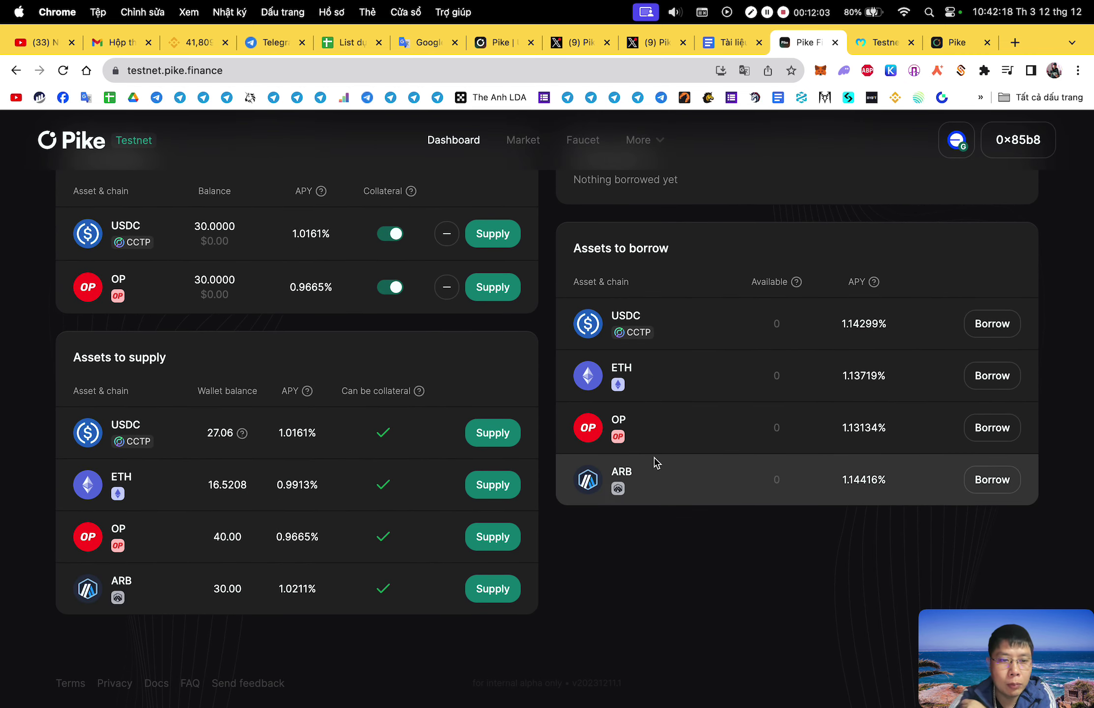
click(1003, 428)
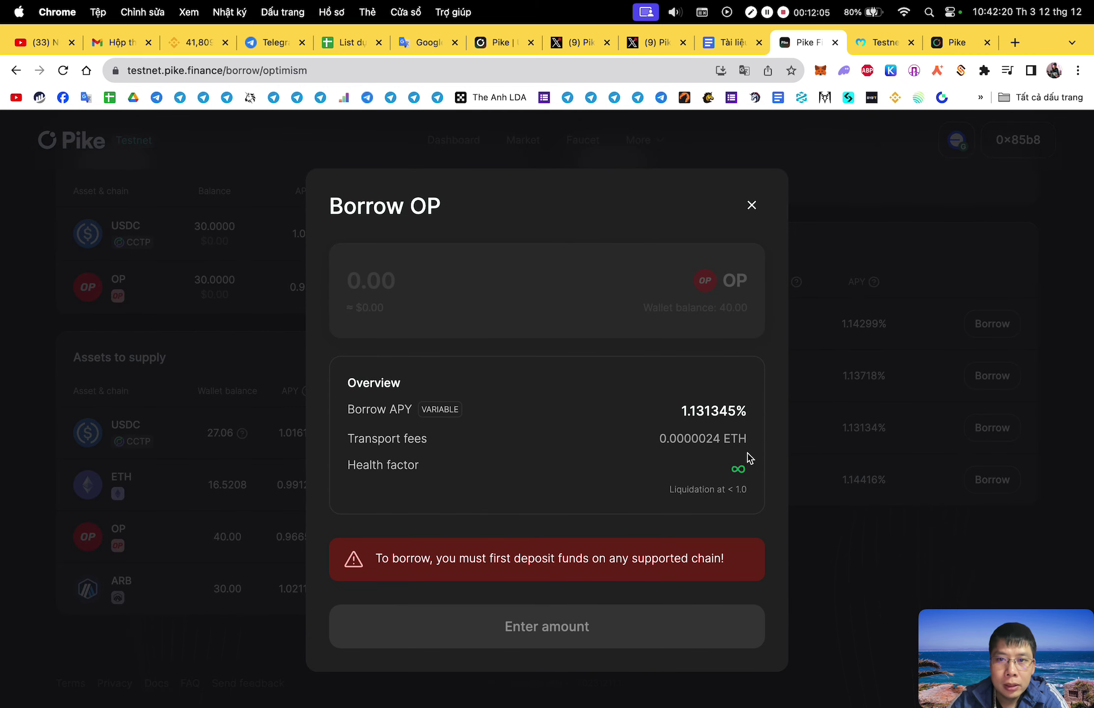
click(752, 205)
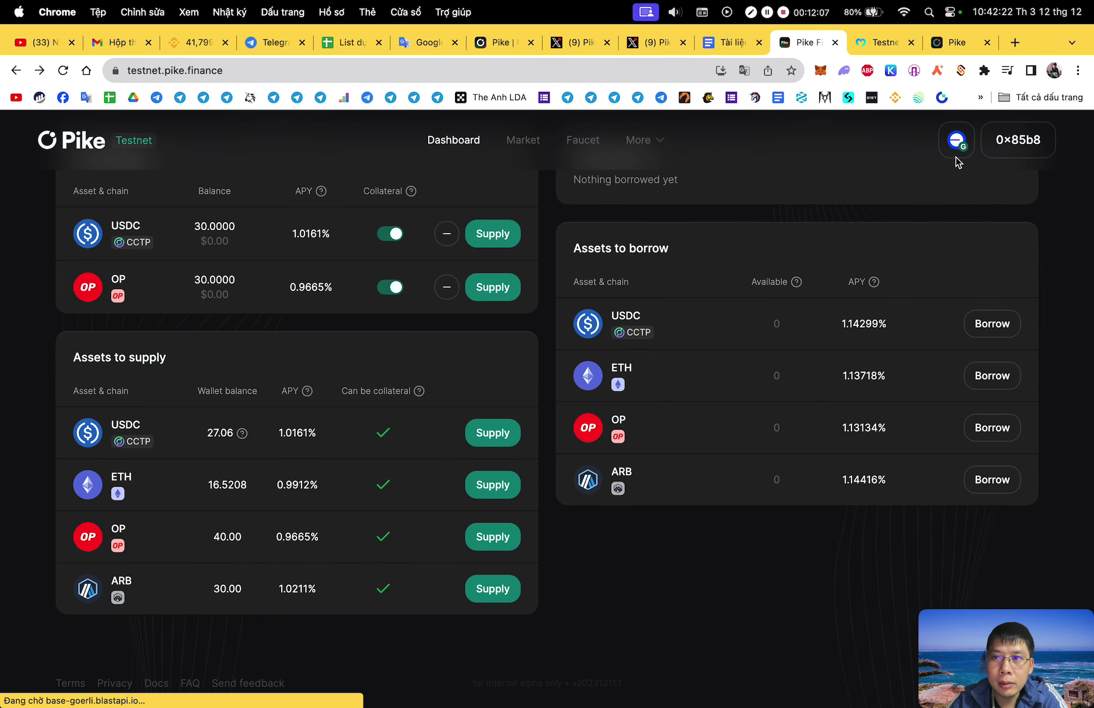
Move the wallet to Optimism, retry borrowing OP, then switch the network to Arbitrum.
click(956, 149)
click(1003, 188)
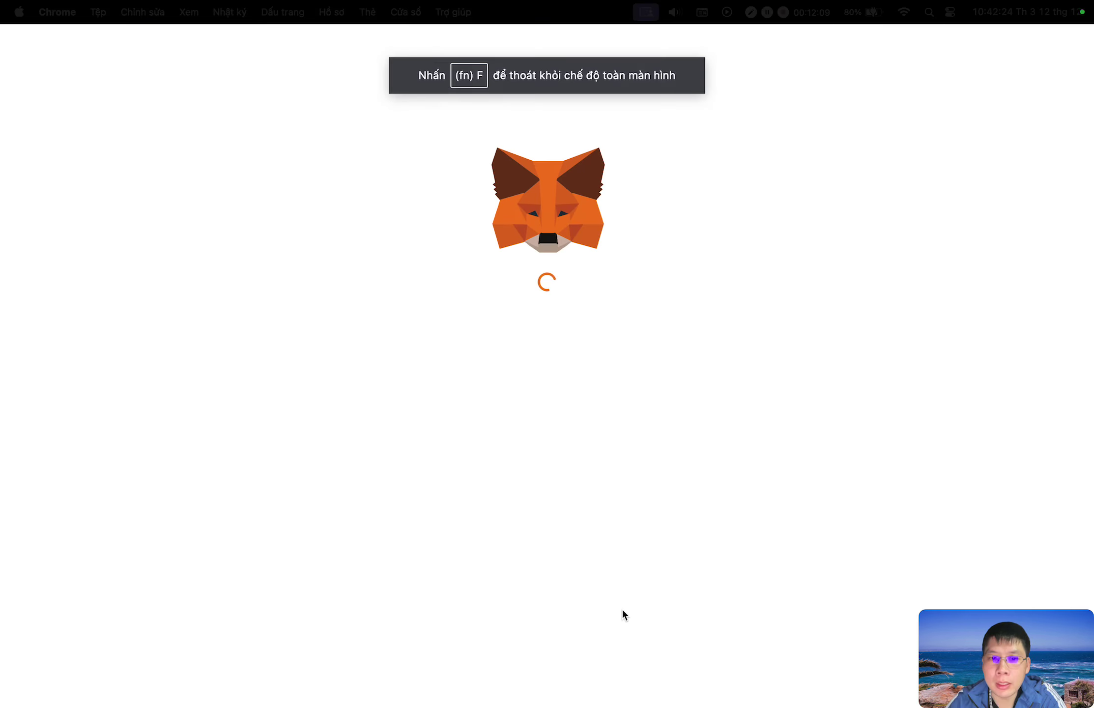
click(764, 678)
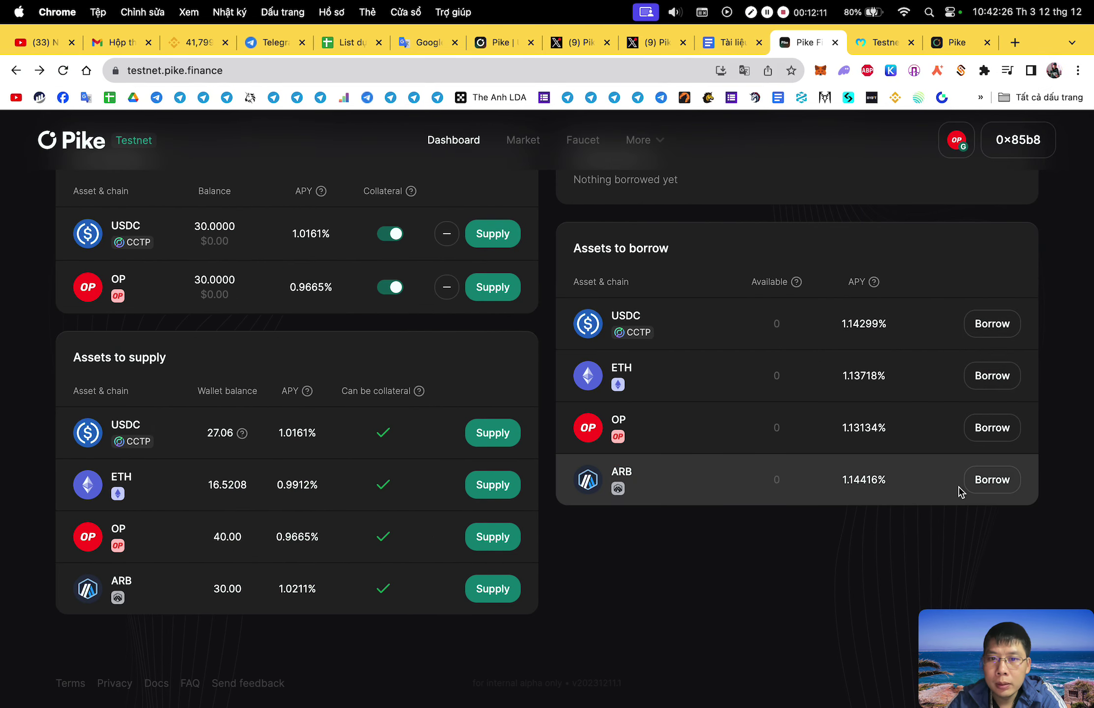
click(998, 428)
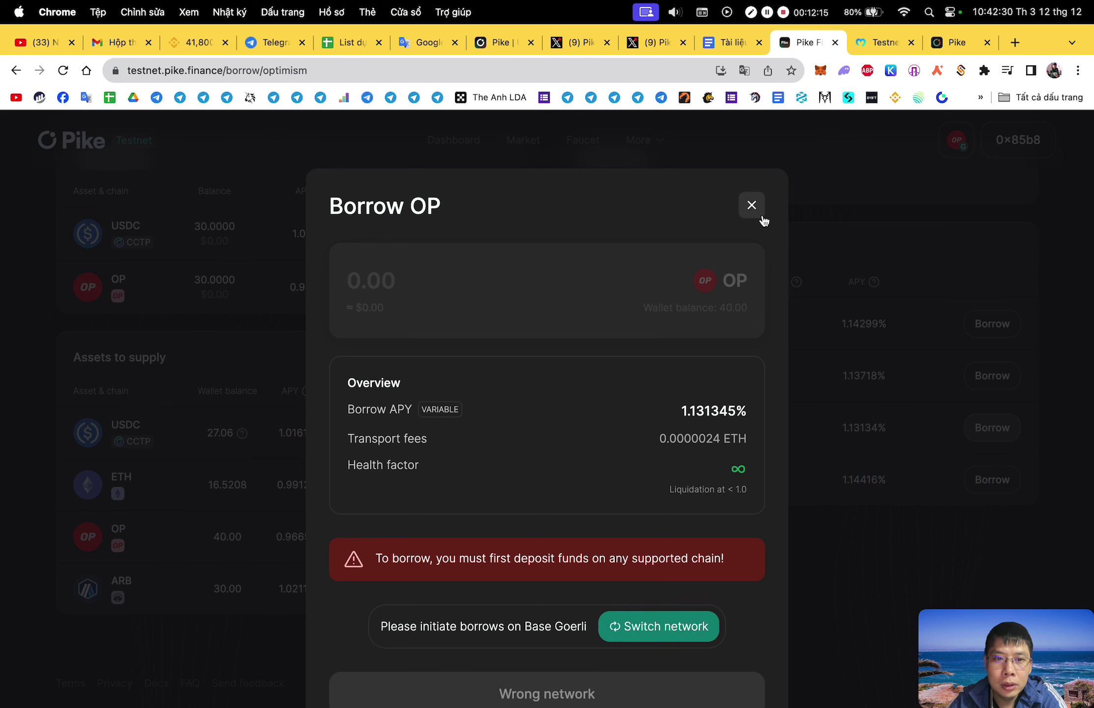
click(752, 205)
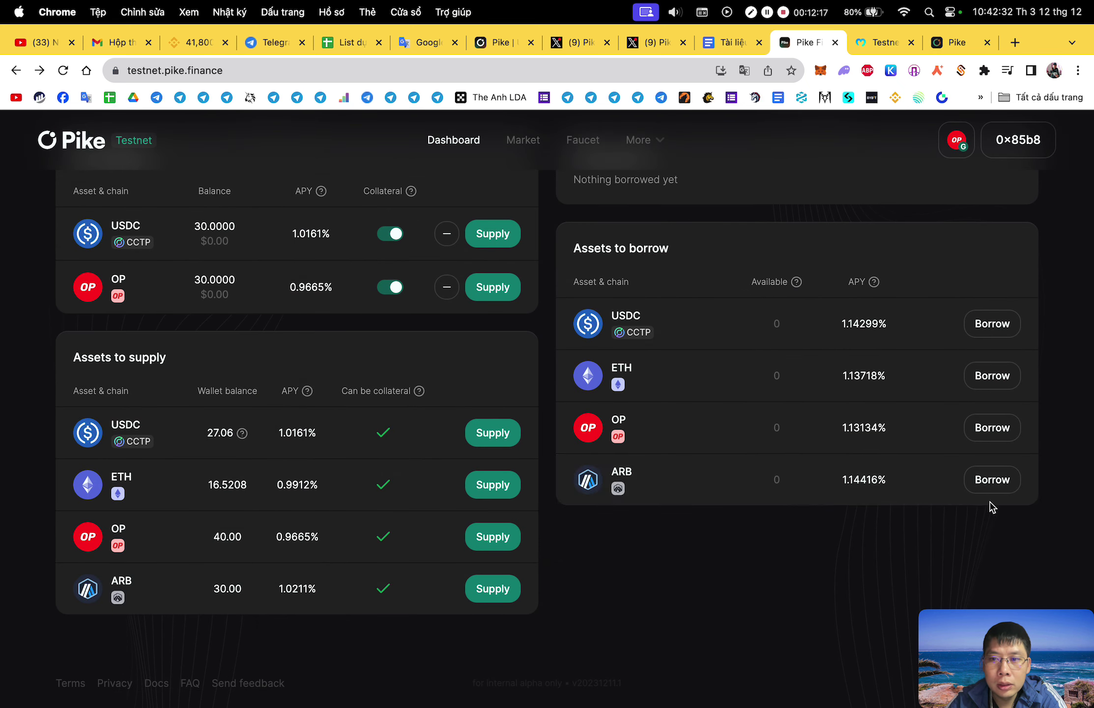
click(957, 141)
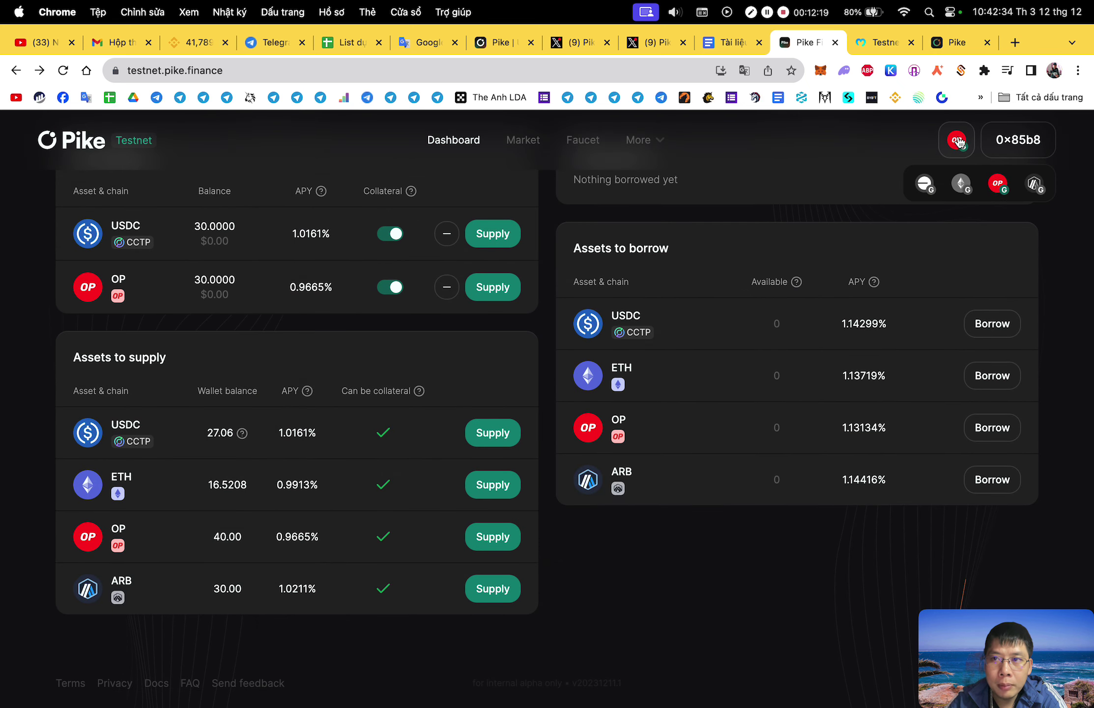
click(962, 153)
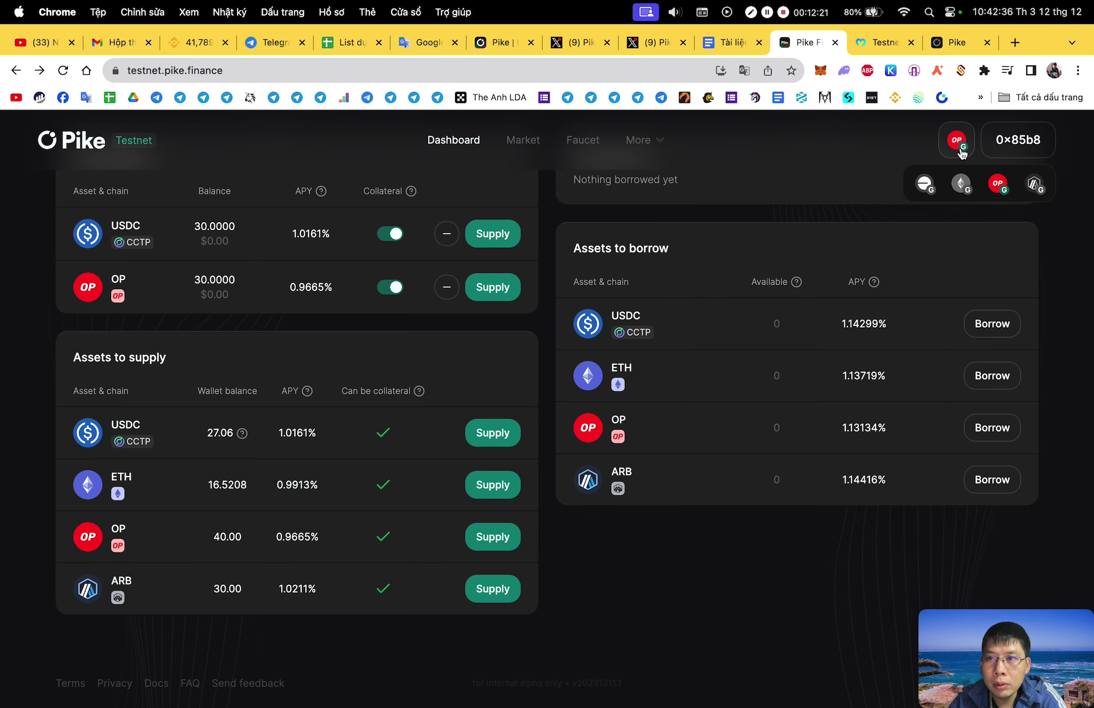
click(1026, 184)
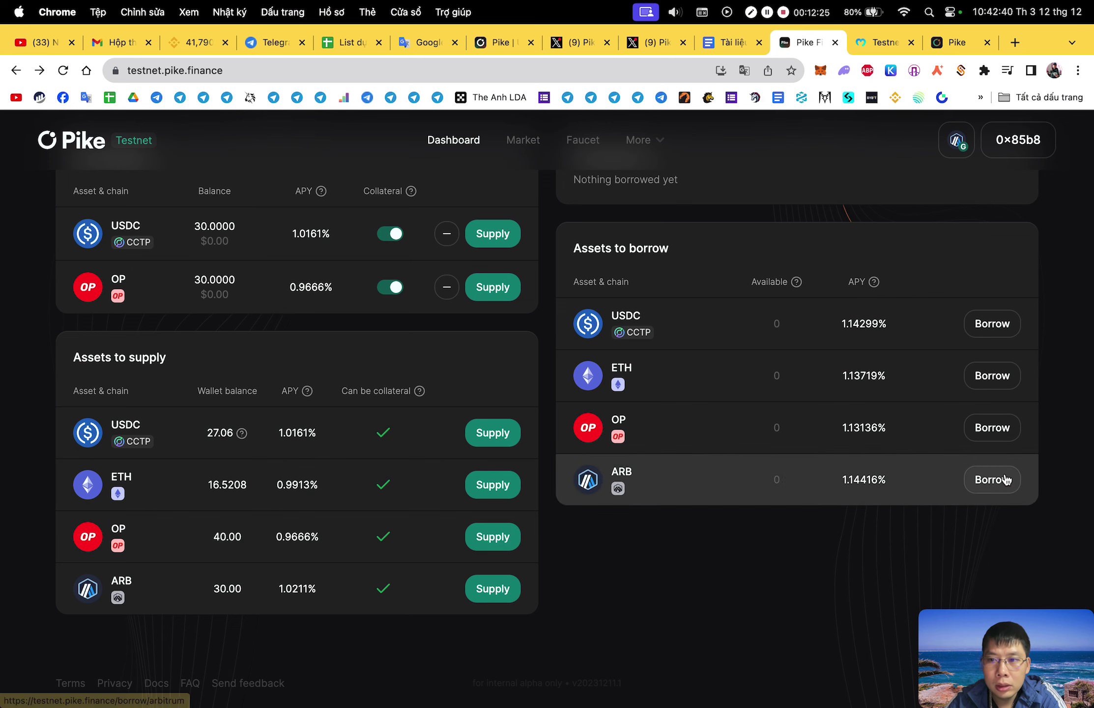
Switch the wallet to Base Goerli via the Borrow ARB form, closing Borrow ARB and Borrow USDC unused.
click(998, 482)
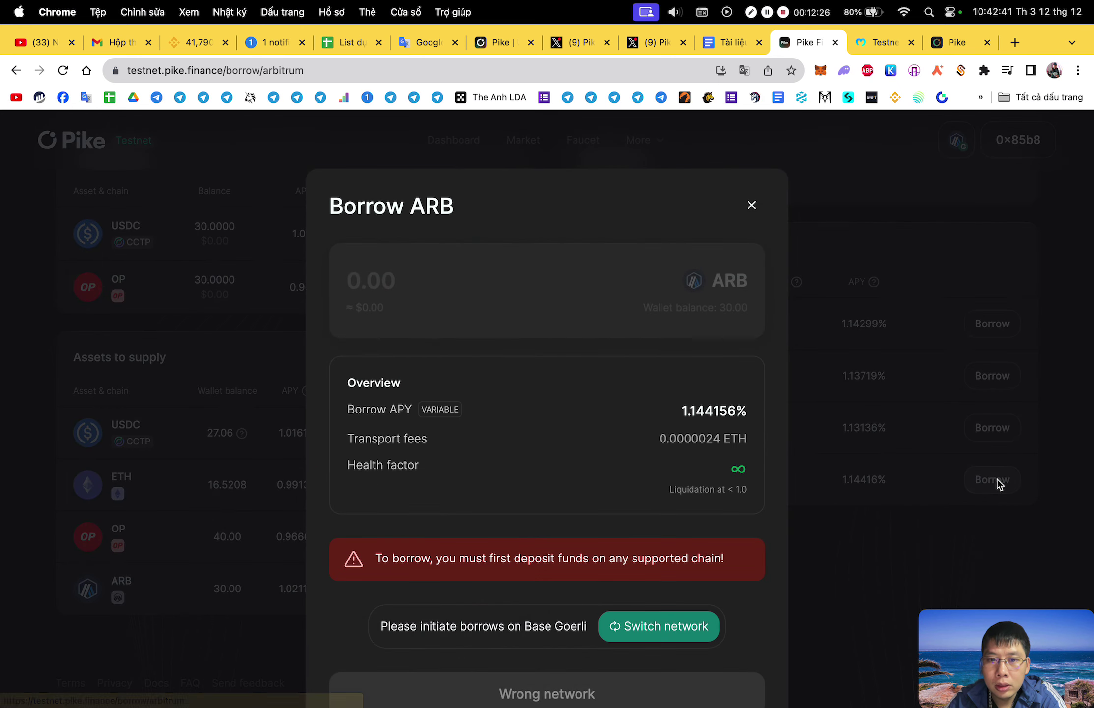
click(664, 630)
click(811, 669)
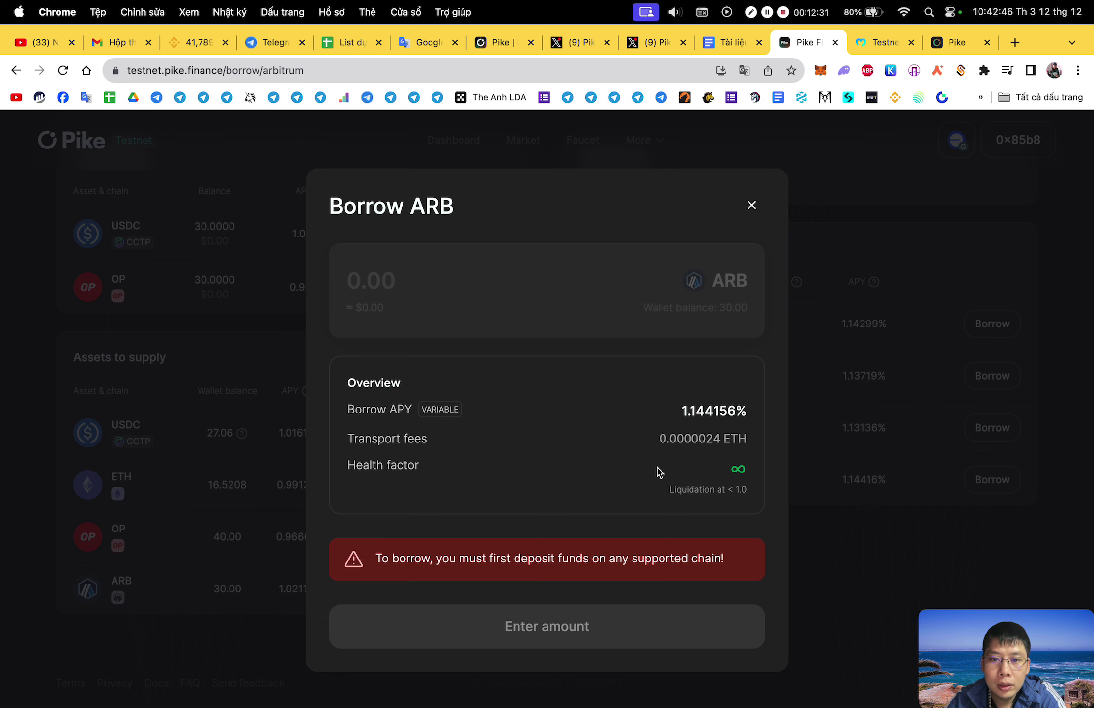
click(752, 207)
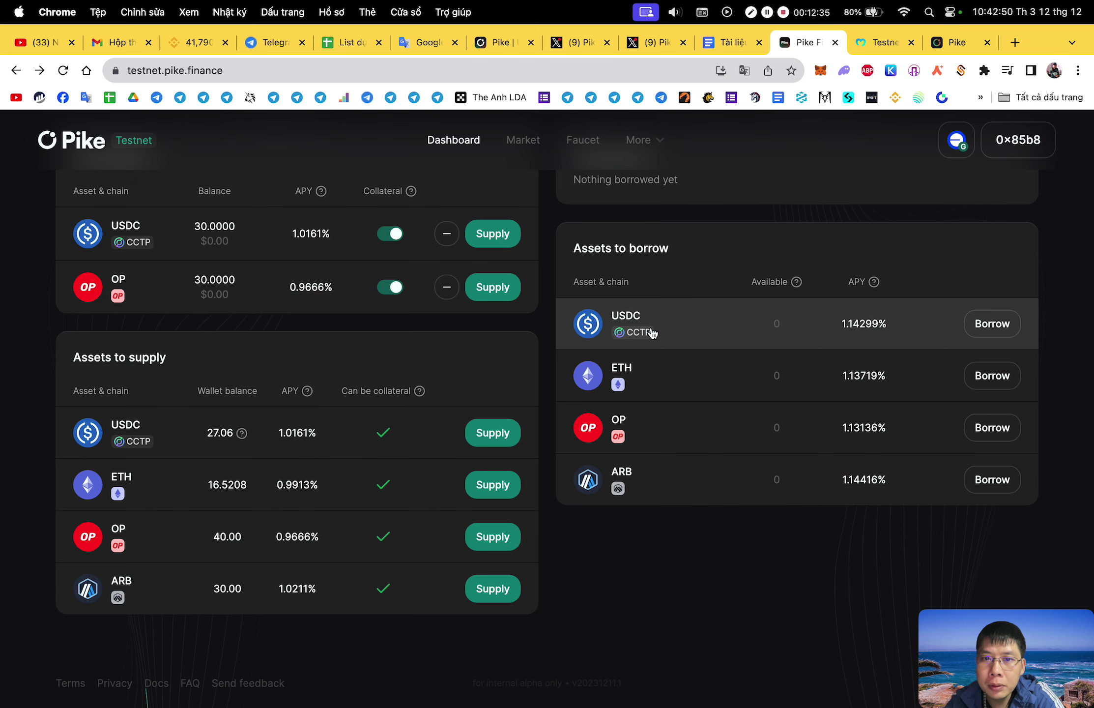
mouse_move(638, 335)
click(988, 325)
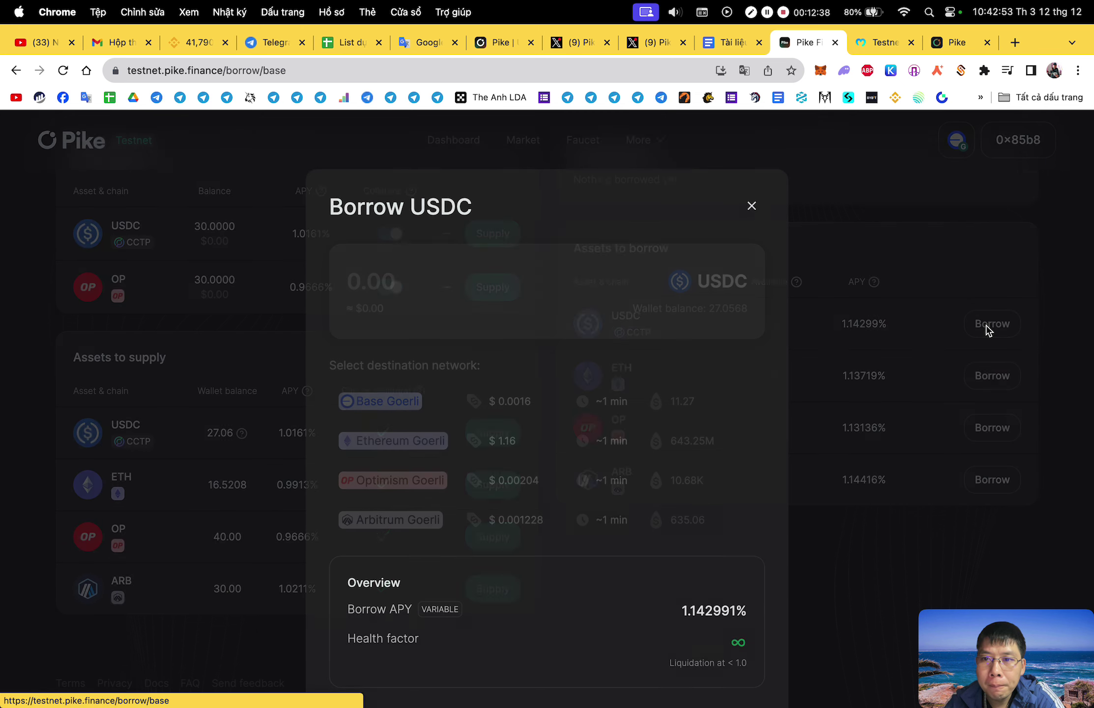
click(752, 206)
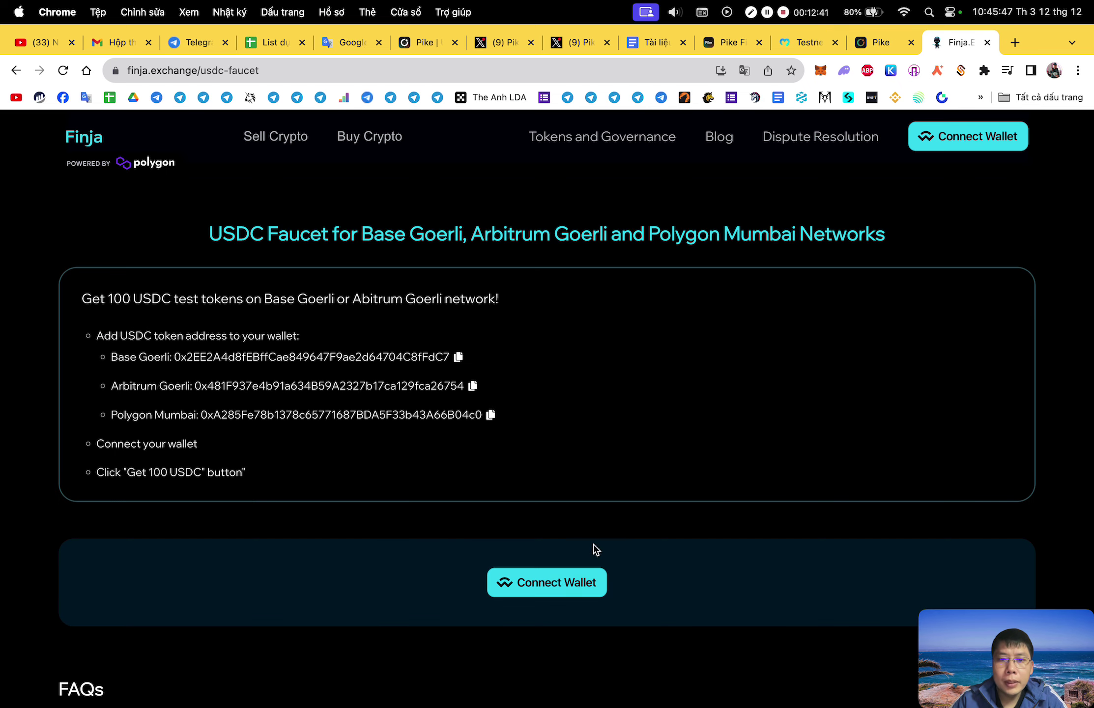
Connect the MetaMask wallet to the Finja faucet.
click(559, 583)
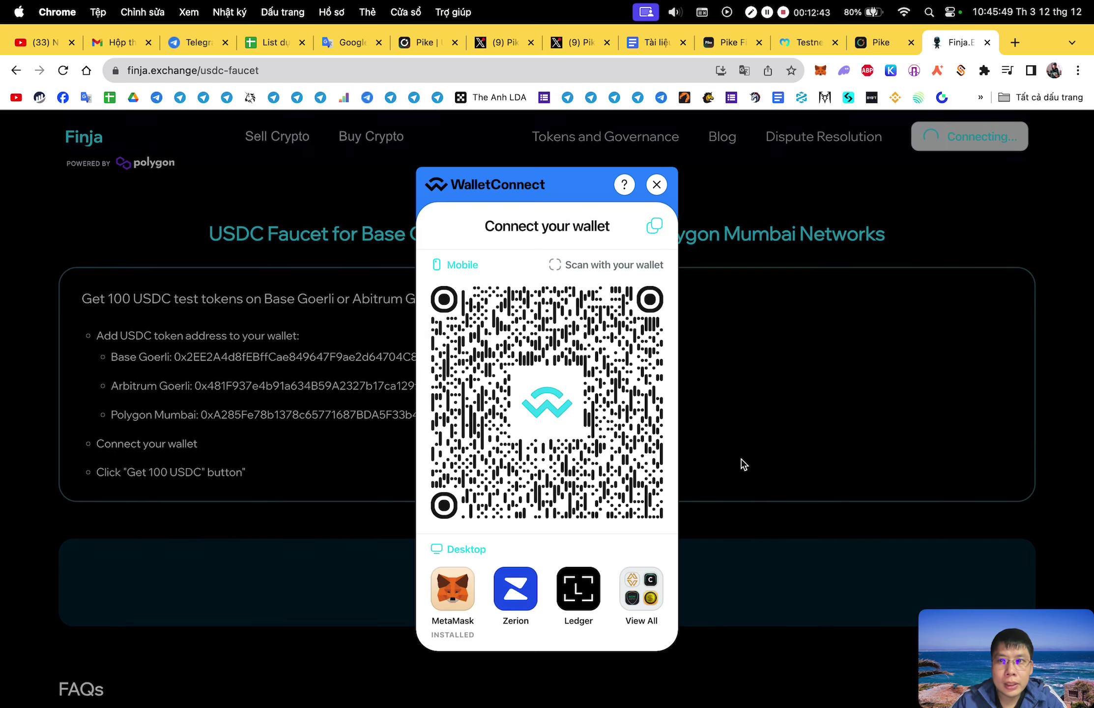
click(464, 639)
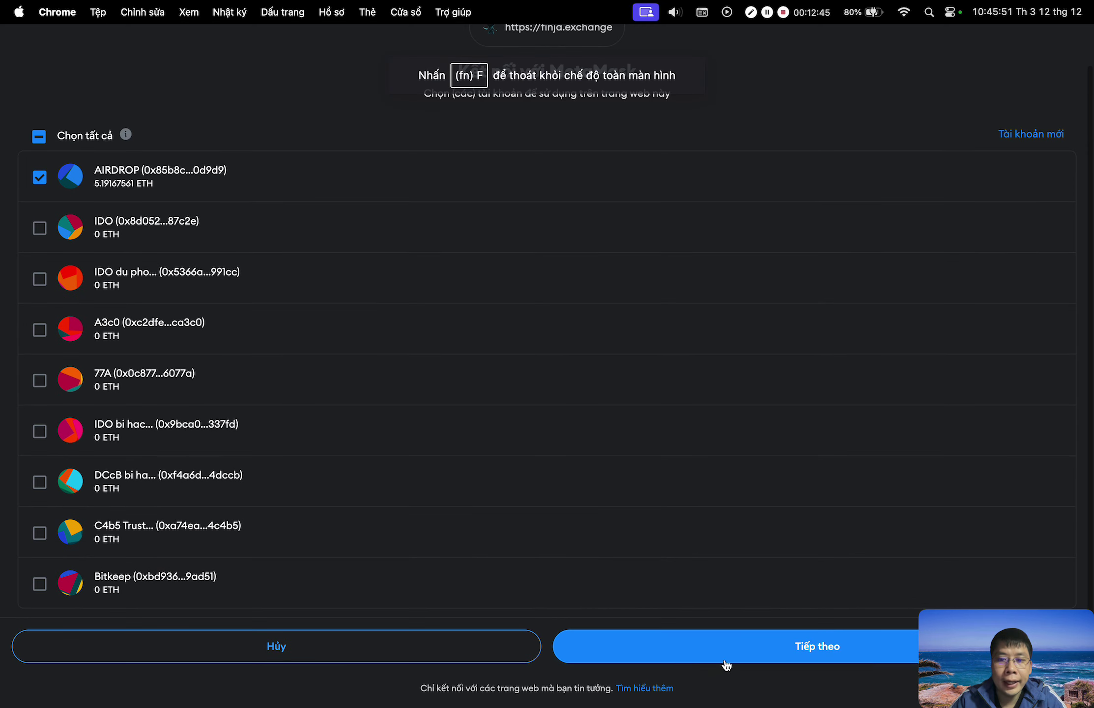
click(726, 664)
click(818, 682)
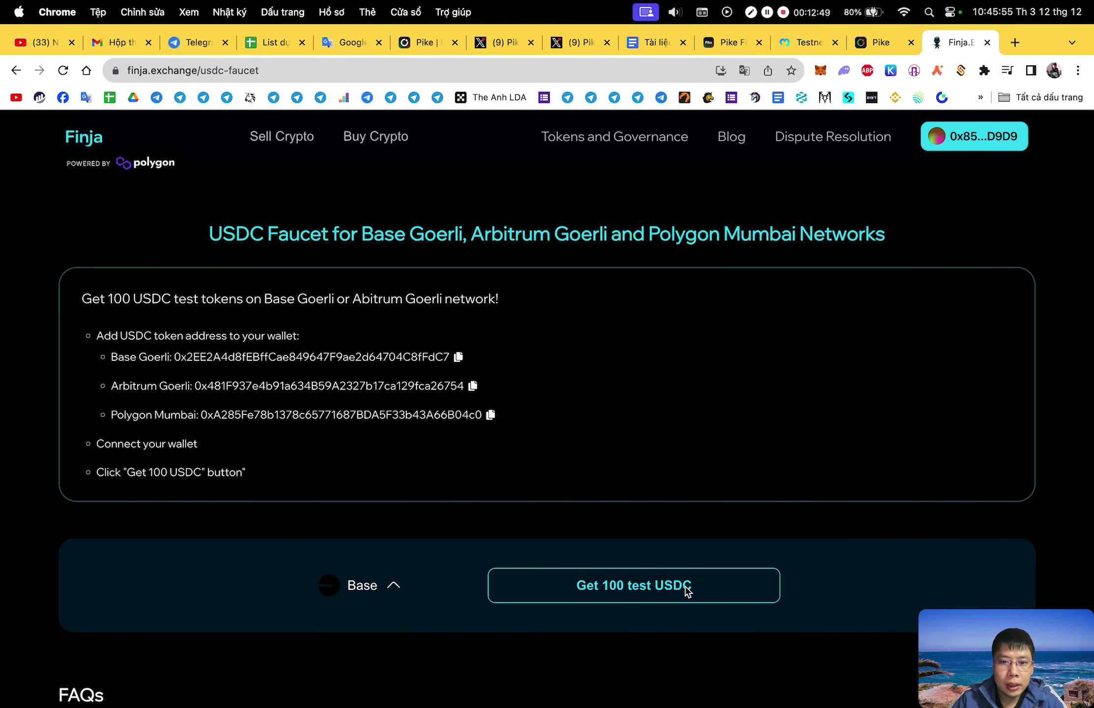
Claim 100 test USDC on Base, reject the duplicate transaction, and check the wallet's tokens and activity.
click(672, 591)
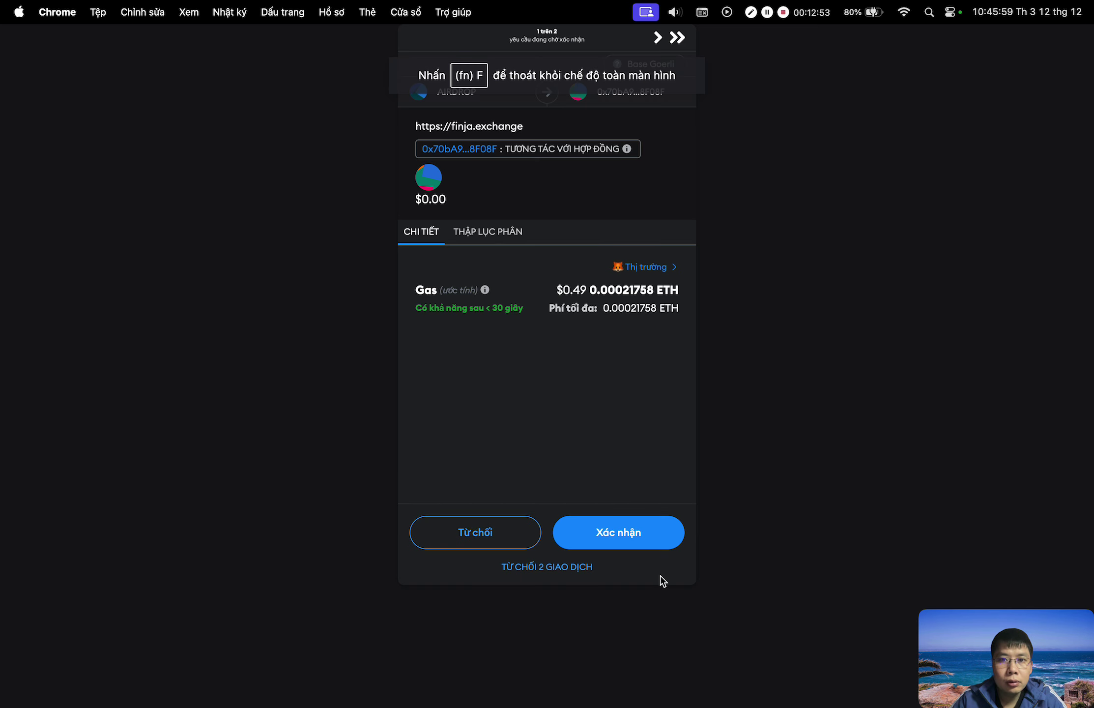
click(643, 526)
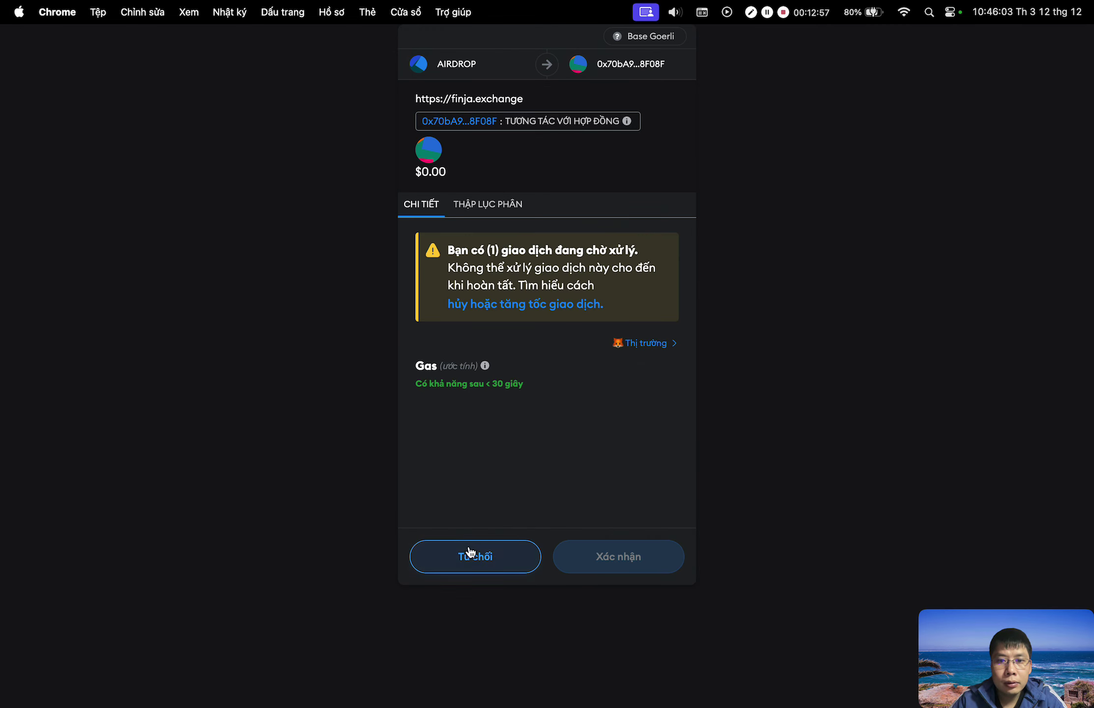
click(470, 555)
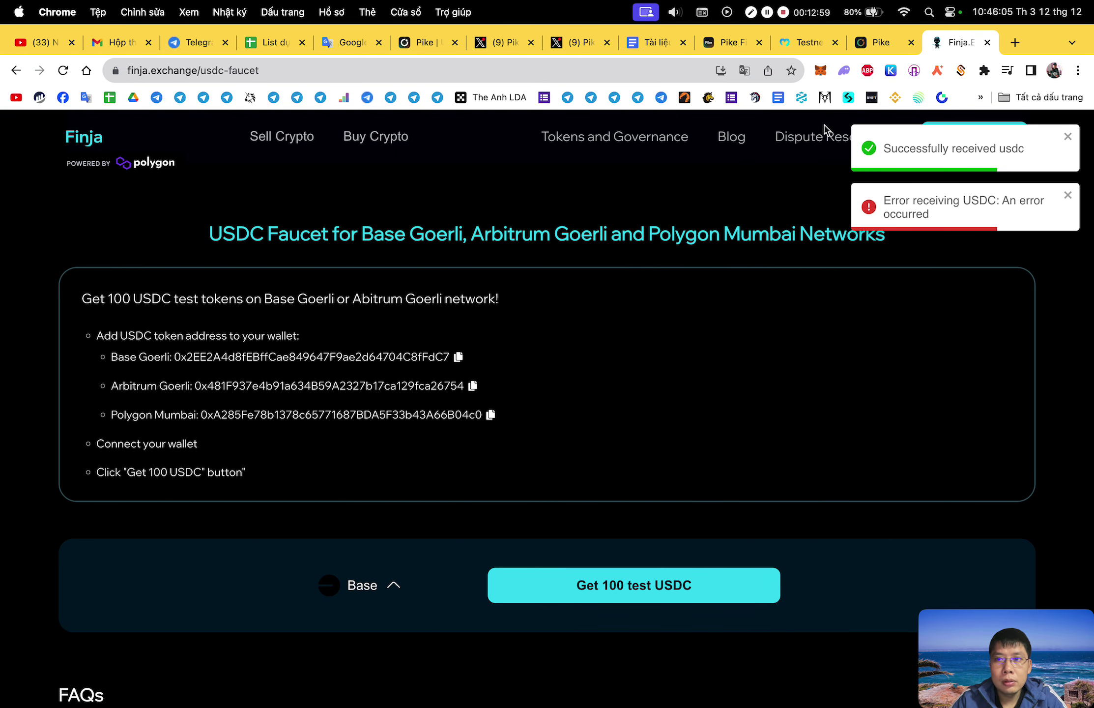
click(820, 70)
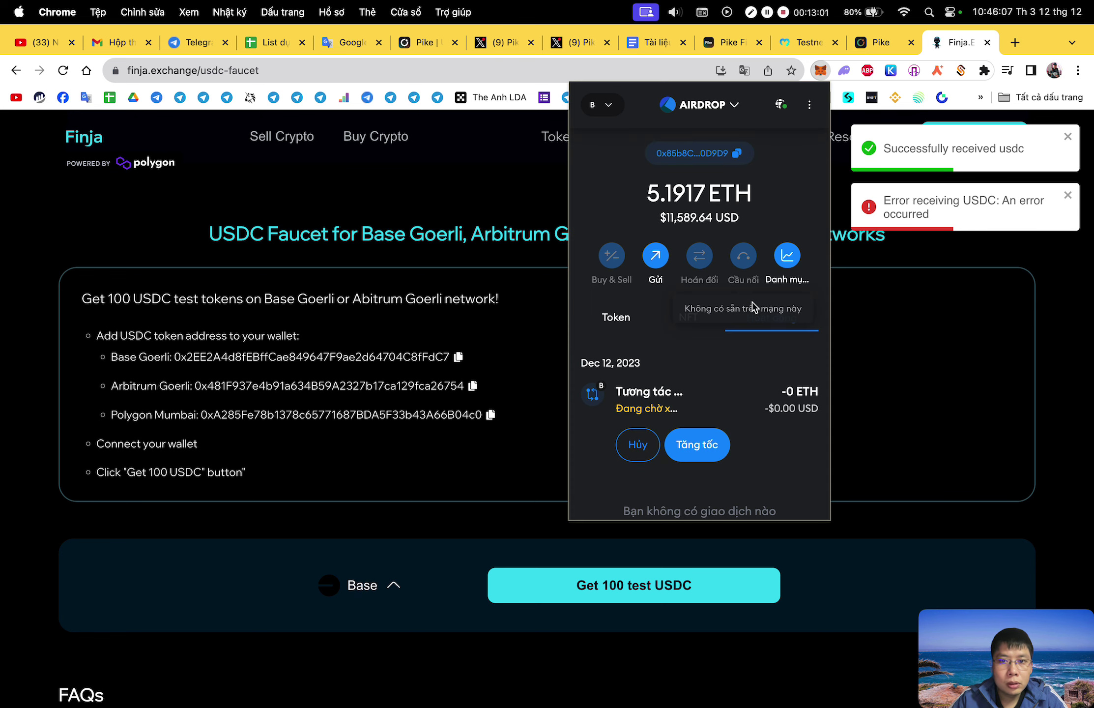
click(617, 320)
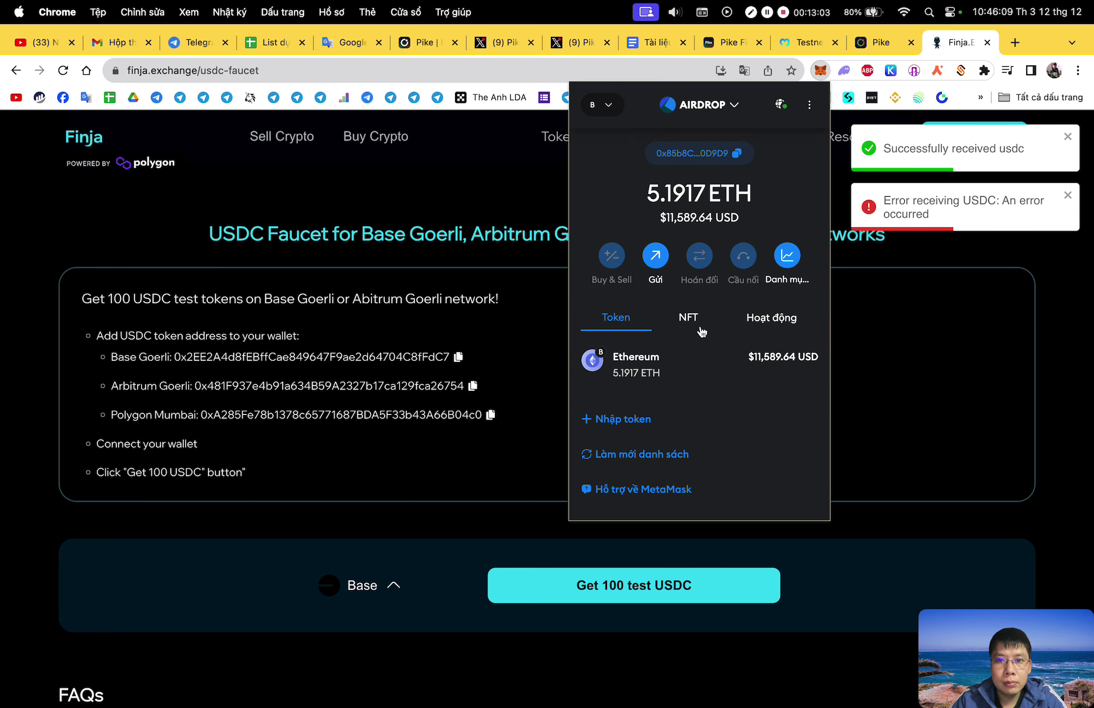
click(773, 318)
click(886, 52)
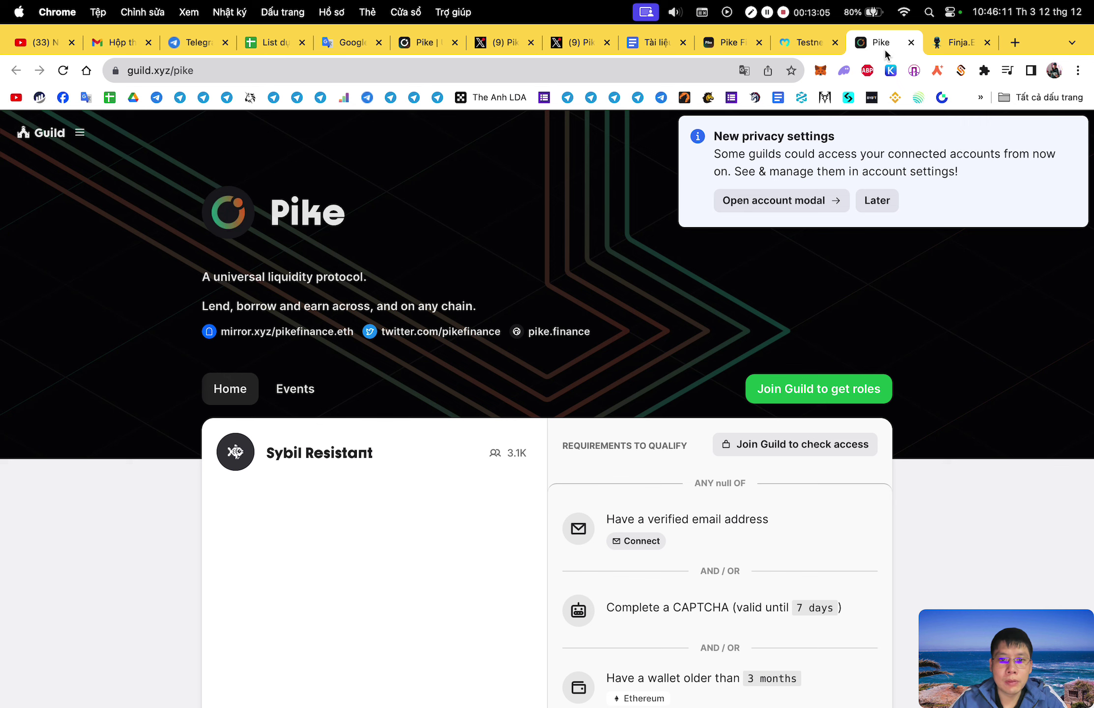
Back on the Pike dashboard, check the wallet's token balances and network in MetaMask.
click(727, 47)
scroll(762, 276, up, 5)
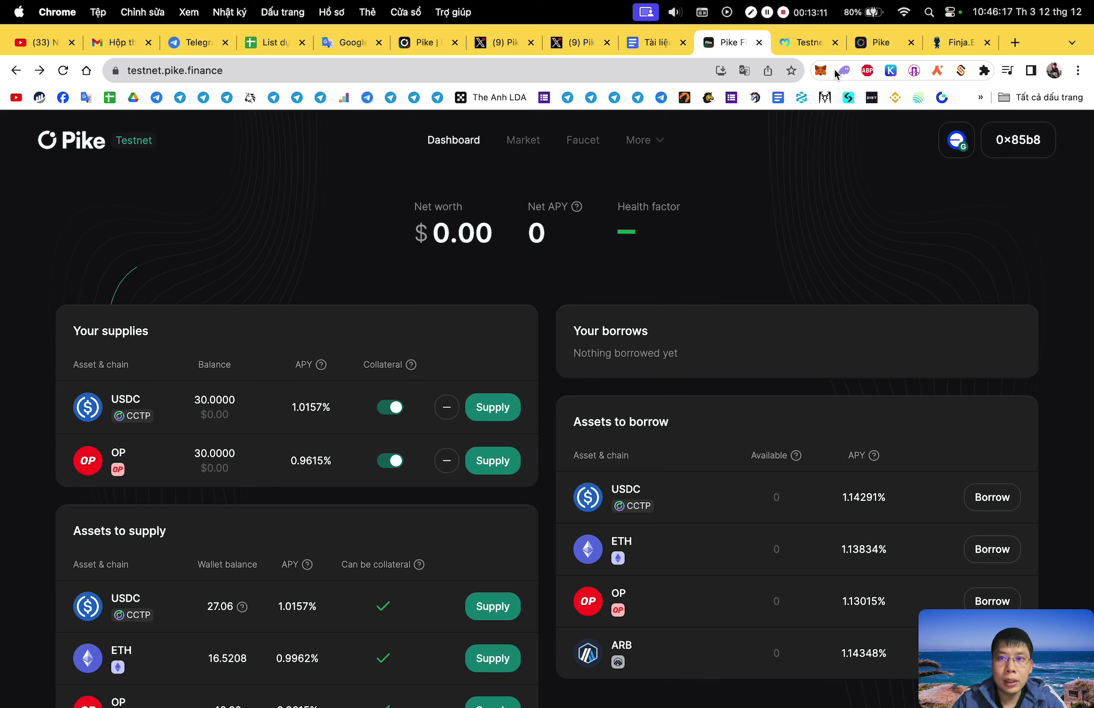
click(821, 70)
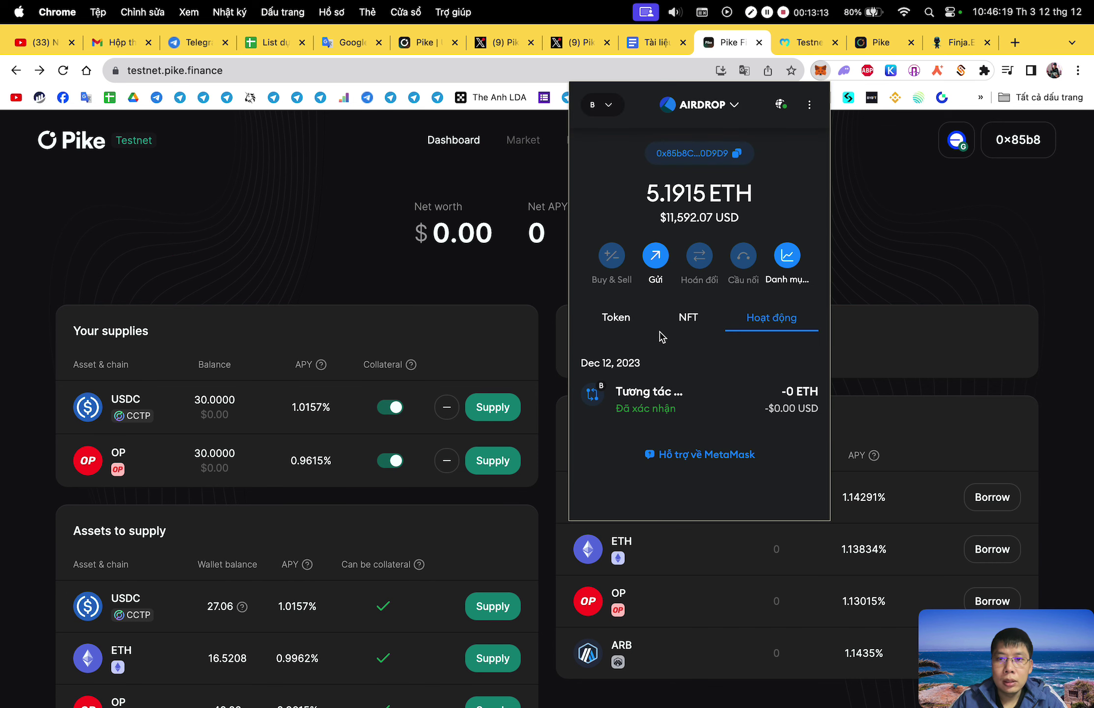
click(626, 321)
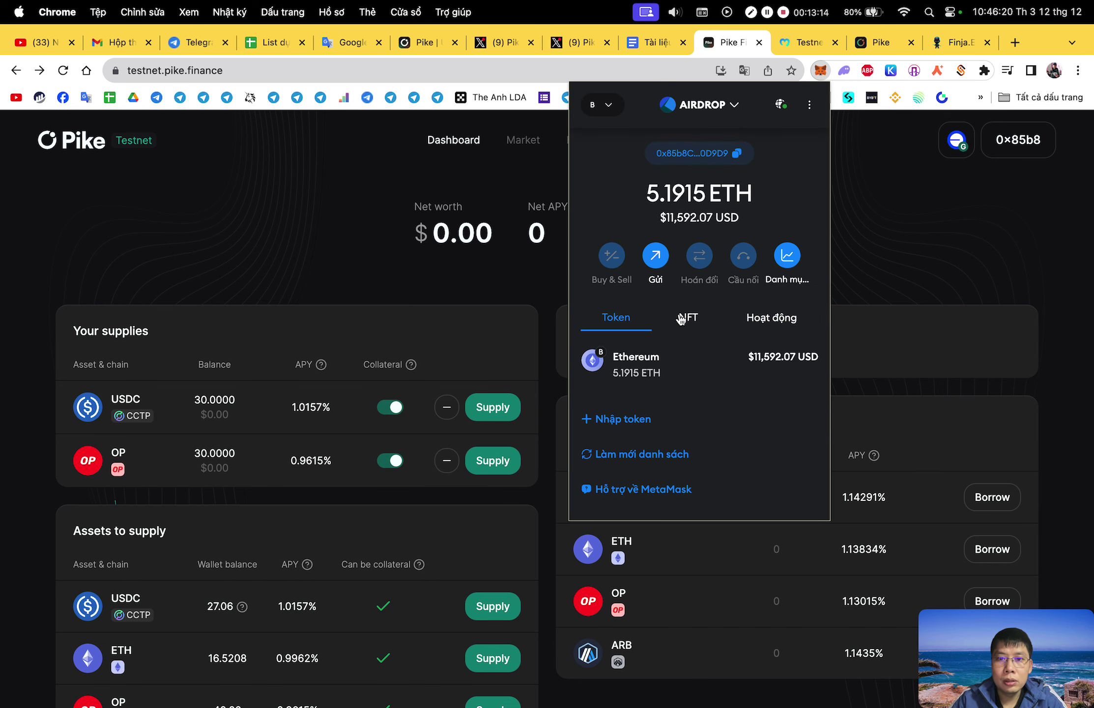
click(609, 105)
click(942, 205)
scroll(767, 442, down, 4)
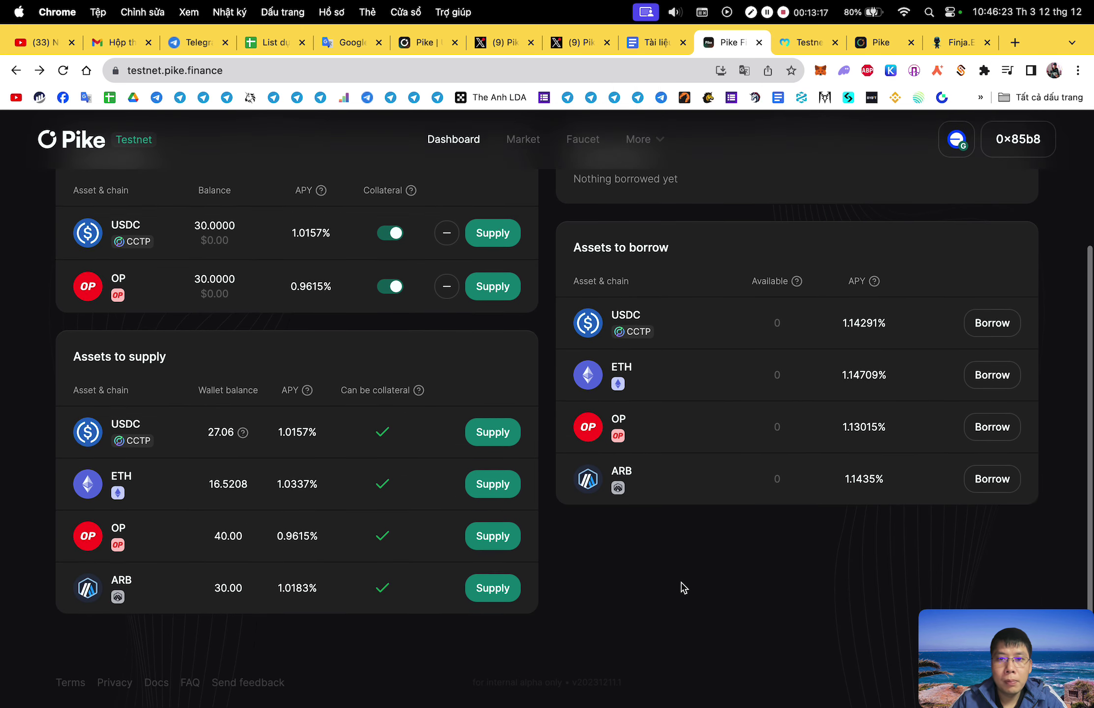
Reload the Pike dashboard and glance at the Supply USDC form before closing it.
right_click(703, 433)
click(745, 499)
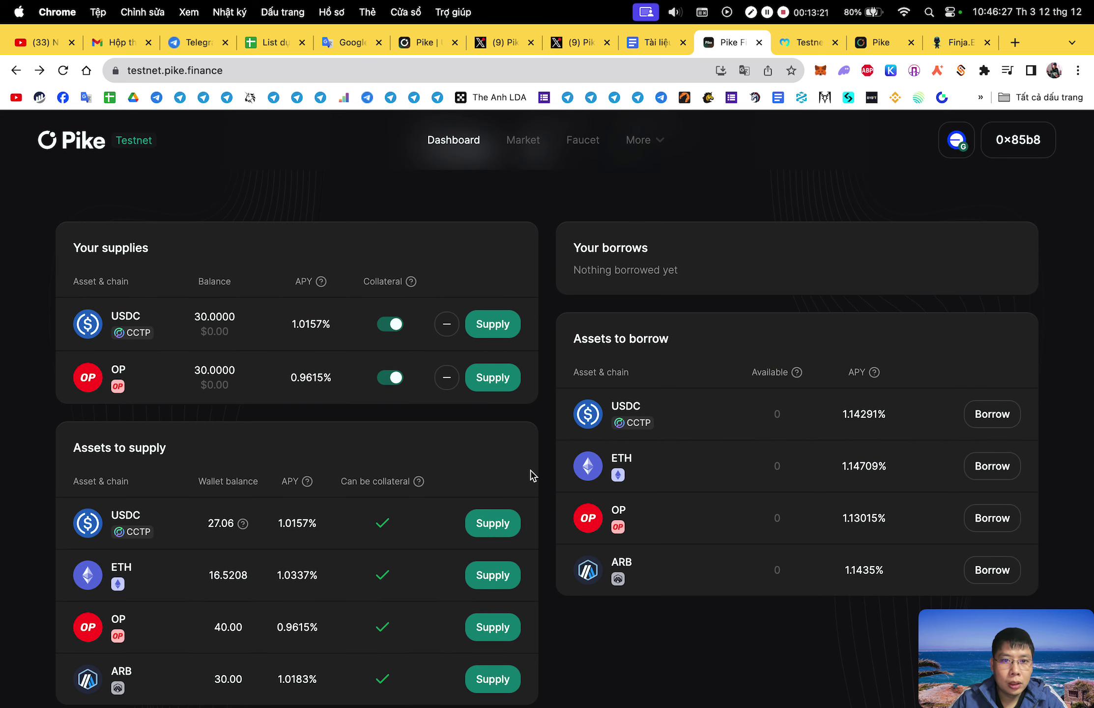
click(501, 527)
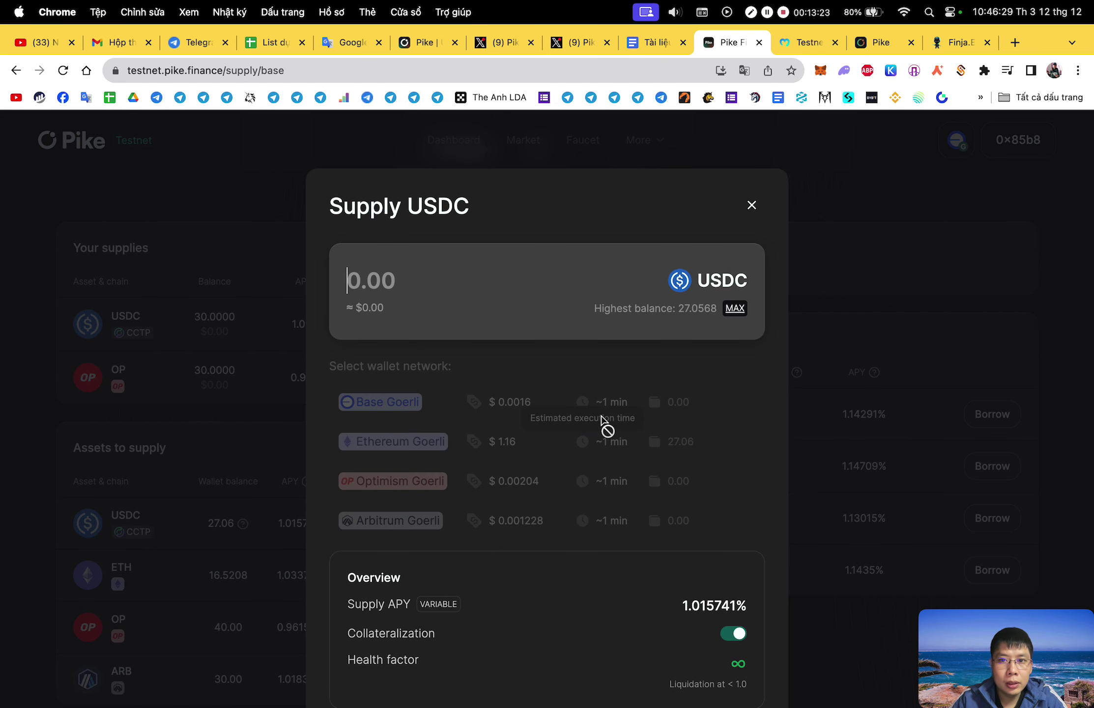
click(752, 206)
View the wallet address on BaseScan and inspect the latest Claim USDC transaction.
mouse_move(954, 151)
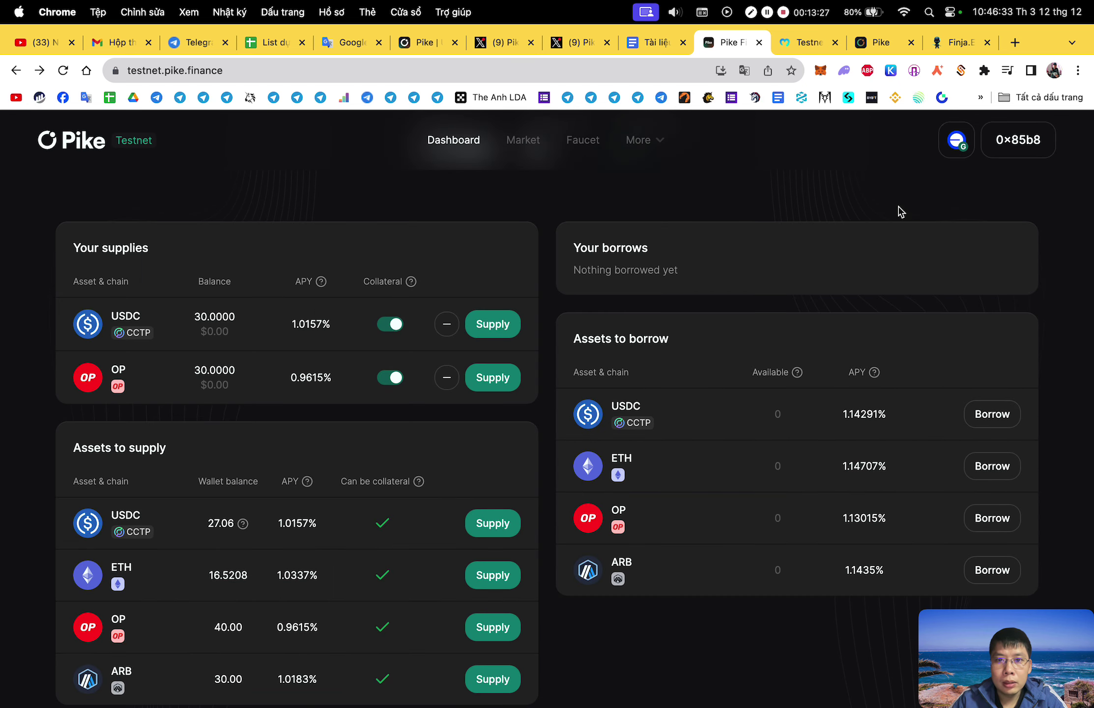
click(821, 71)
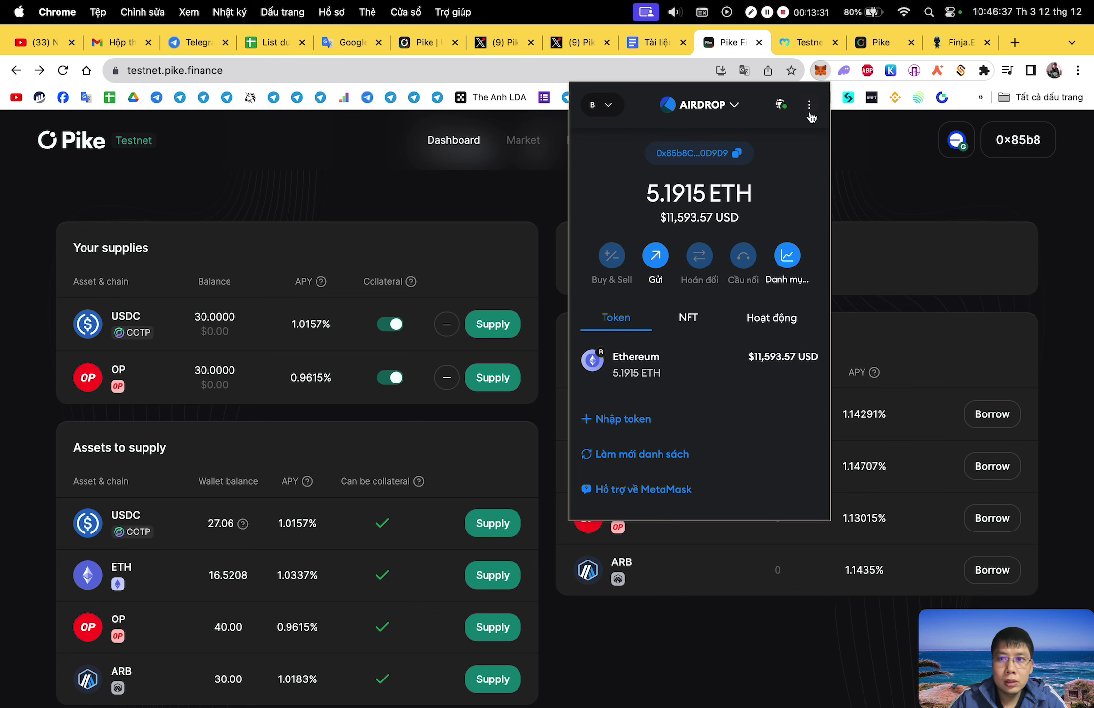
click(810, 105)
click(770, 177)
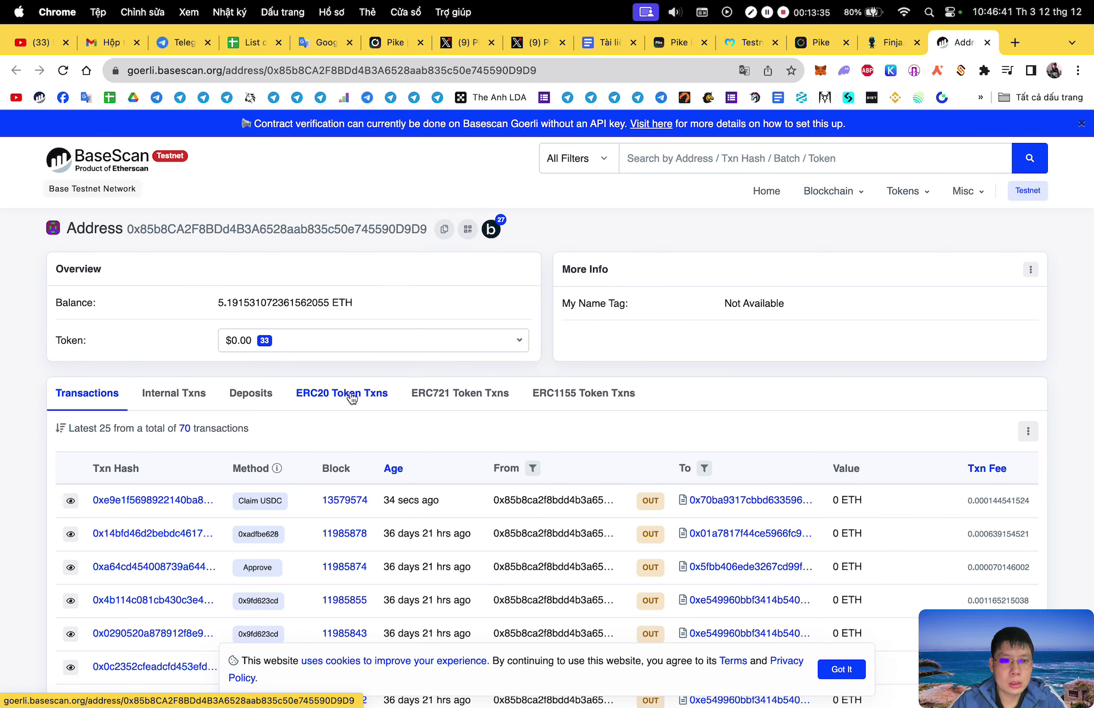
click(153, 500)
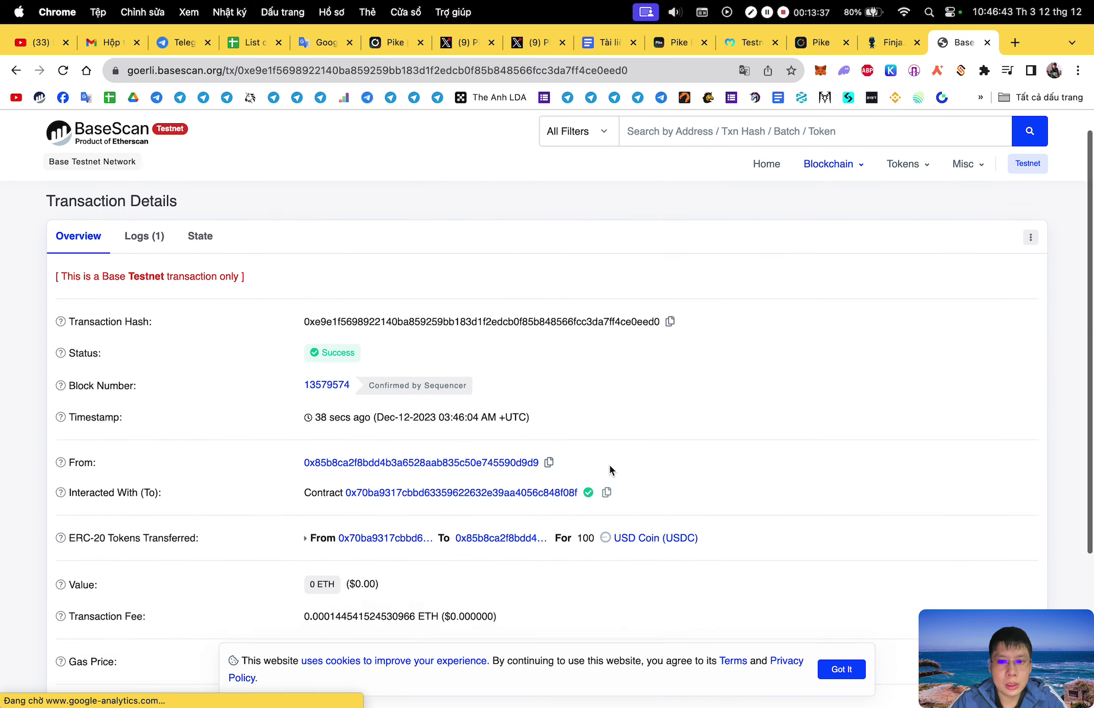
Close the BaseScan tab and return to the Pike Finance testnet dashboard.
click(987, 42)
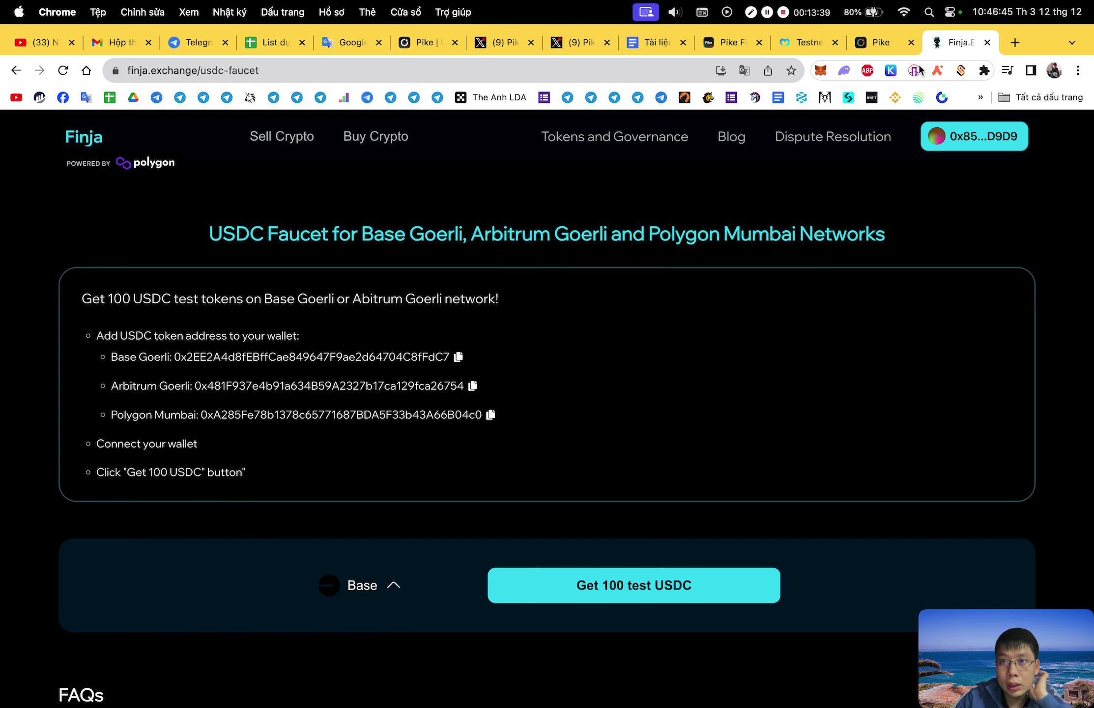
click(808, 44)
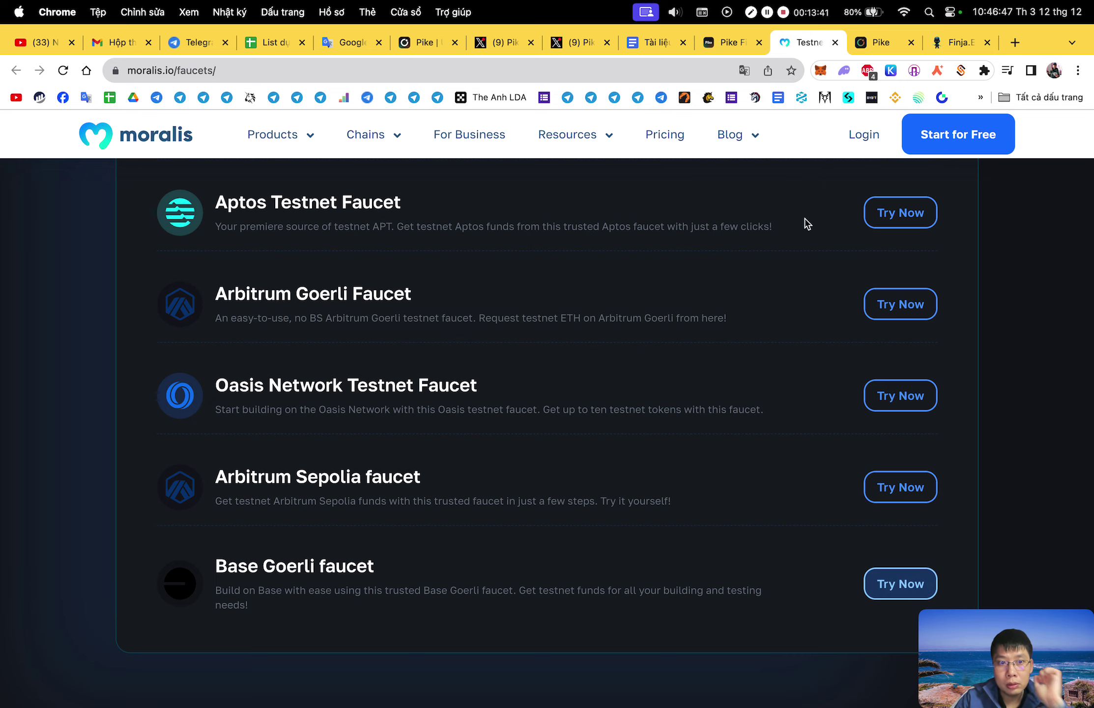
scroll(807, 223, up, 3)
click(736, 51)
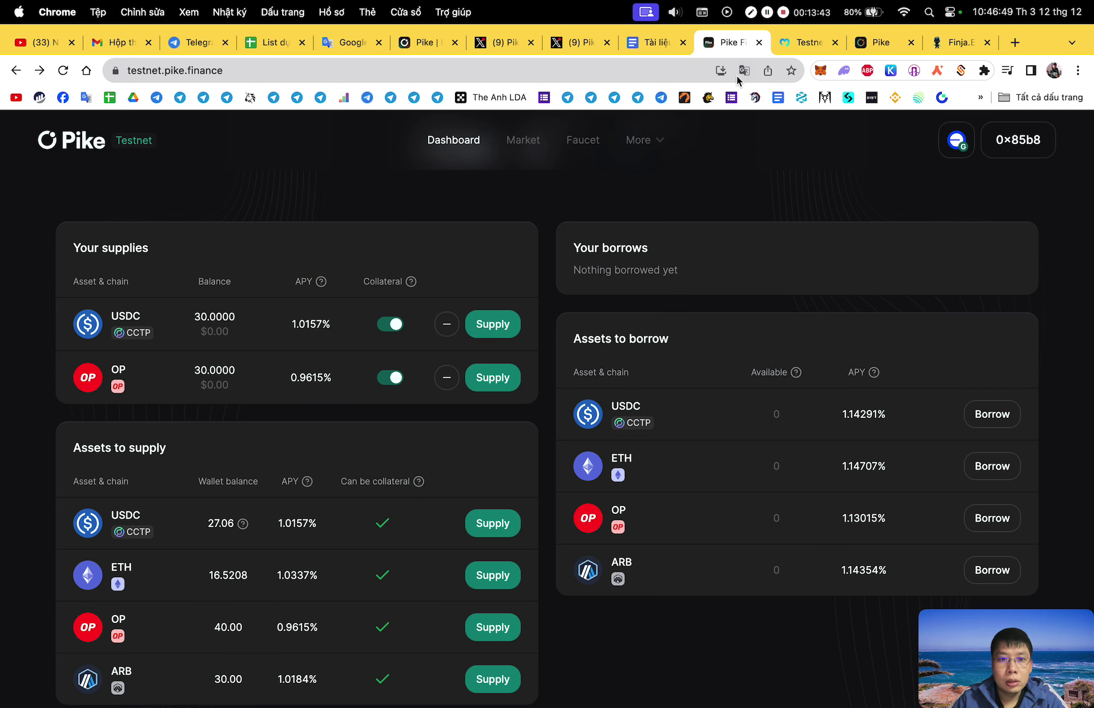
scroll(499, 546, down, 2)
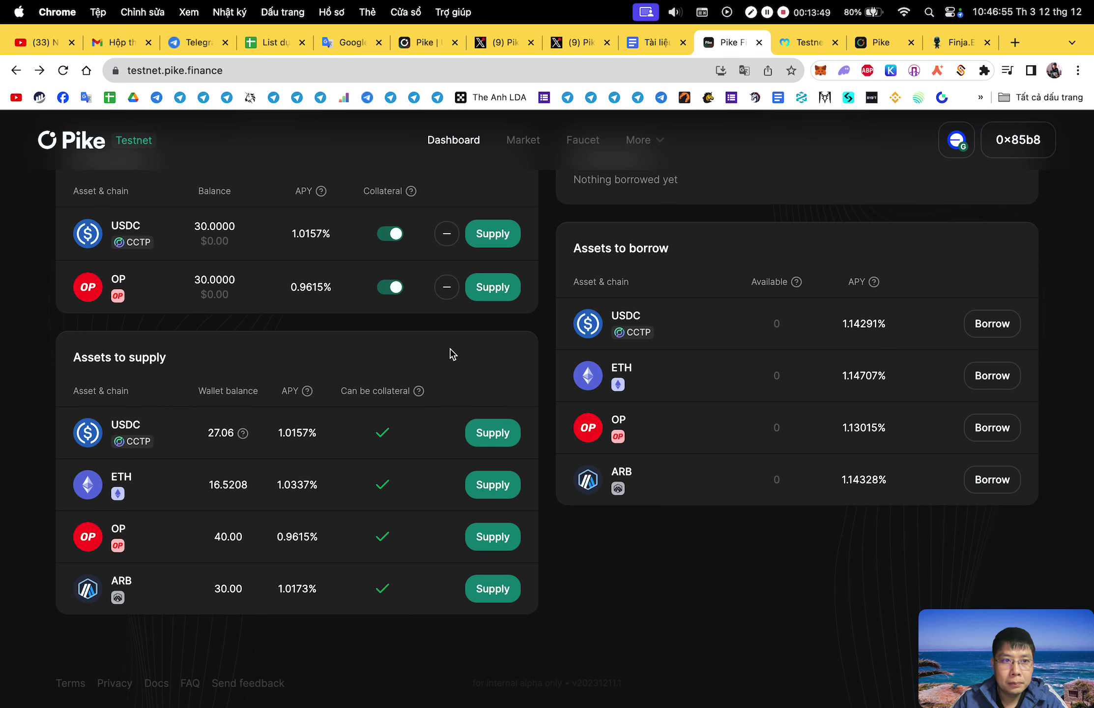
scroll(506, 353, up, 2)
Check the USDC Supply form, then the Borrow USDC form requiring a prior deposit.
click(508, 350)
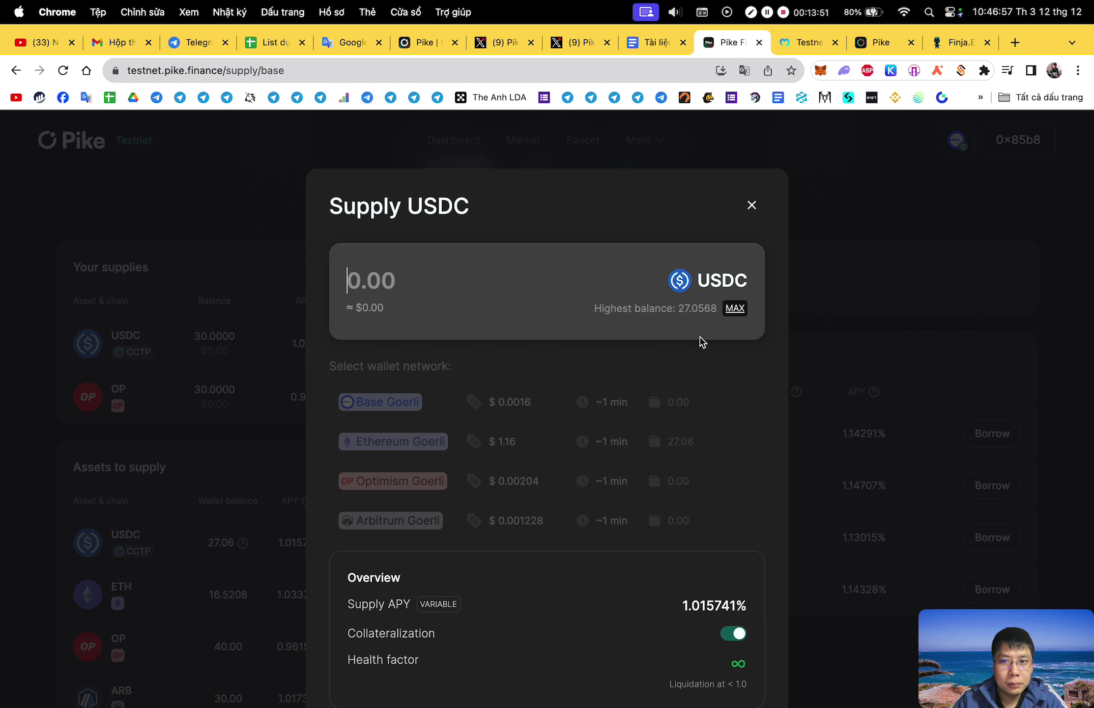
scroll(668, 363, down, 2)
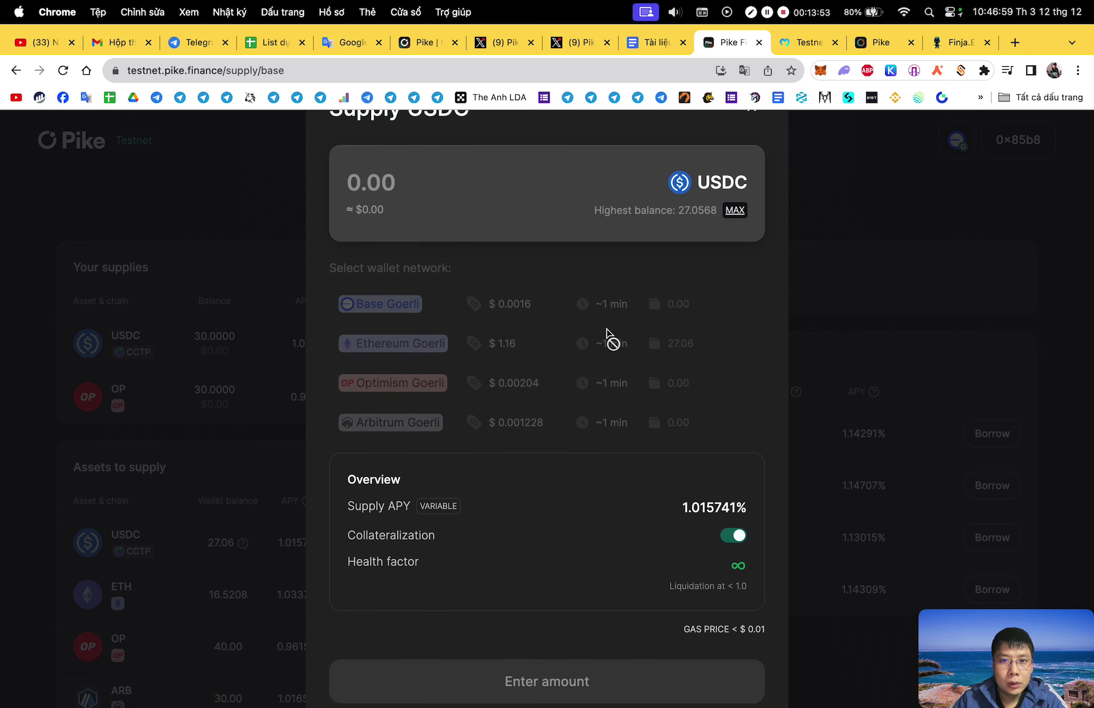
click(832, 184)
click(996, 445)
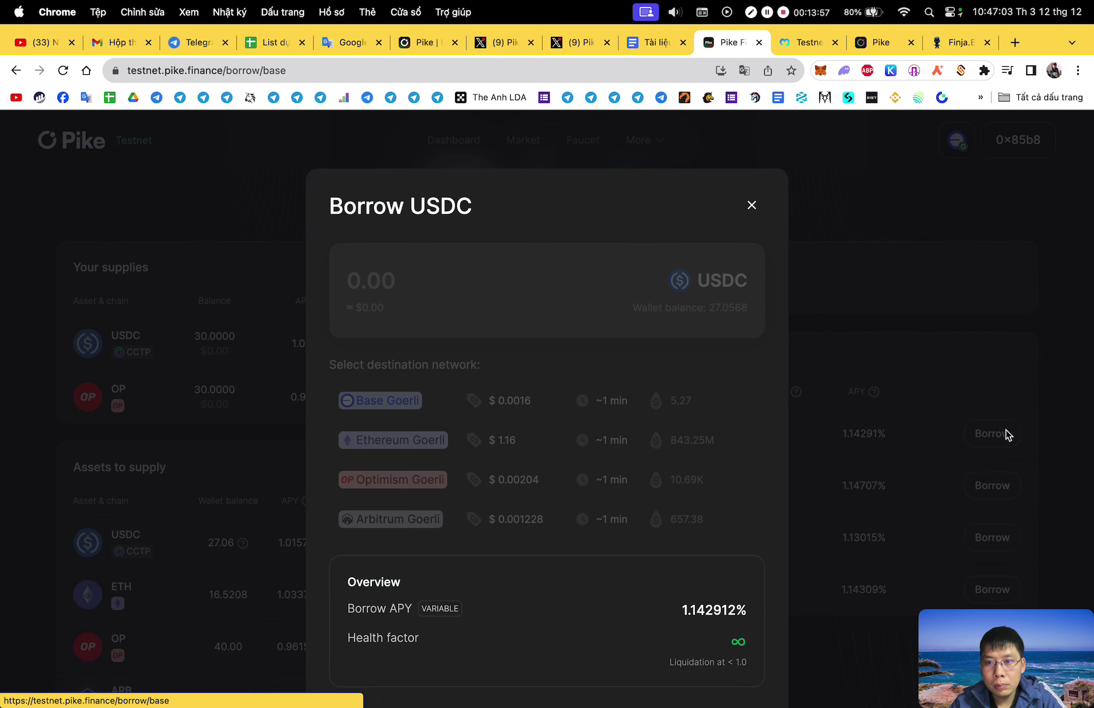
scroll(825, 423, down, 5)
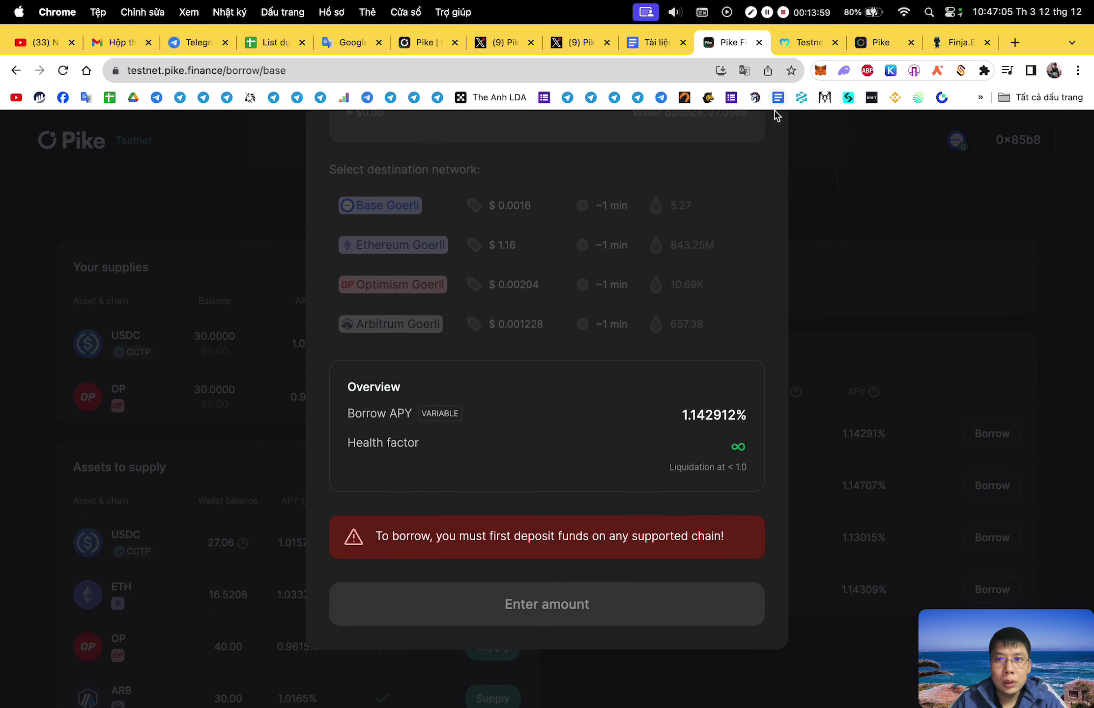
scroll(760, 177, up, 5)
click(754, 201)
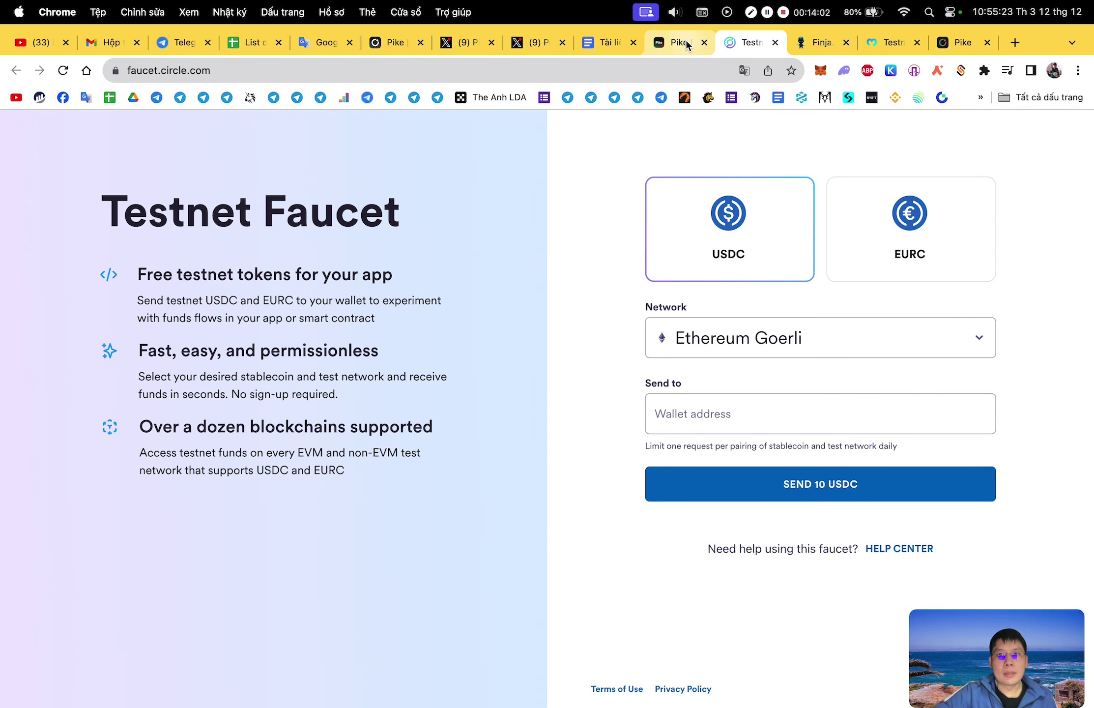
Glance at the Pike and Circle faucet pages and close the Finja tab.
click(686, 40)
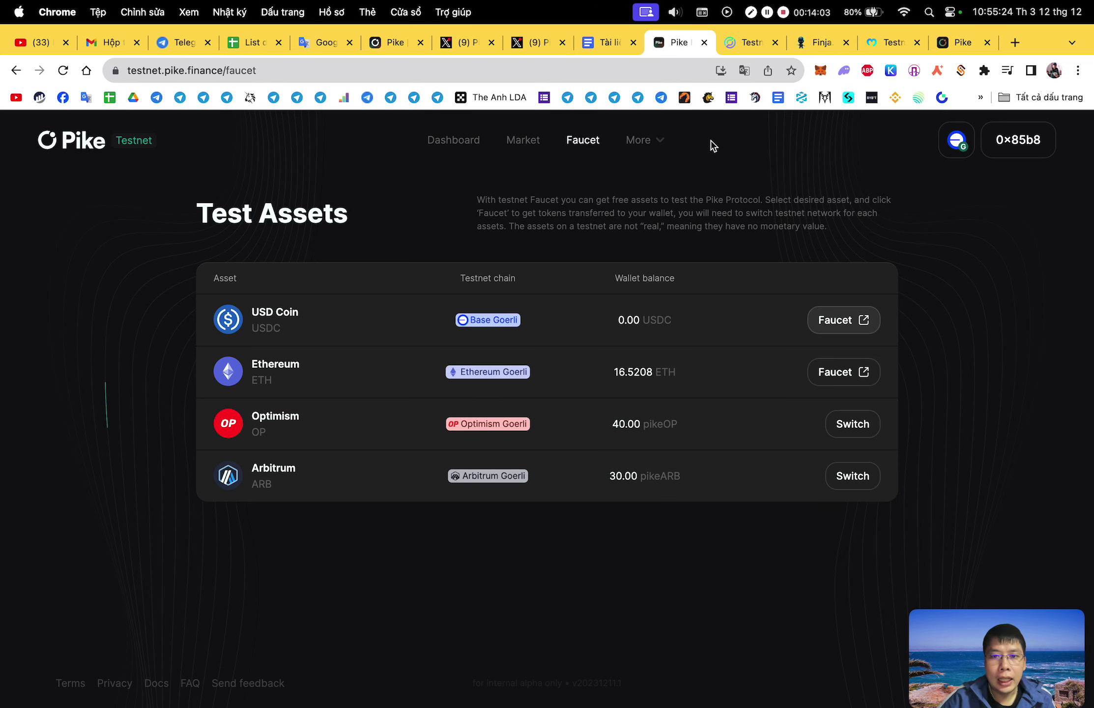
click(726, 50)
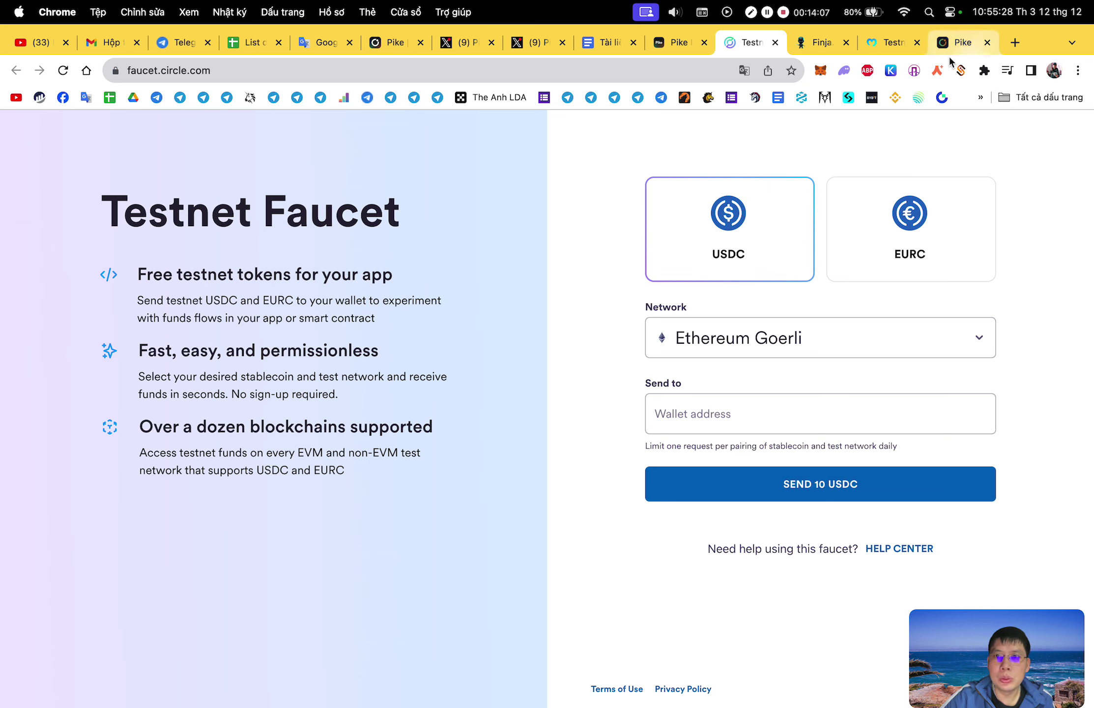
click(846, 42)
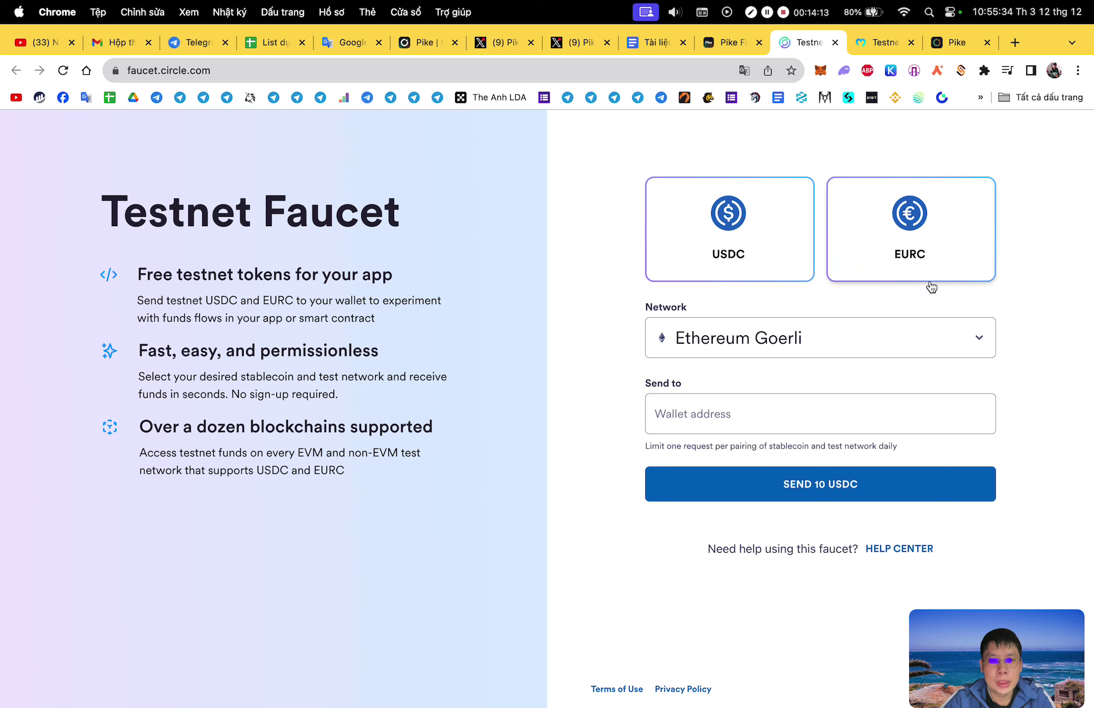
scroll(1004, 345, down, 1)
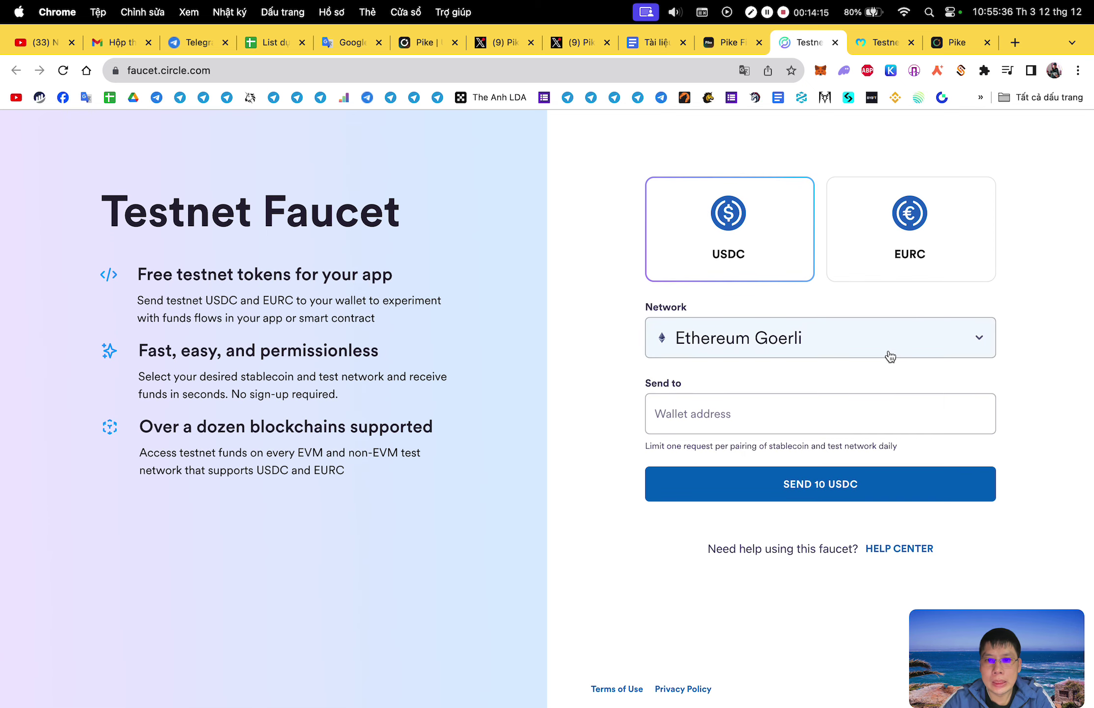
click(817, 408)
click(818, 150)
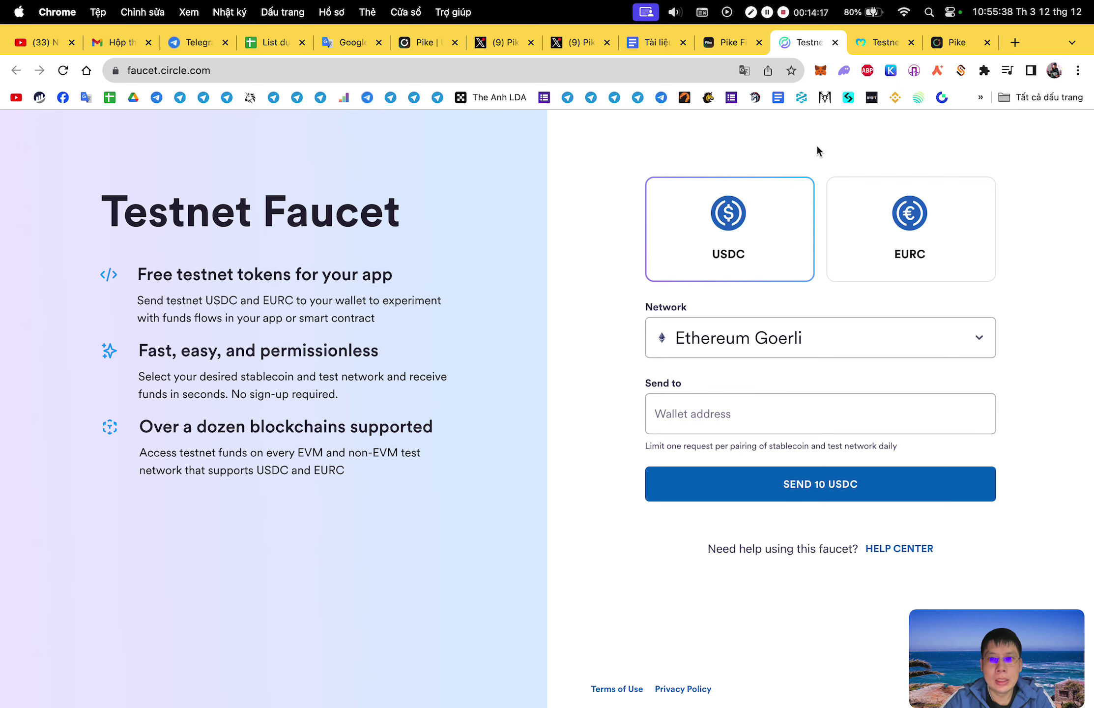
Return to the Pike dashboard and scroll down to the supplied assets.
click(735, 47)
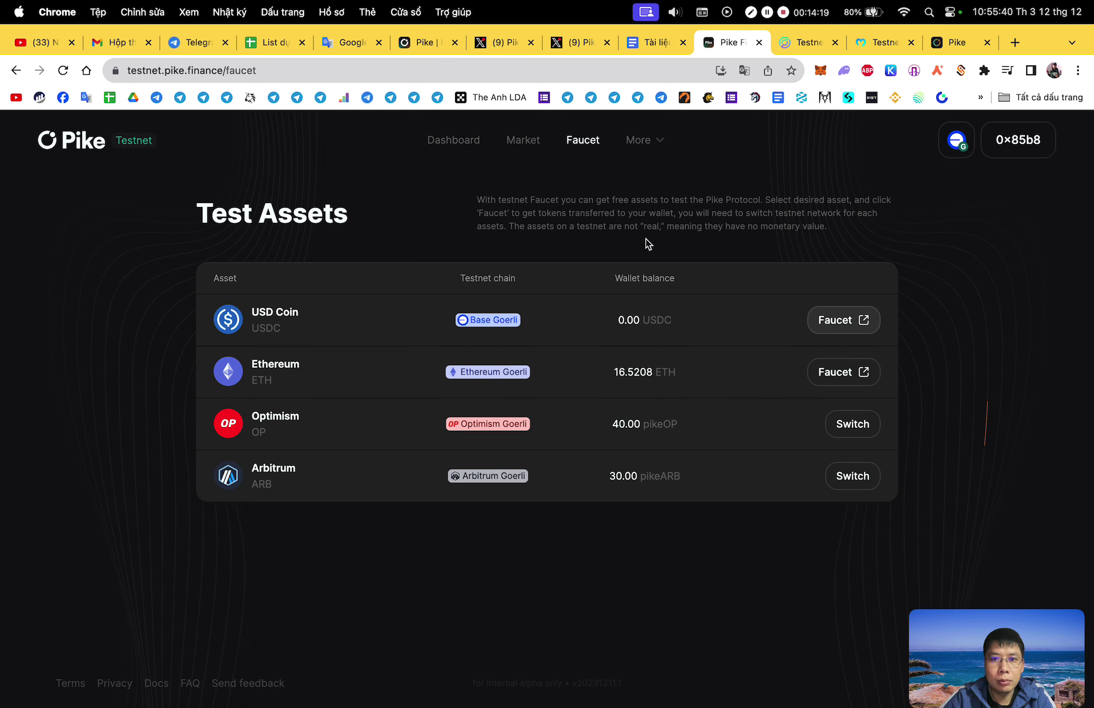
click(462, 146)
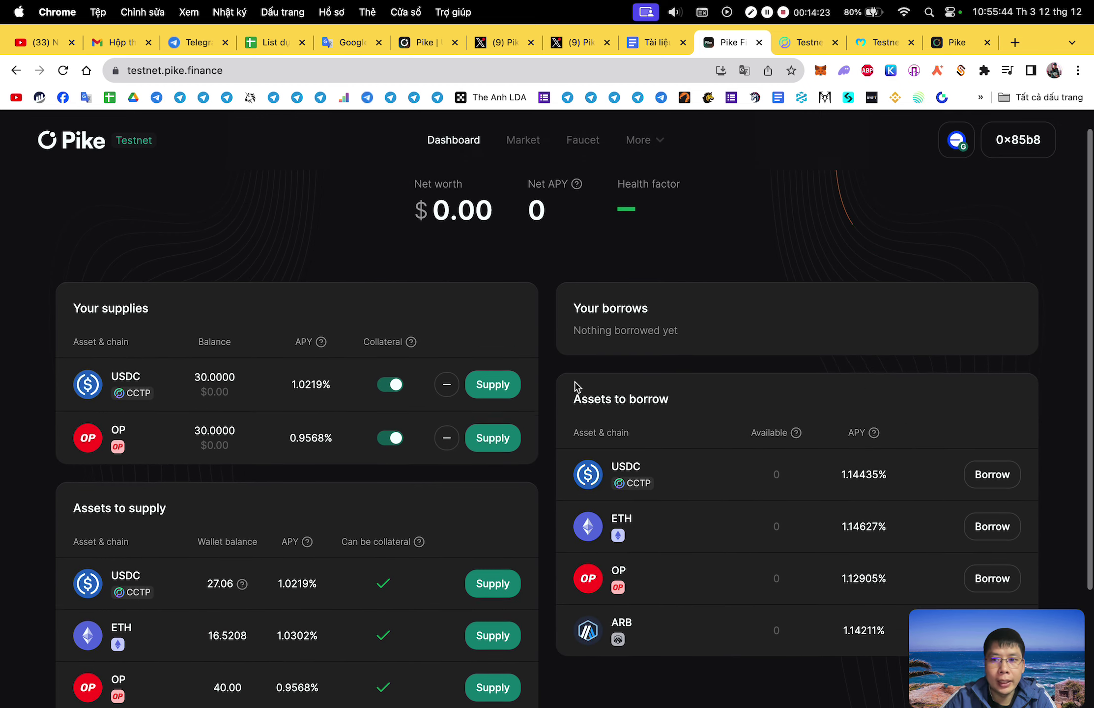
click(665, 149)
scroll(879, 320, down, 3)
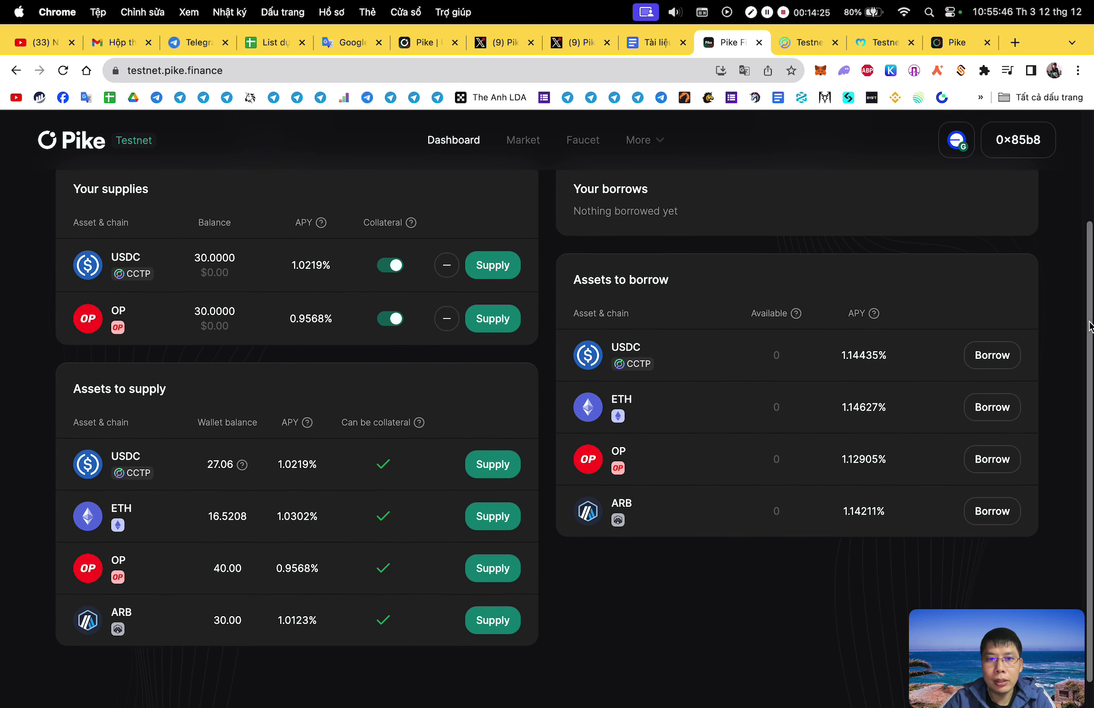
click(655, 42)
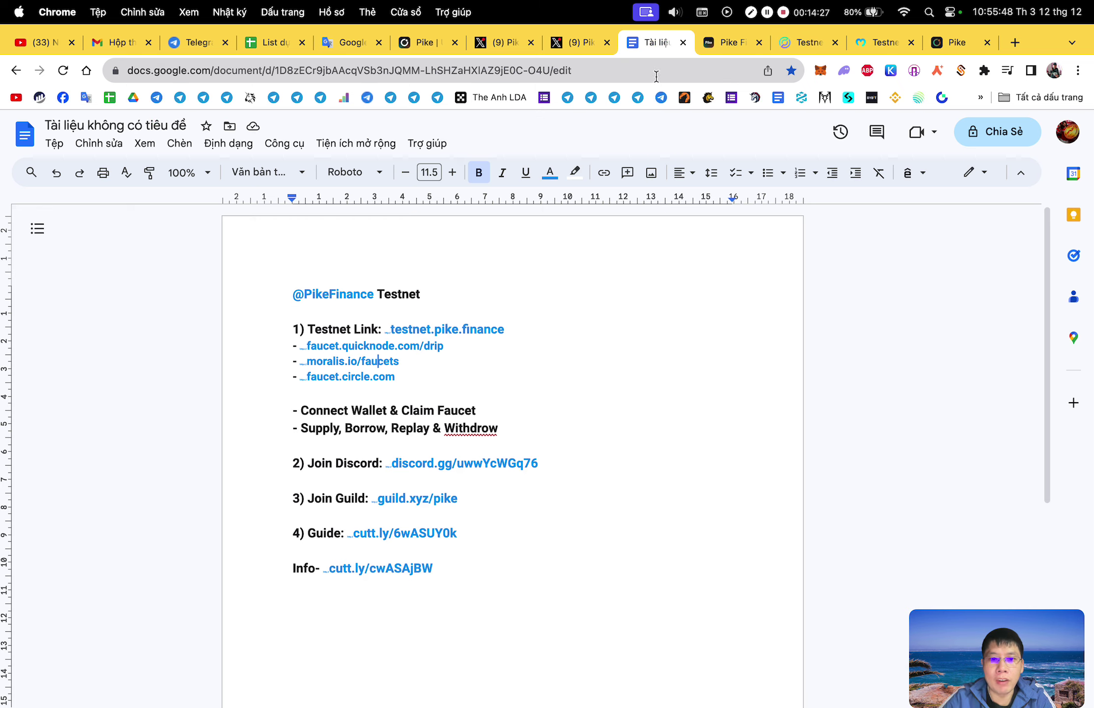
double_click(367, 432)
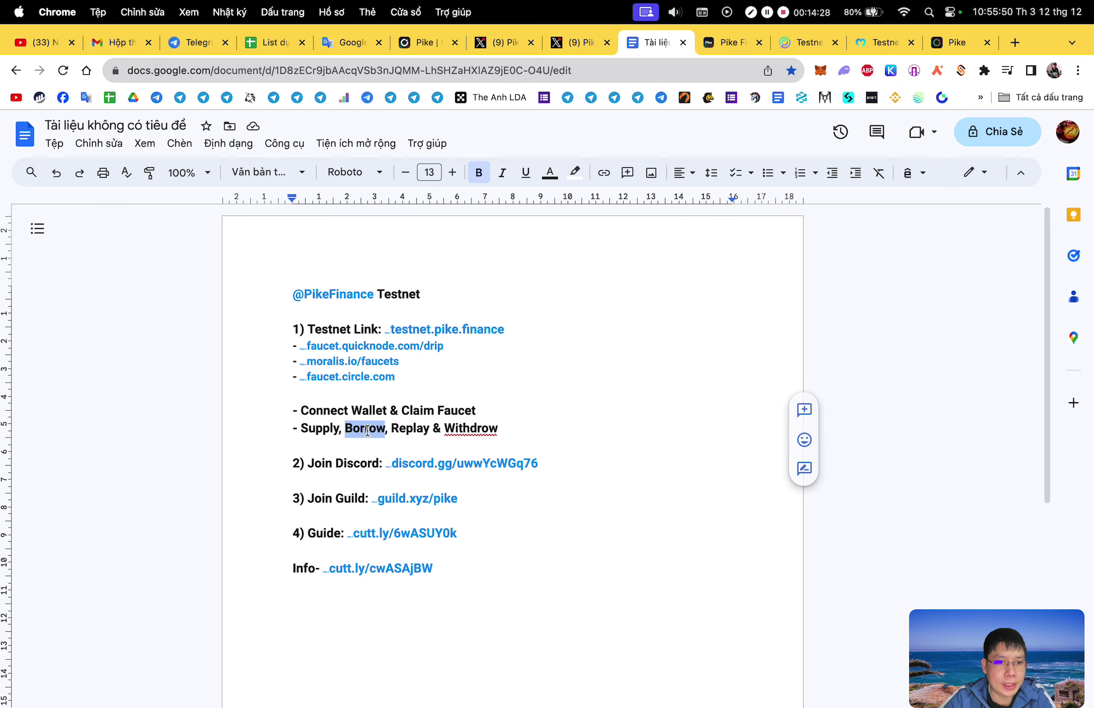
double_click(411, 430)
double_click(472, 430)
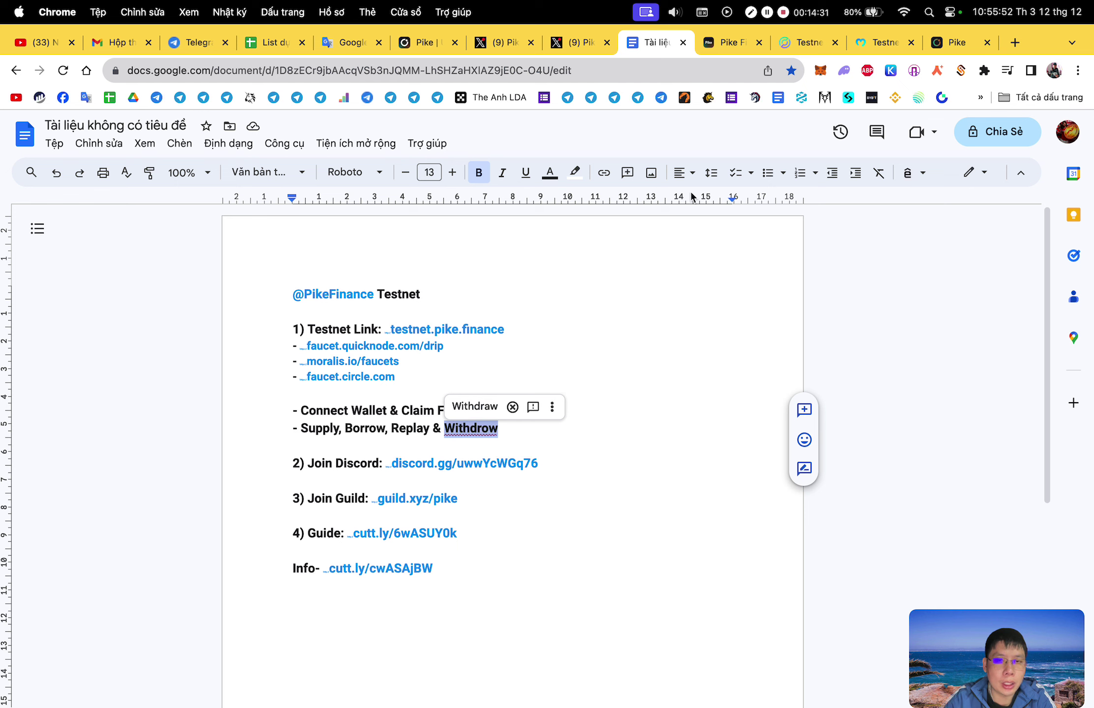
click(729, 43)
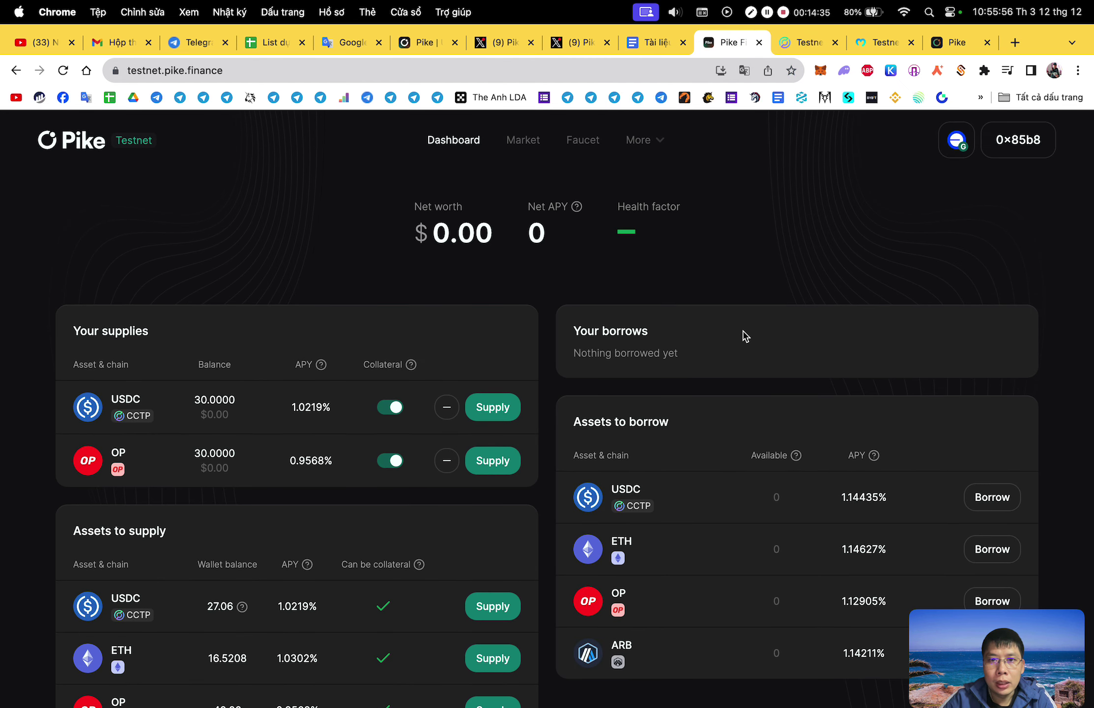
Review the Market page's asset rates, then return to the dashboard via the Faucet page.
click(537, 147)
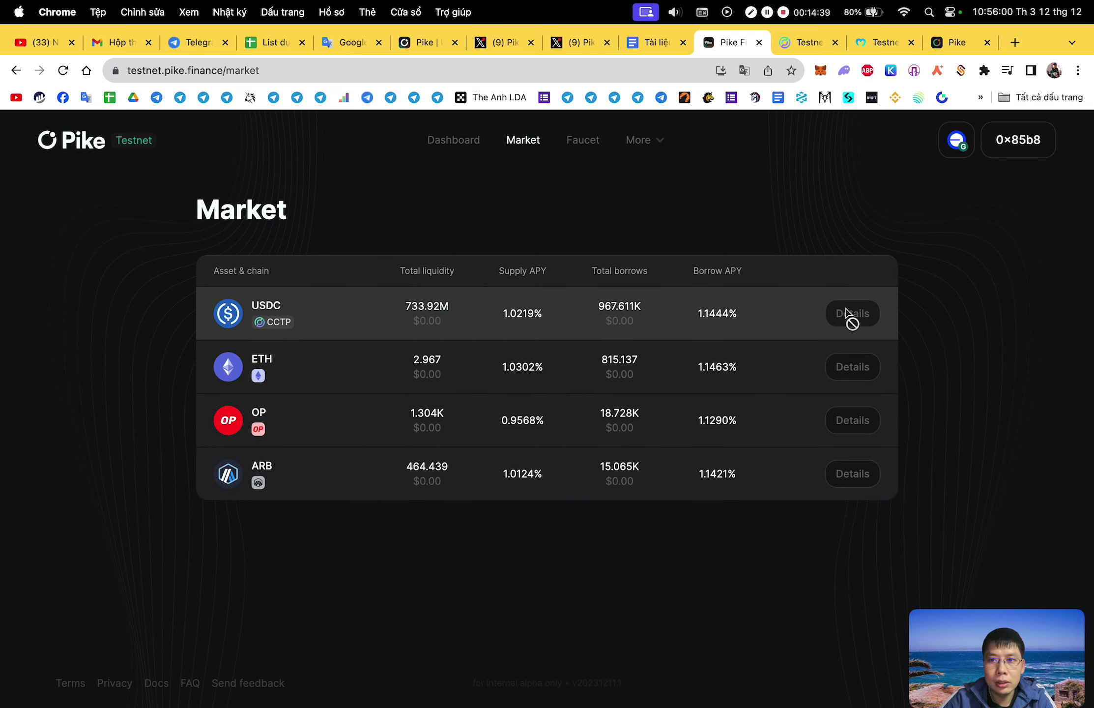
mouse_move(263, 324)
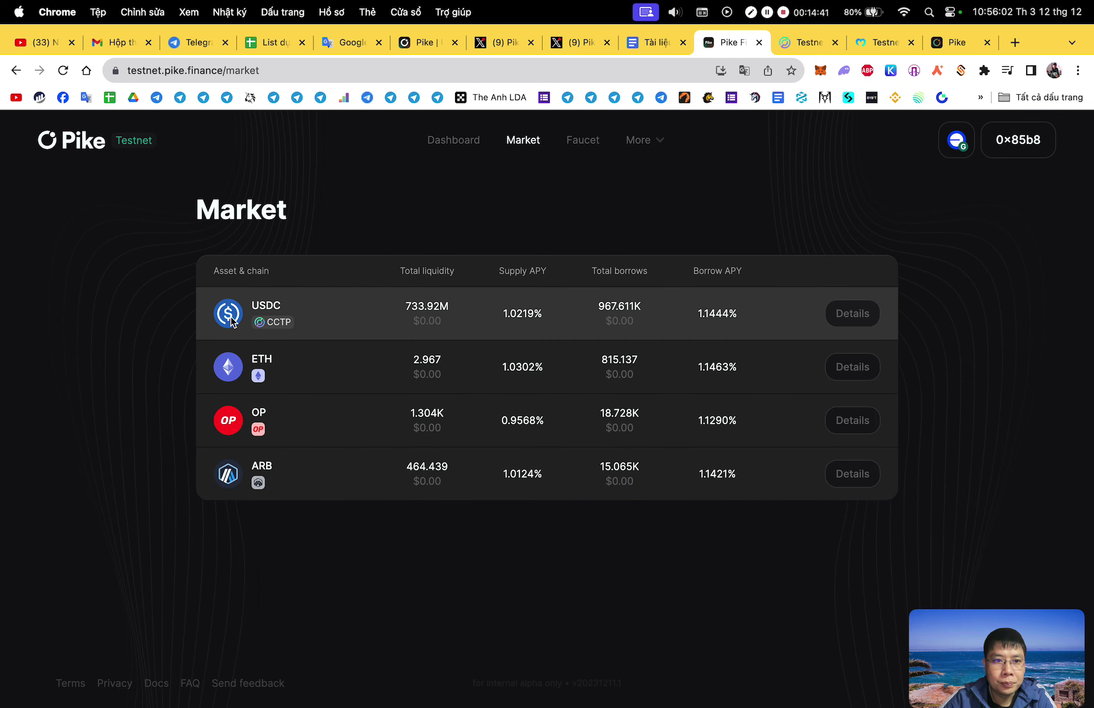
click(585, 141)
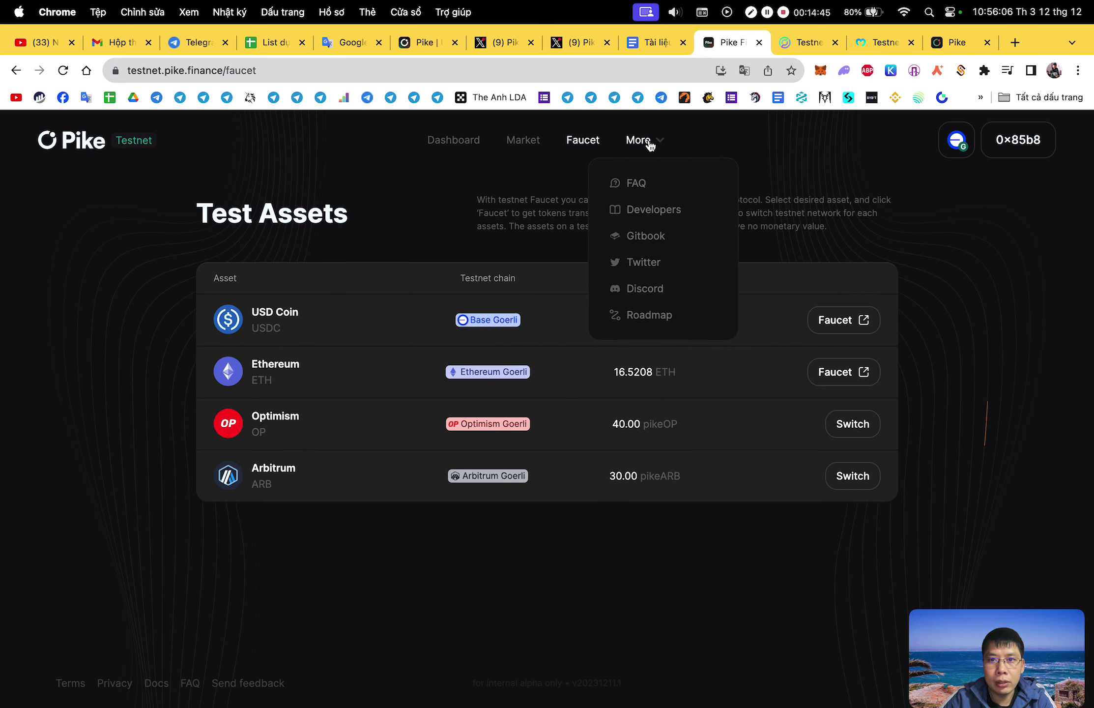
click(452, 147)
scroll(714, 276, down, 4)
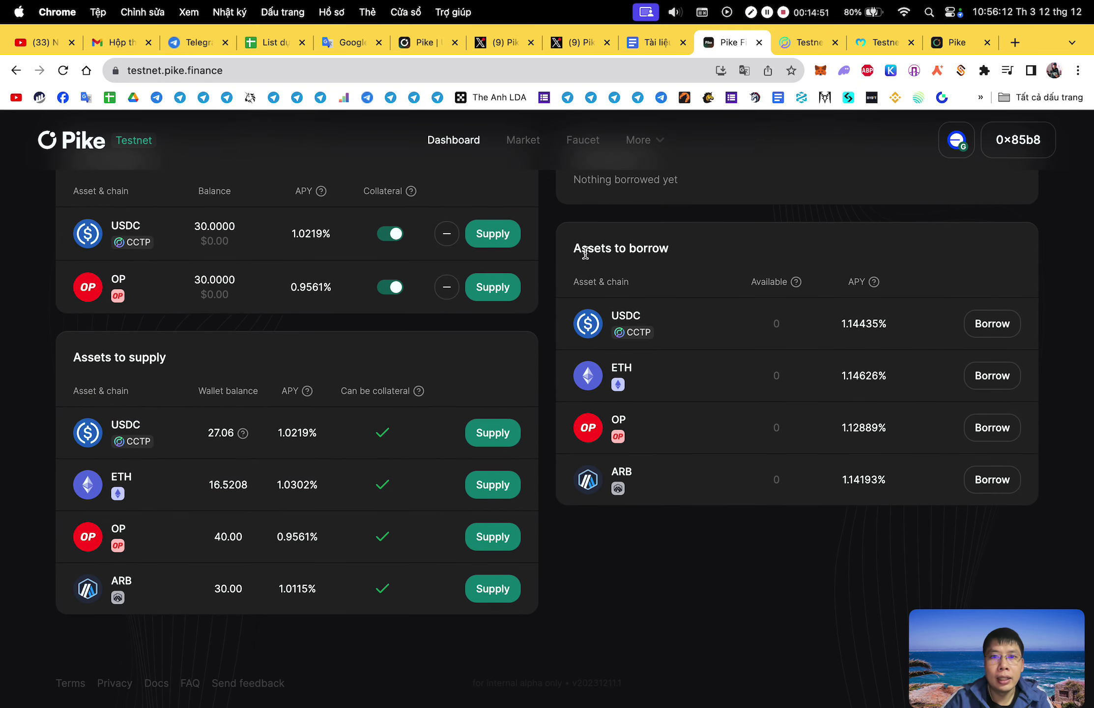
Check the Assets to borrow section showing 0 available, then revisit the faucets and dashboard.
drag(569, 252, 706, 252)
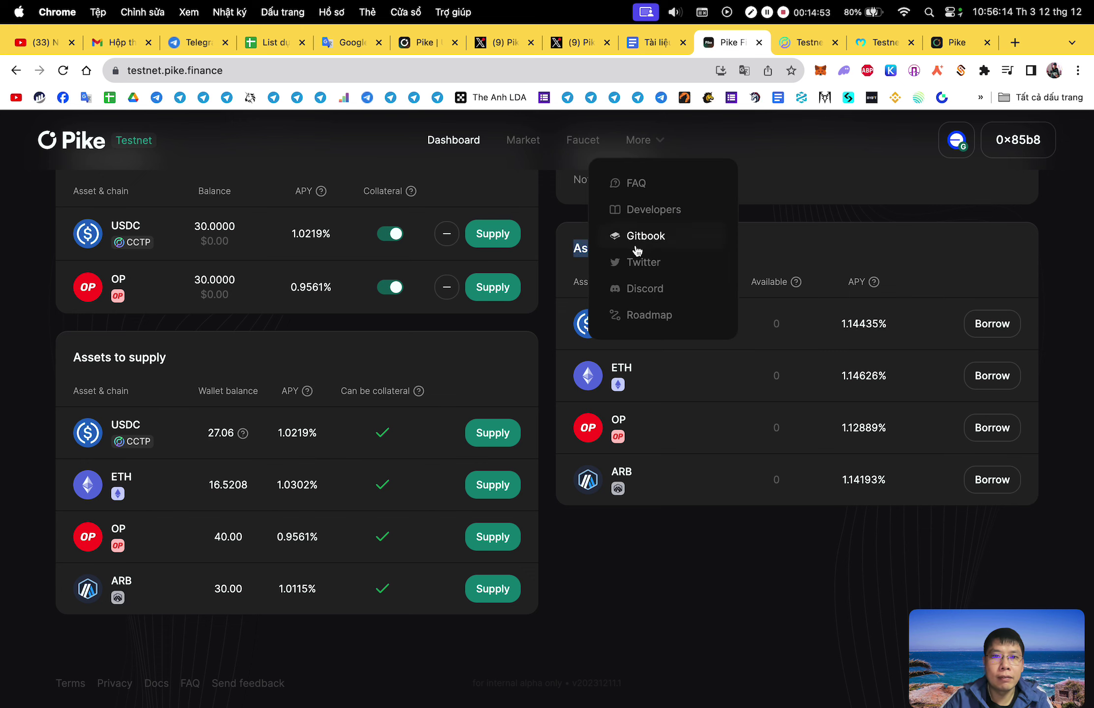
mouse_move(936, 169)
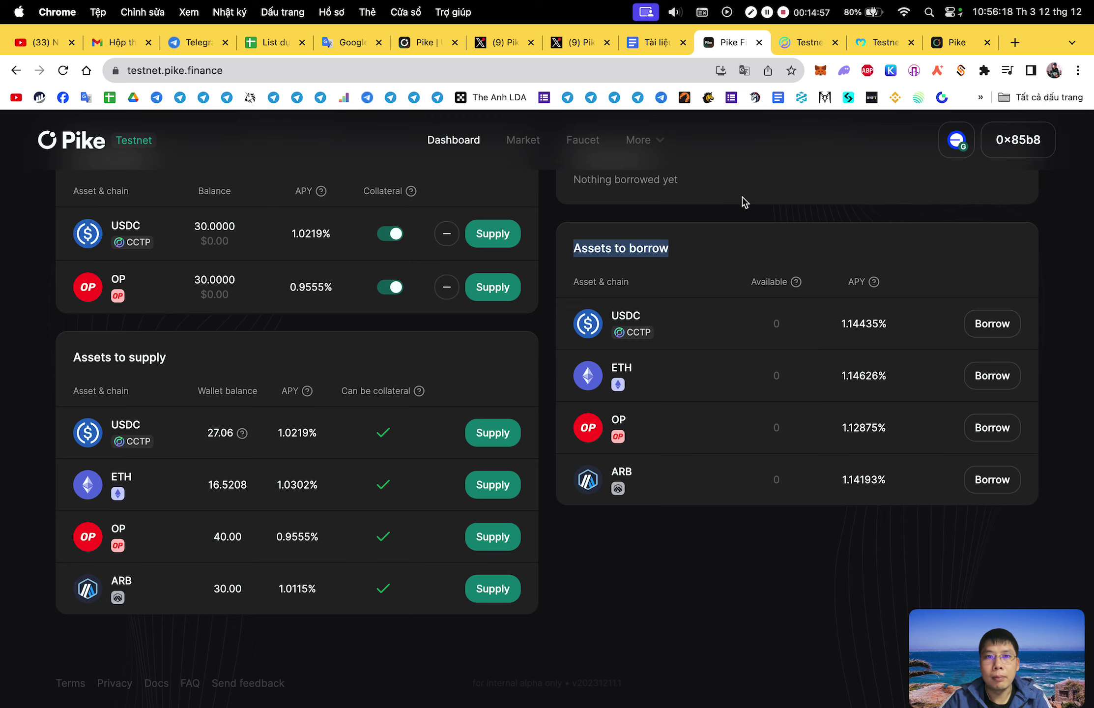
scroll(615, 171, up, 3)
click(582, 142)
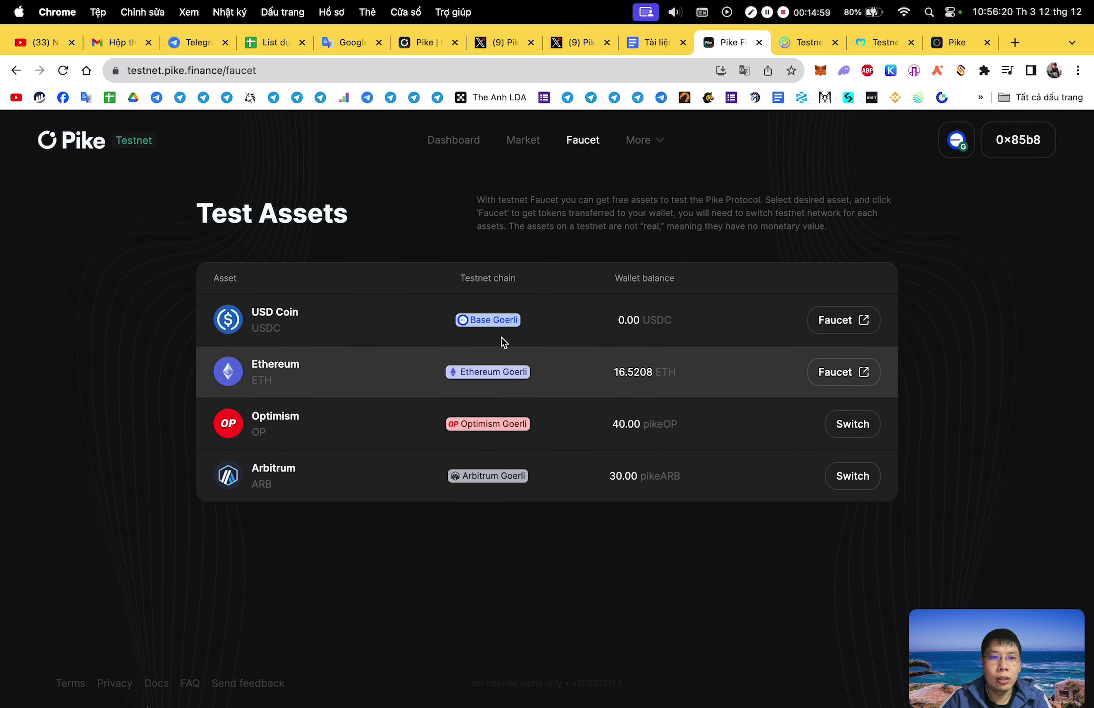
click(807, 43)
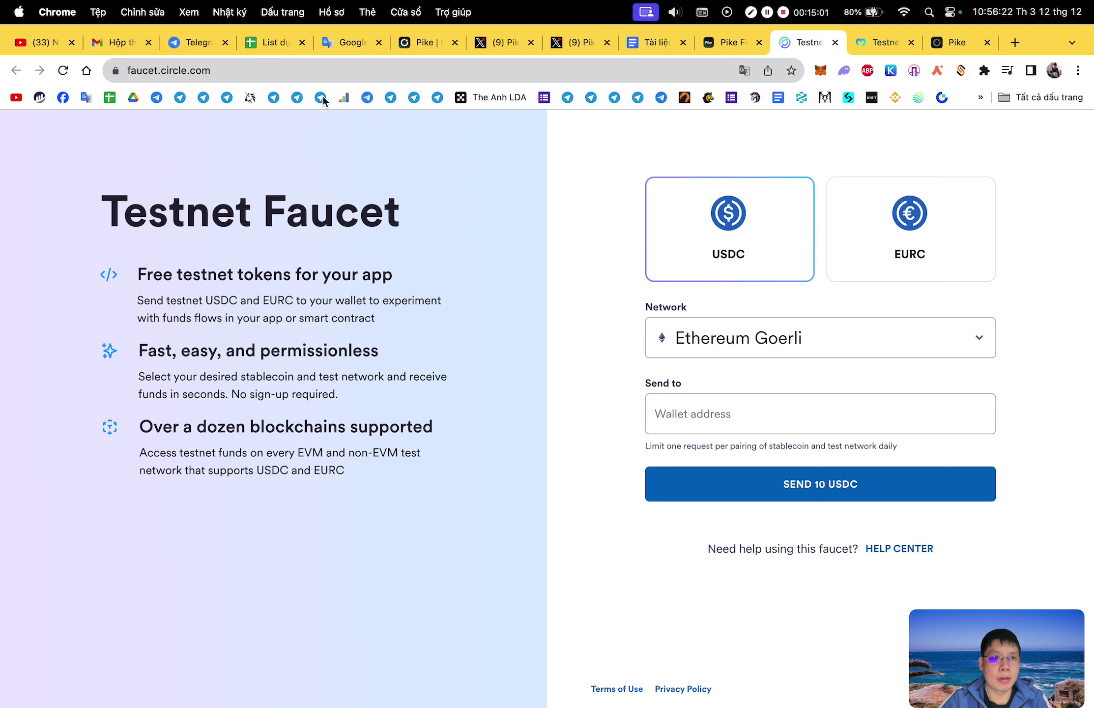
click(732, 45)
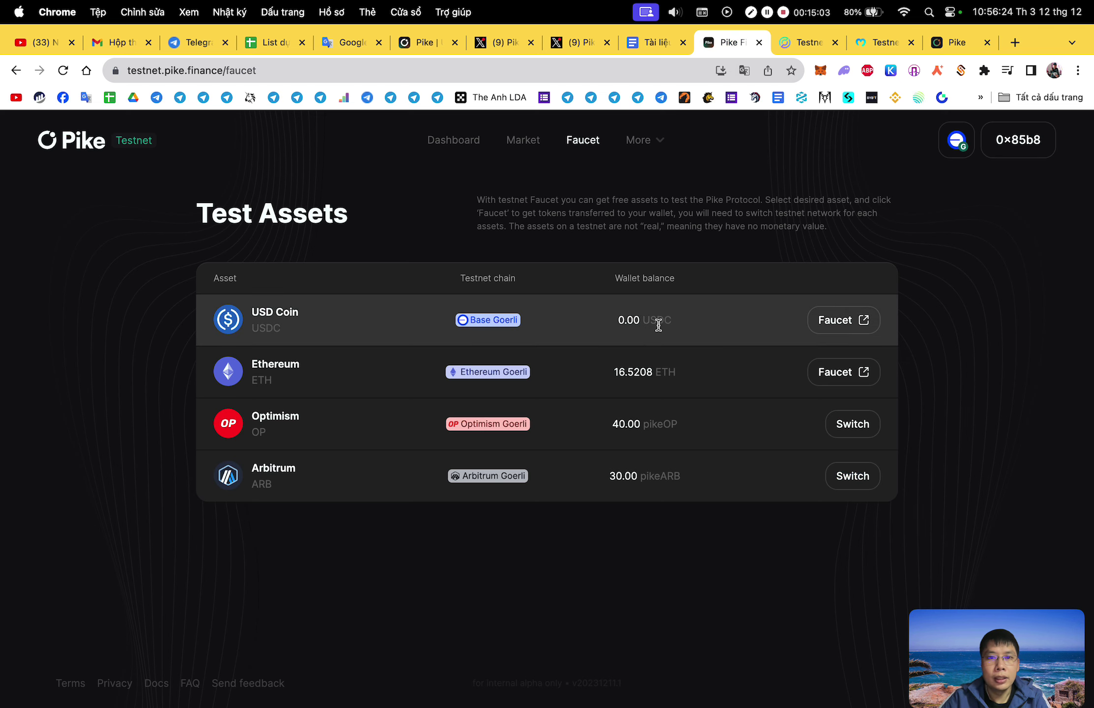
click(470, 144)
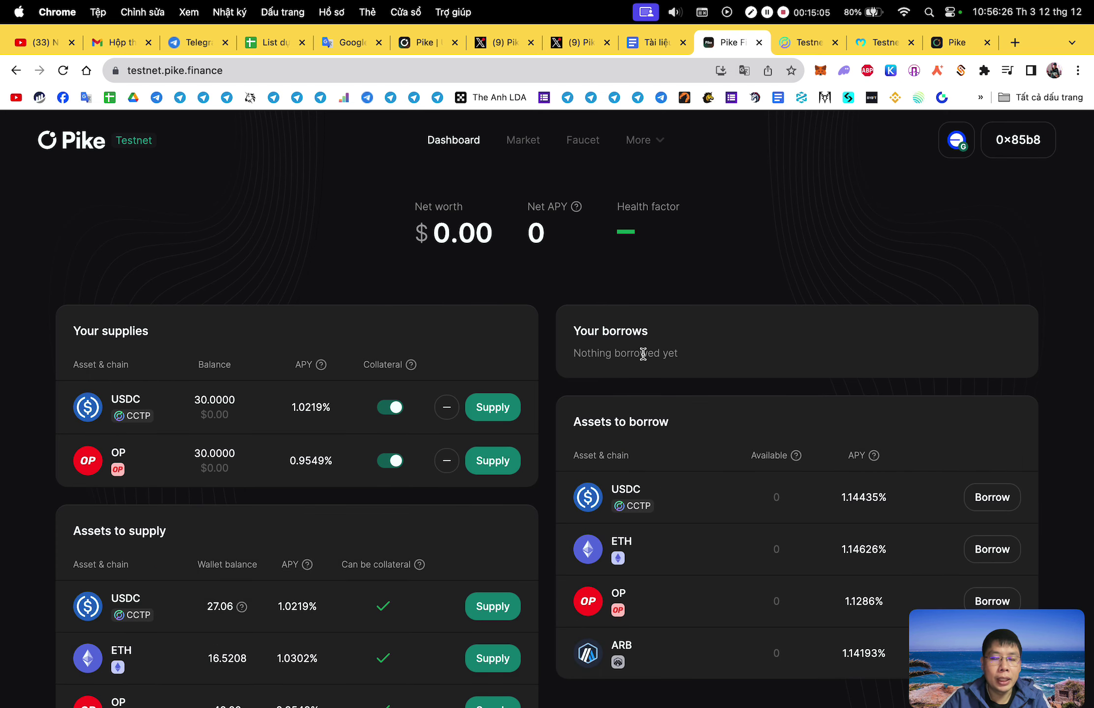
scroll(643, 354, down, 5)
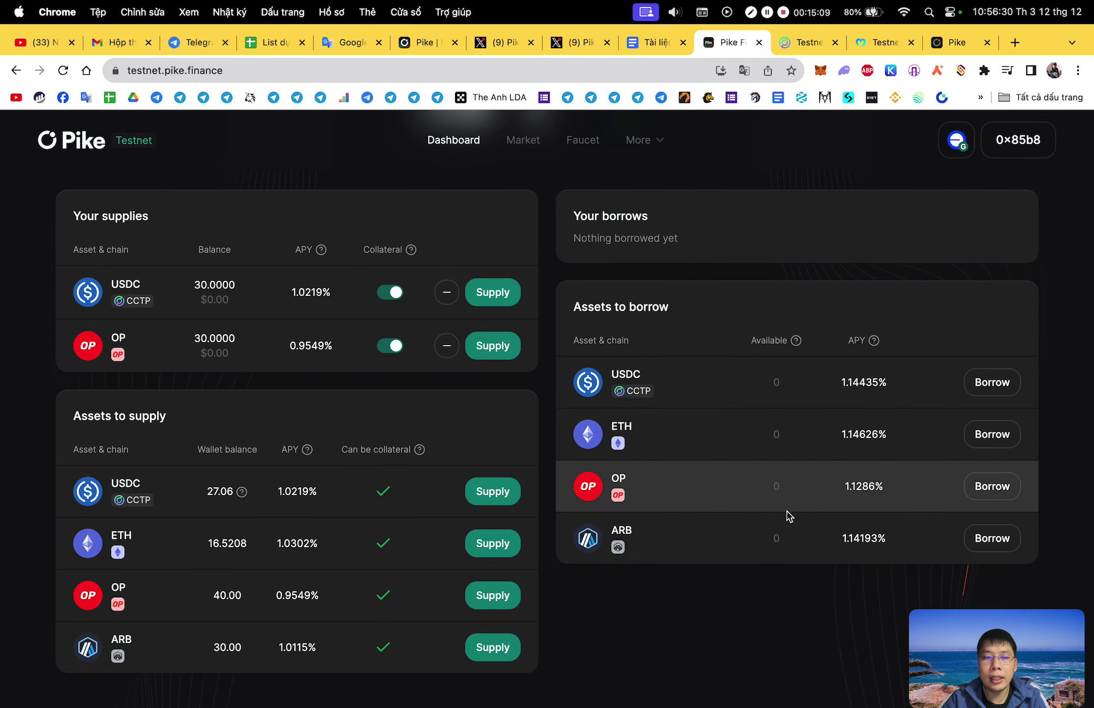
Open the USDC withdraw form and switch the MetaMask network to Goerli.
click(445, 292)
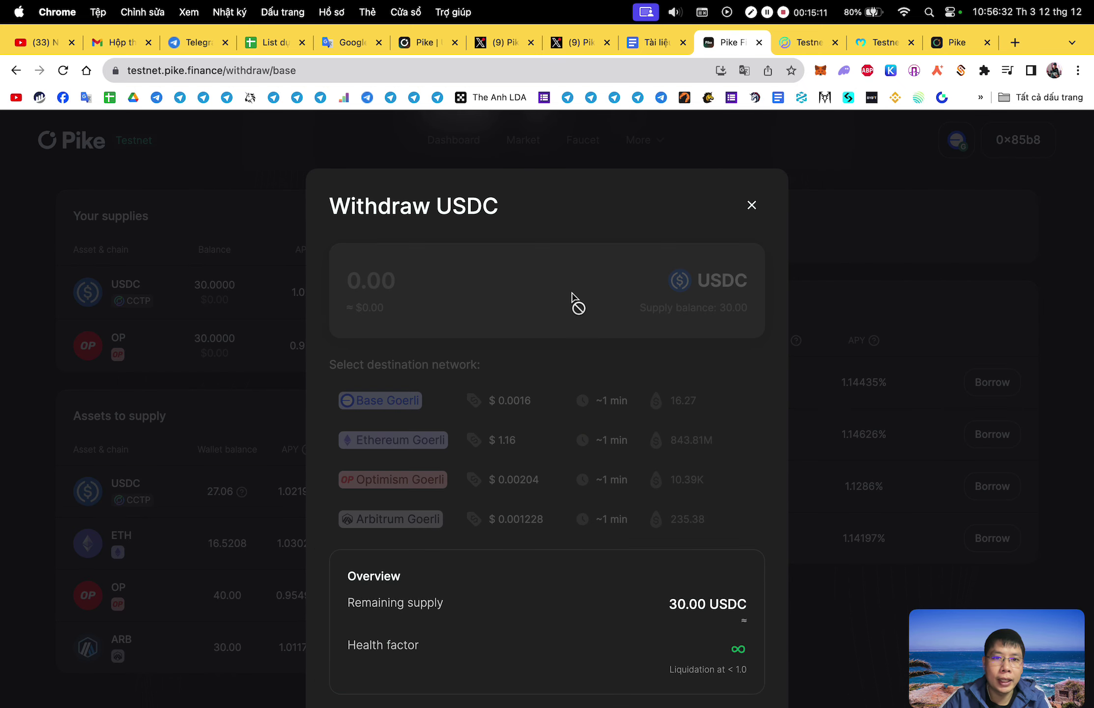
click(753, 214)
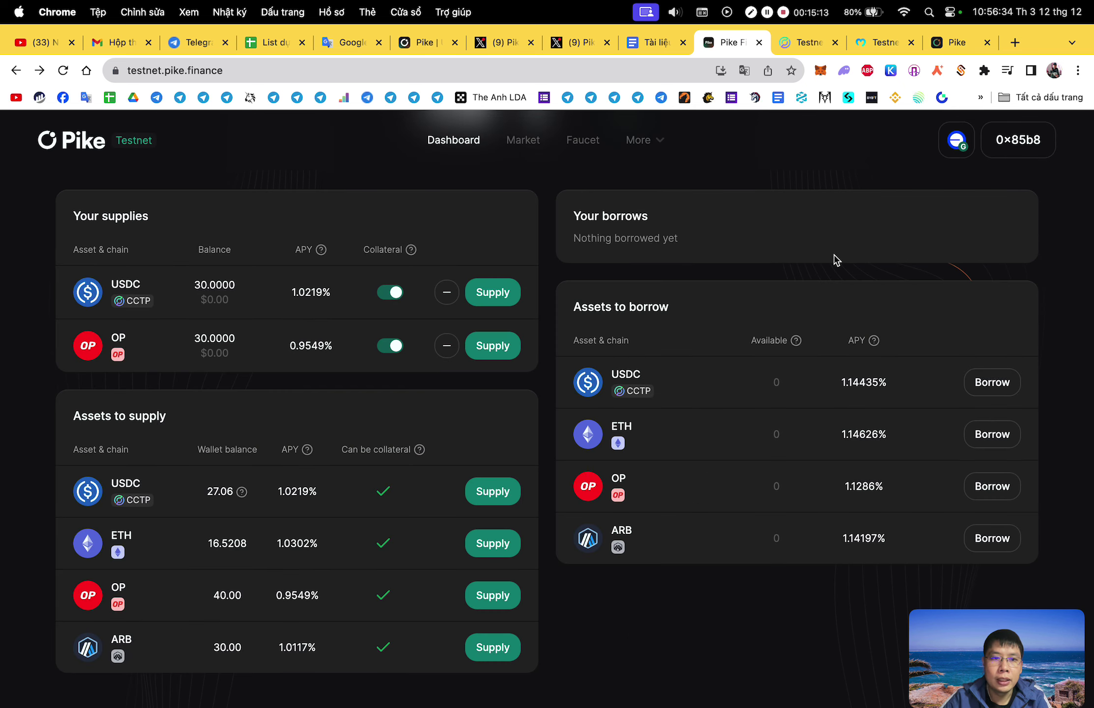
click(956, 141)
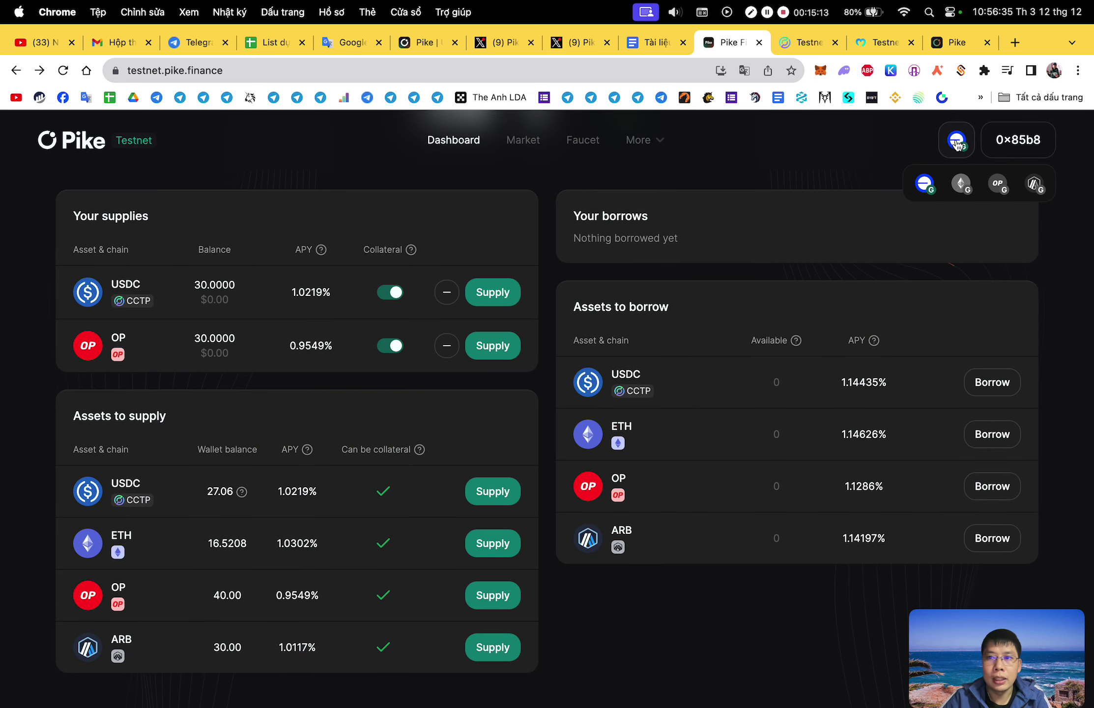
click(972, 190)
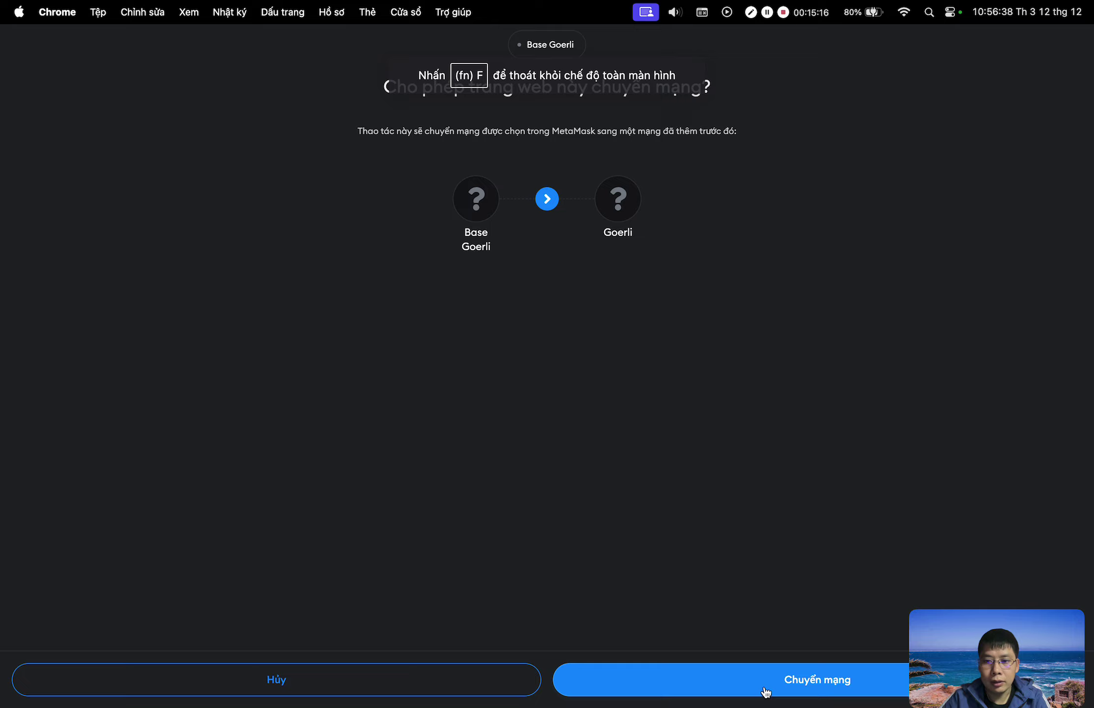
click(764, 691)
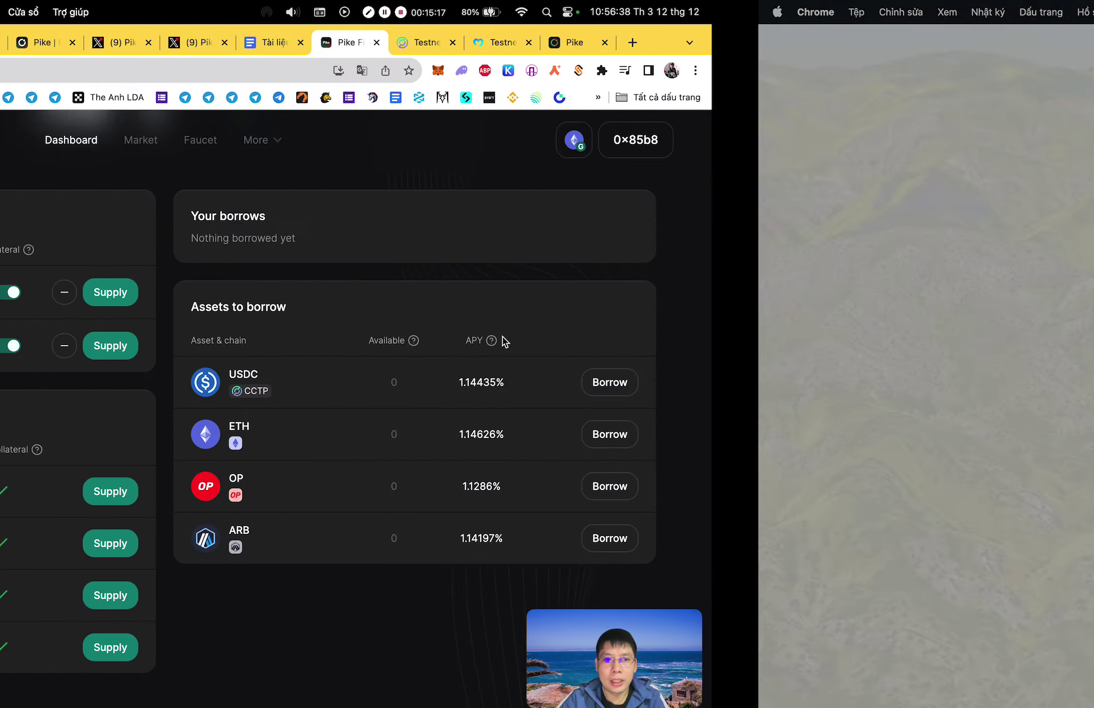
click(444, 294)
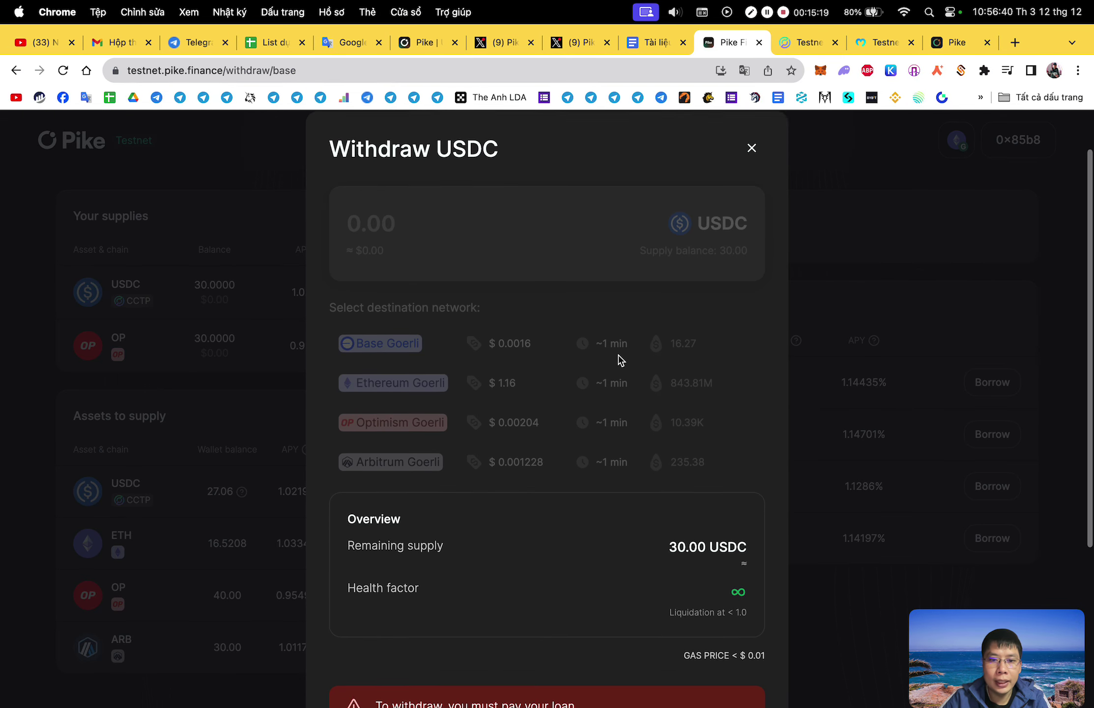
scroll(662, 335, down, 5)
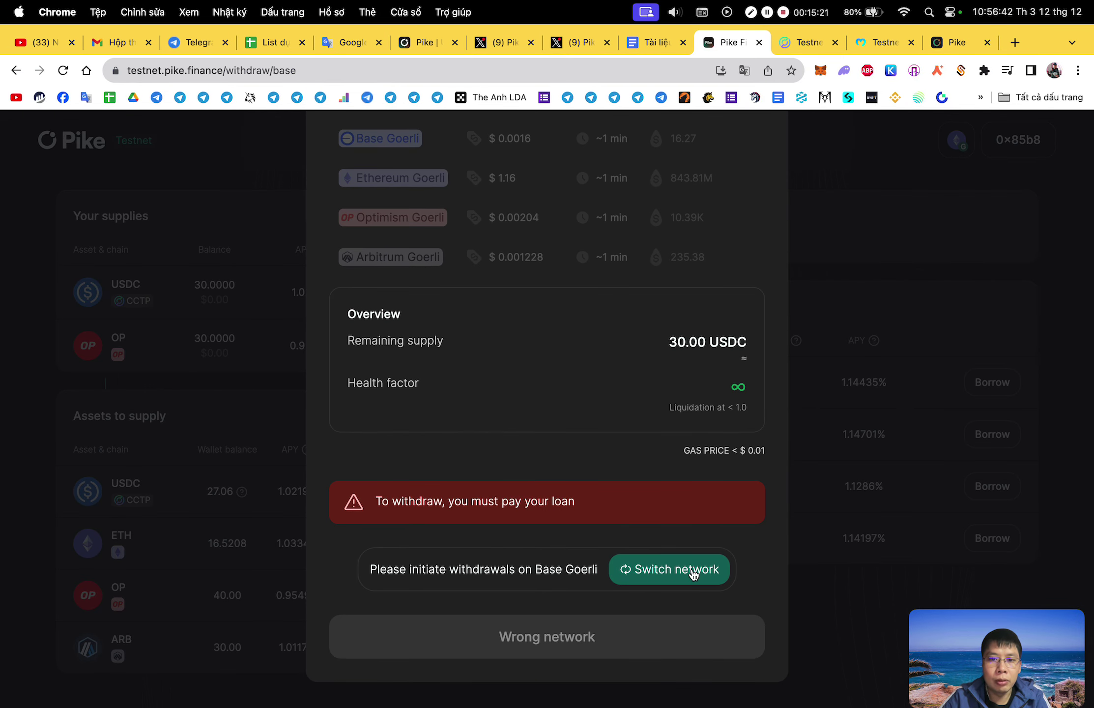
click(878, 336)
Open the OP withdraw form, switch the wallet to Base Goerli, then go to the Faucet page.
click(494, 350)
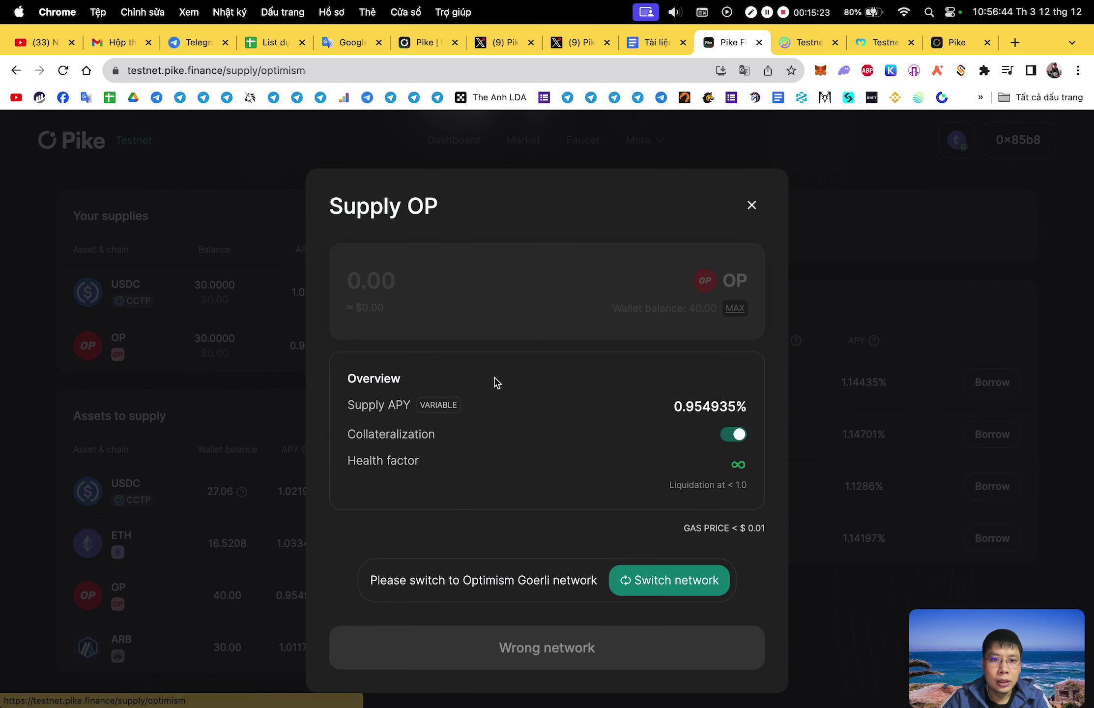
click(752, 205)
click(444, 345)
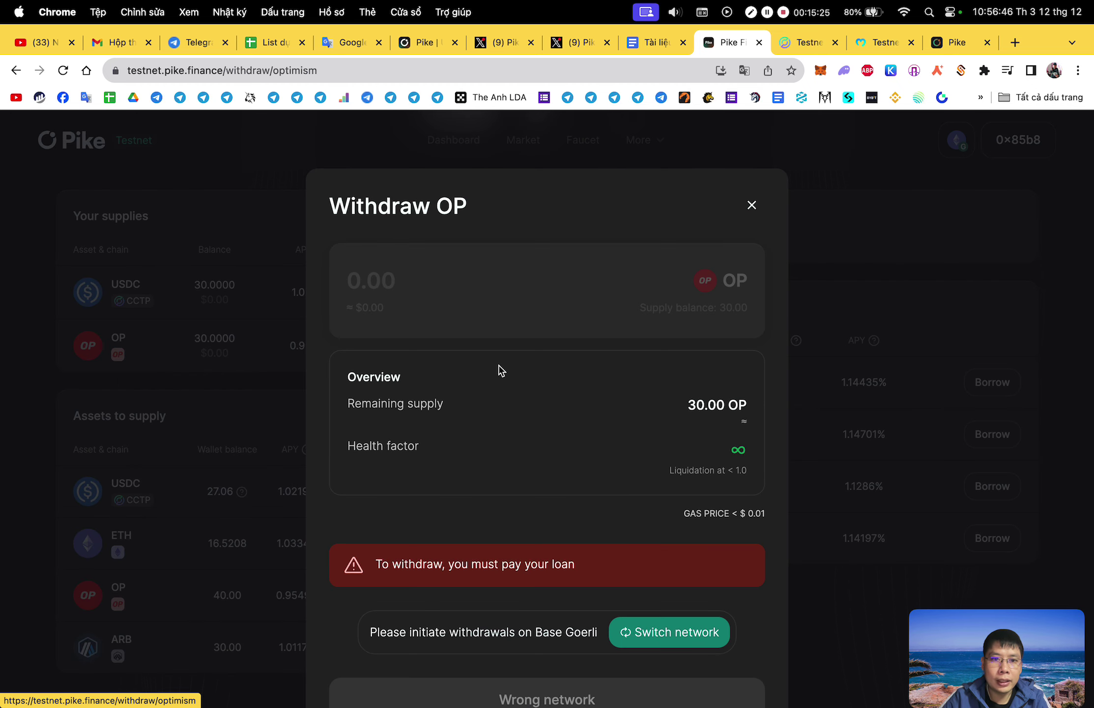
click(654, 622)
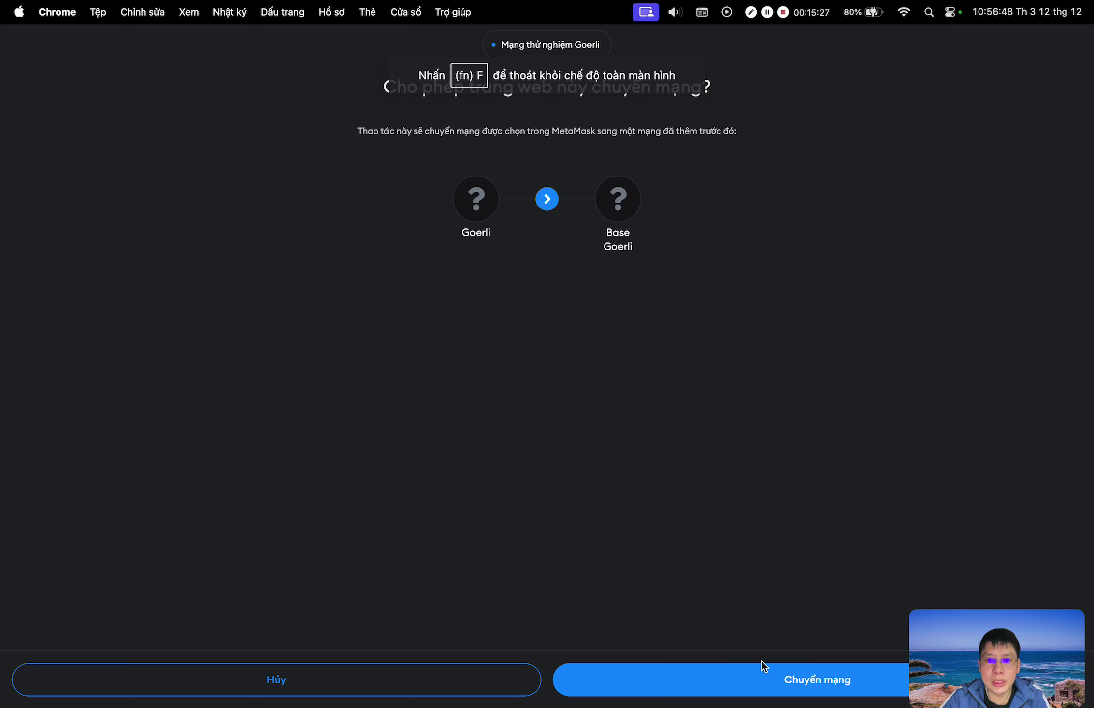
click(762, 683)
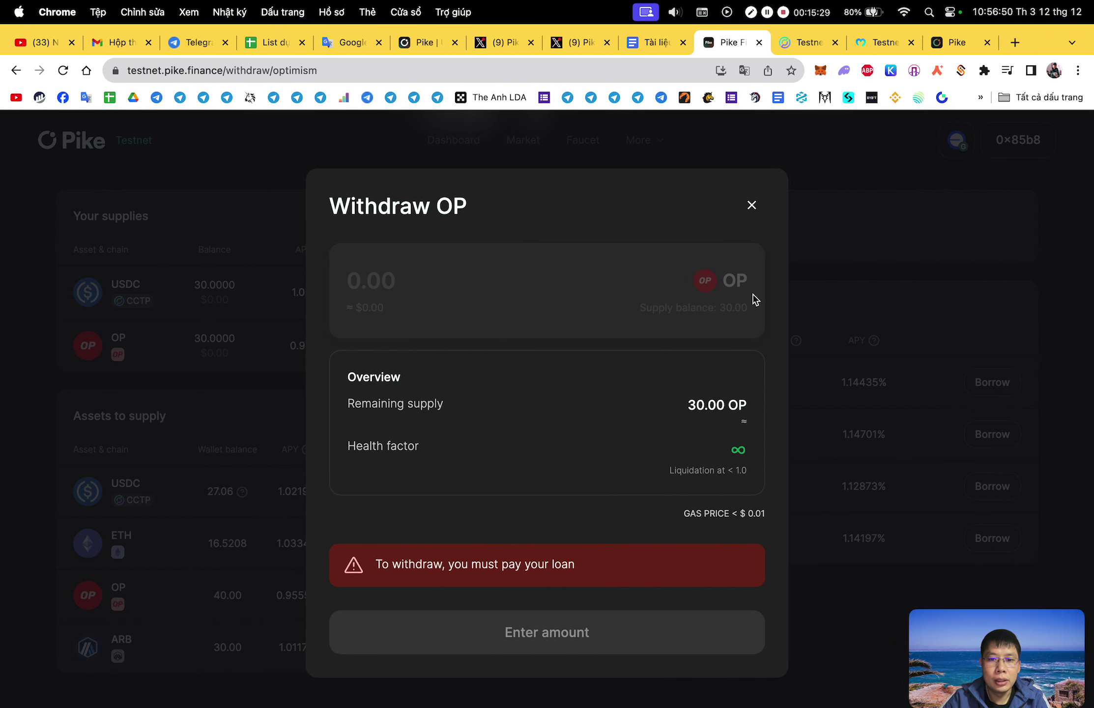
click(752, 205)
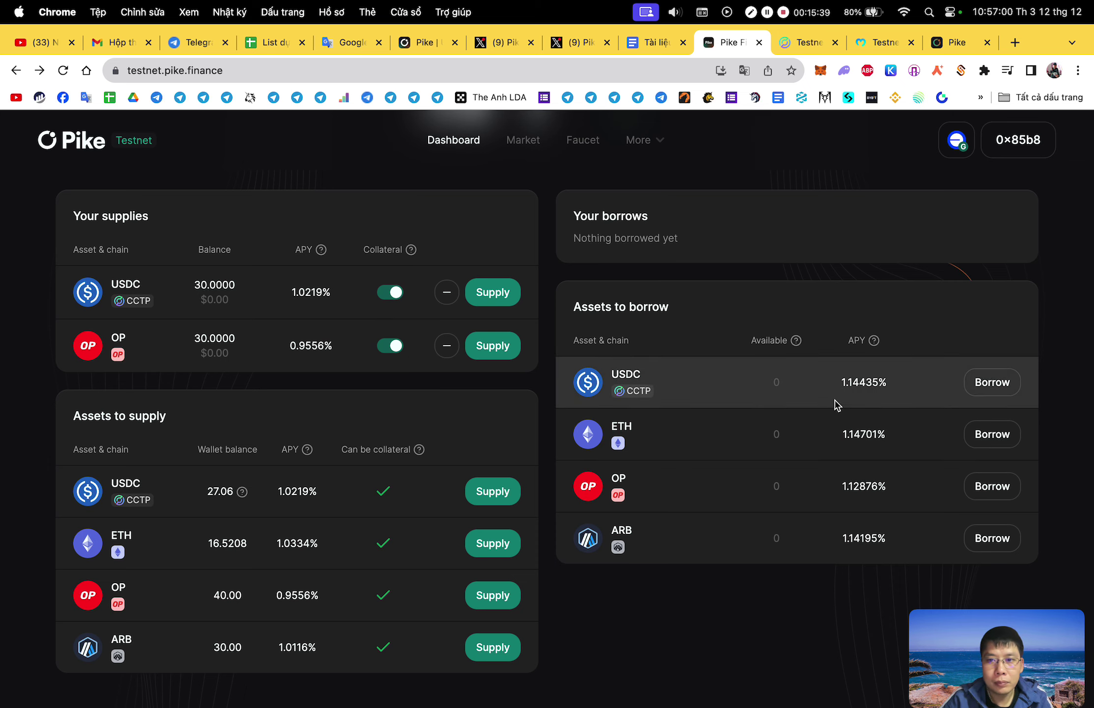
click(585, 149)
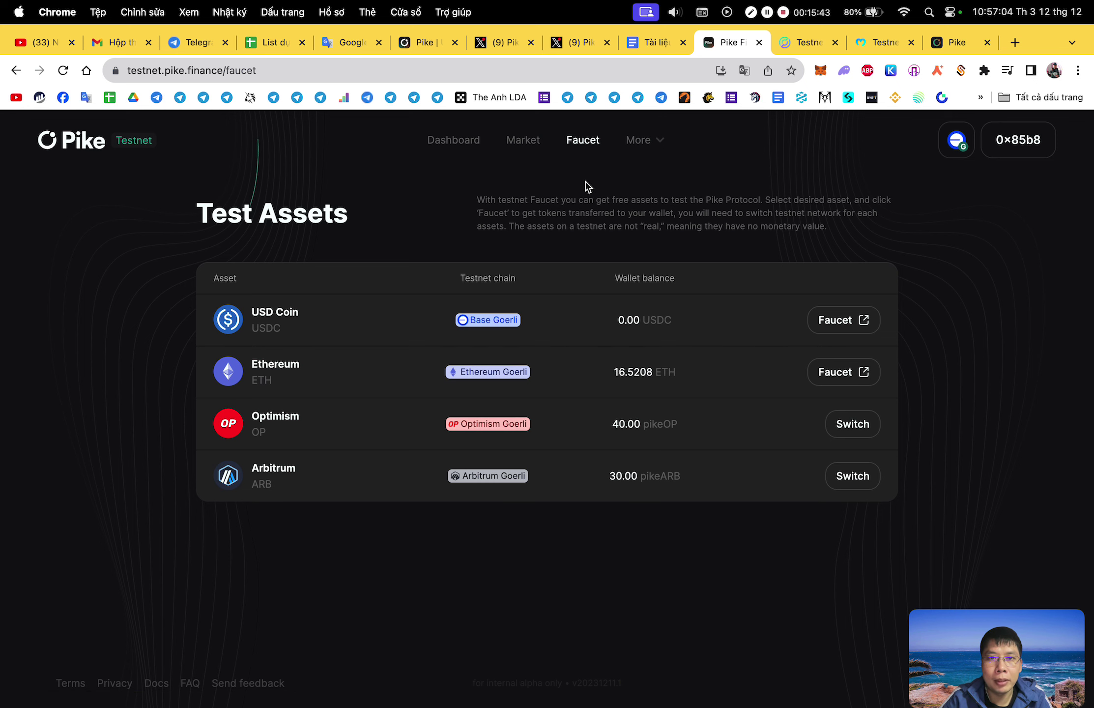
Return to the Pike dashboard, then switch to the 'Tài liệu' notes and dismiss a spelling suggestion.
click(462, 141)
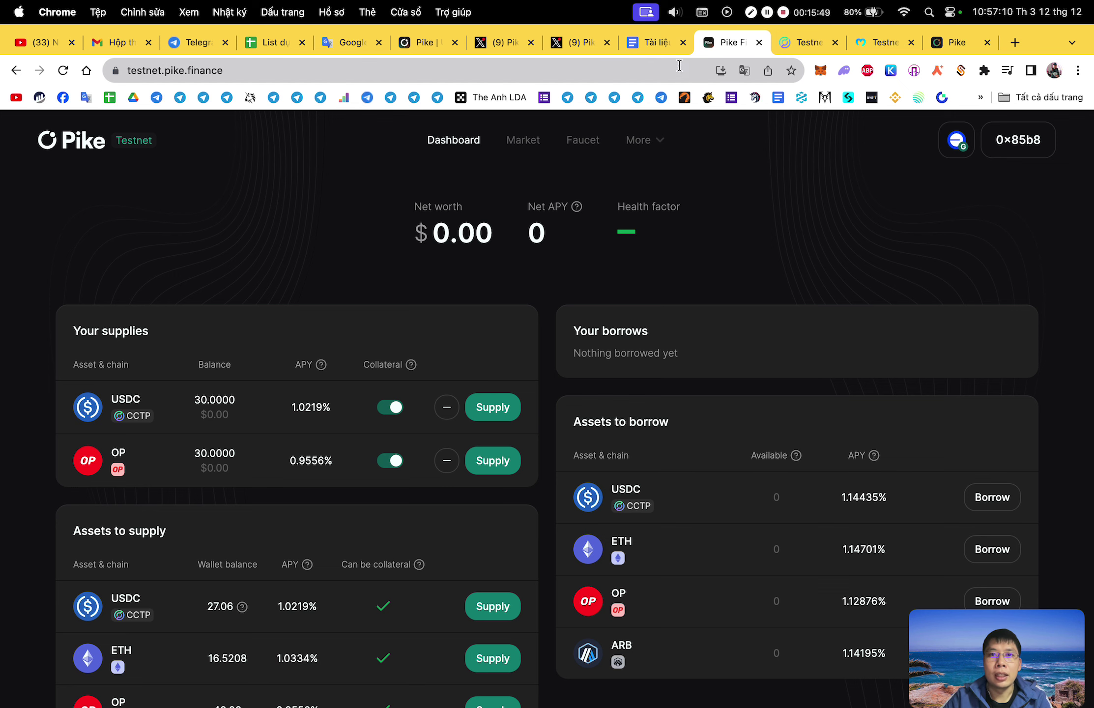
click(661, 47)
click(602, 482)
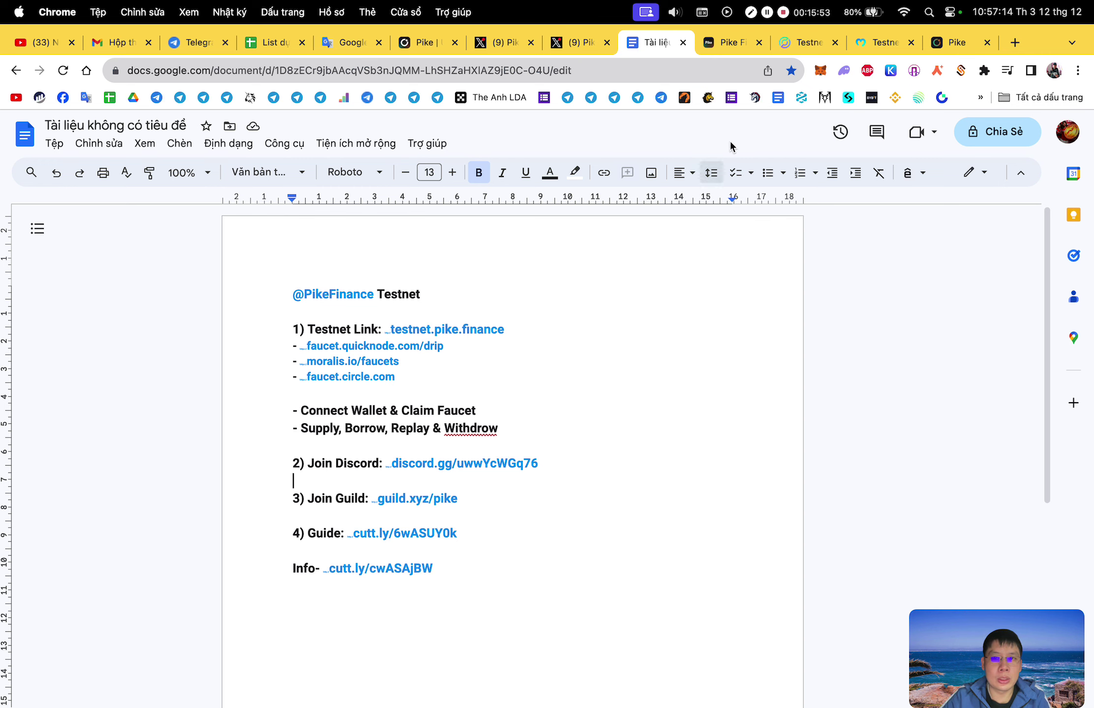
Open the discord.gg invite and guild.xyz/pike links in new tabs and start joining the guild.
click(524, 465)
click(518, 487)
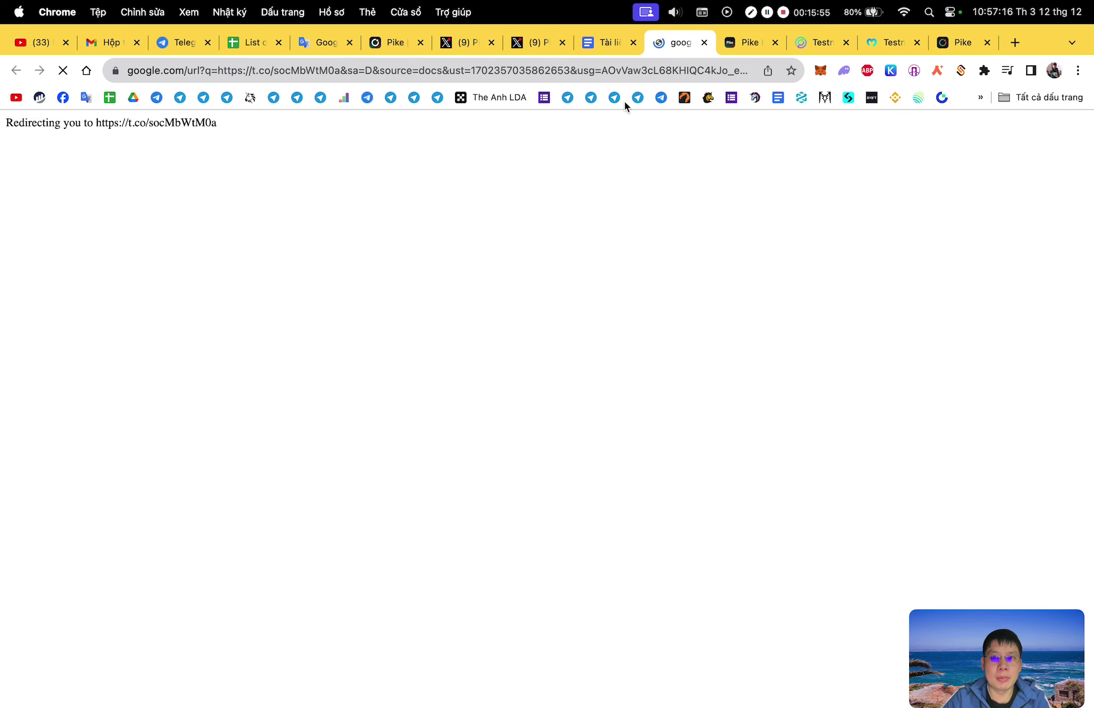
click(608, 42)
click(426, 499)
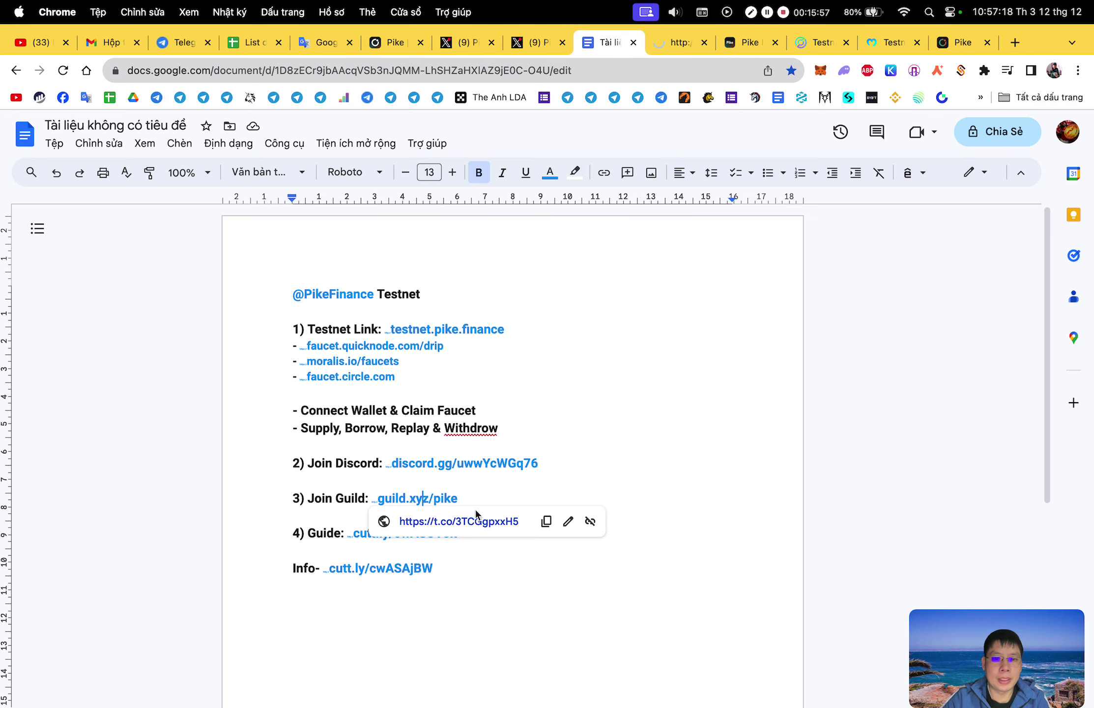
click(474, 521)
click(572, 48)
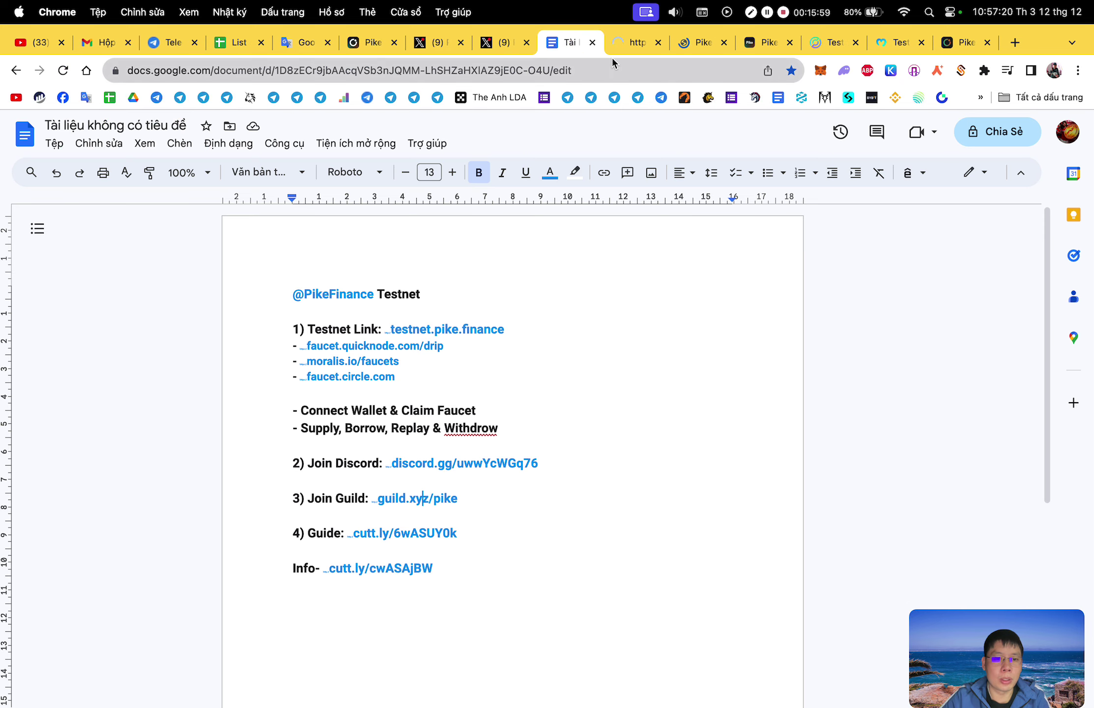
drag(629, 45, 700, 49)
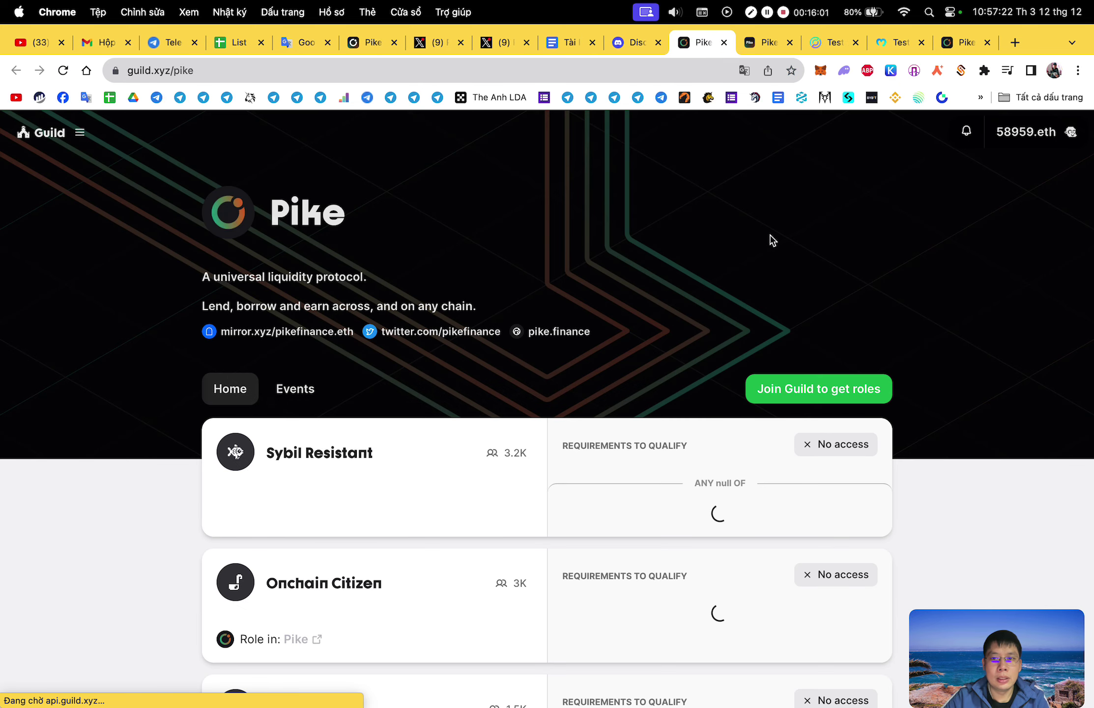
click(836, 386)
Accept the Pike Discord invitation and tick the hCaptcha human check.
click(622, 48)
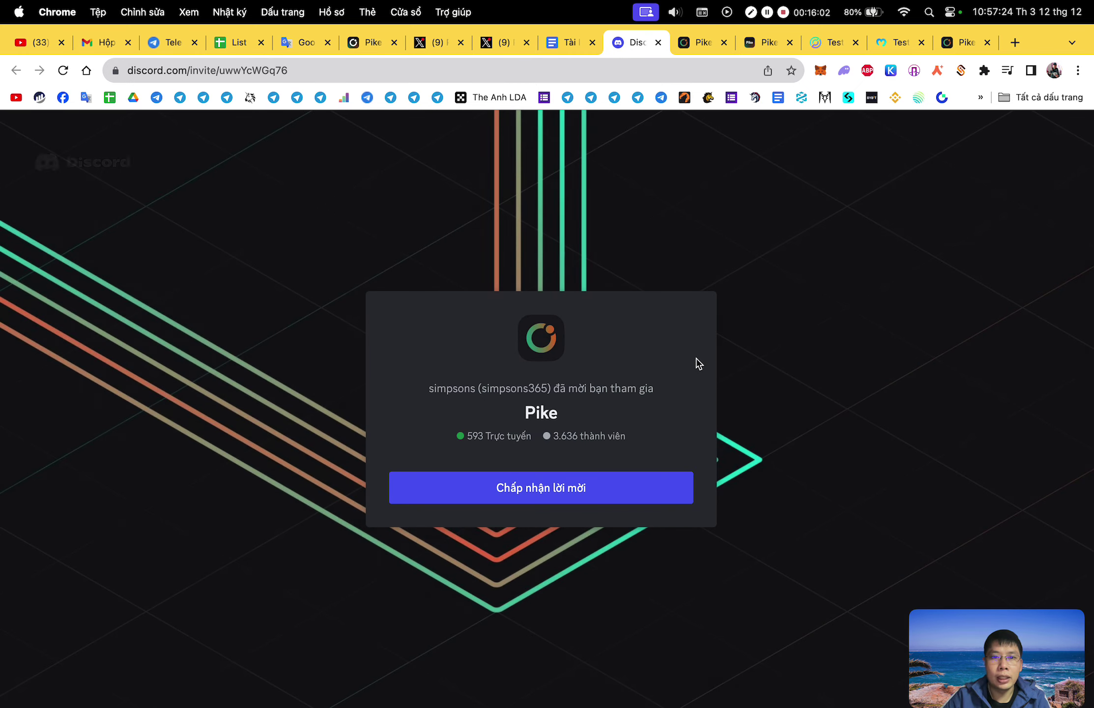
click(577, 508)
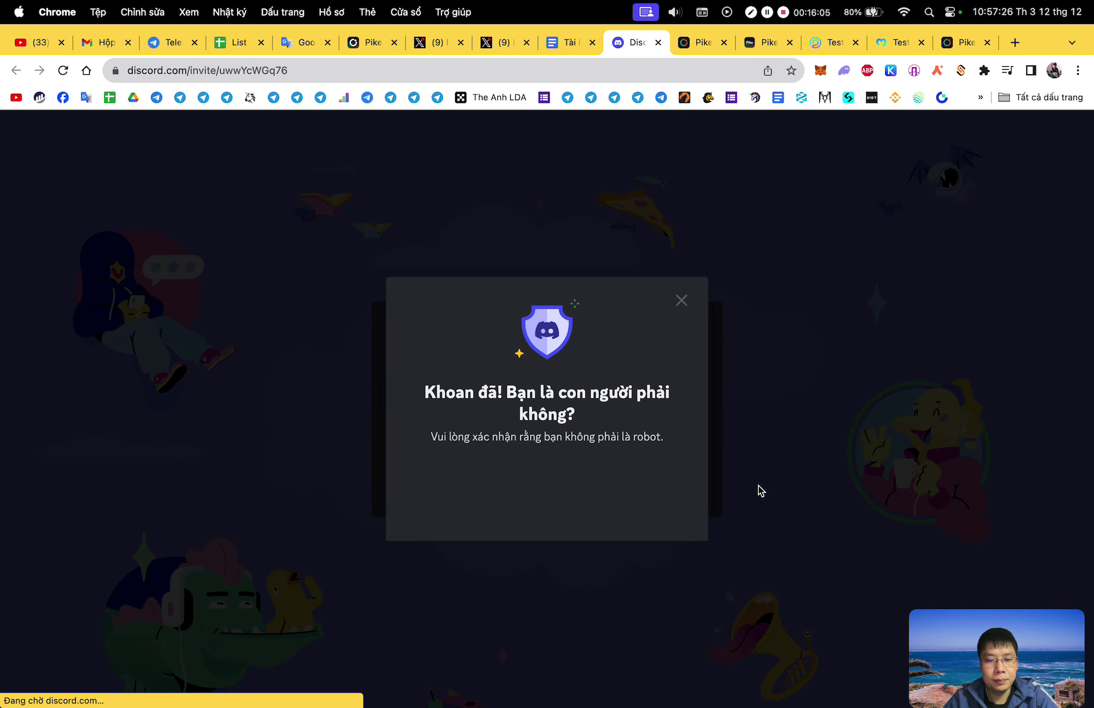
click(539, 483)
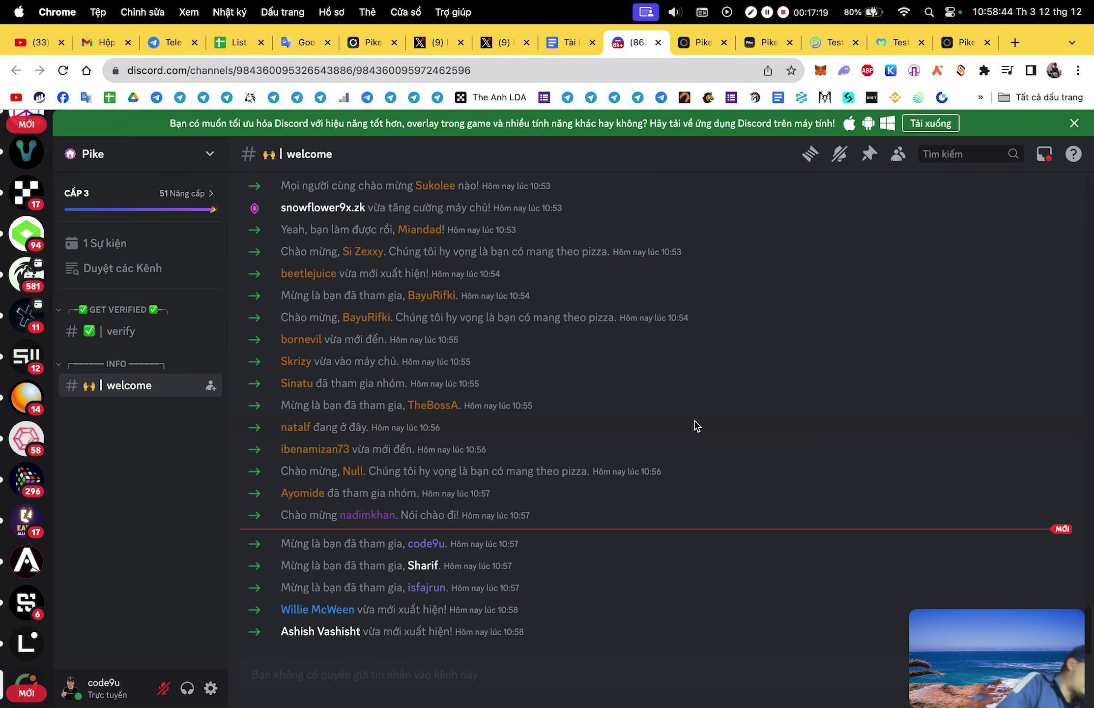
In #verify, start the verification and pick Option 7 (Banana) as the answer.
click(180, 331)
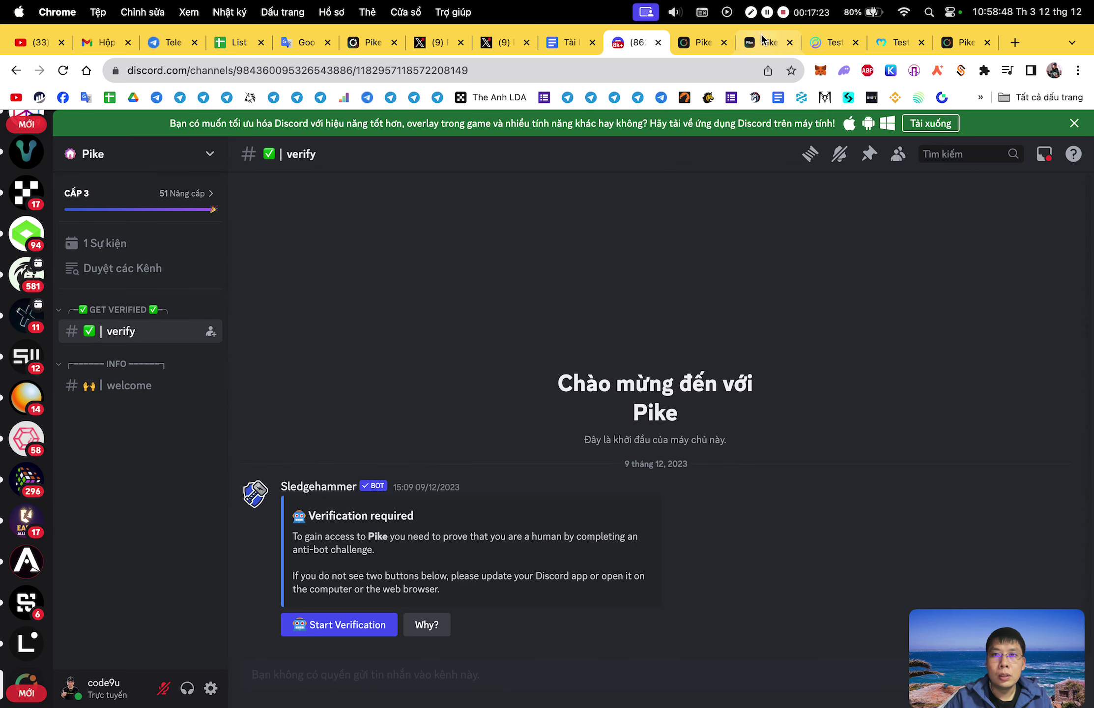
click(371, 623)
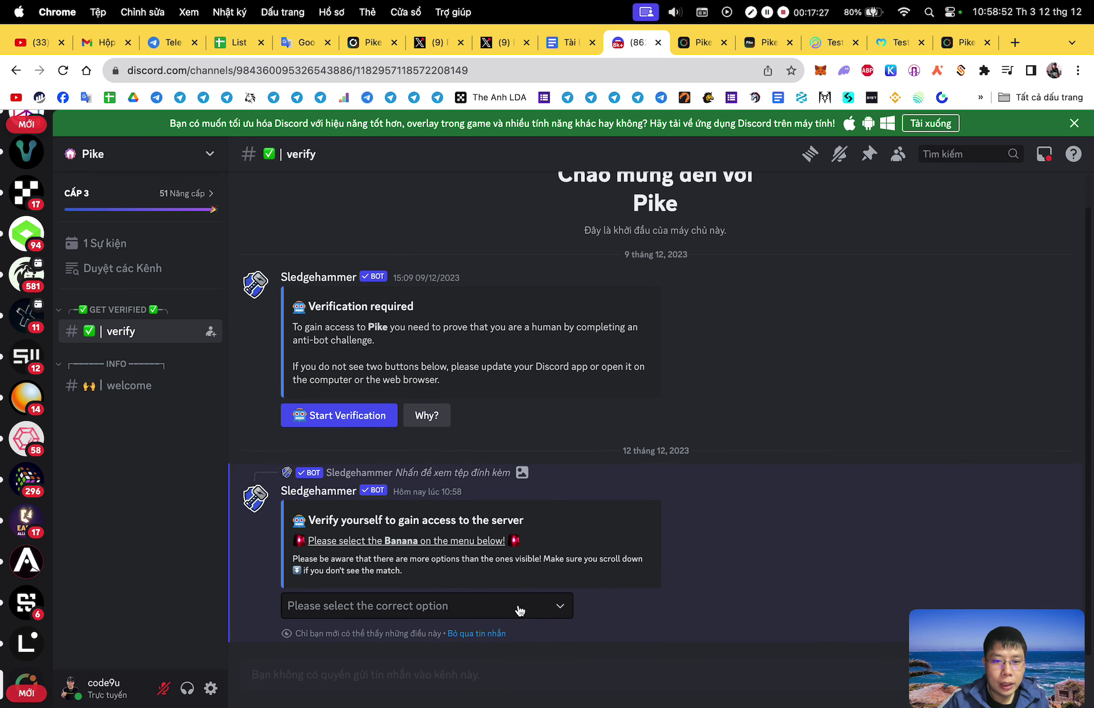
click(517, 608)
click(792, 503)
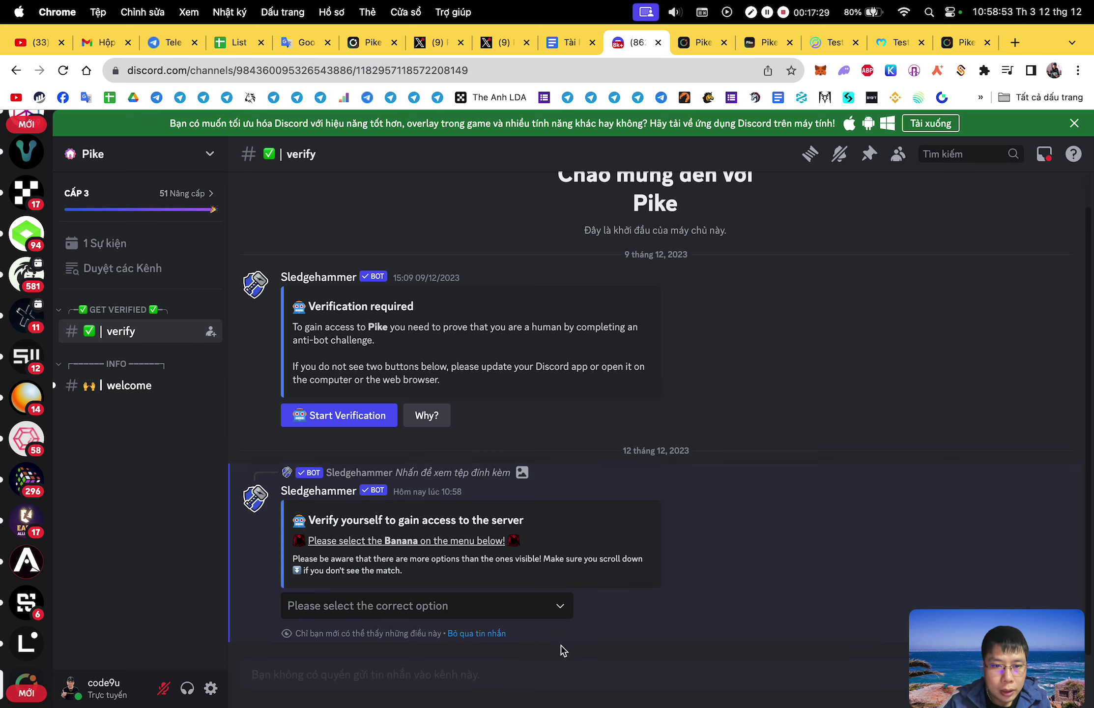
click(525, 614)
scroll(398, 521, down, 2)
click(347, 559)
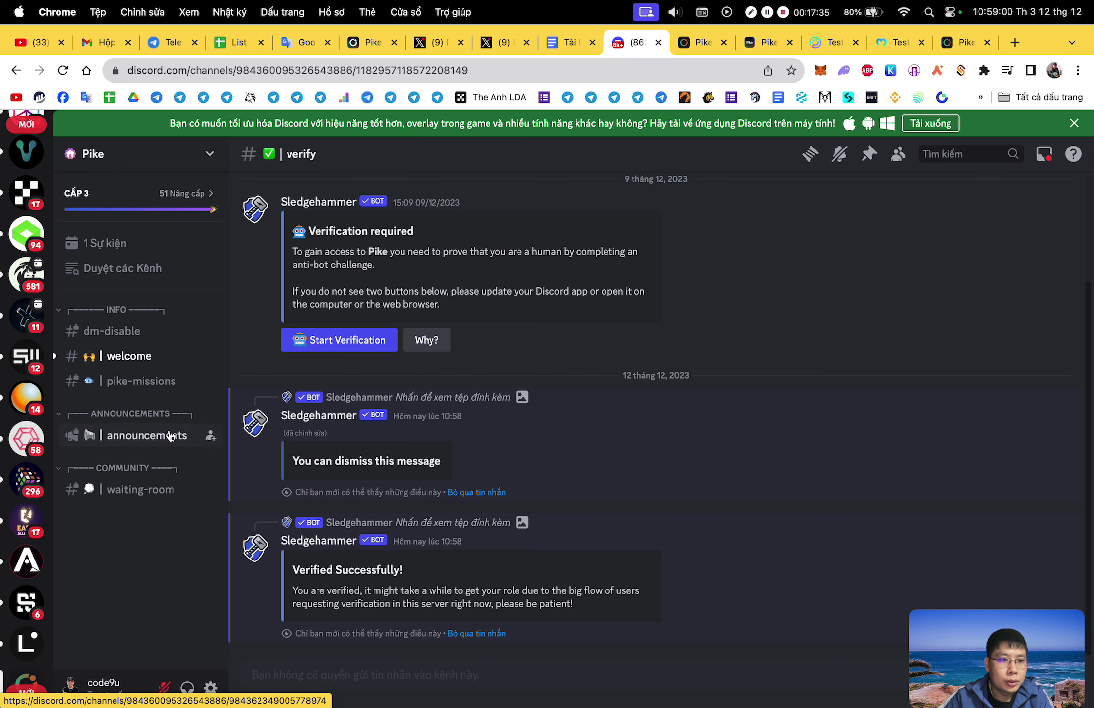
In #pike-missions, add thumbs-up, ✅, heart and fire reactions to the quest posts.
click(189, 393)
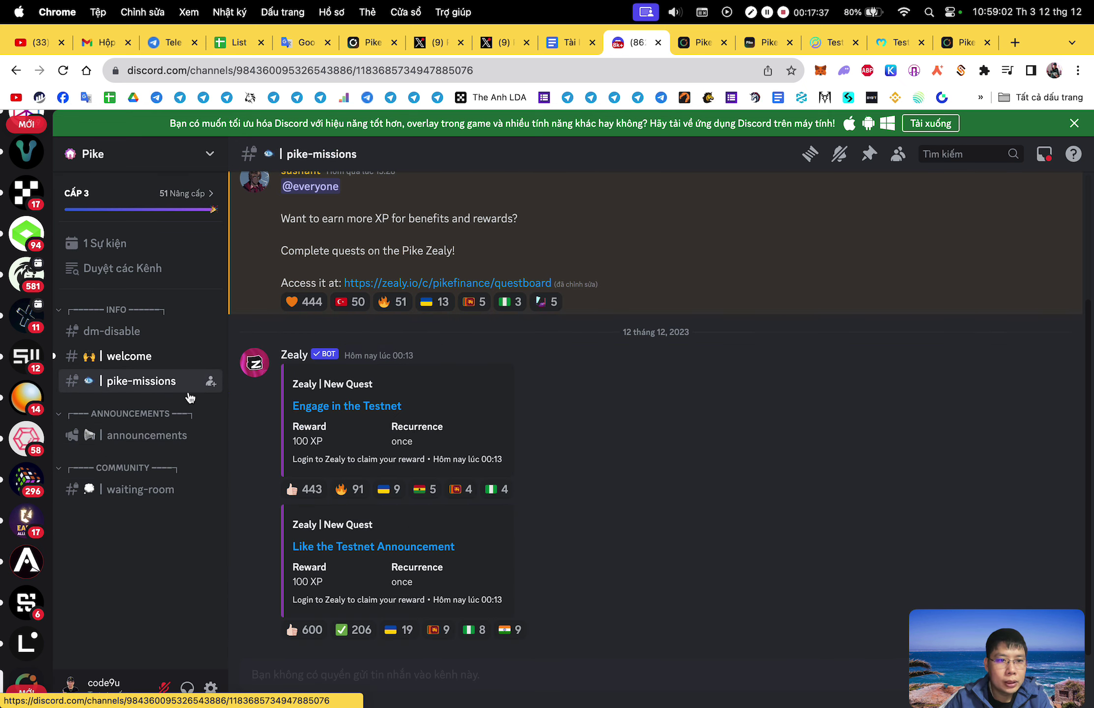
click(301, 630)
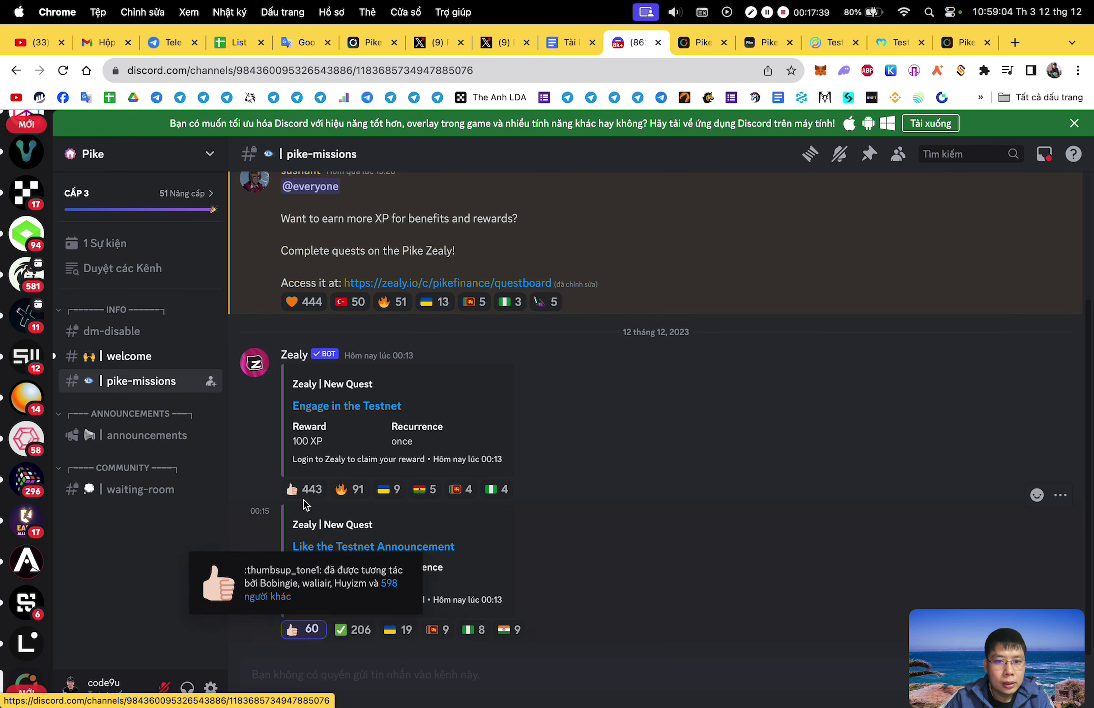
click(291, 485)
click(343, 627)
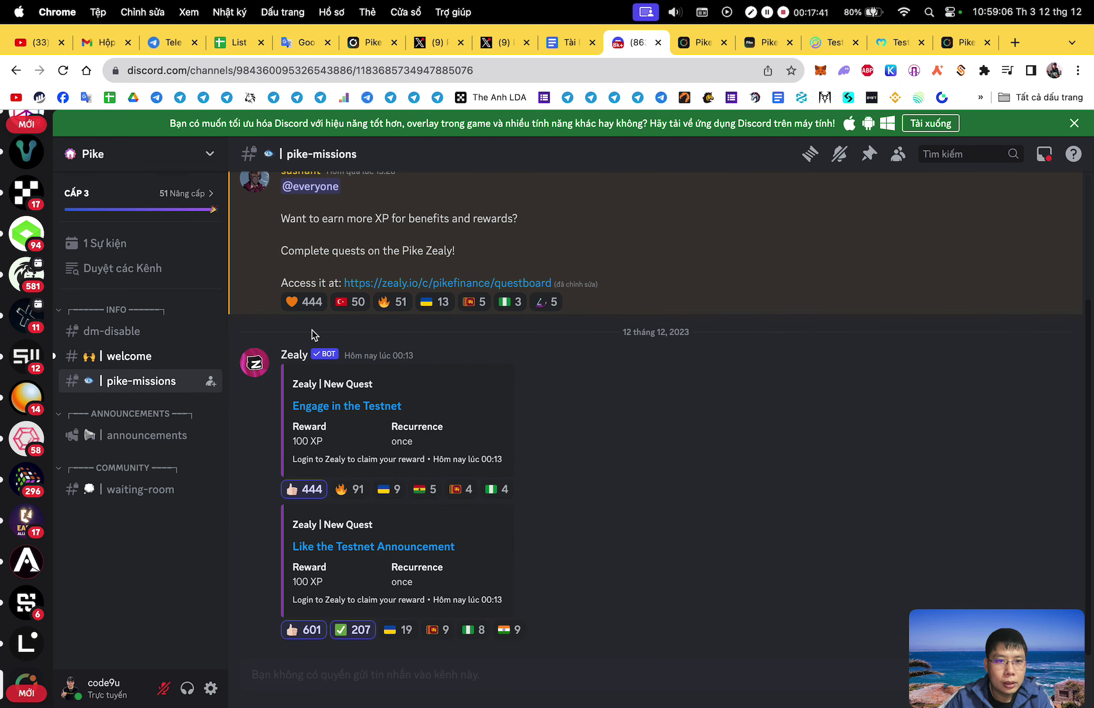
click(301, 302)
scroll(492, 393, up, 2)
scroll(508, 415, up, 1)
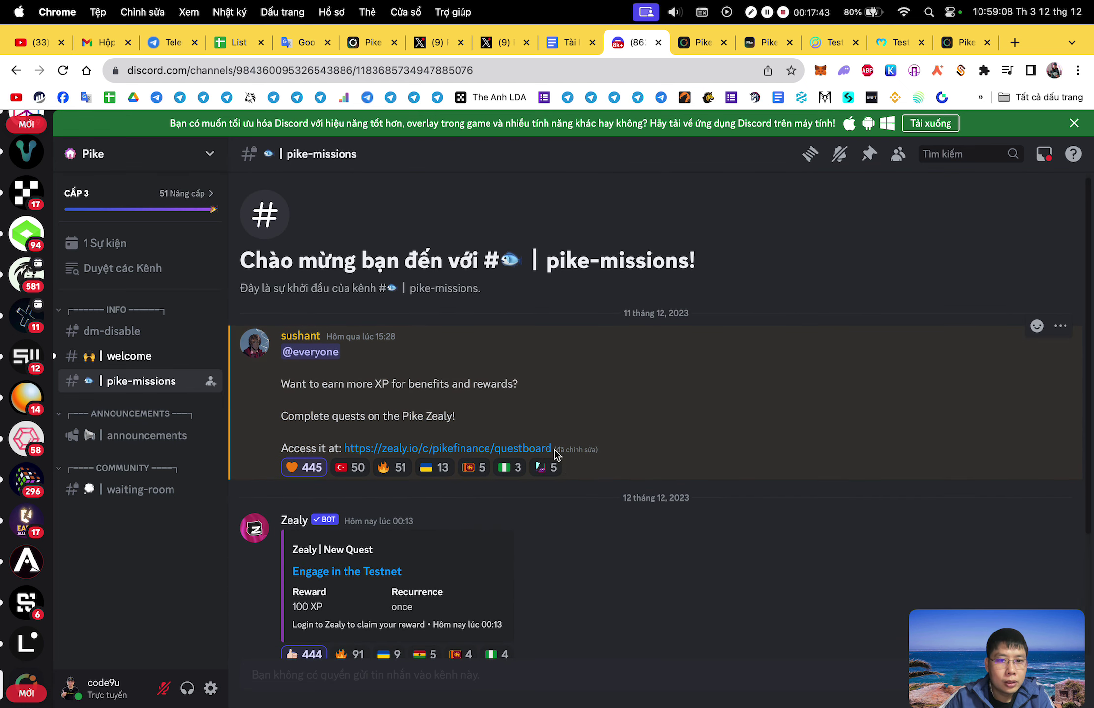
scroll(419, 500, down, 2)
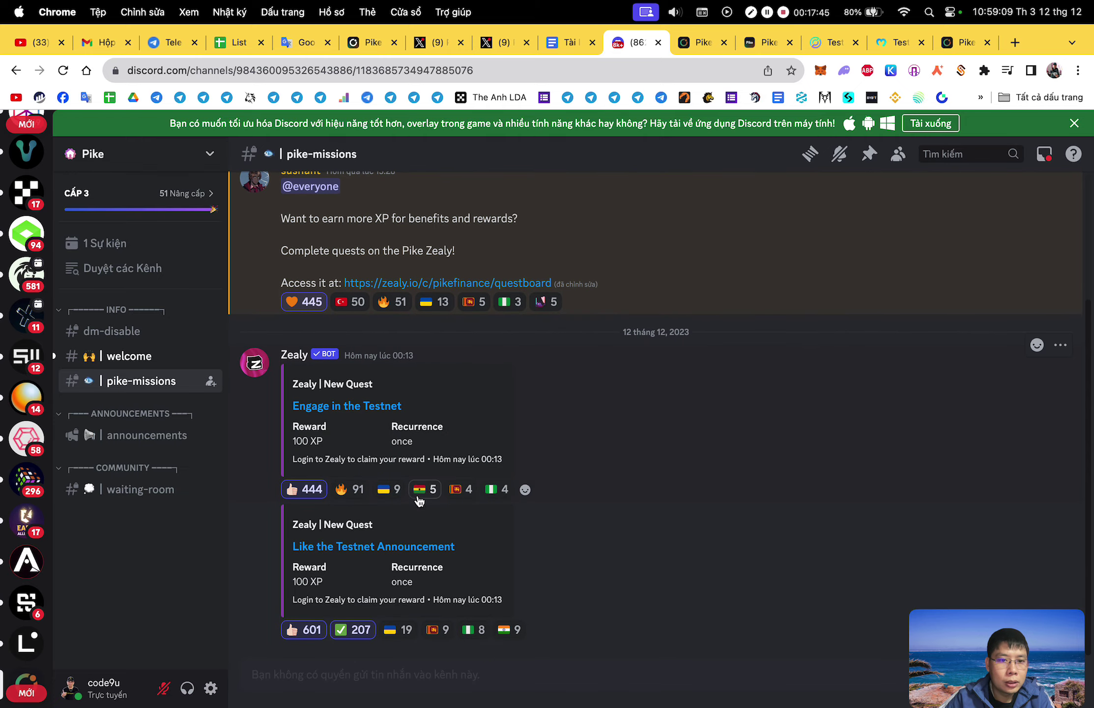
click(350, 489)
React with a check and heart in #announcements, then jump to #waiting-room's newest messages.
click(163, 445)
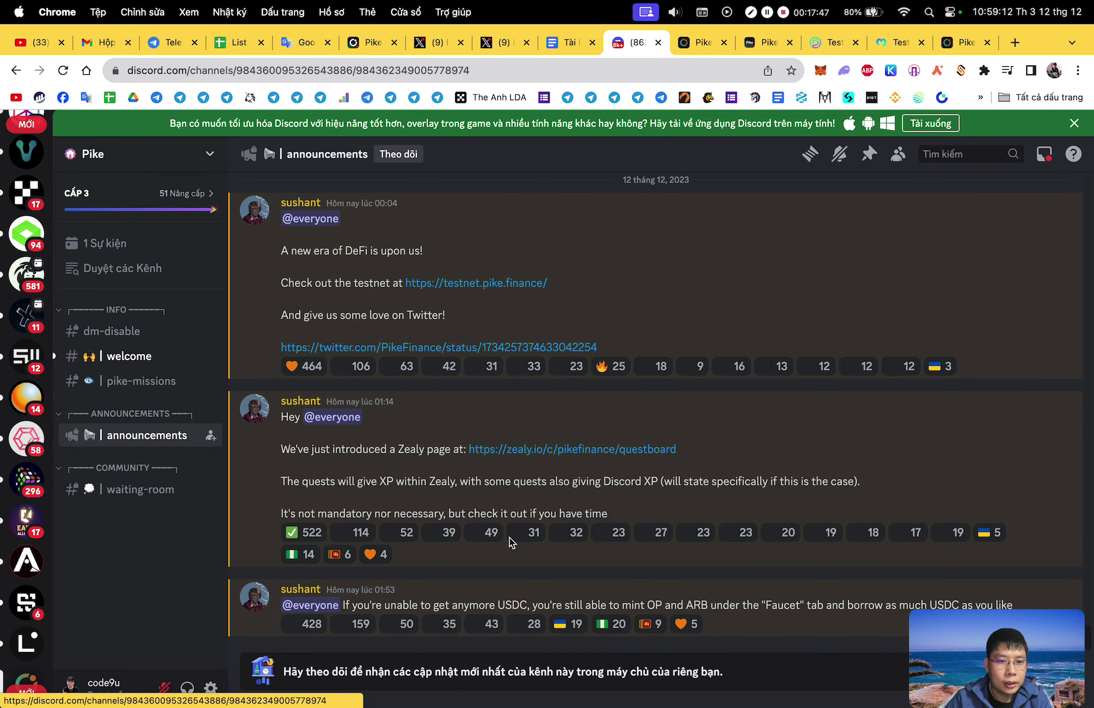
click(294, 534)
click(303, 366)
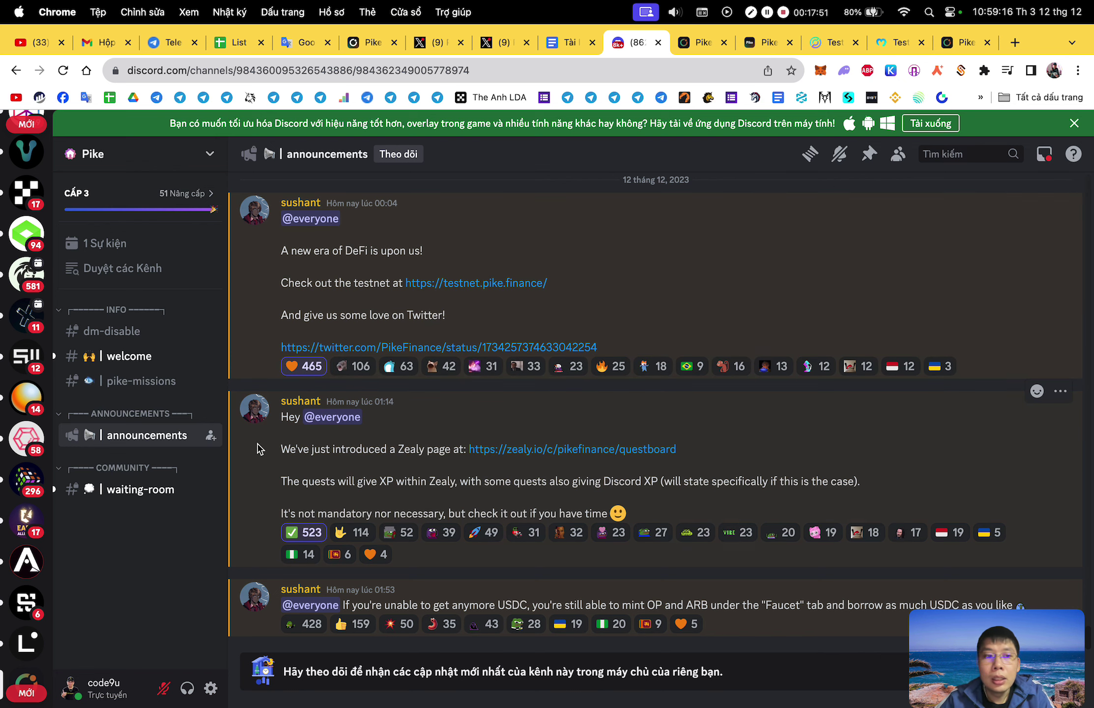
click(187, 489)
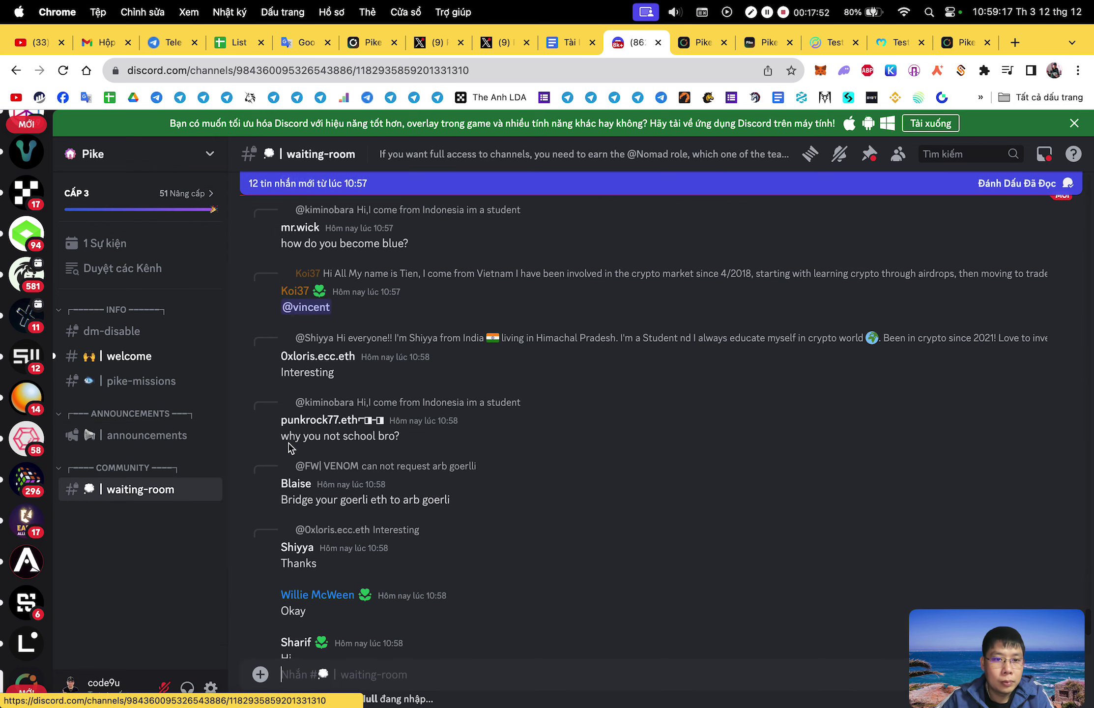
click(450, 678)
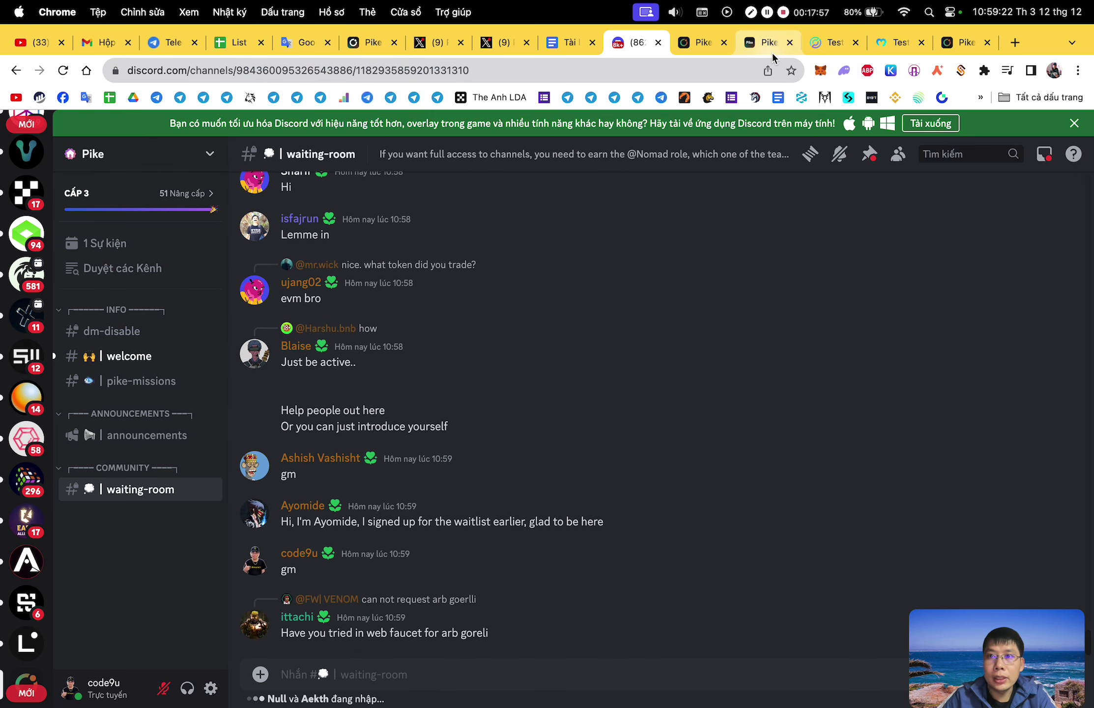
On the Pike guild page, join the guild, check access, and dismiss the privacy notice with Later.
click(702, 44)
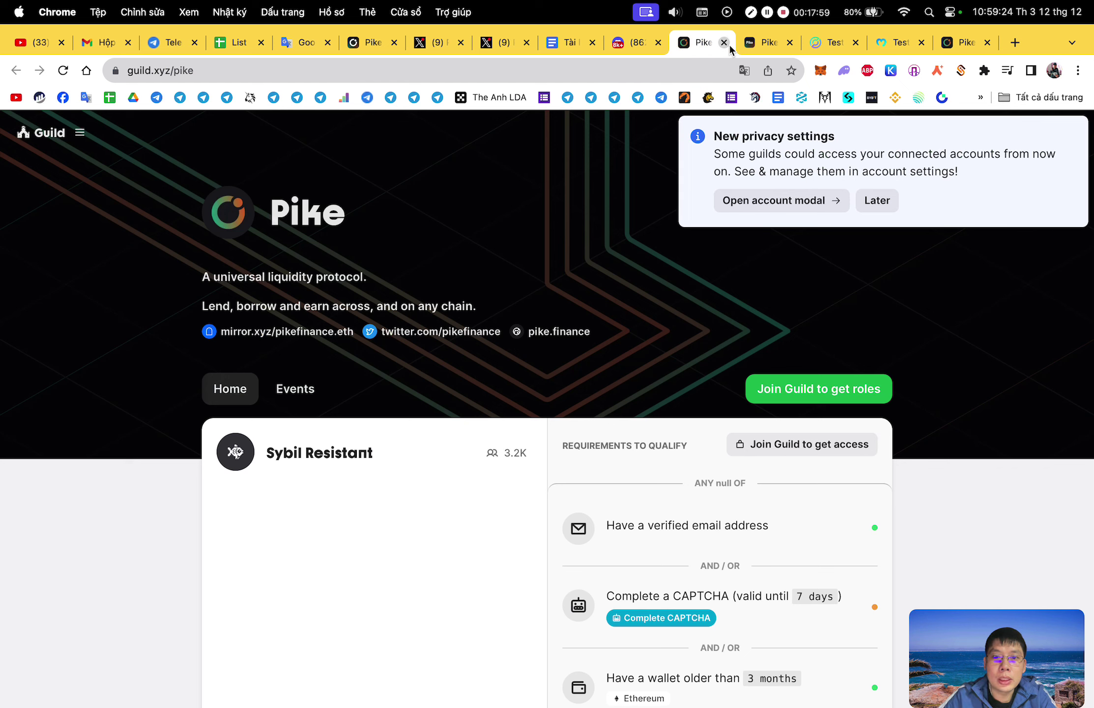
click(852, 385)
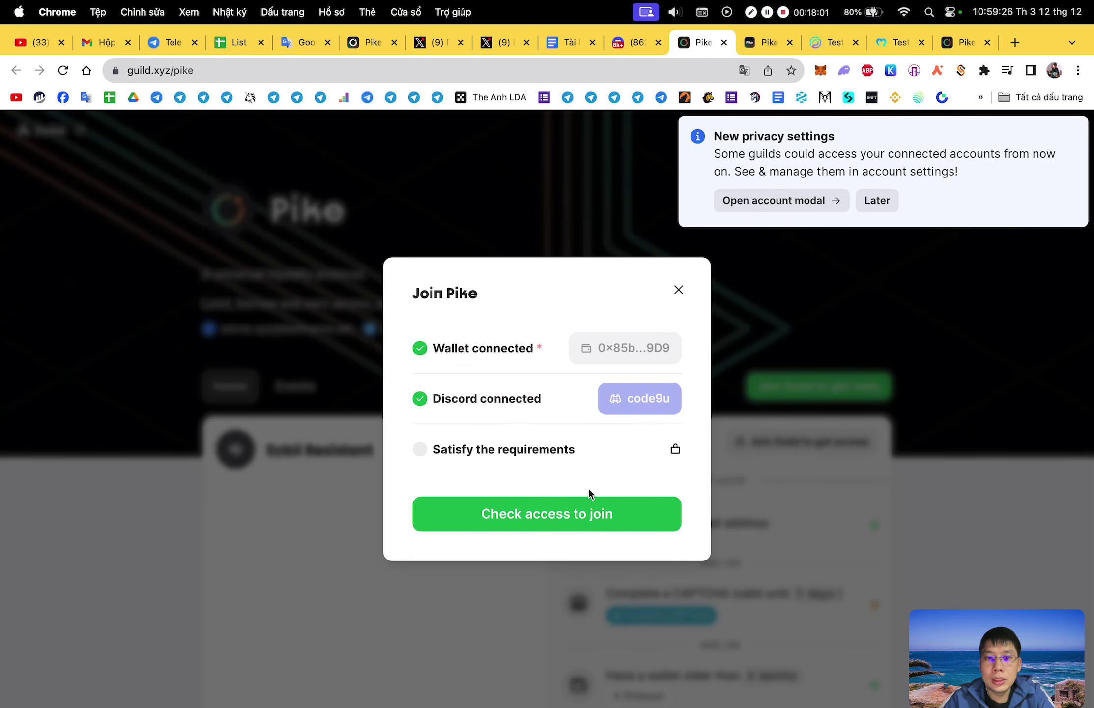
click(595, 523)
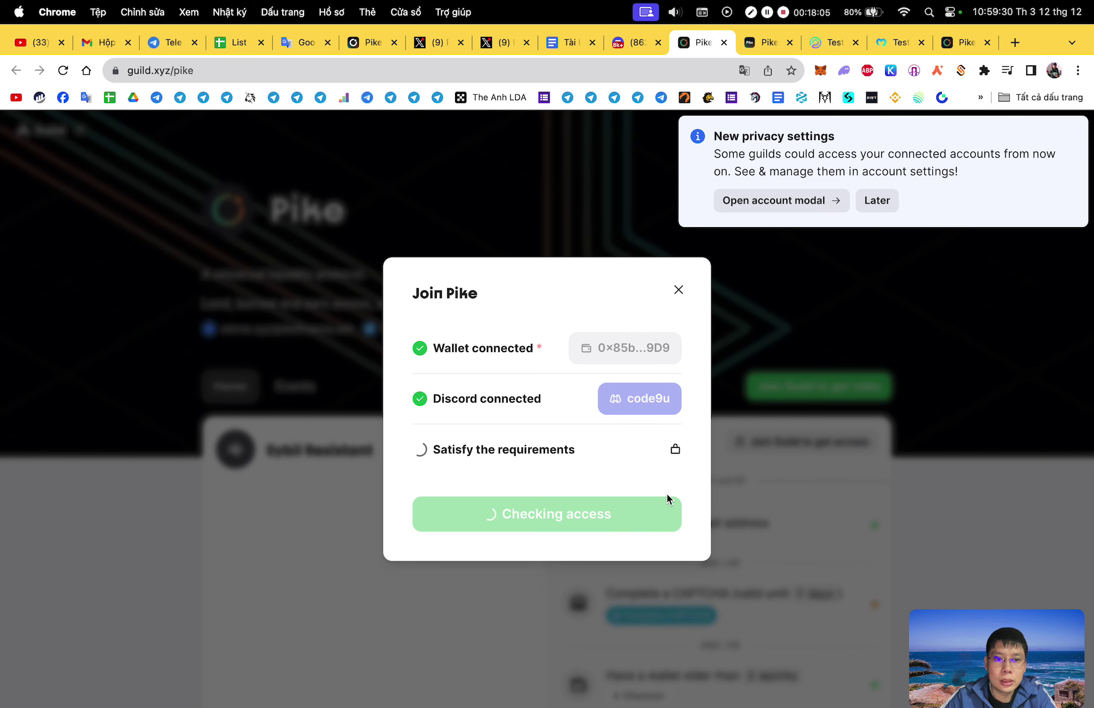
scroll(601, 457, down, 5)
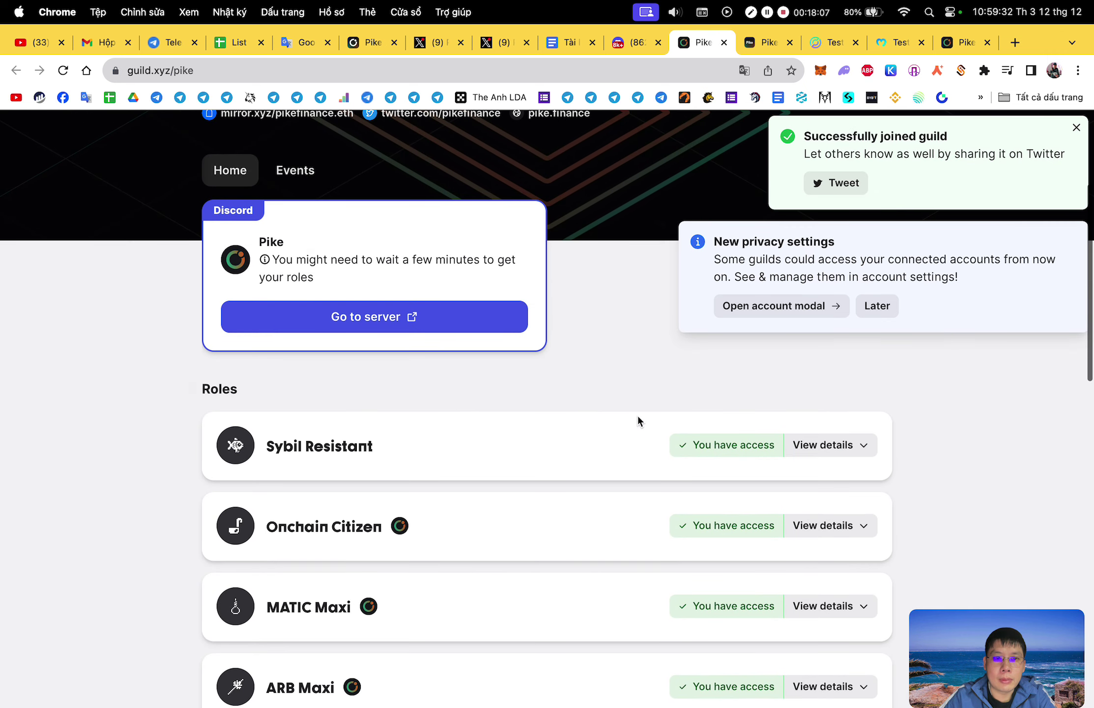
click(882, 308)
Scroll through the Roles list to review Sybil Resistant and ETH Maxi access and pending Discord roles.
scroll(931, 443, down, 5)
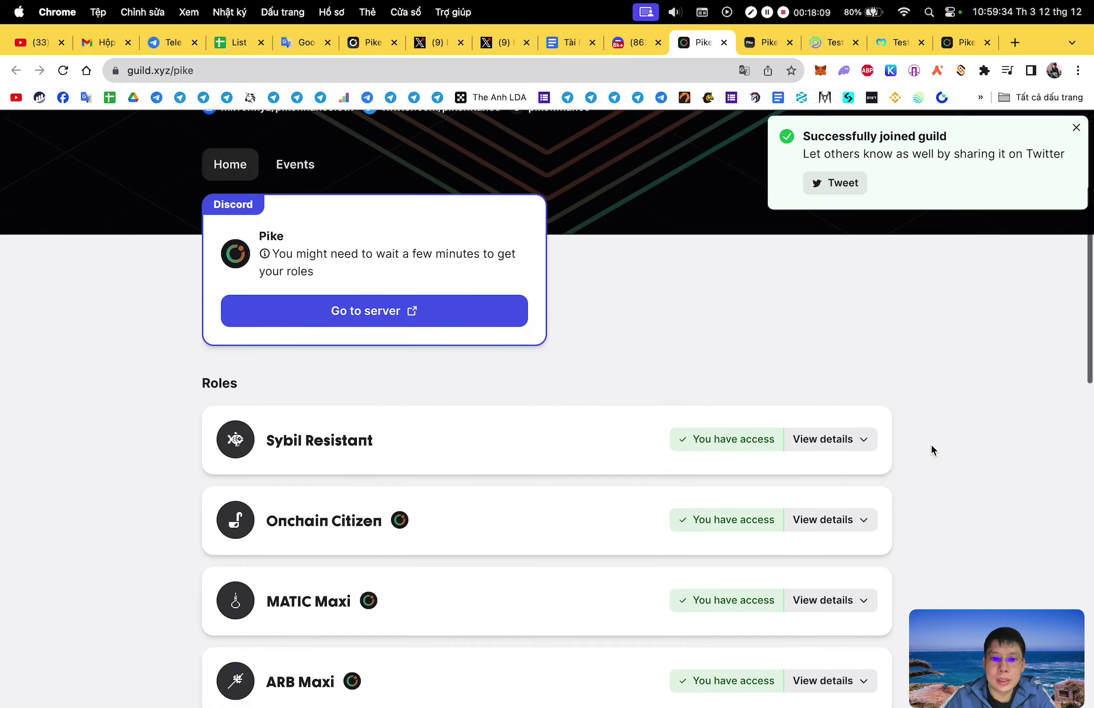
scroll(933, 450, down, 3)
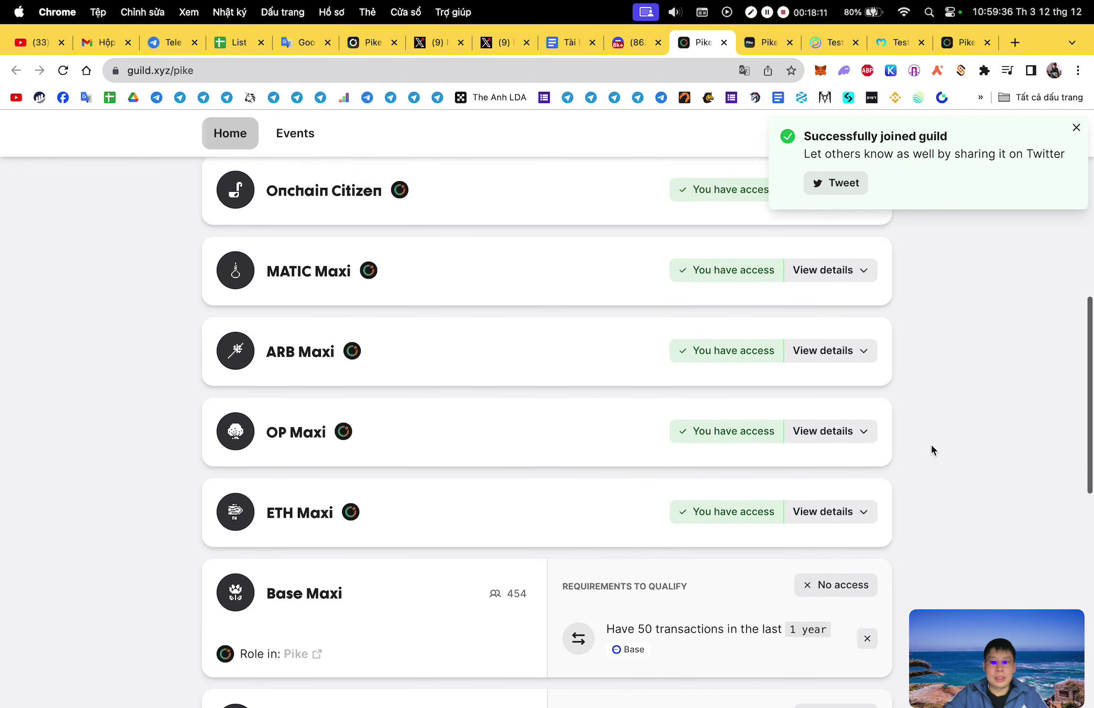
scroll(933, 450, up, 2)
scroll(931, 443, up, 6)
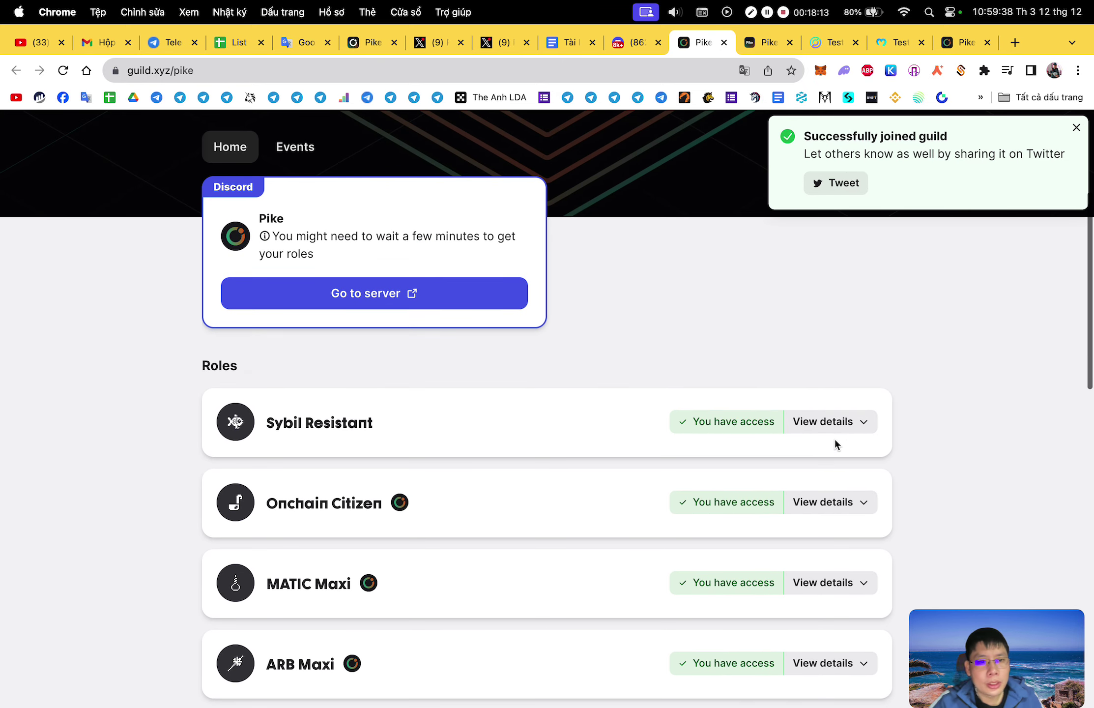
scroll(604, 477, down, 3)
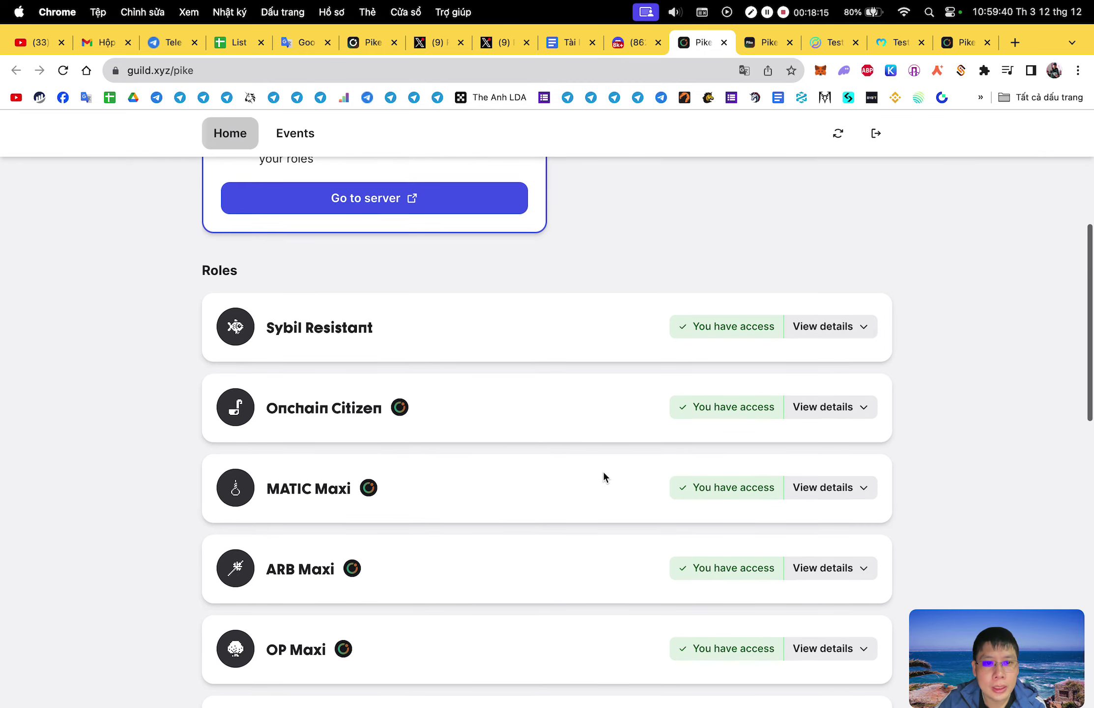
scroll(638, 436, down, 5)
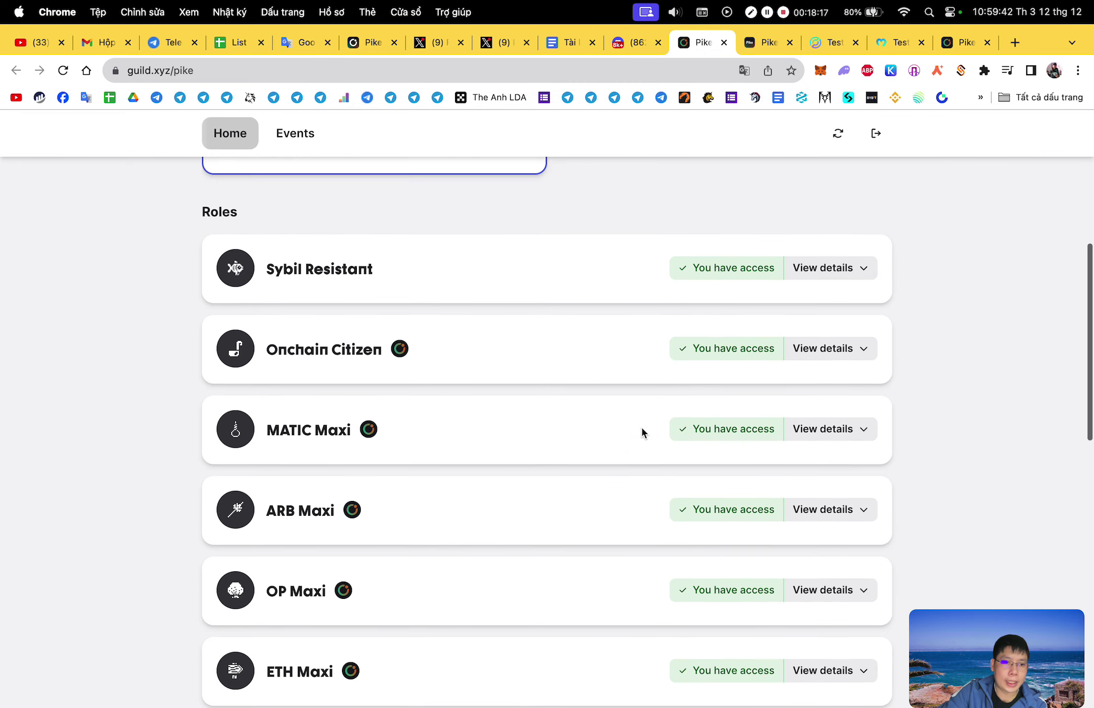
scroll(642, 432, down, 6)
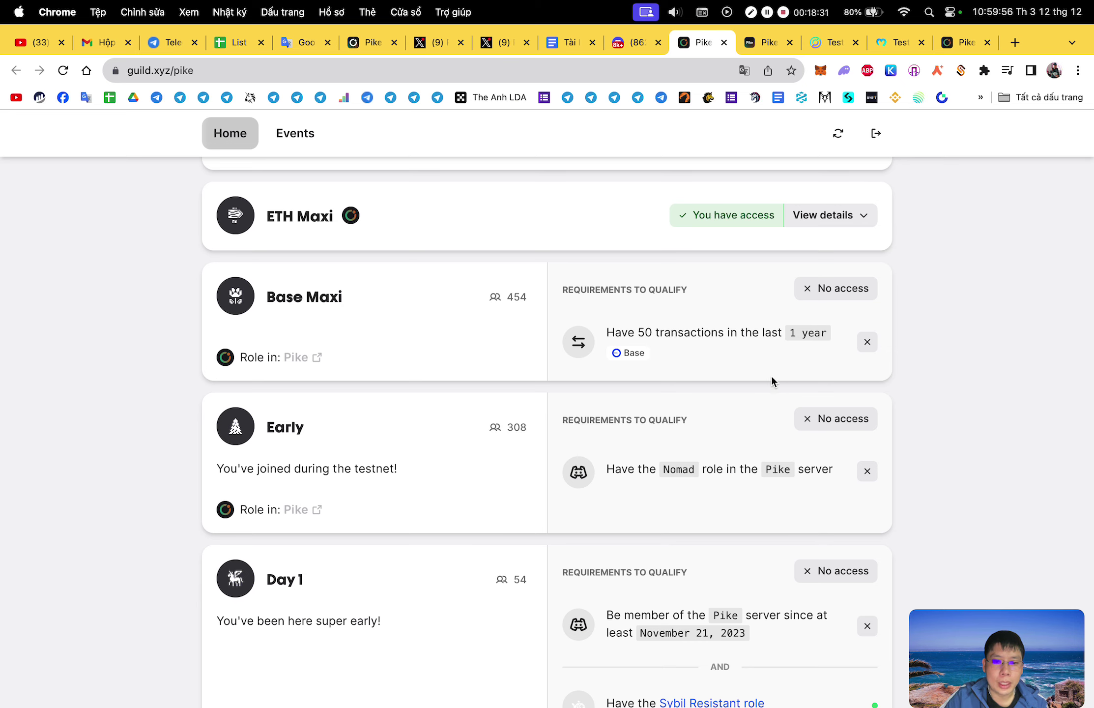
scroll(772, 376, down, 5)
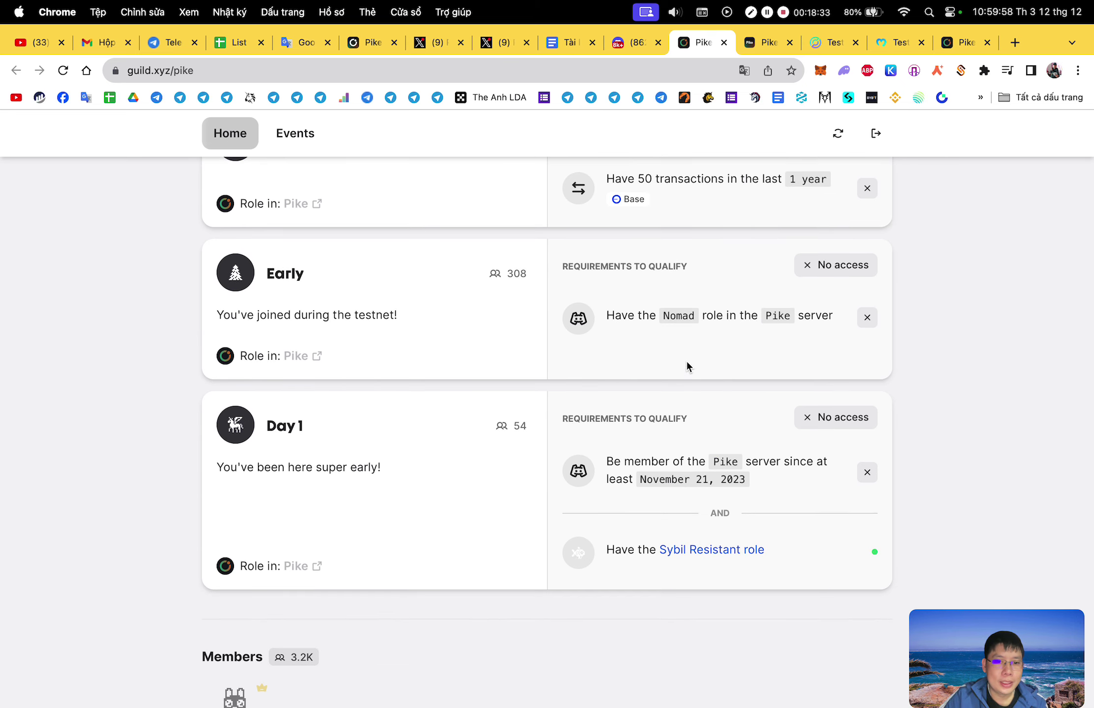
scroll(726, 360, up, 2)
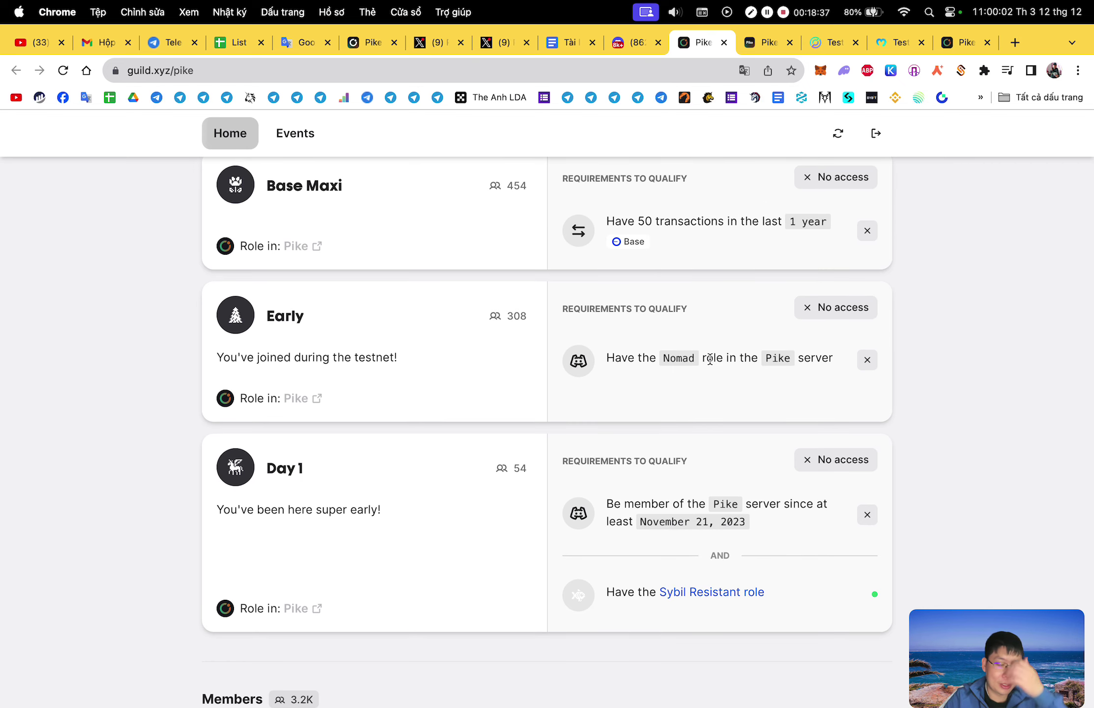
scroll(709, 358, down, 5)
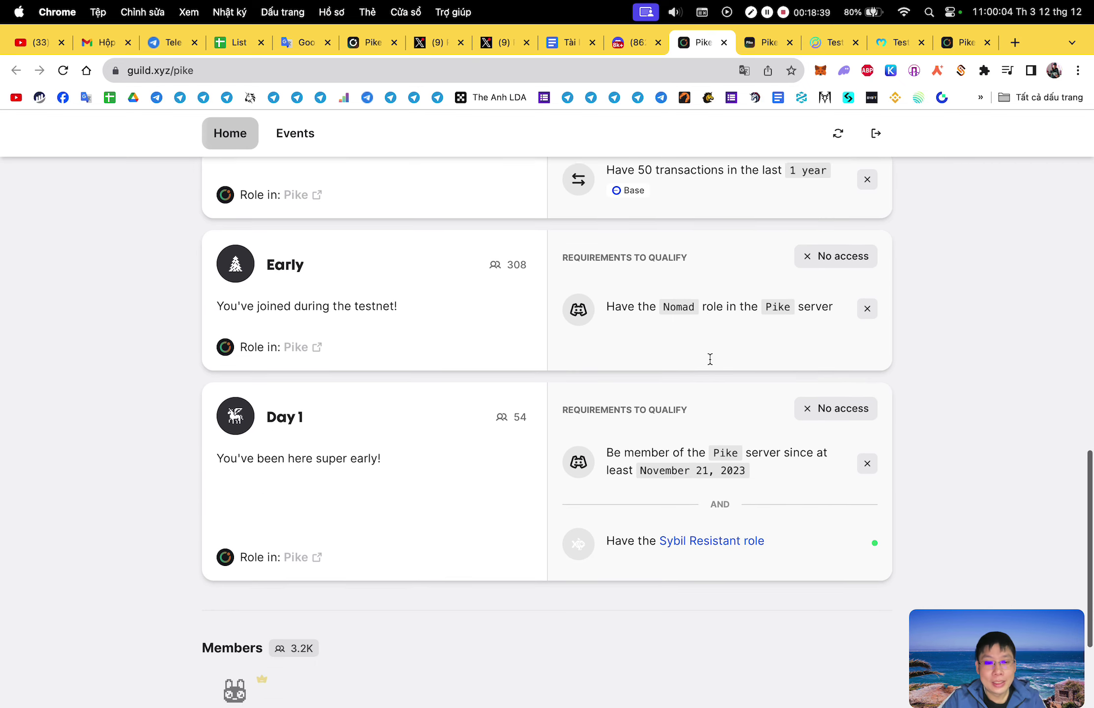
scroll(710, 359, up, 15)
scroll(709, 364, up, 10)
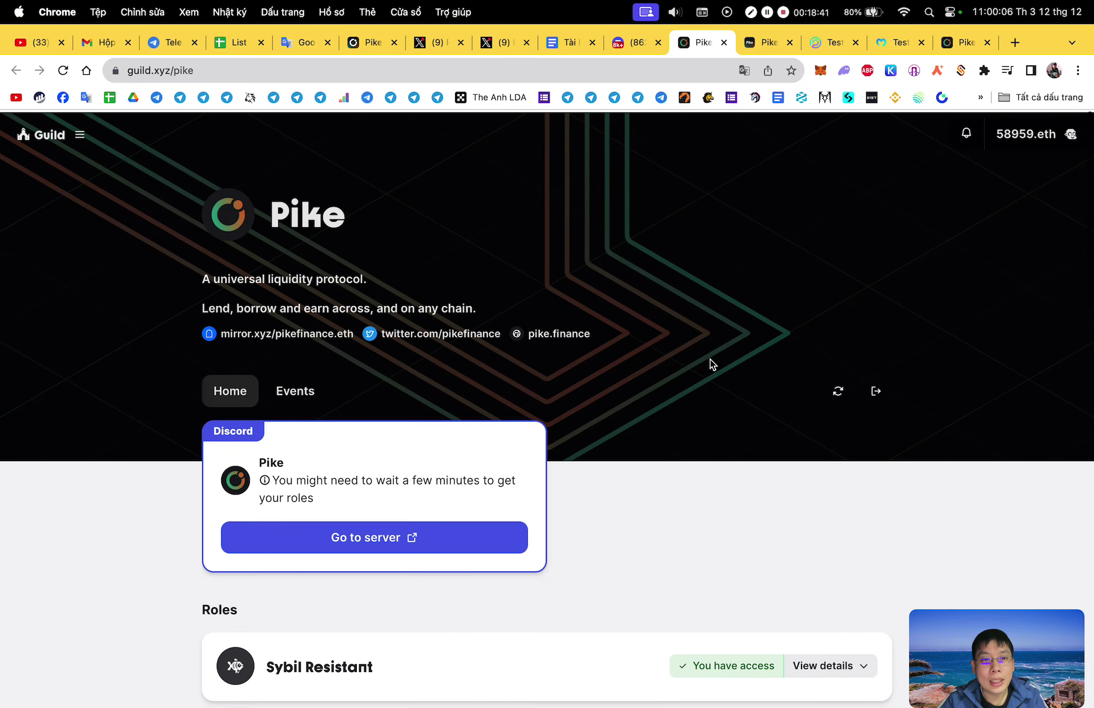
Confirm the Discord profile lists ETH, ARB, OP and MATIC Maxi roles, then return to the testnet guide.
key(ctrl+shift+Tab)
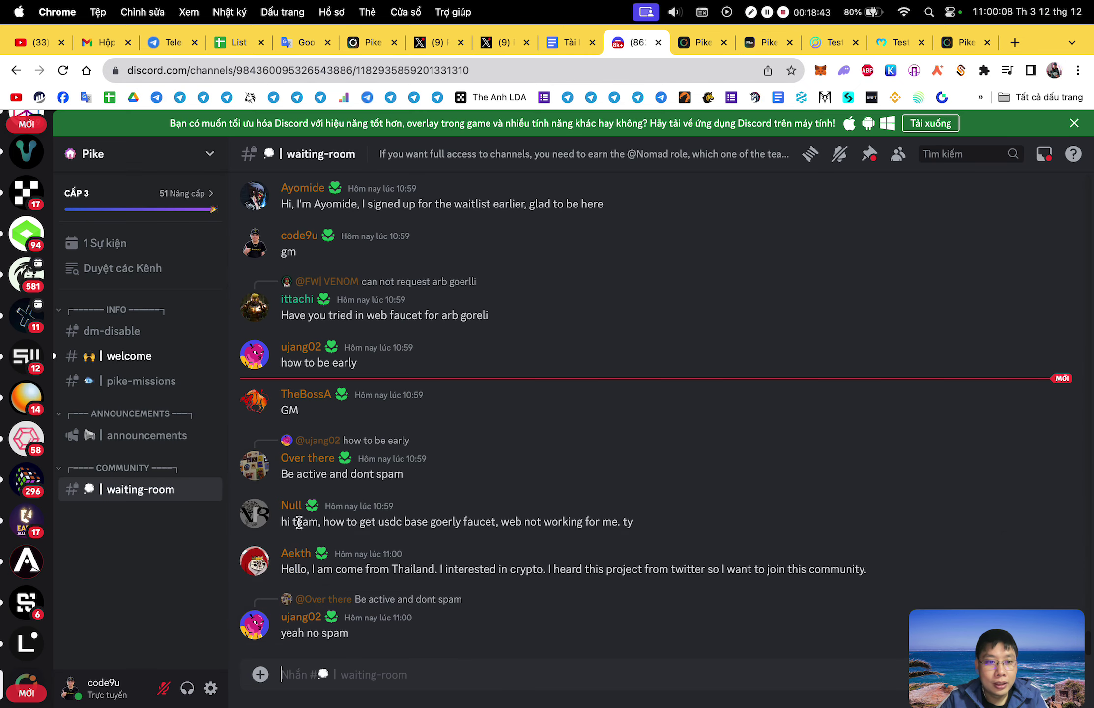
click(300, 236)
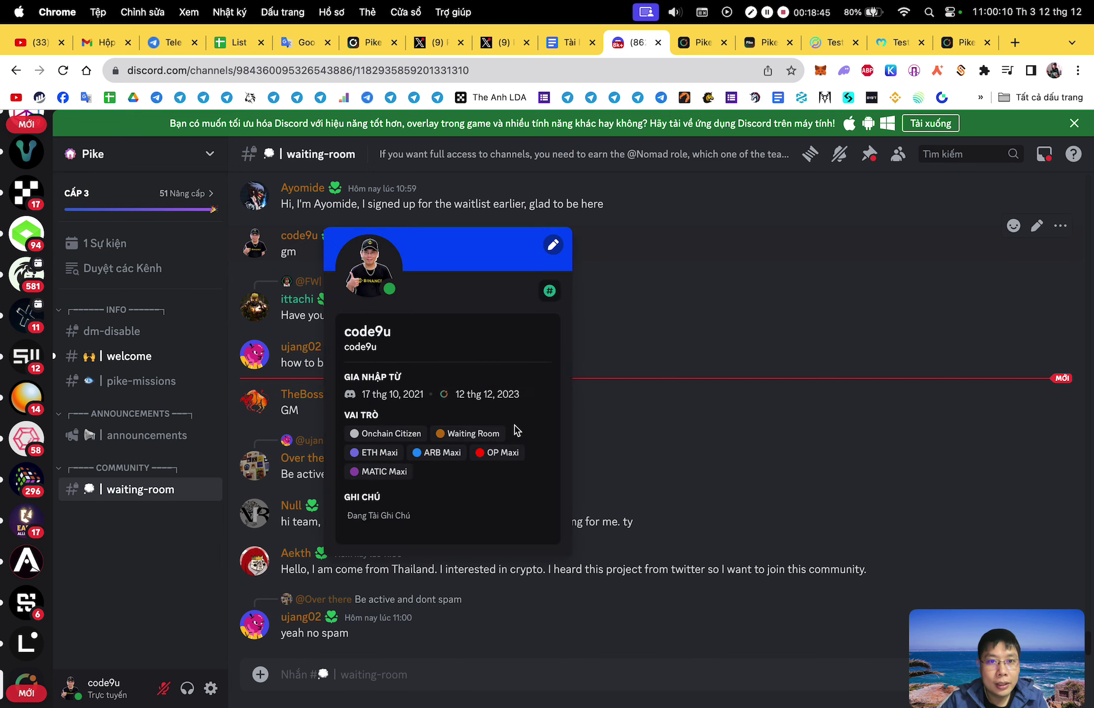
click(757, 442)
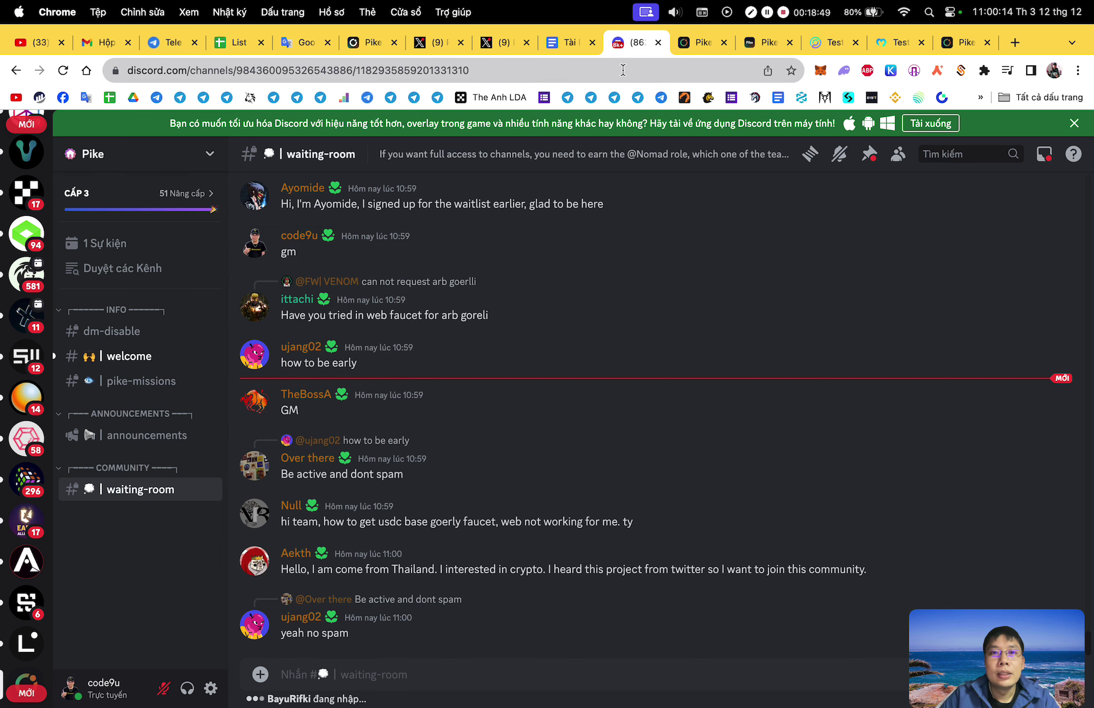
click(572, 47)
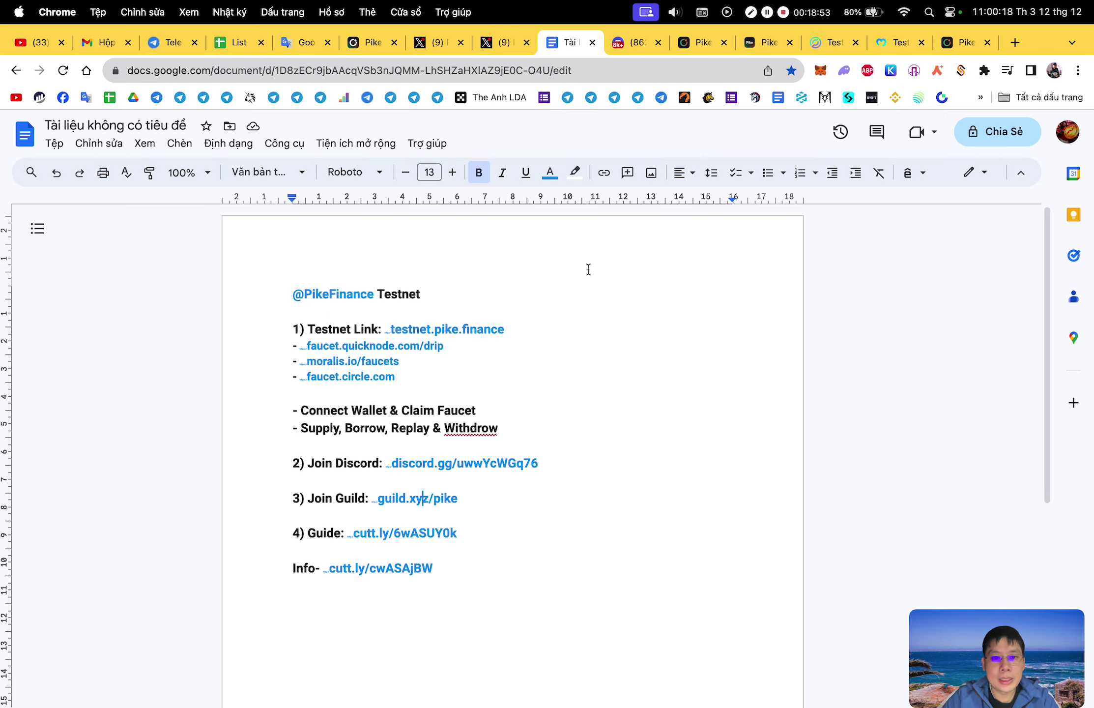
Go from the testnet guide to the Circle Testnet Faucet, set to USDC on Ethereum Goerli.
click(704, 44)
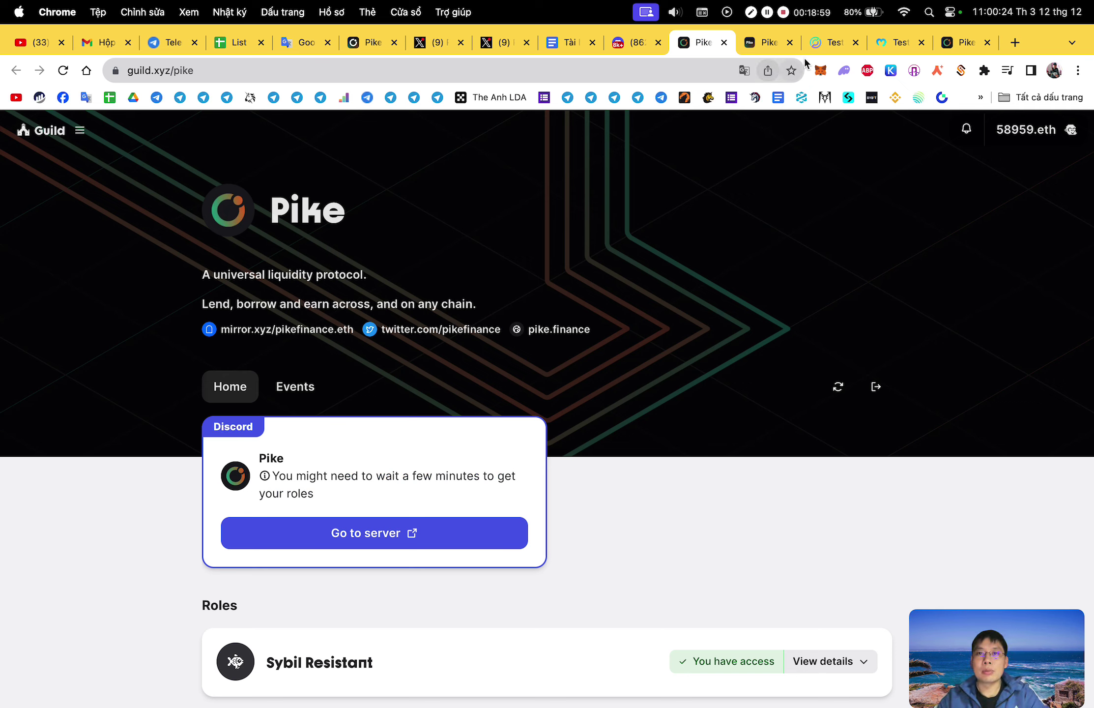
click(822, 43)
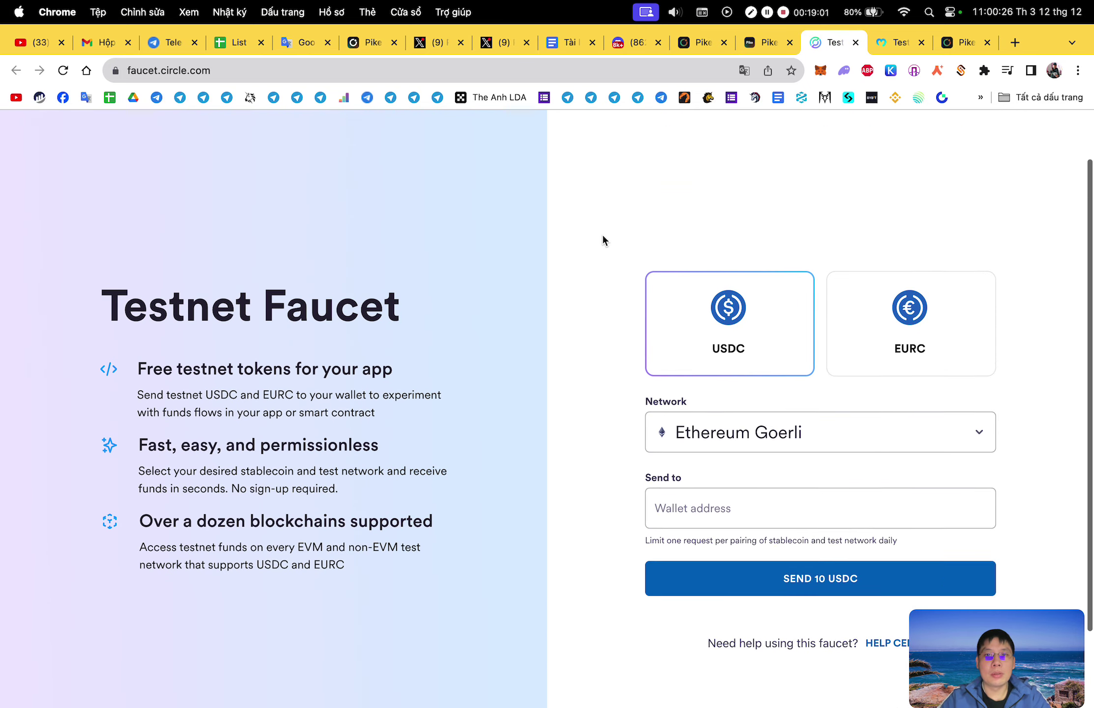